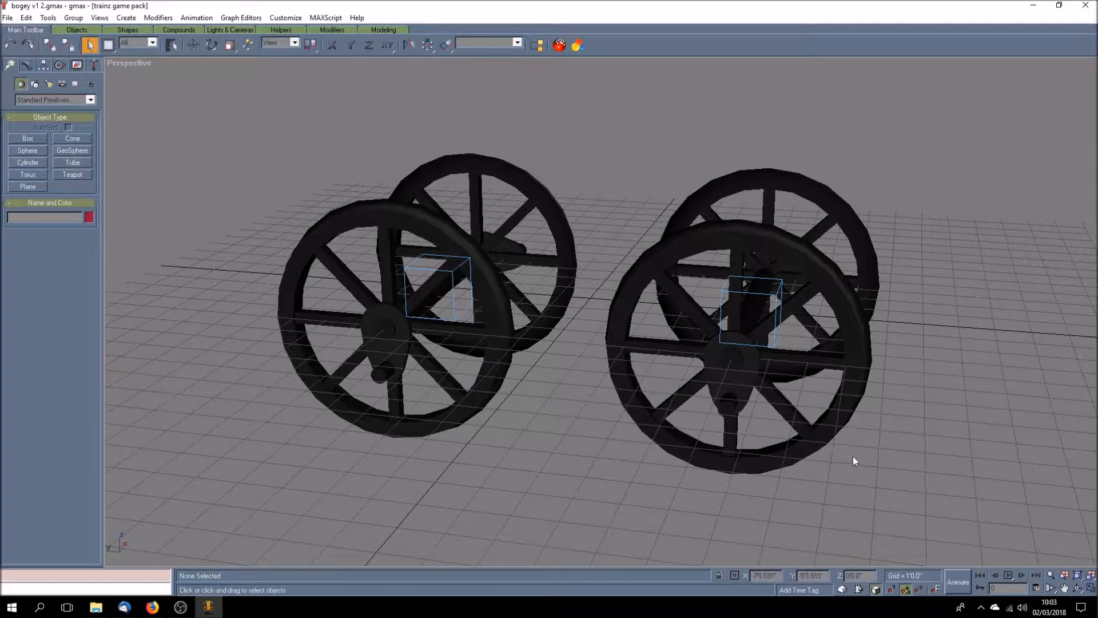
Draw a box about 9'6" long and 3" thick in the Left view, spanning between the lower crank pins of both wheels
click(1092, 589)
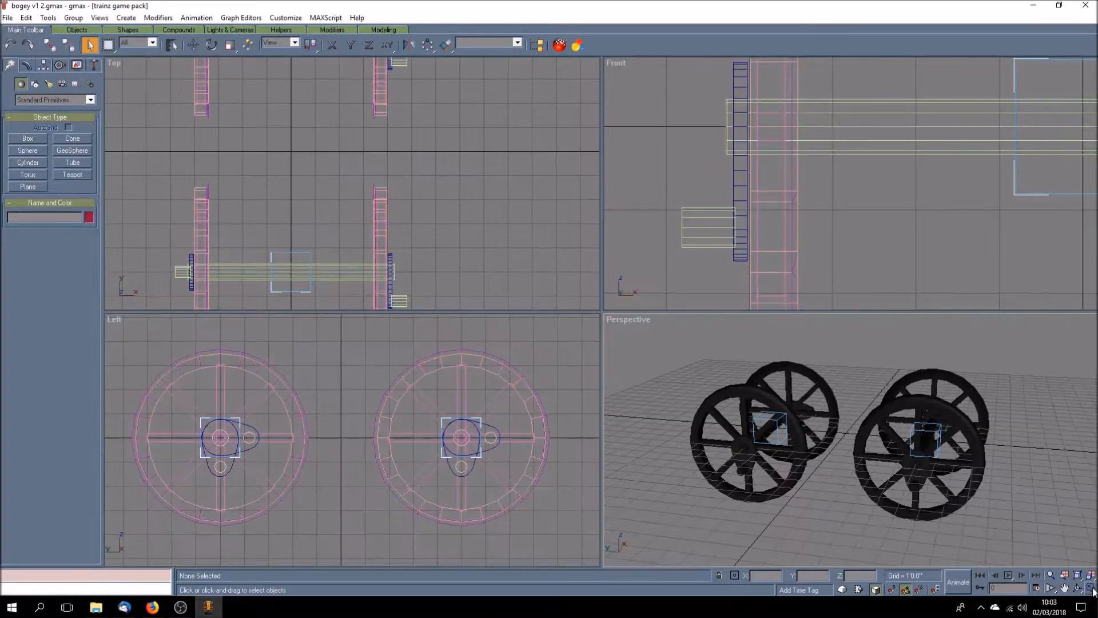
click(1064, 588)
drag(330, 411, 358, 393)
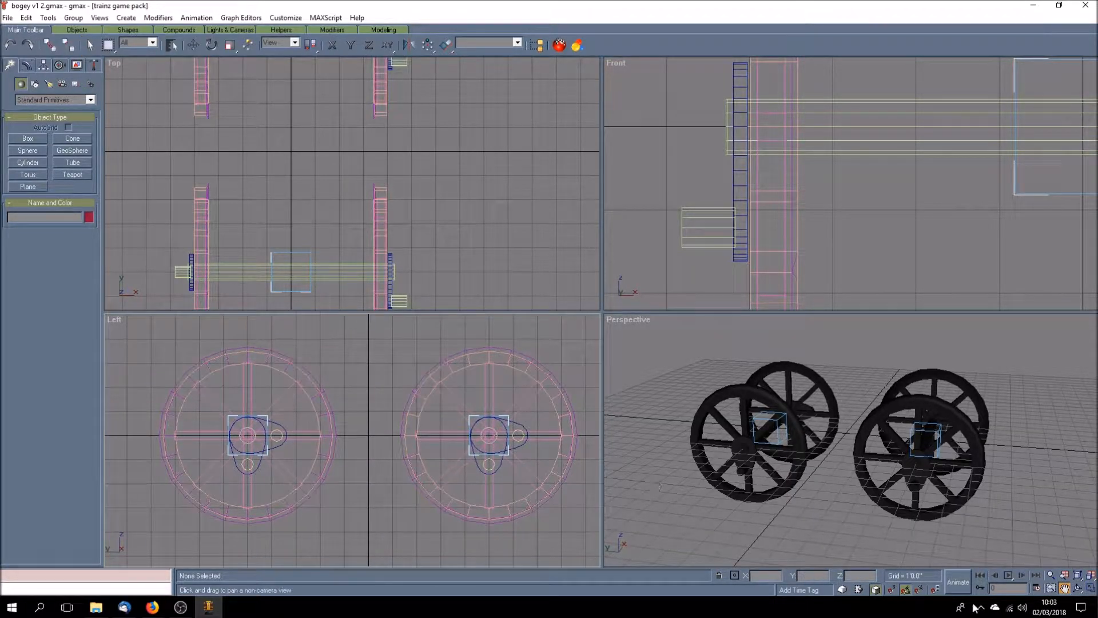
click(1091, 589)
drag(570, 323, 513, 304)
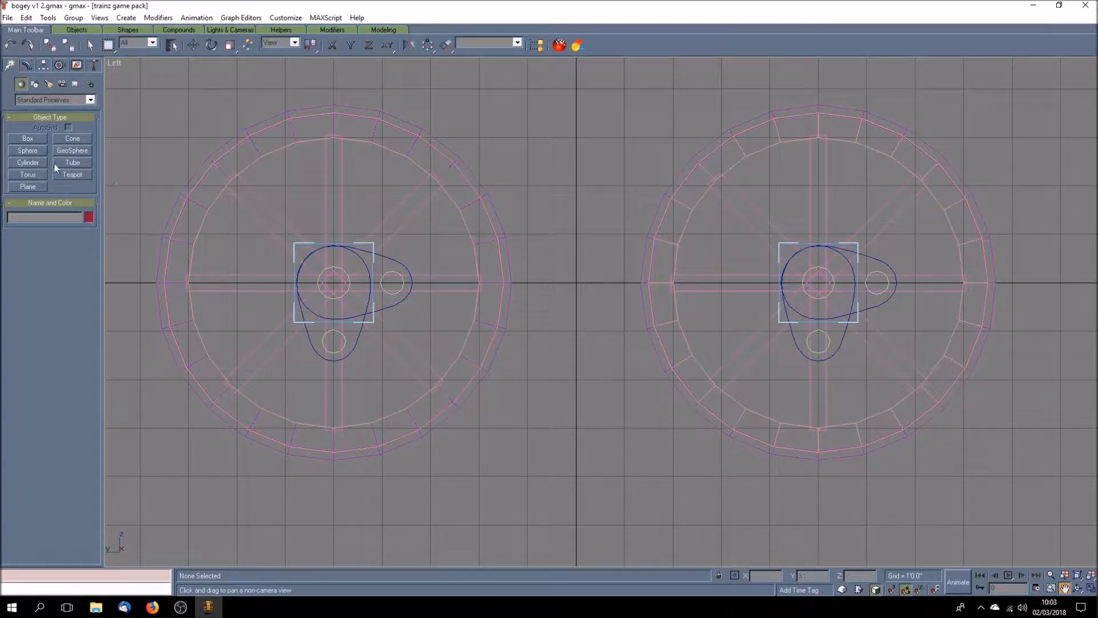
click(32, 138)
drag(345, 335, 807, 347)
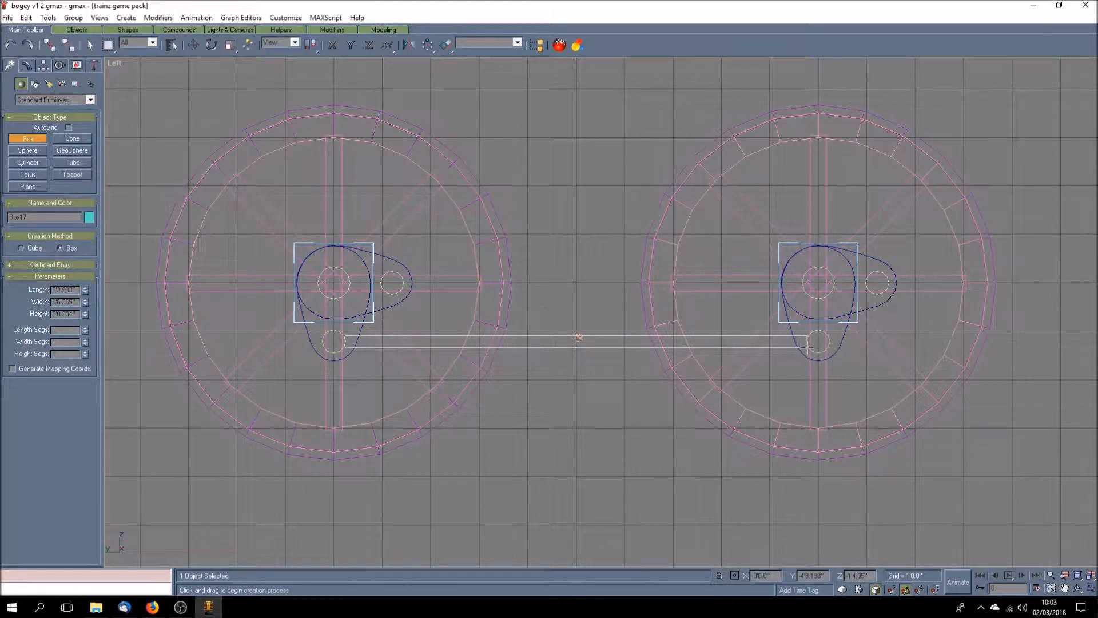
click(798, 335)
Center the new box's pivot point on the box, affecting the pivot only
click(1091, 588)
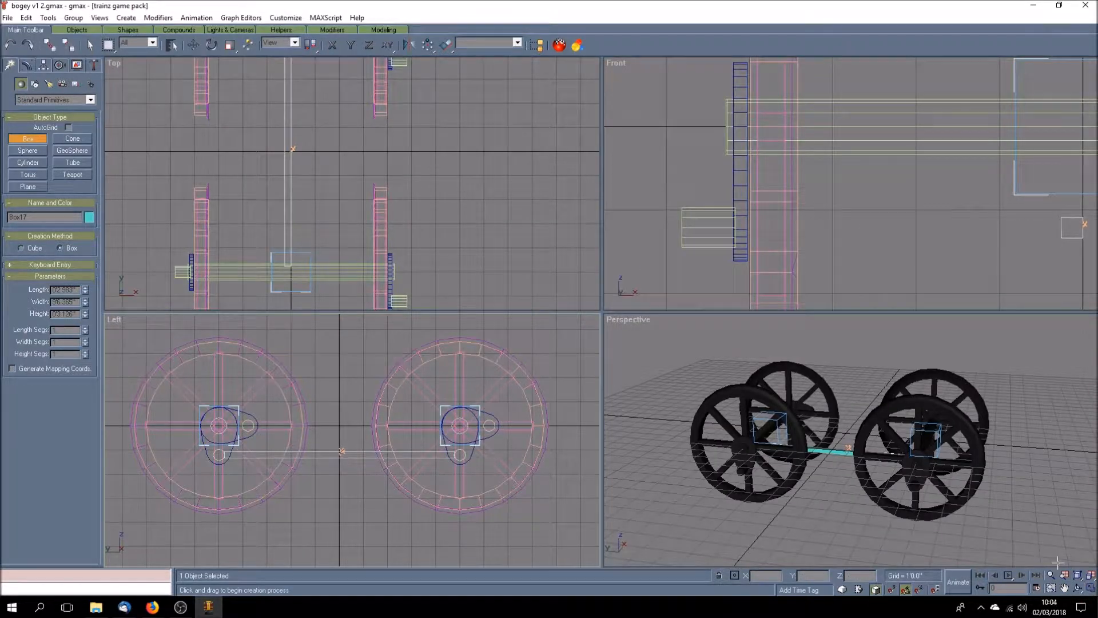
click(1065, 588)
drag(348, 203, 378, 189)
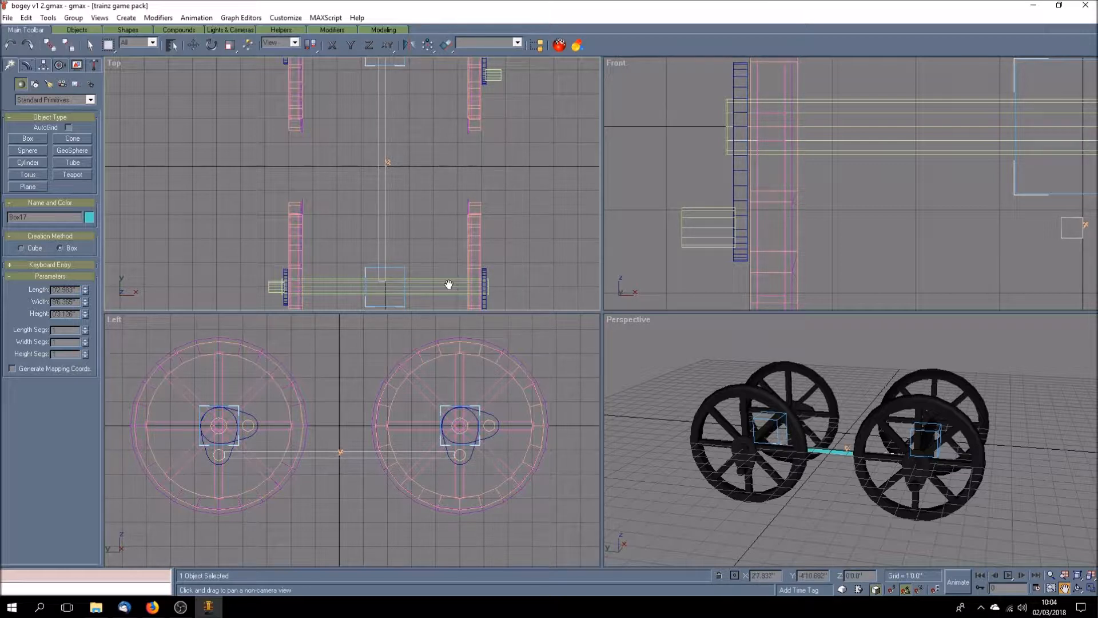
click(1090, 588)
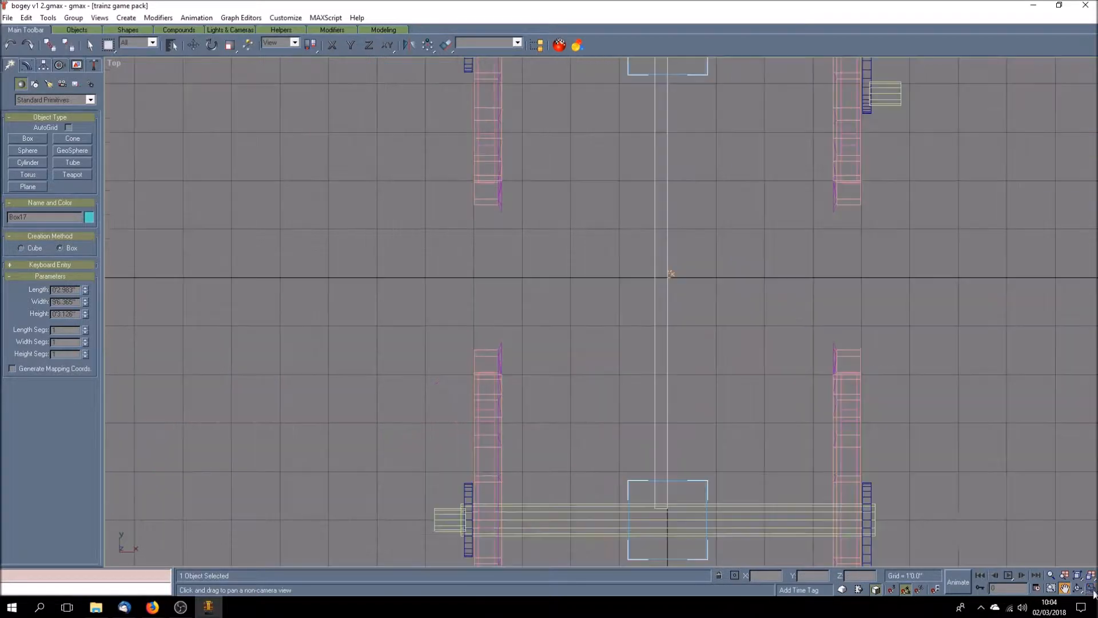
drag(629, 309, 576, 274)
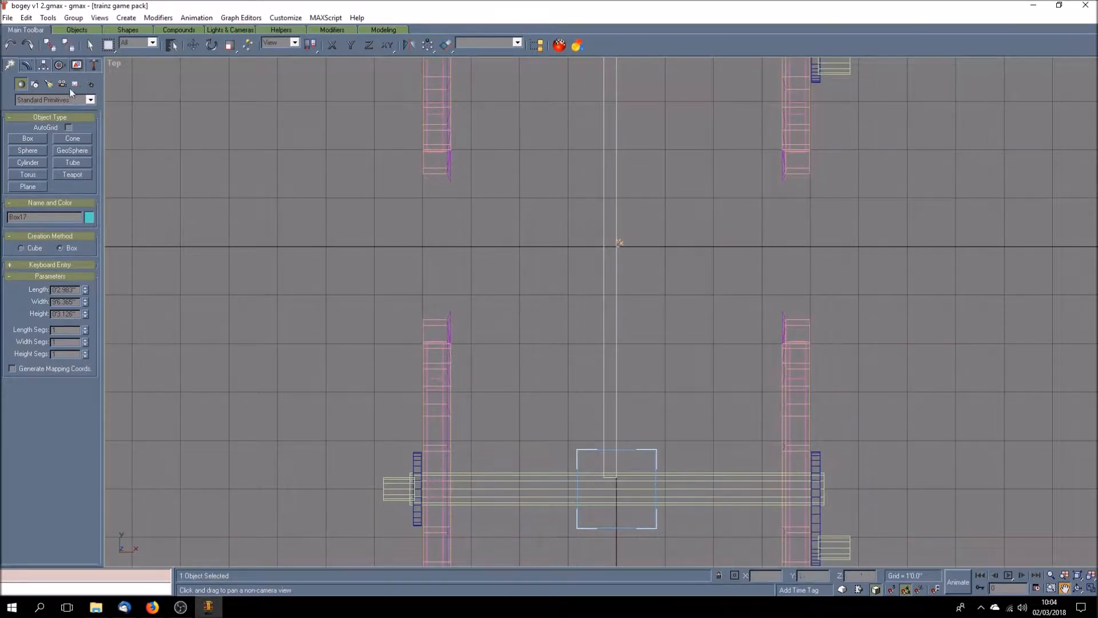
click(43, 64)
click(52, 138)
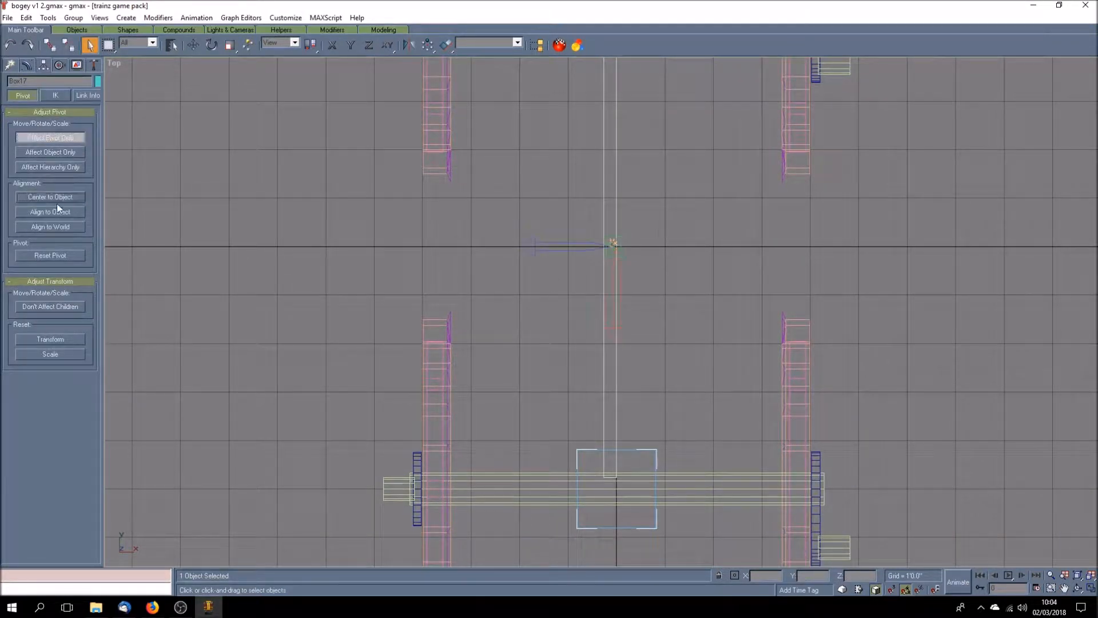
click(56, 137)
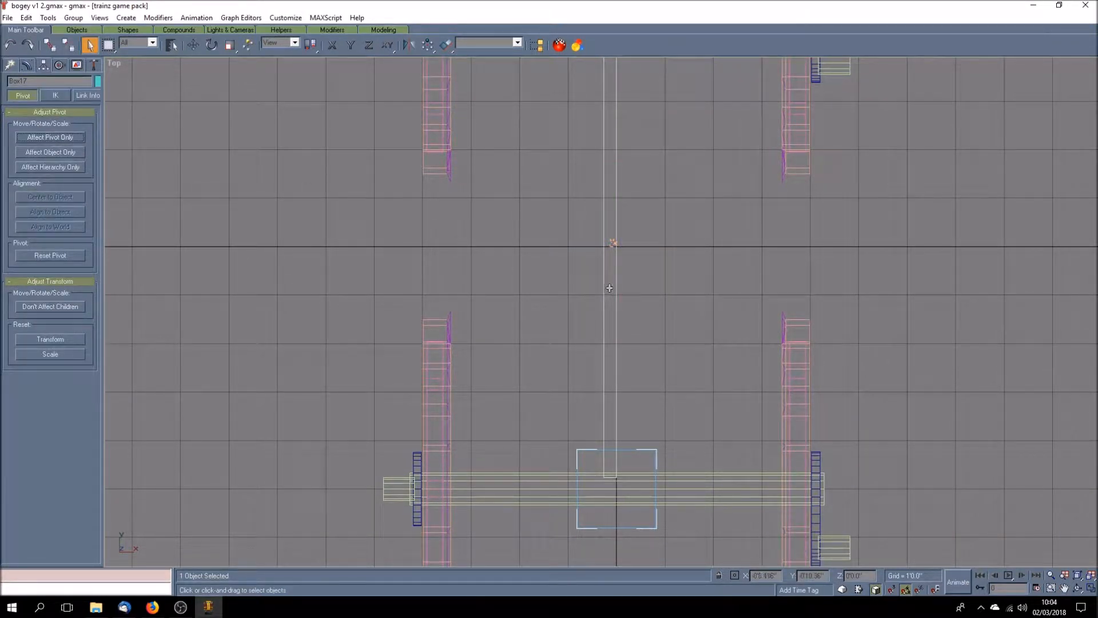
Move the box along the X axis only in the Top view until it lines up with the outer crank pin
click(193, 45)
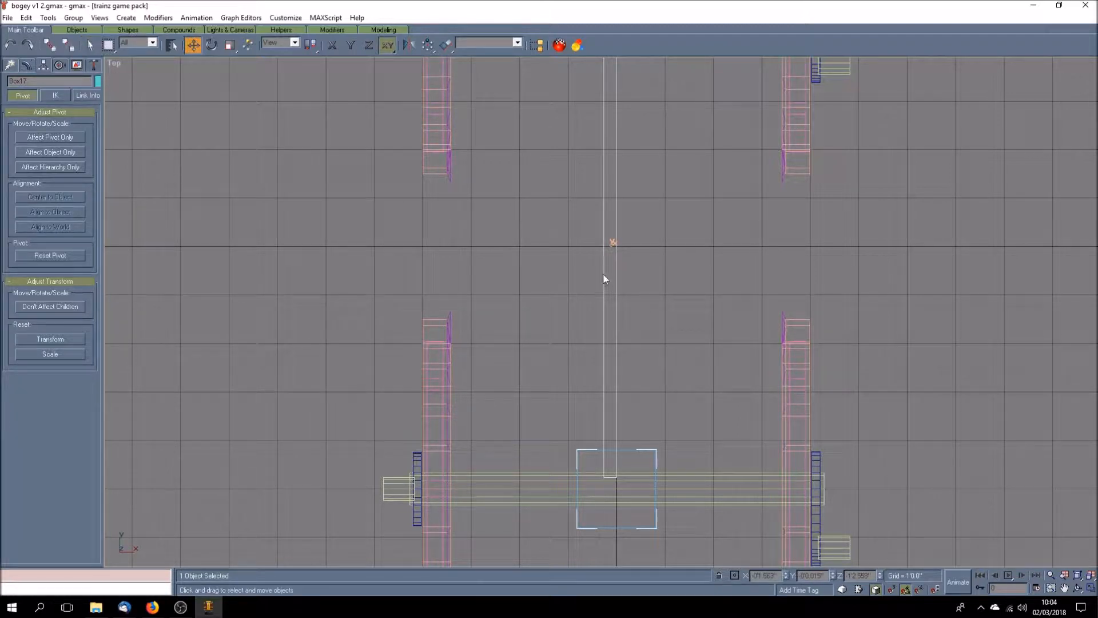
drag(604, 280, 384, 262)
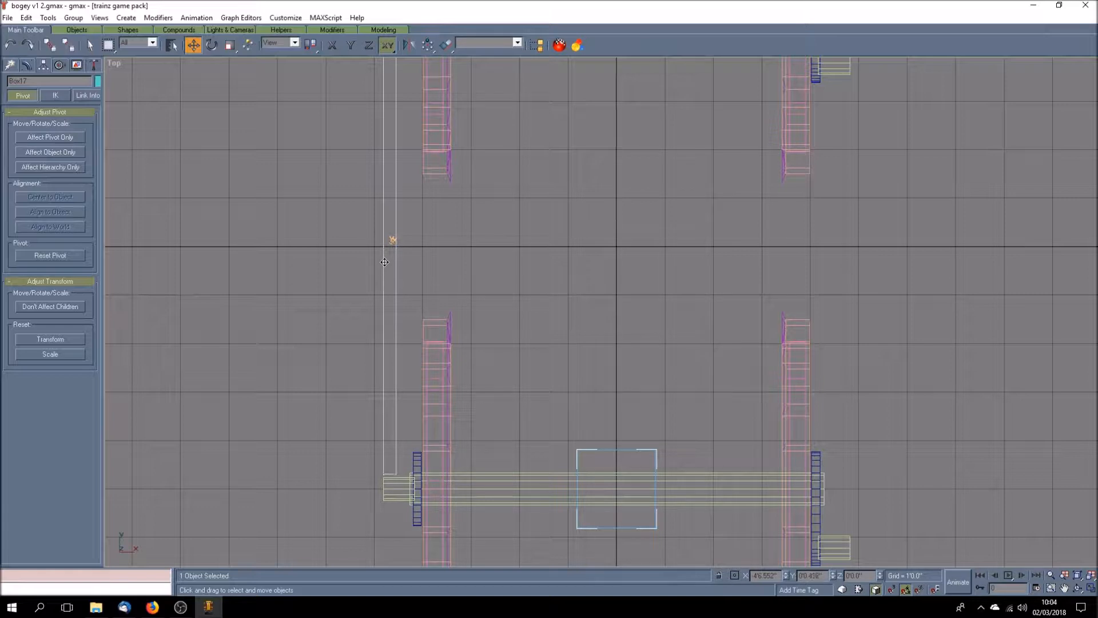
click(10, 44)
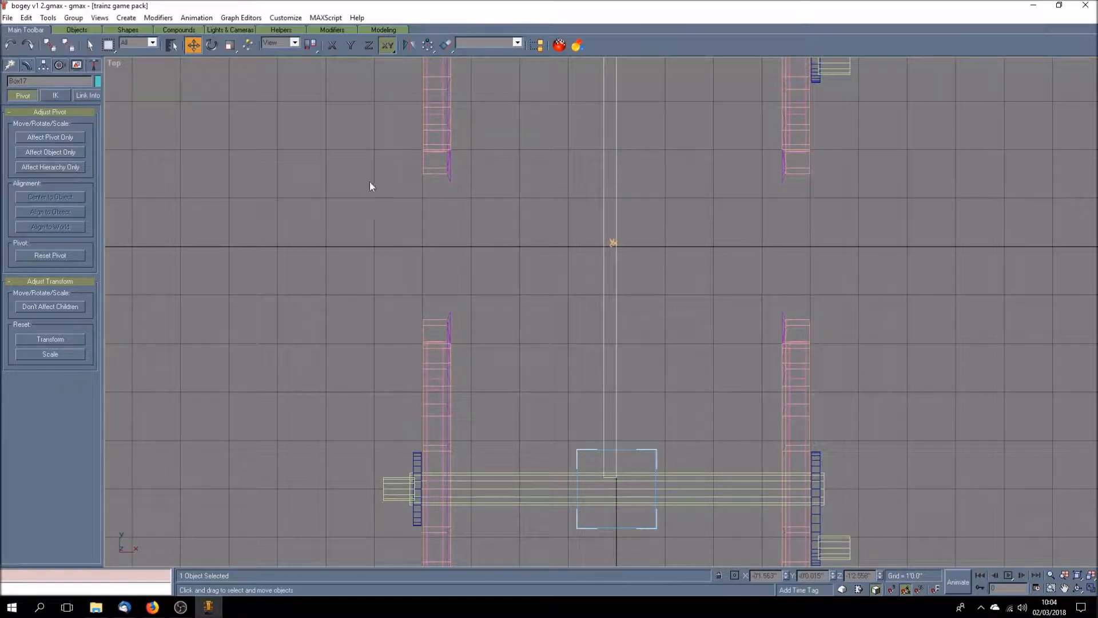
click(332, 45)
drag(604, 292, 389, 291)
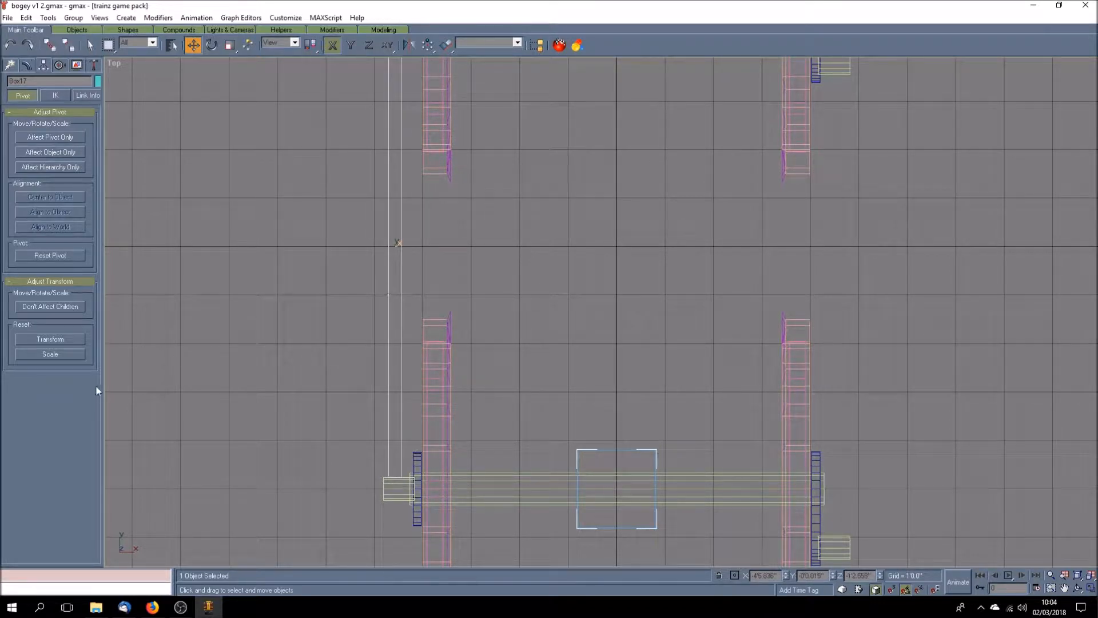
Set the box's height to 0'3.0" and center its pivot on the object again
click(27, 65)
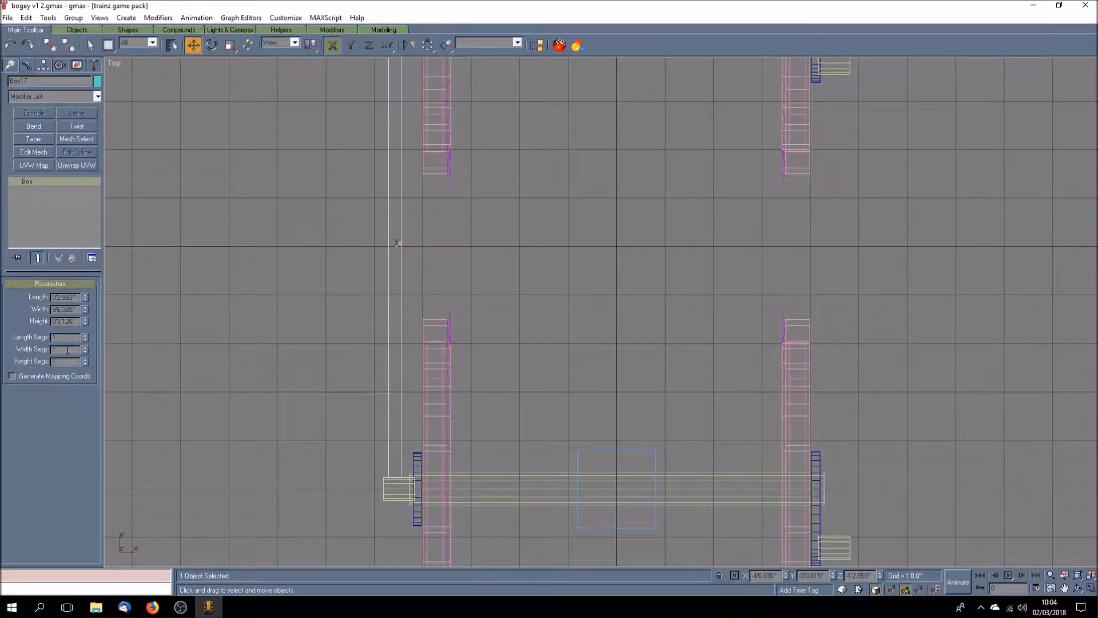
drag(59, 321, 79, 321)
text(.0)
key(Return)
click(43, 64)
click(64, 138)
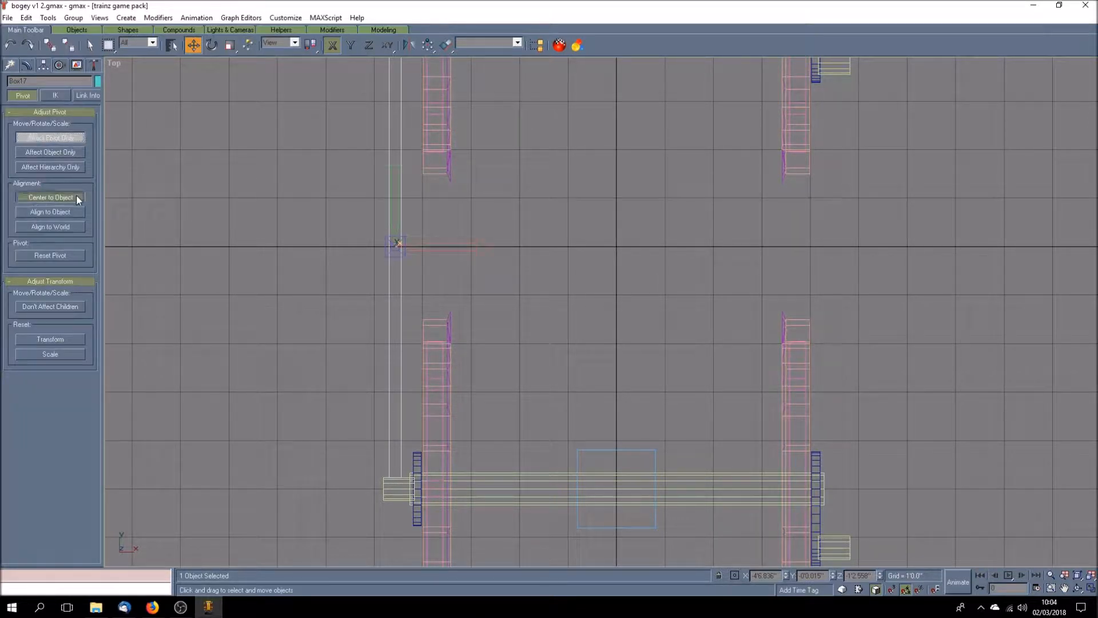
click(64, 137)
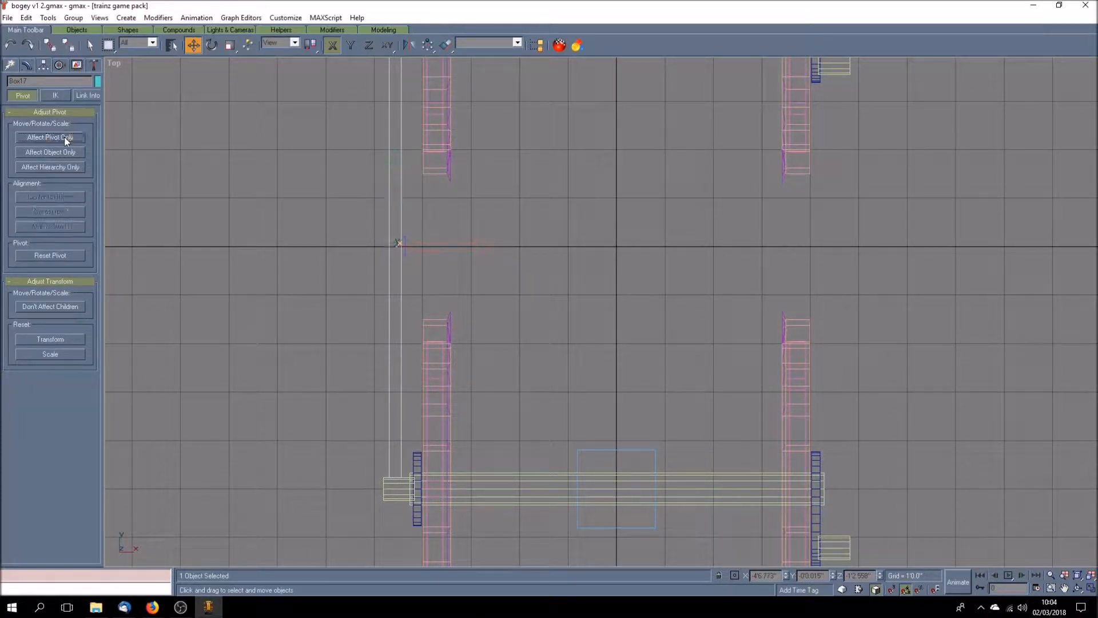
Set the connecting rod box's length to 3"
click(27, 65)
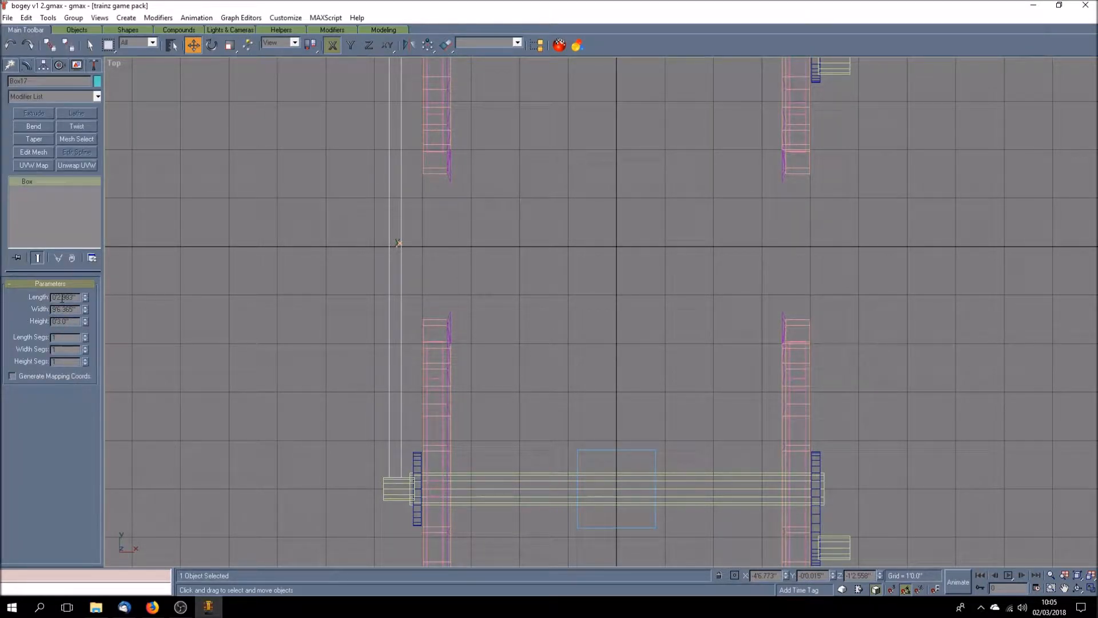
drag(77, 298, 64, 297)
text(3)
key(Return)
key(Return)
Realign the resized rod's pivot, affecting the pivot only, and deselect the rod
click(59, 65)
click(64, 137)
click(77, 227)
click(488, 317)
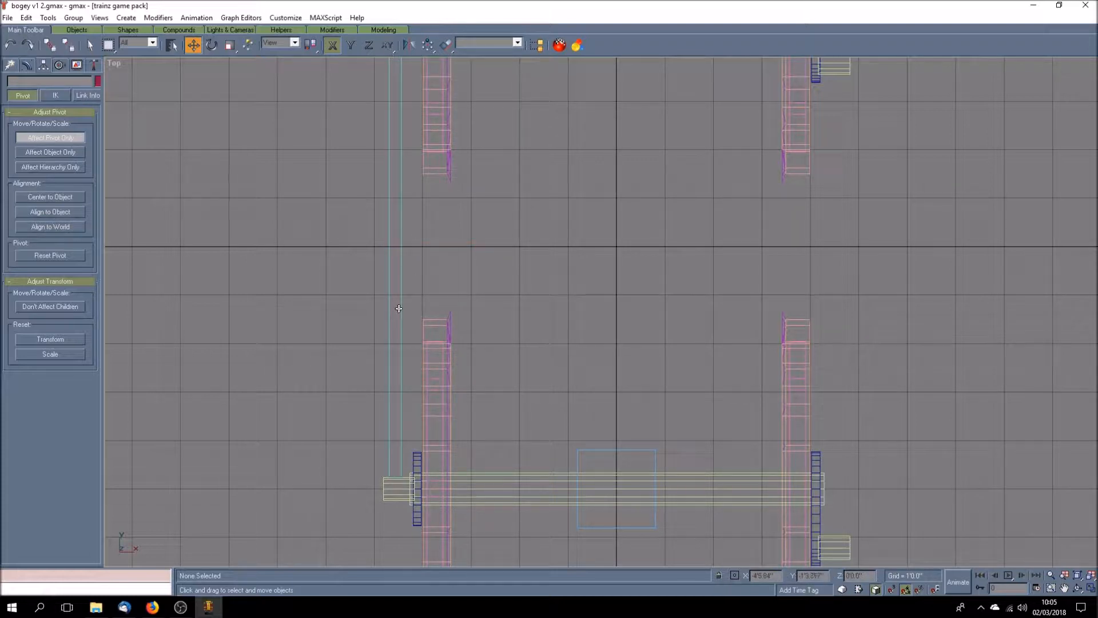
click(1091, 587)
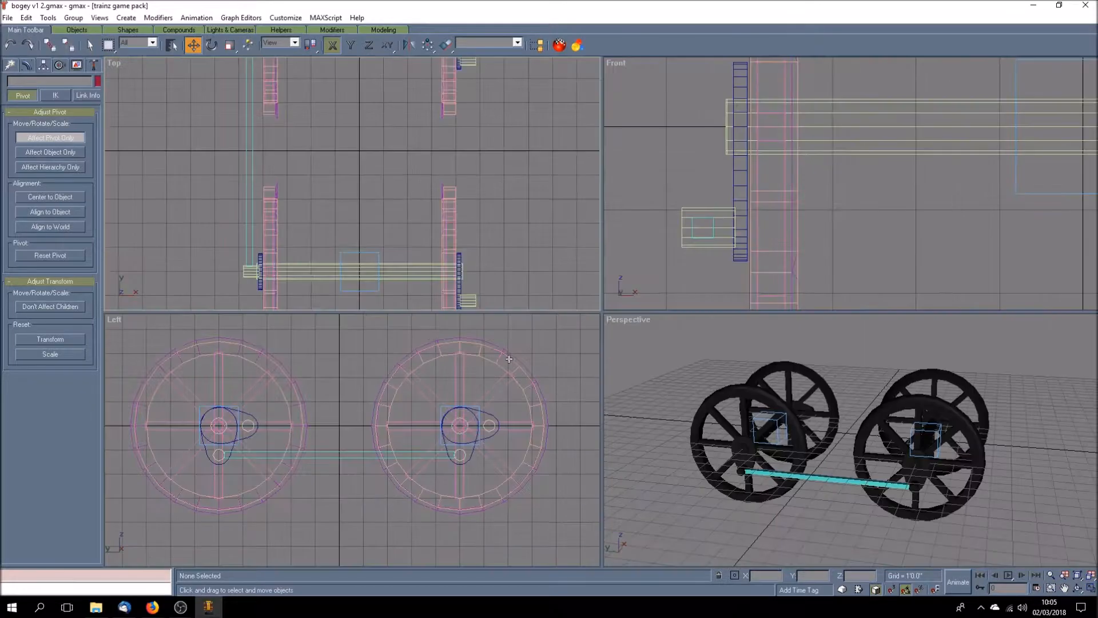
click(50, 137)
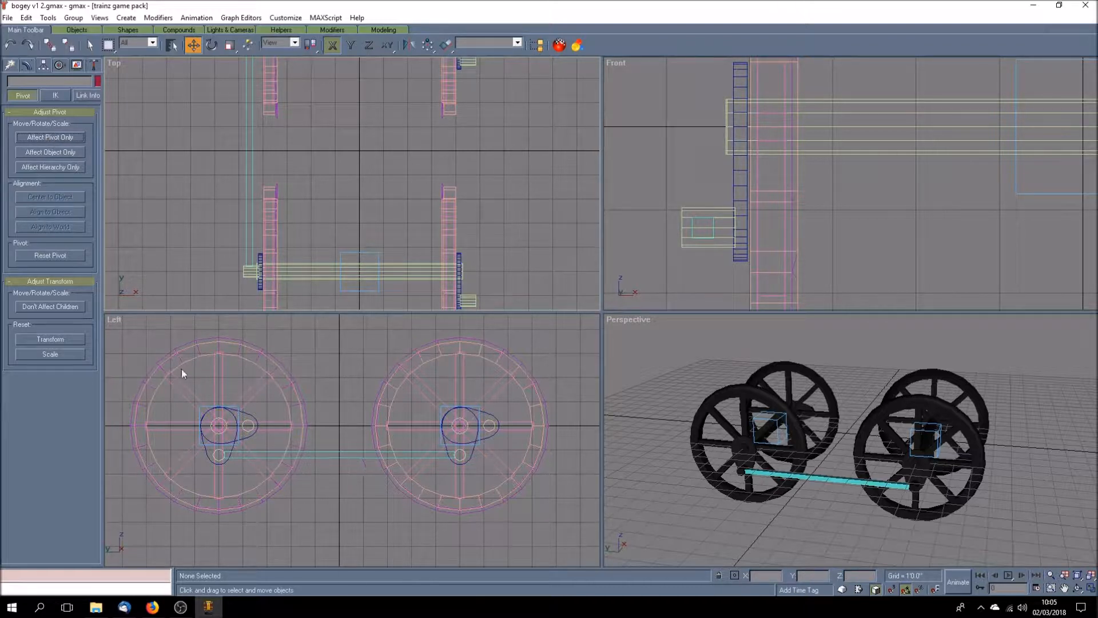
Create a cylinder of about 4.8" radius in the Left view, centered on the lower crank pin at the rod's end
click(11, 66)
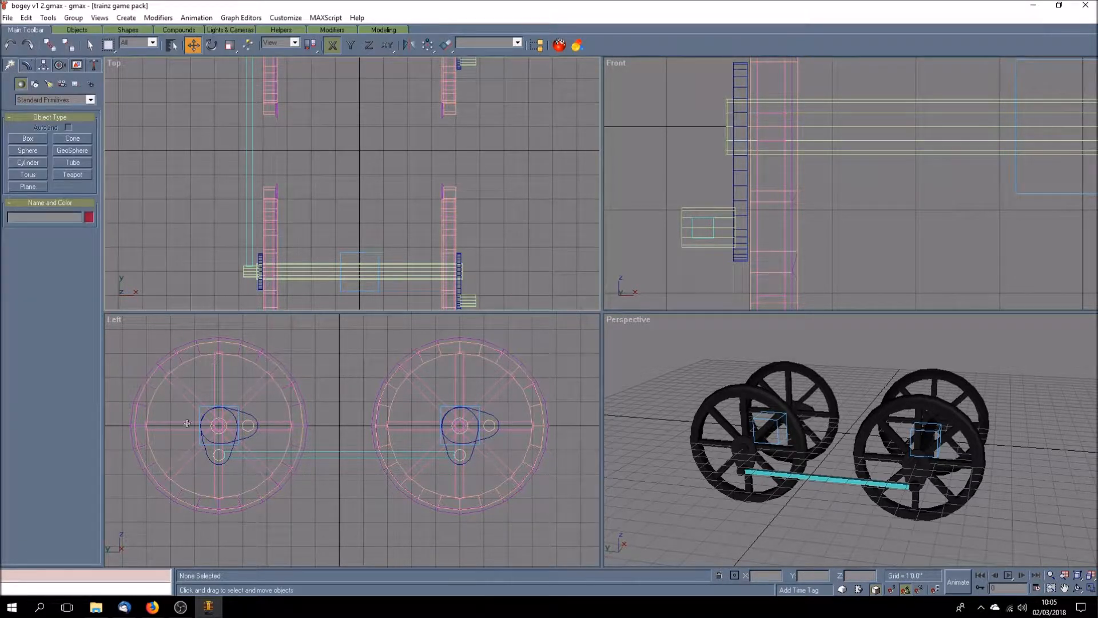
click(170, 444)
scroll(229, 469, up, 4)
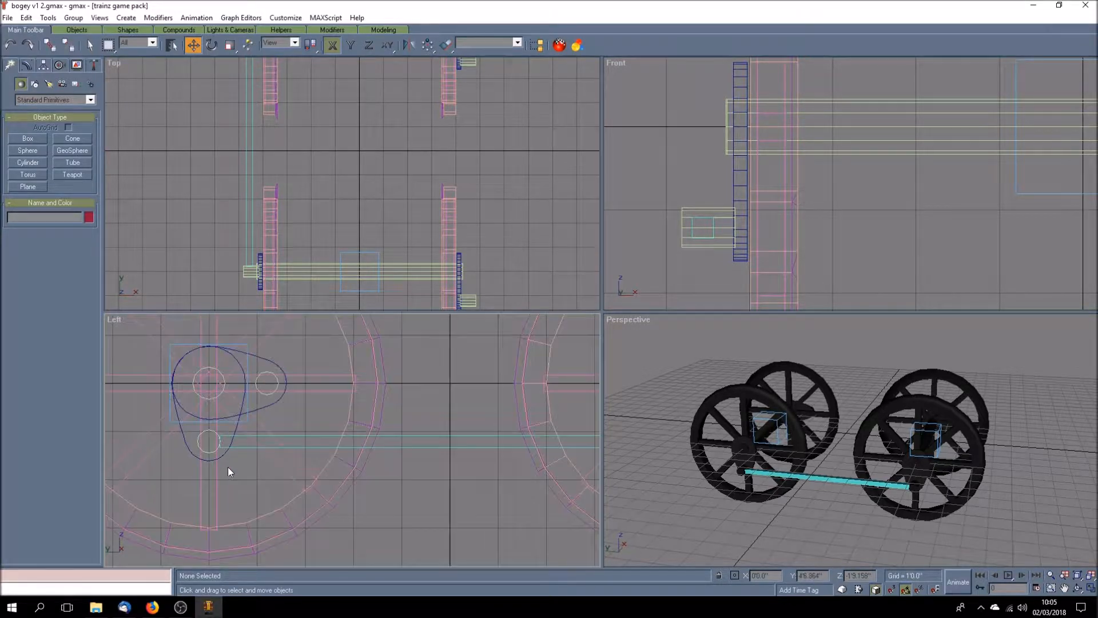
scroll(190, 448, up, 6)
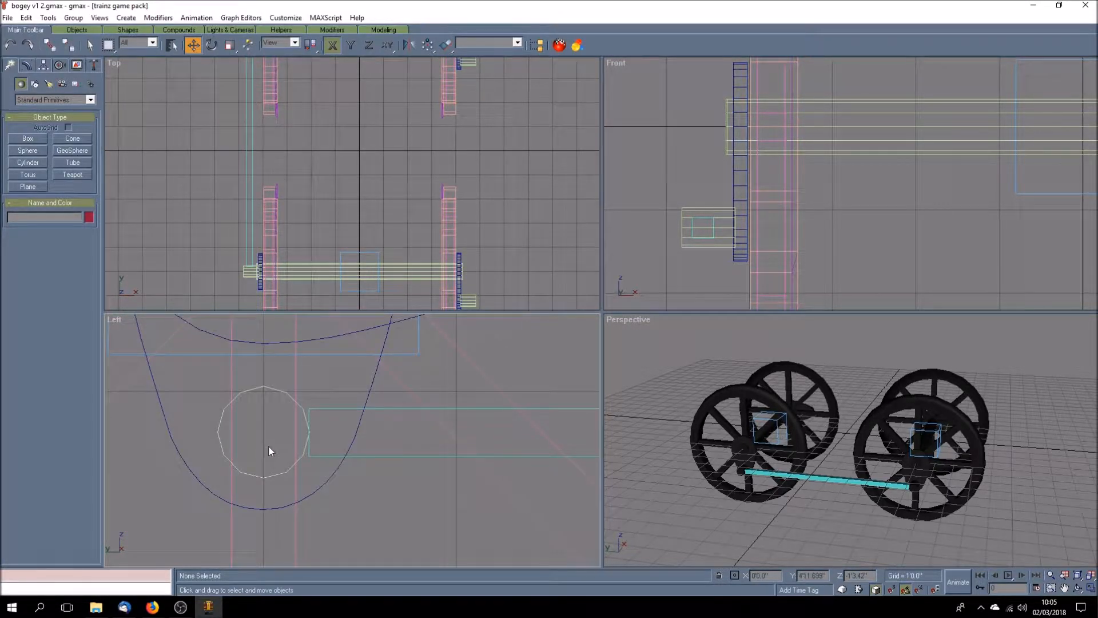
click(1091, 588)
click(1064, 588)
drag(555, 360, 602, 362)
scroll(616, 372, down, 3)
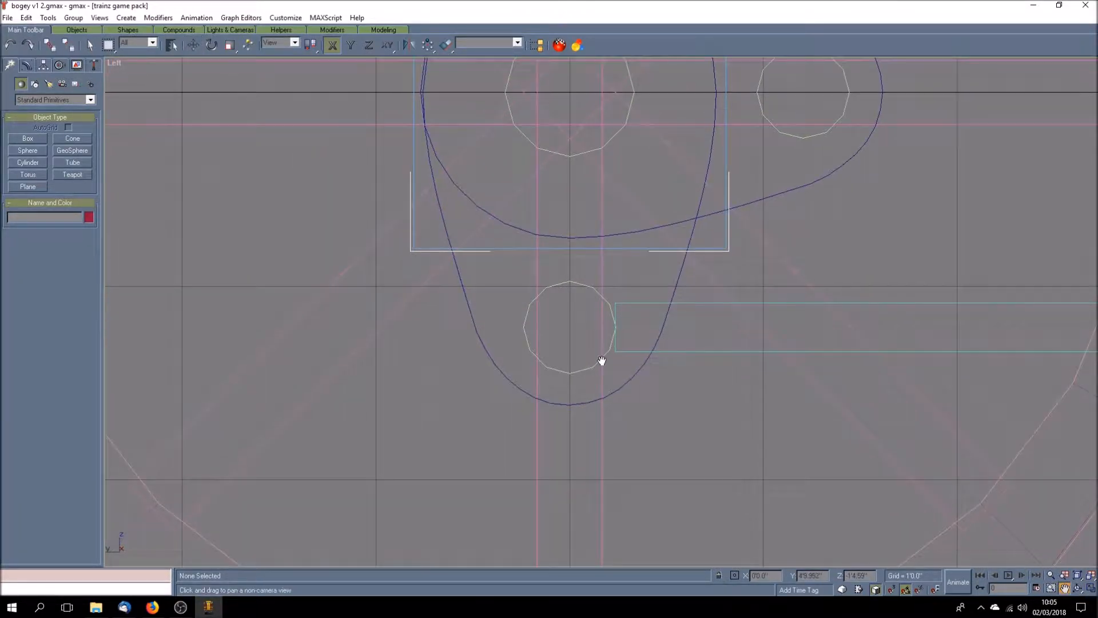
click(28, 163)
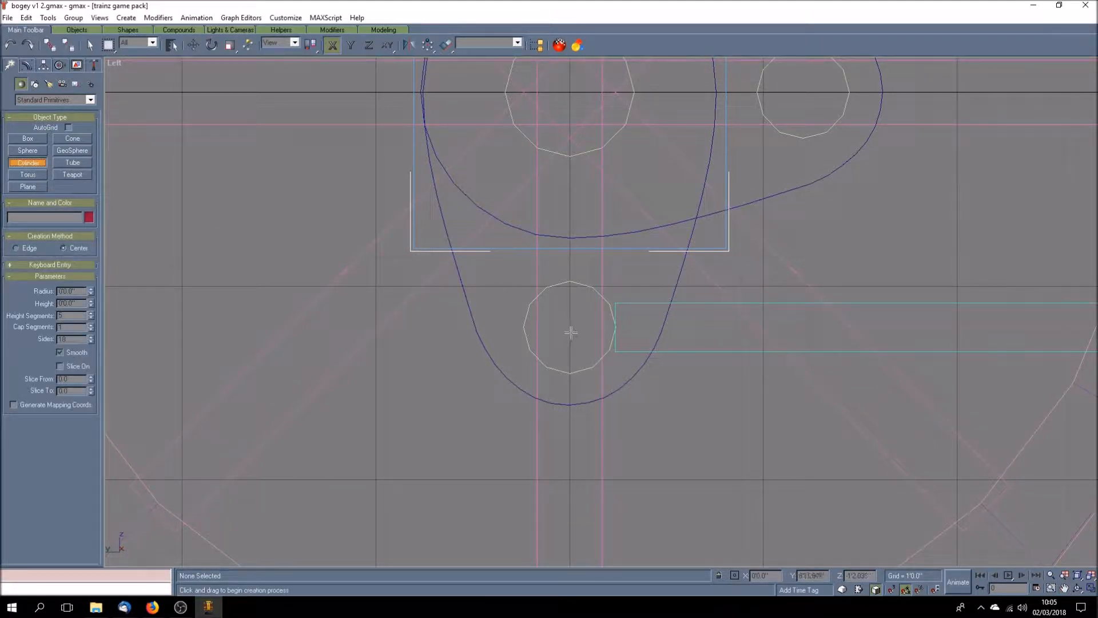
drag(570, 328, 615, 390)
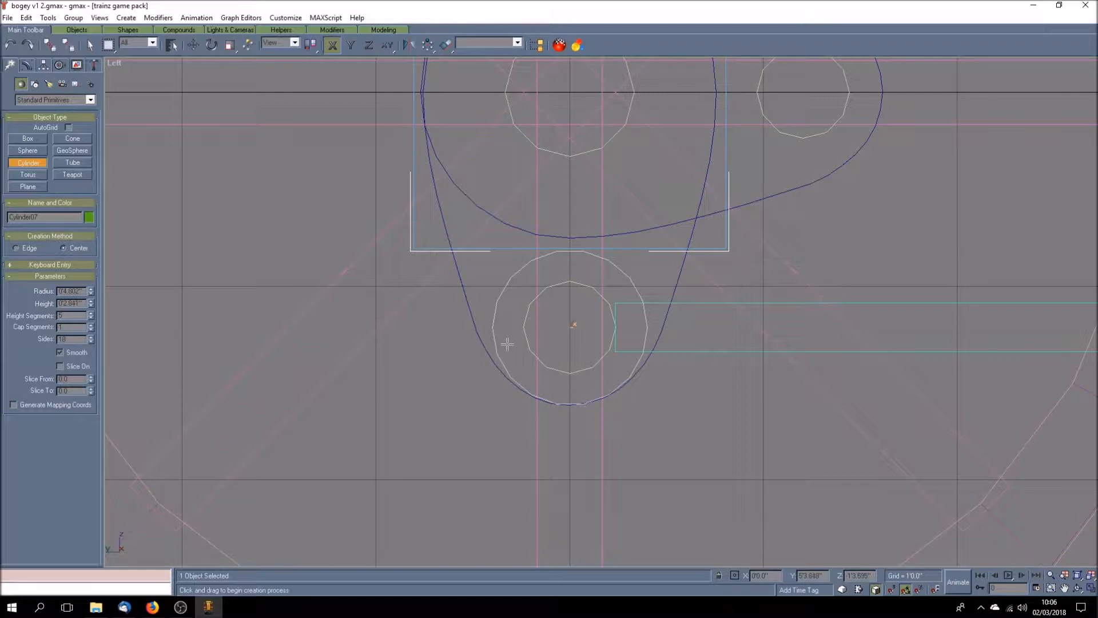
click(506, 340)
Set the cylinder's height to 0'3.0" with 1 height segment
drag(72, 305, 89, 307)
click(89, 46)
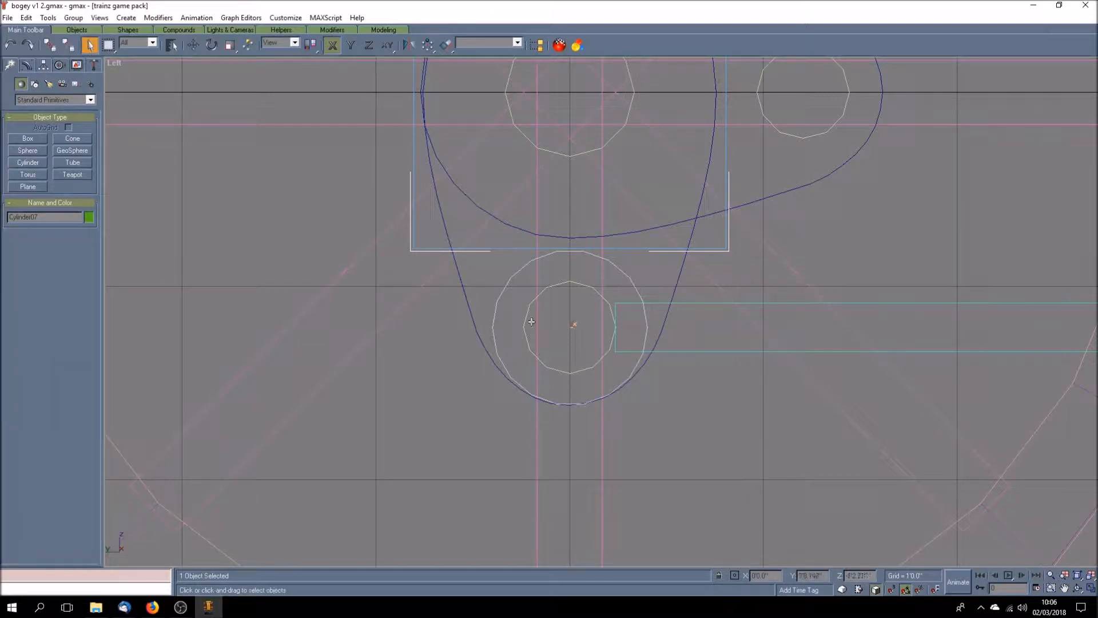
click(27, 65)
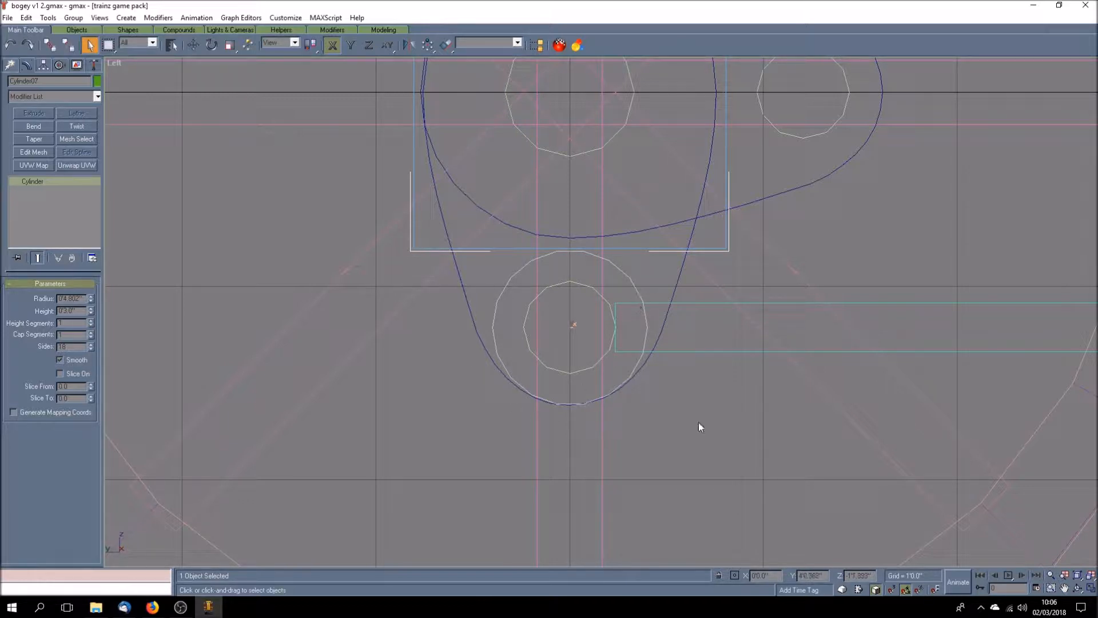
Center the cylinder's pivot point on the cylinder, affecting the pivot only
click(1090, 588)
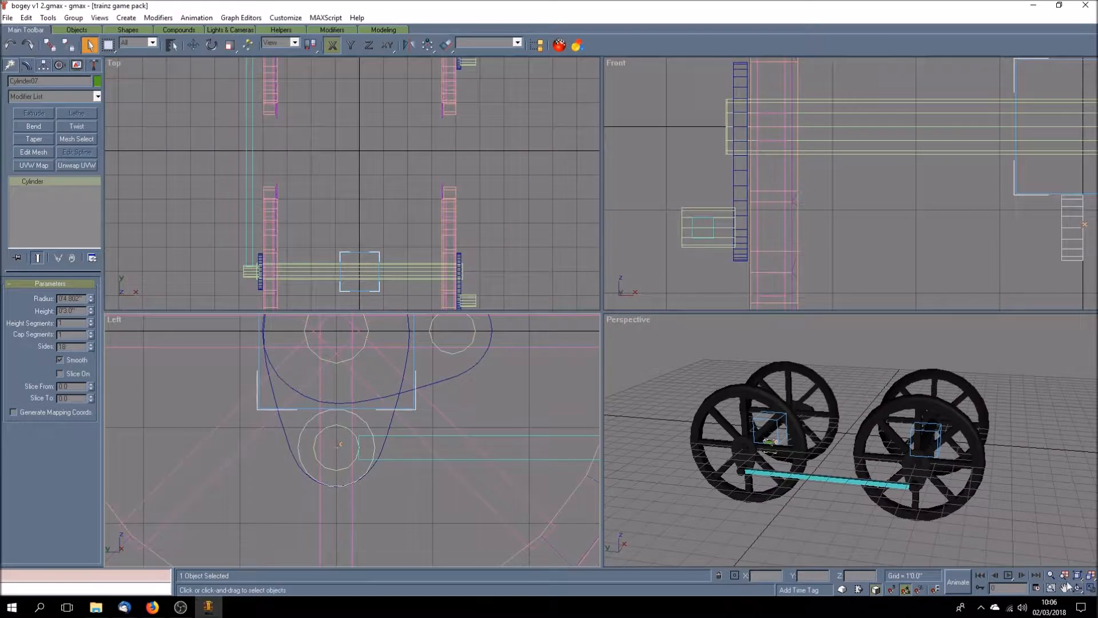
click(1065, 588)
drag(351, 131, 404, 216)
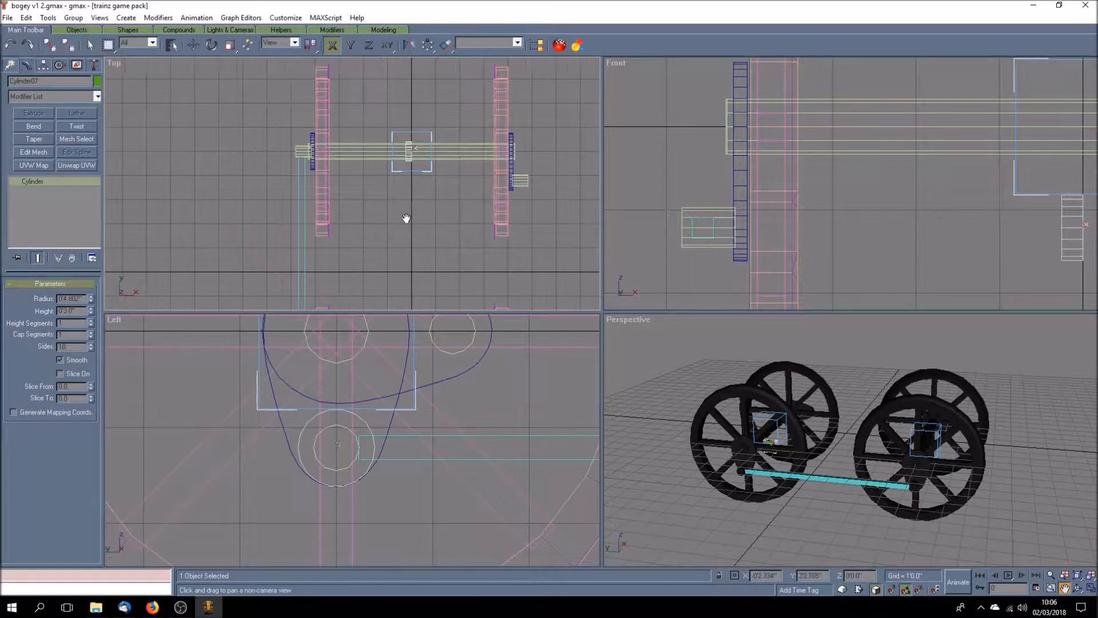
click(43, 66)
click(50, 137)
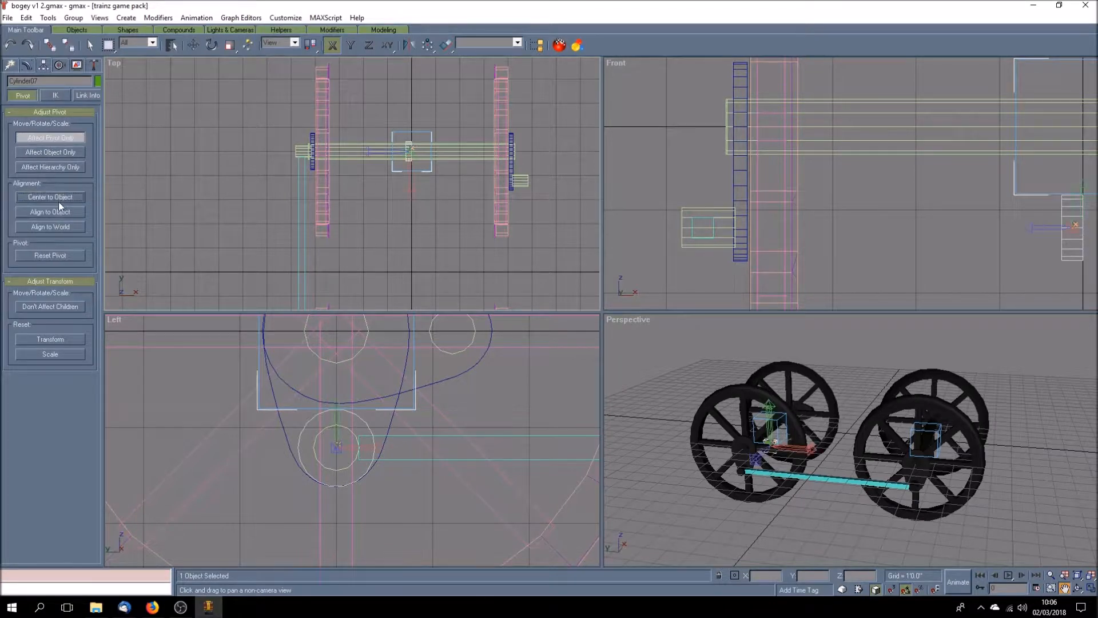
click(58, 137)
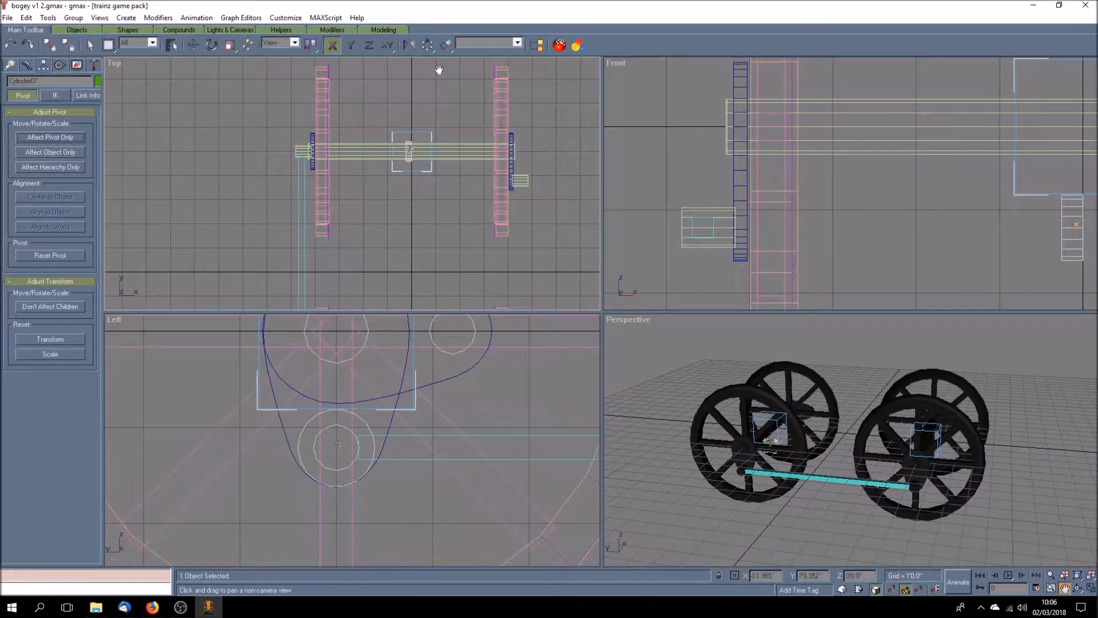
Align the new cylinder to the connecting rod in X position only, center to center, and deselect it
click(448, 47)
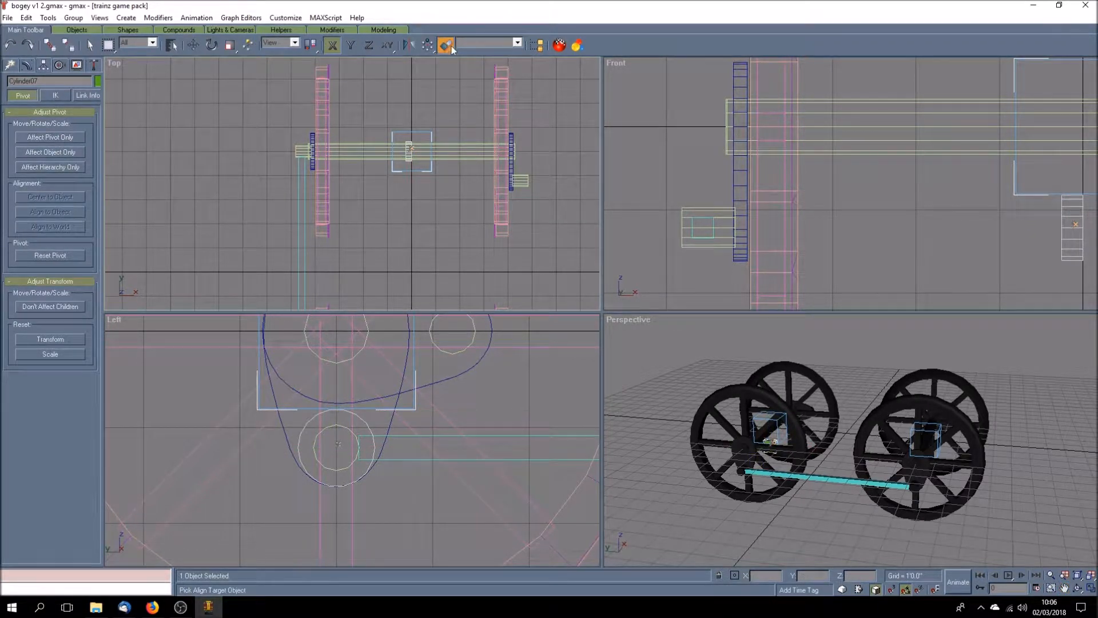
click(303, 197)
click(484, 240)
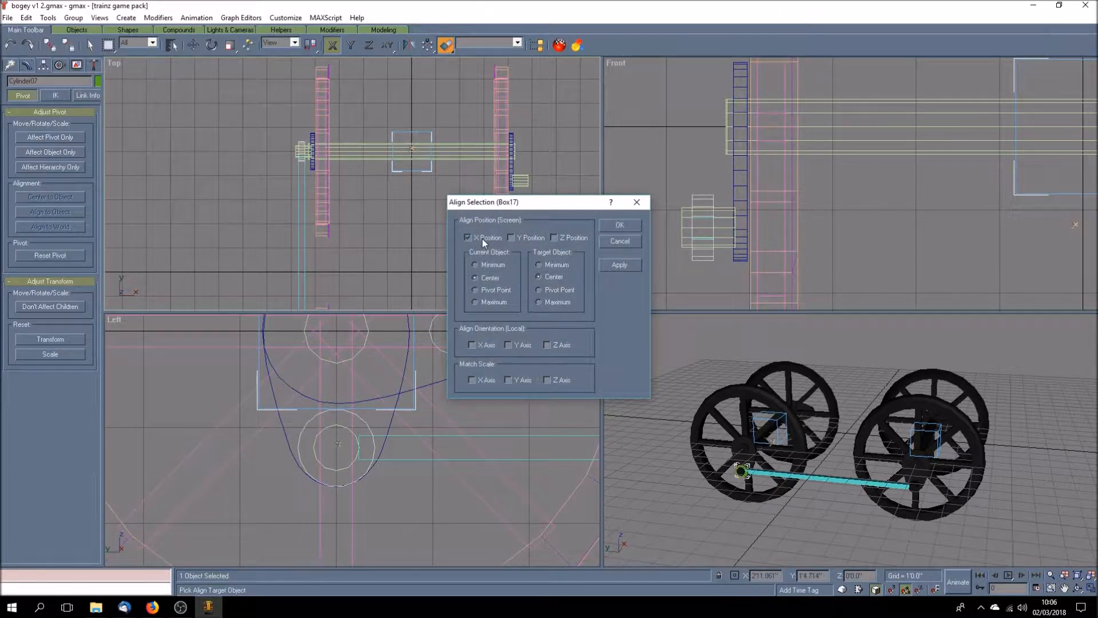
click(623, 225)
click(640, 379)
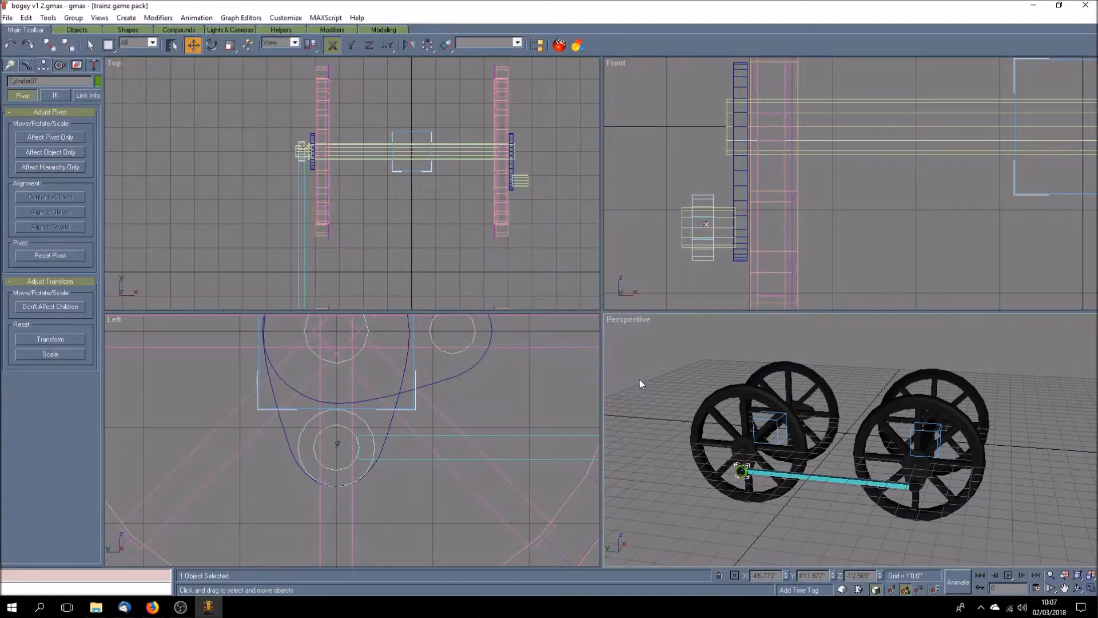
Check the cylinder on the rod's end in the enlarged Perspective view and save the scene
click(1090, 588)
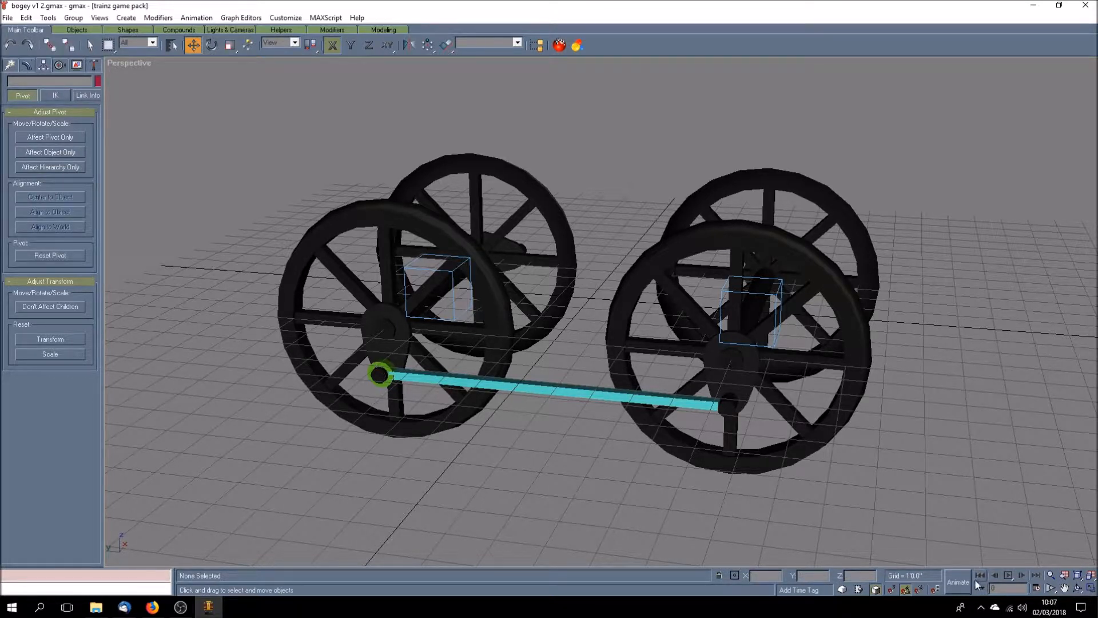
click(1077, 588)
mouse_move(524, 380)
mouse_down()
mouse_move(496, 445)
mouse_move(484, 417)
mouse_move(518, 393)
mouse_move(515, 434)
mouse_move(533, 377)
mouse_up()
mouse_move(562, 445)
mouse_down()
mouse_move(567, 435)
mouse_move(554, 436)
mouse_up()
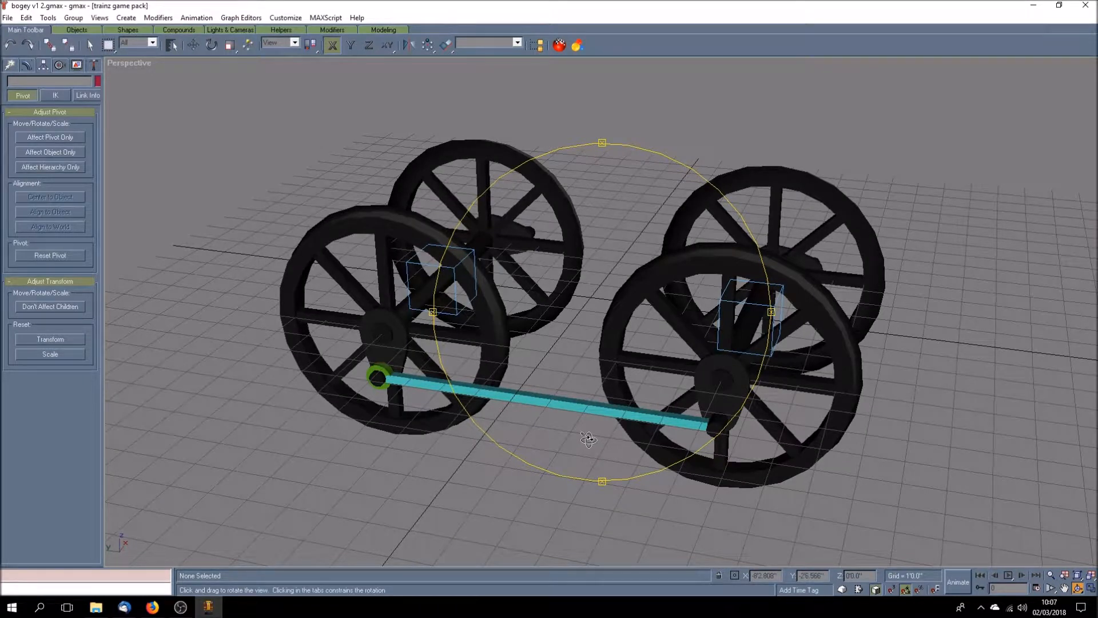
key(ctrl+s)
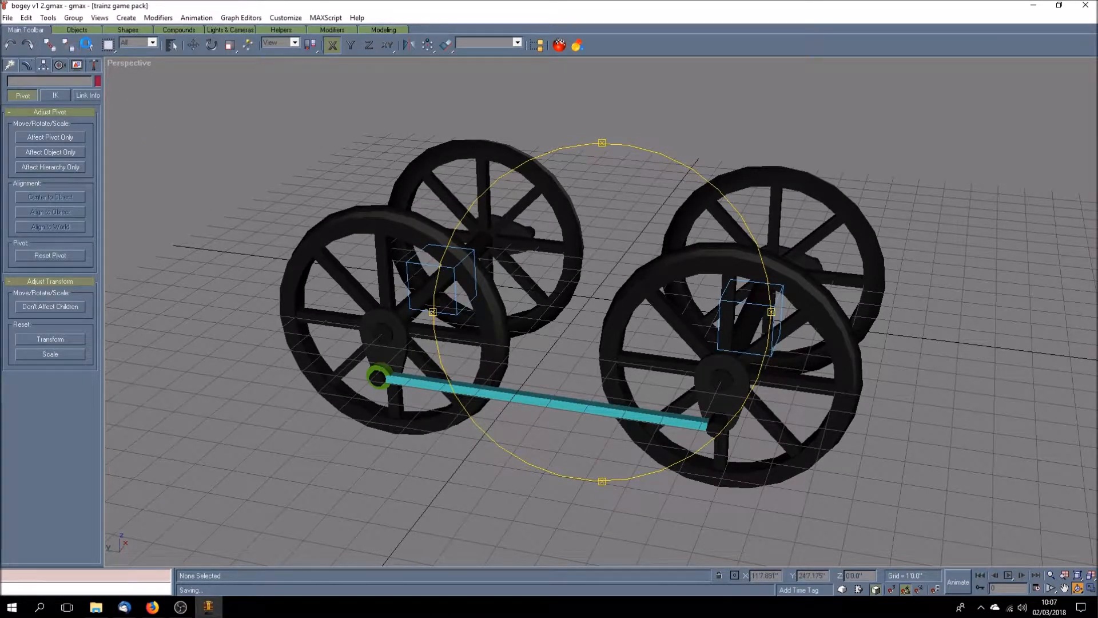
Select the cylinder at the rod's end and clone it with the default options
click(88, 45)
click(375, 368)
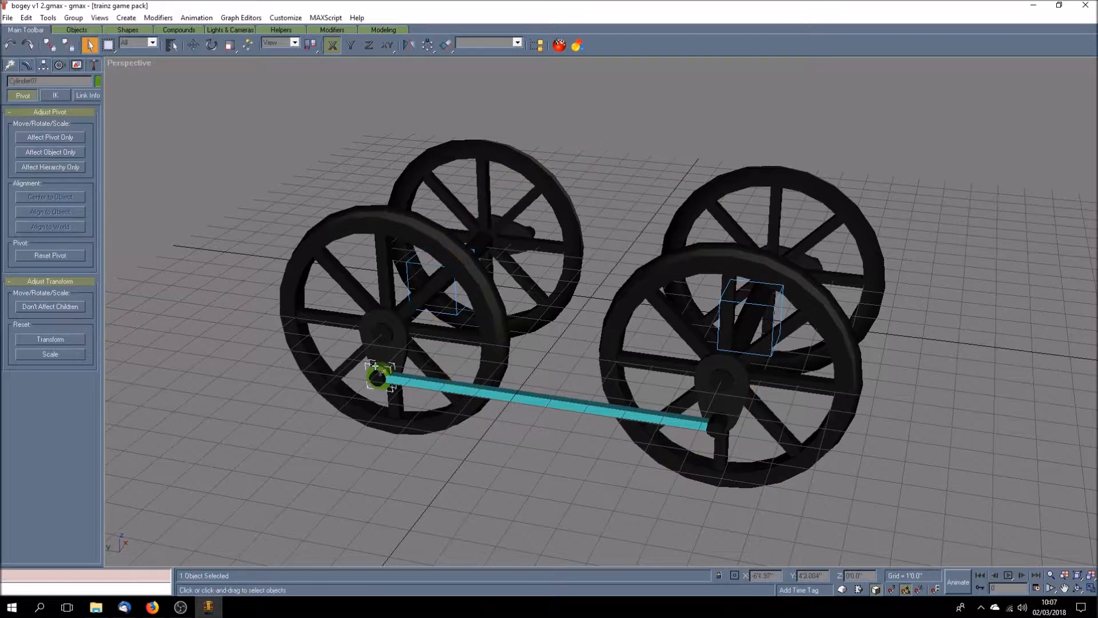
click(27, 18)
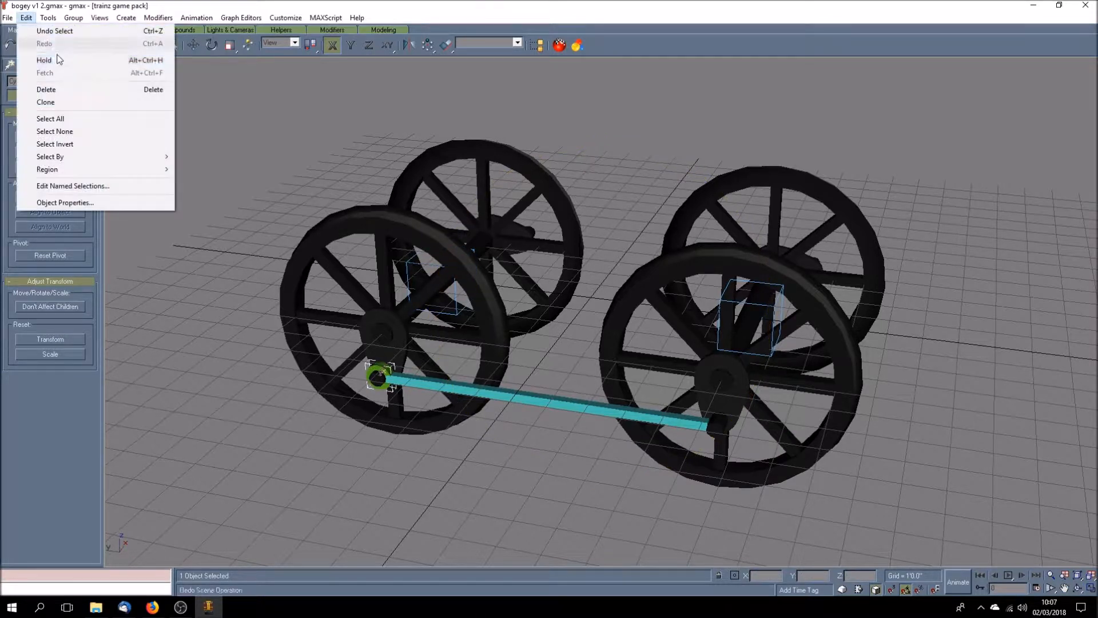
click(75, 102)
key(Return)
Align the cloned cylinder to the other wheel's crank pin in Y position only, center to center
click(447, 46)
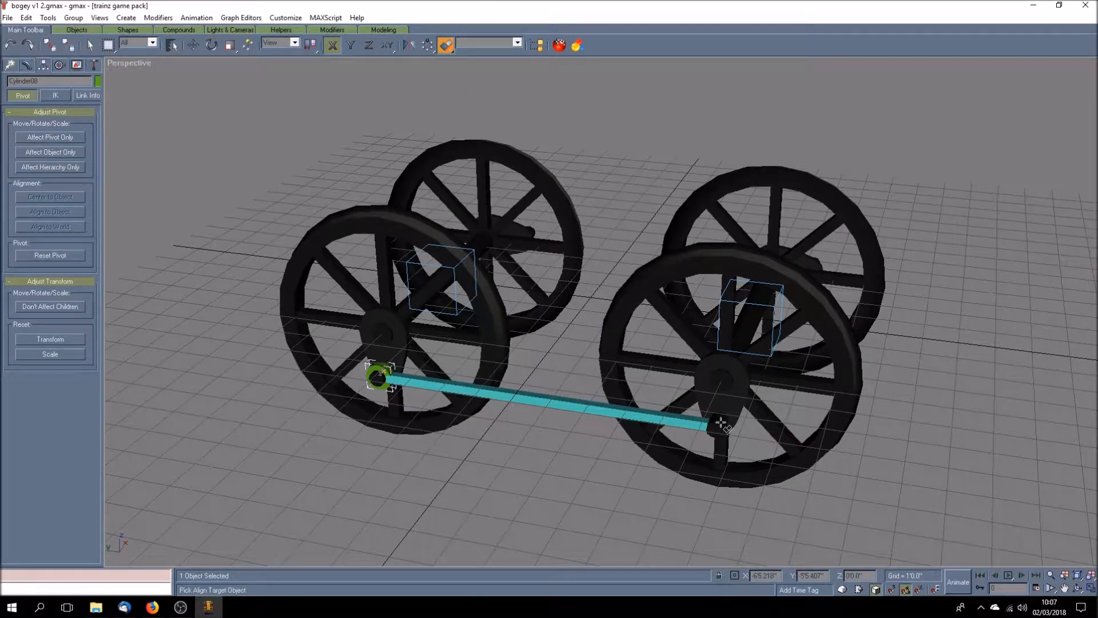
click(721, 423)
click(499, 238)
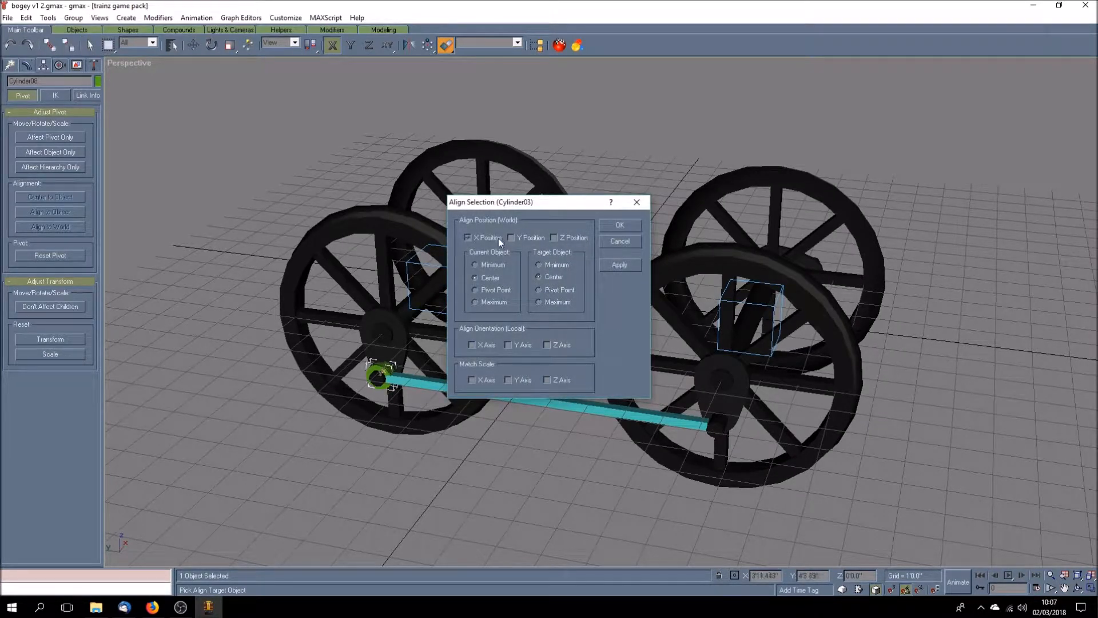
click(499, 237)
click(534, 238)
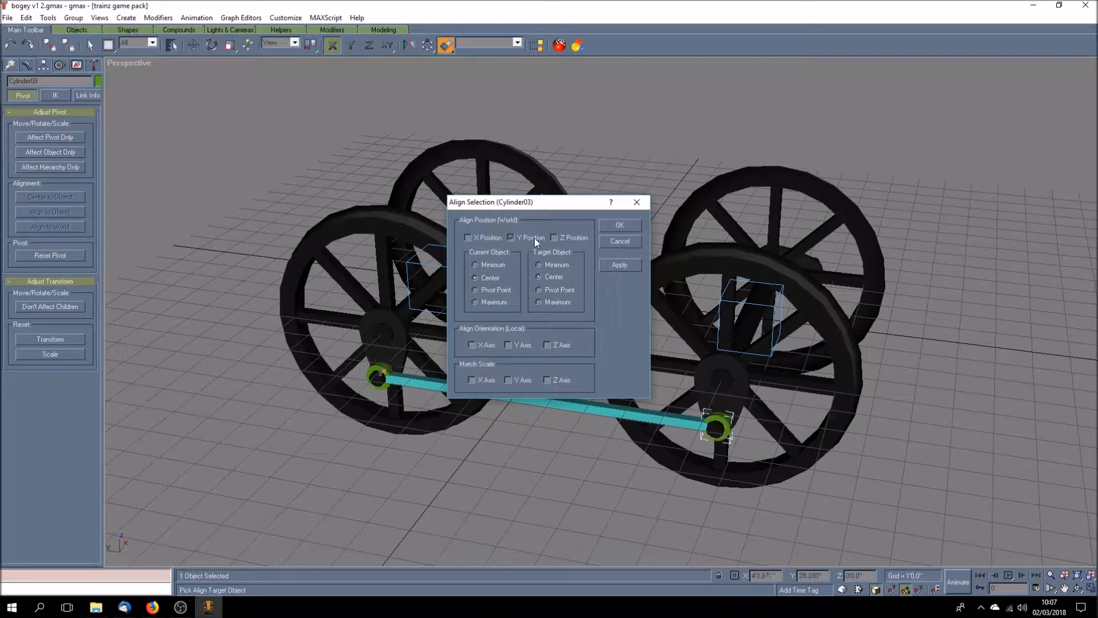
click(619, 225)
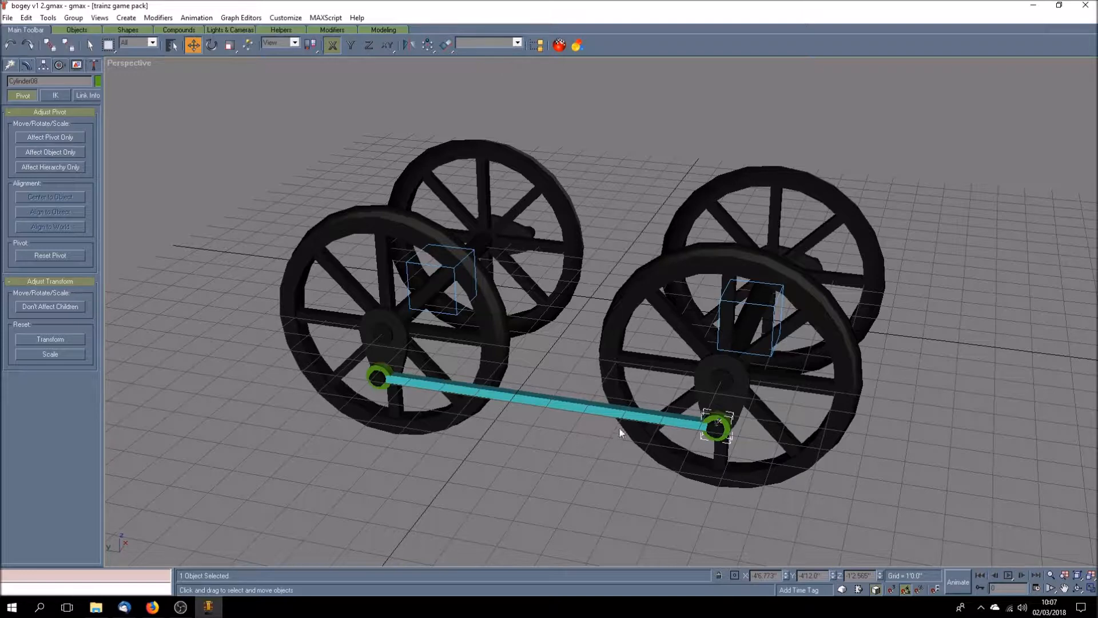
Play the wheel animation to check the rod and its end cylinders, and return to the first frame
click(1009, 576)
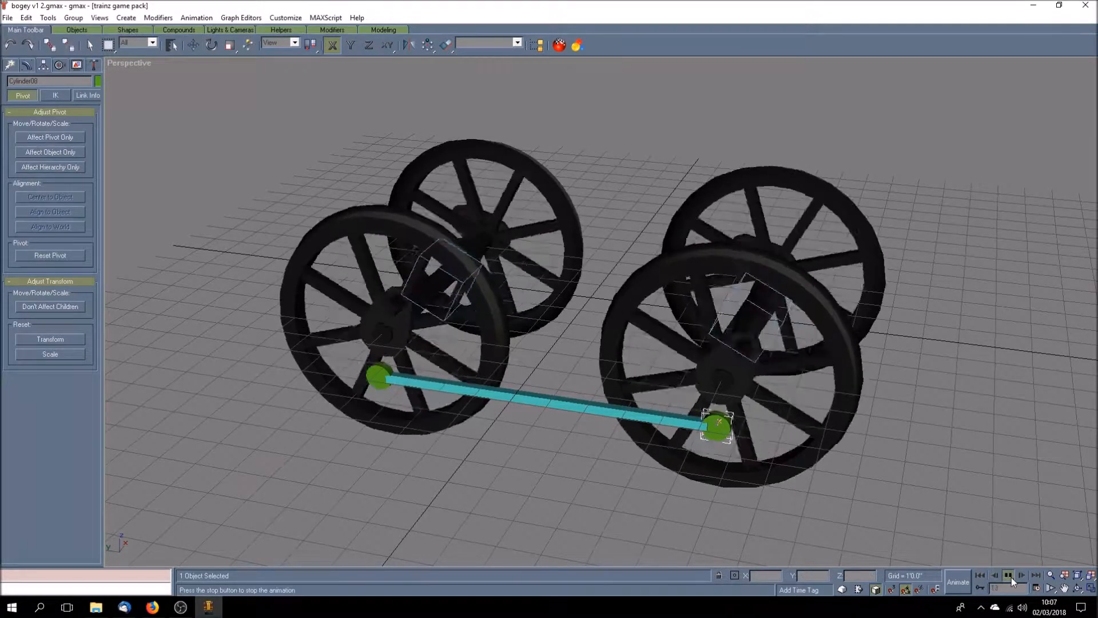
click(980, 575)
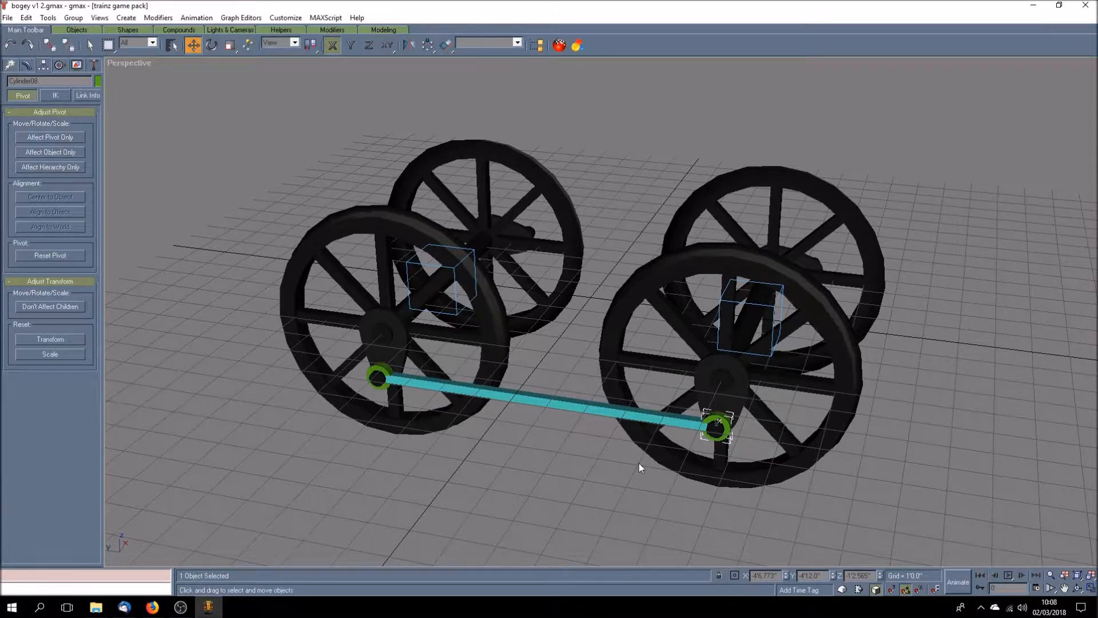
click(1091, 589)
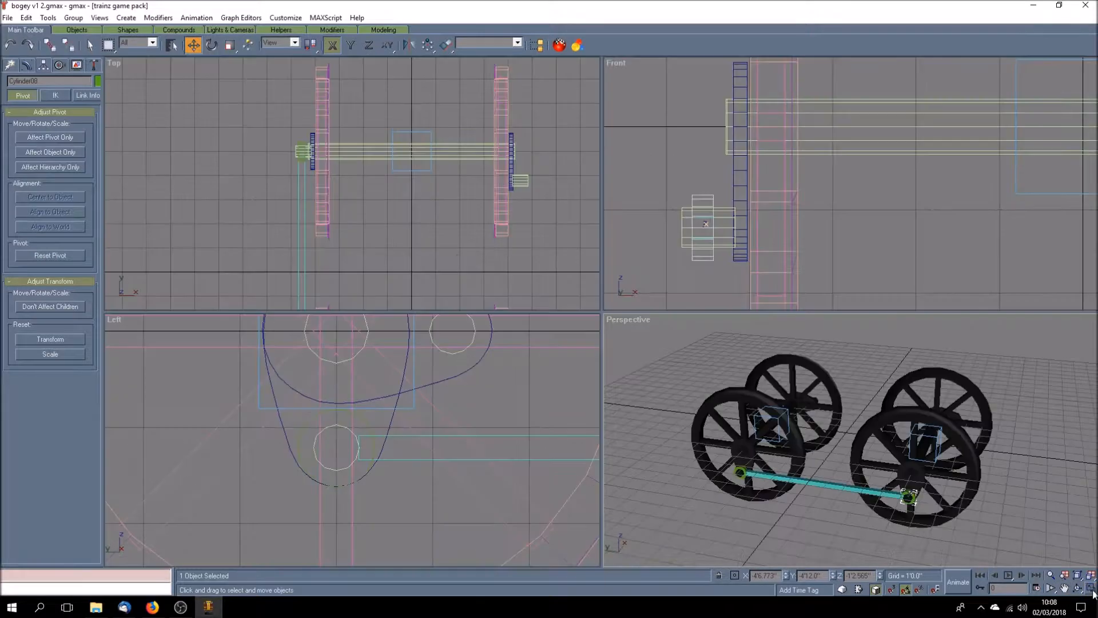
Select the connecting rod in the Left view and convert it to an Editable Poly
click(1065, 590)
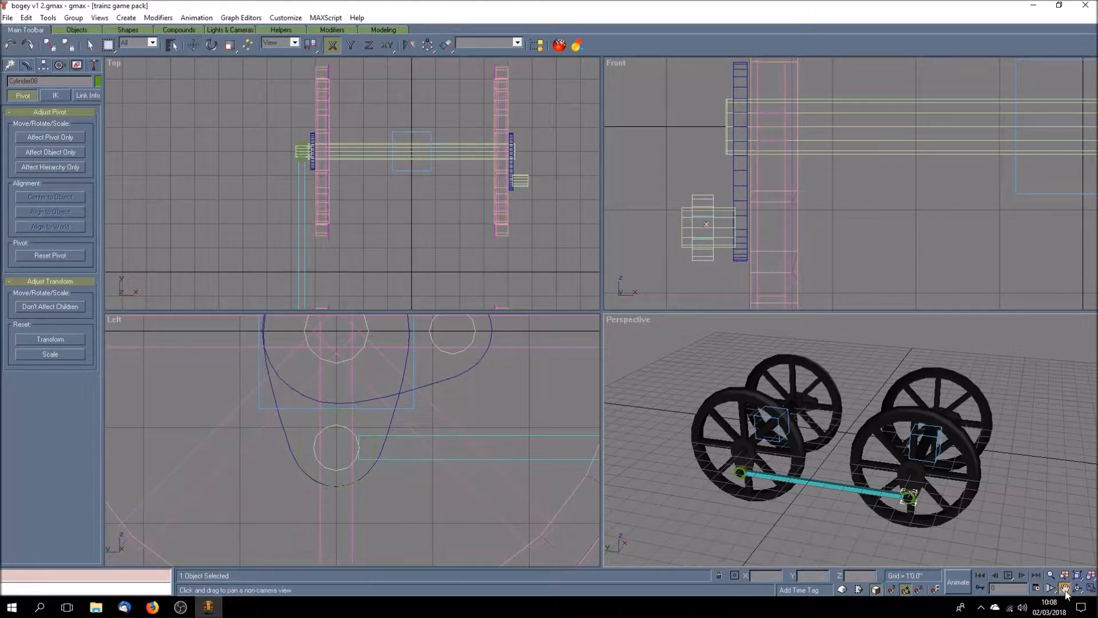
drag(421, 463, 360, 434)
drag(453, 449, 398, 438)
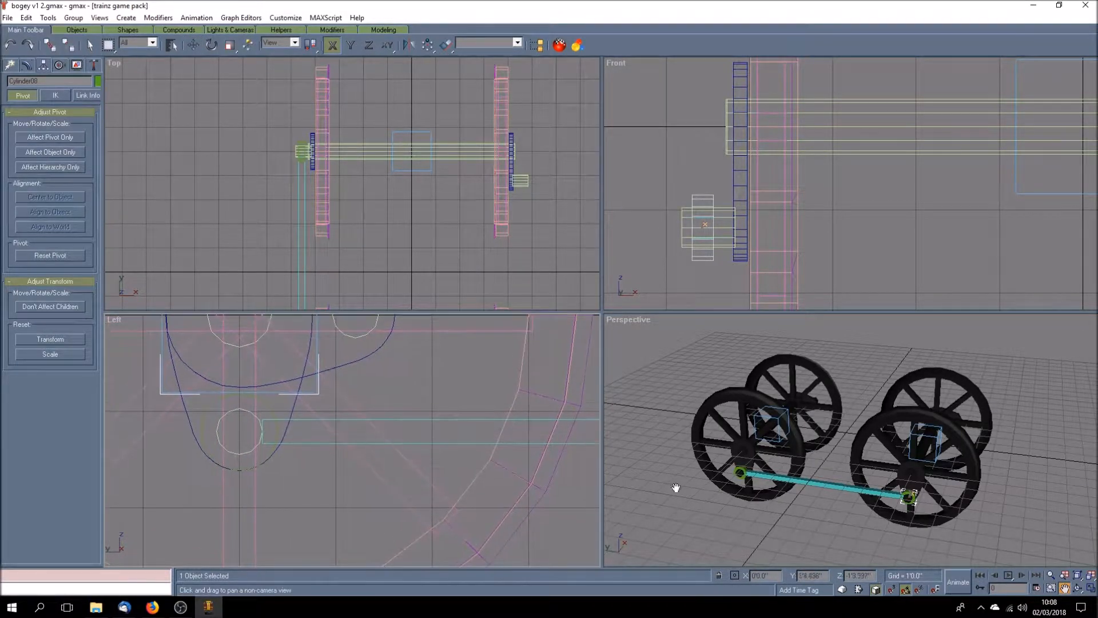
click(1091, 589)
drag(542, 303, 498, 345)
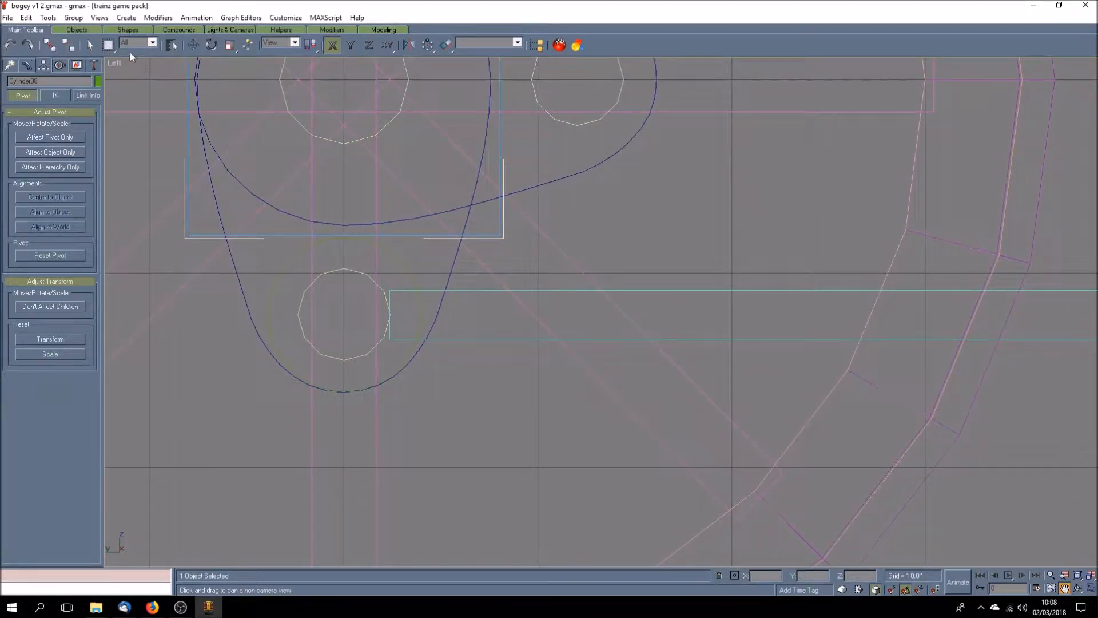
click(89, 46)
click(516, 291)
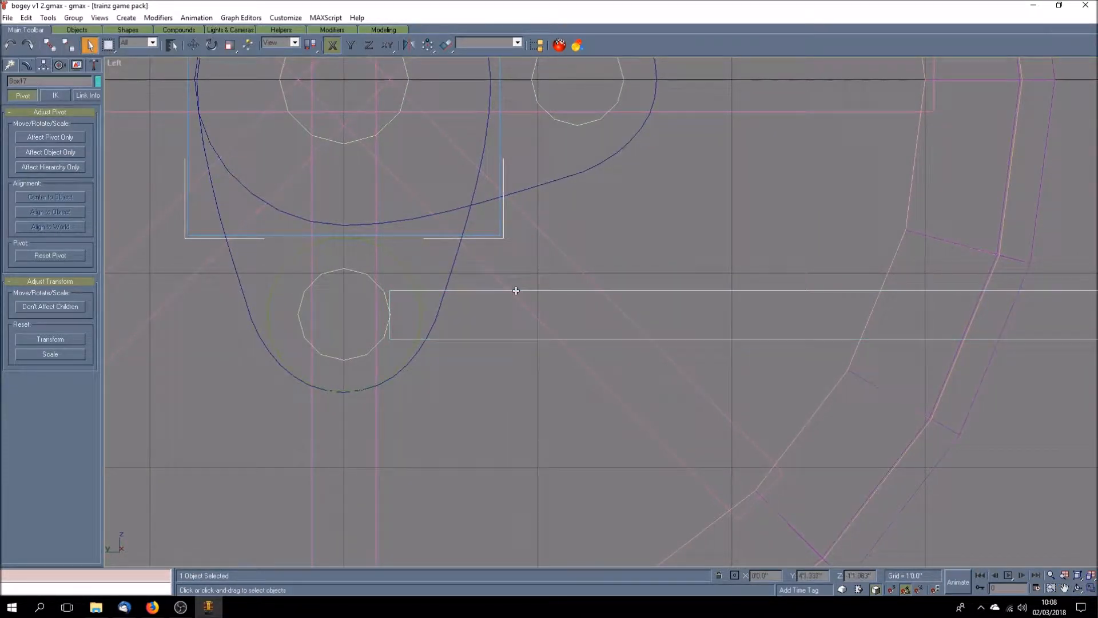
click(27, 64)
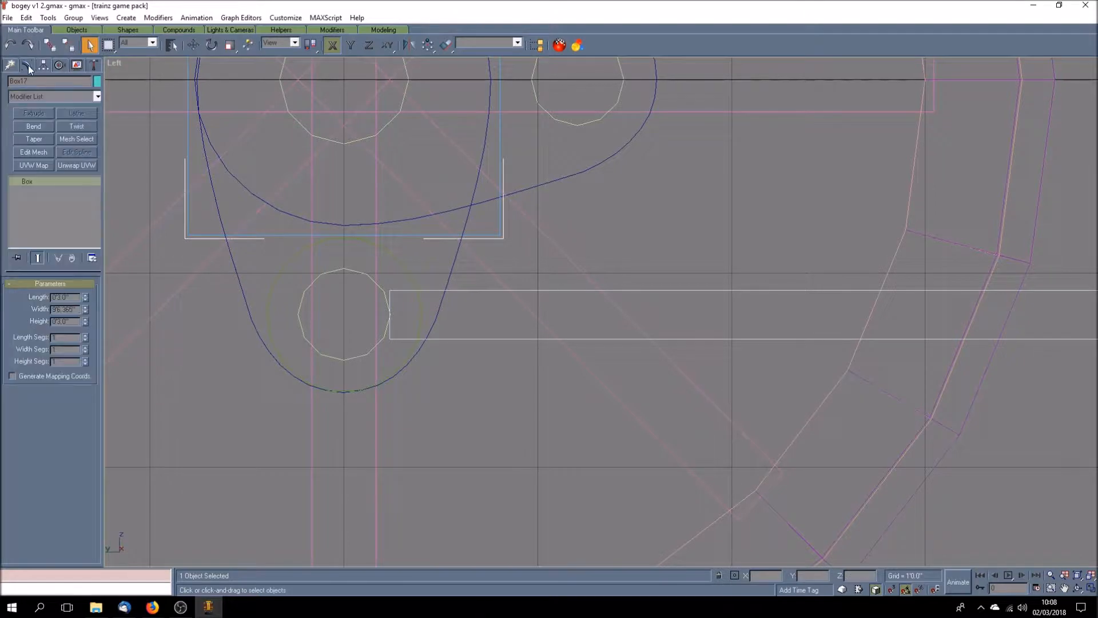
right_click(33, 183)
click(68, 270)
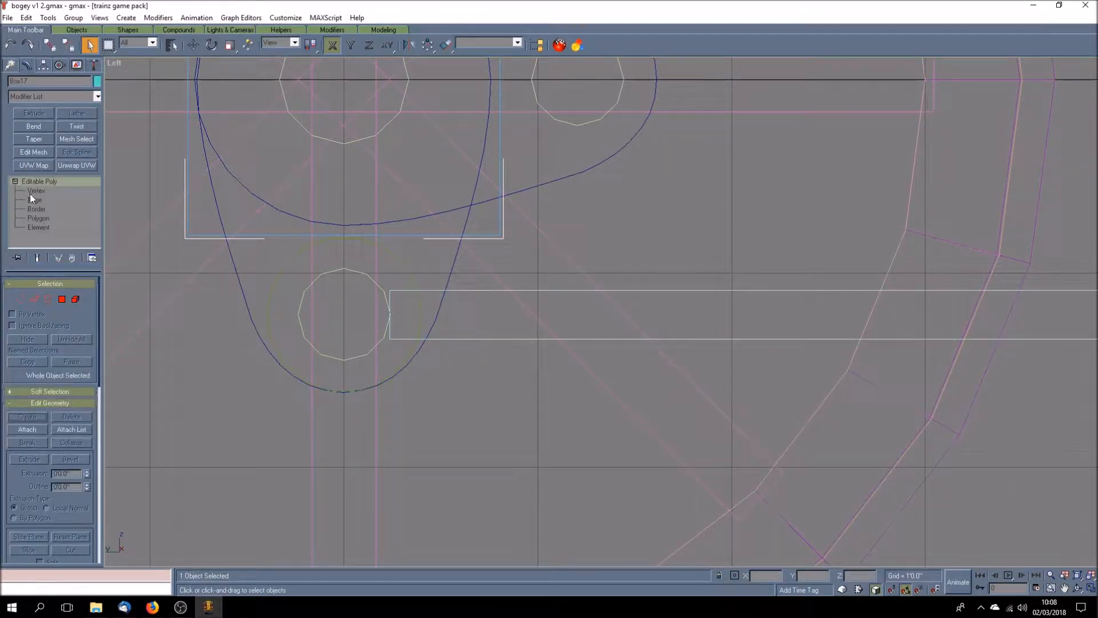
Move the four vertices at the rod's near end about 1.8" along X, away from the crank pin, and deselect them
click(34, 191)
drag(371, 271, 425, 350)
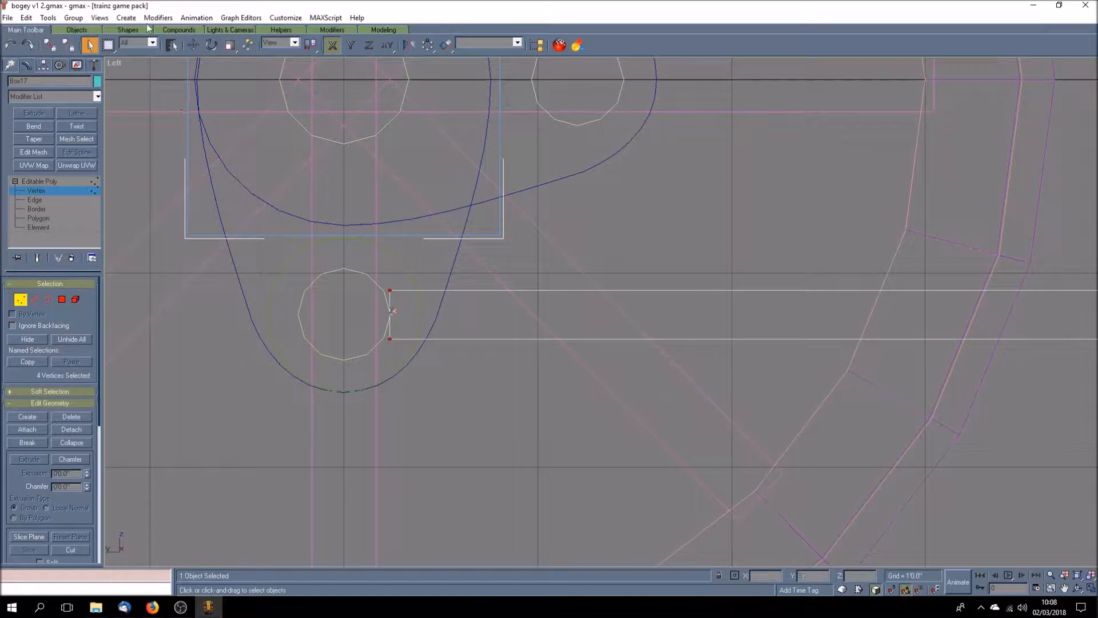
click(193, 44)
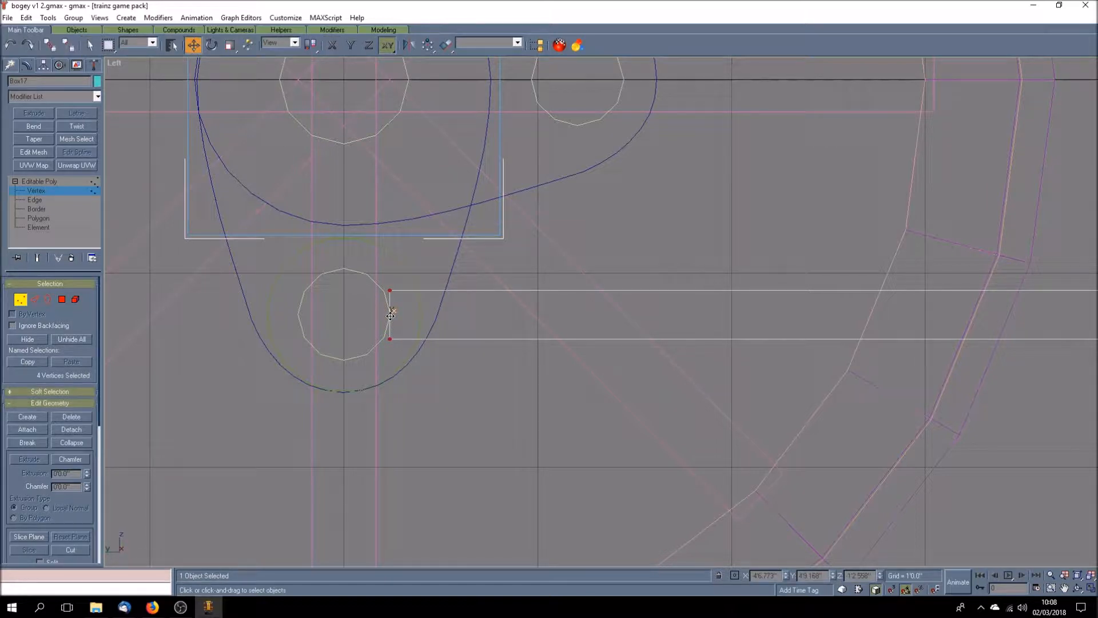
drag(391, 318, 413, 318)
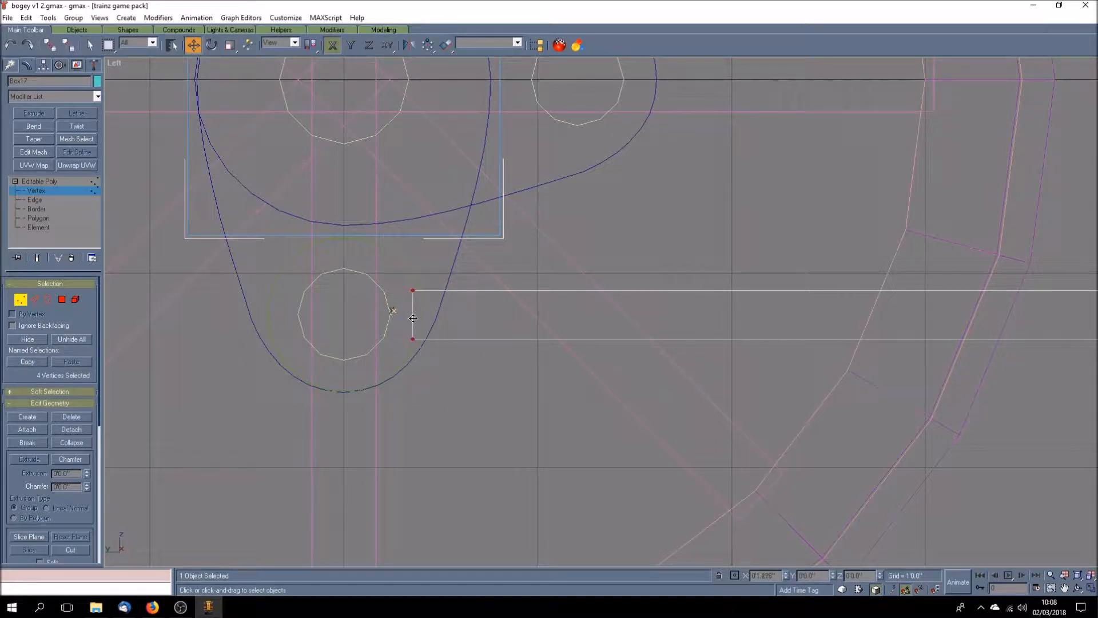
click(369, 308)
Move the four vertices at the rod's opposite end inward, clear of the second crank pin
scroll(363, 303, down, 8)
scroll(689, 314, up, 10)
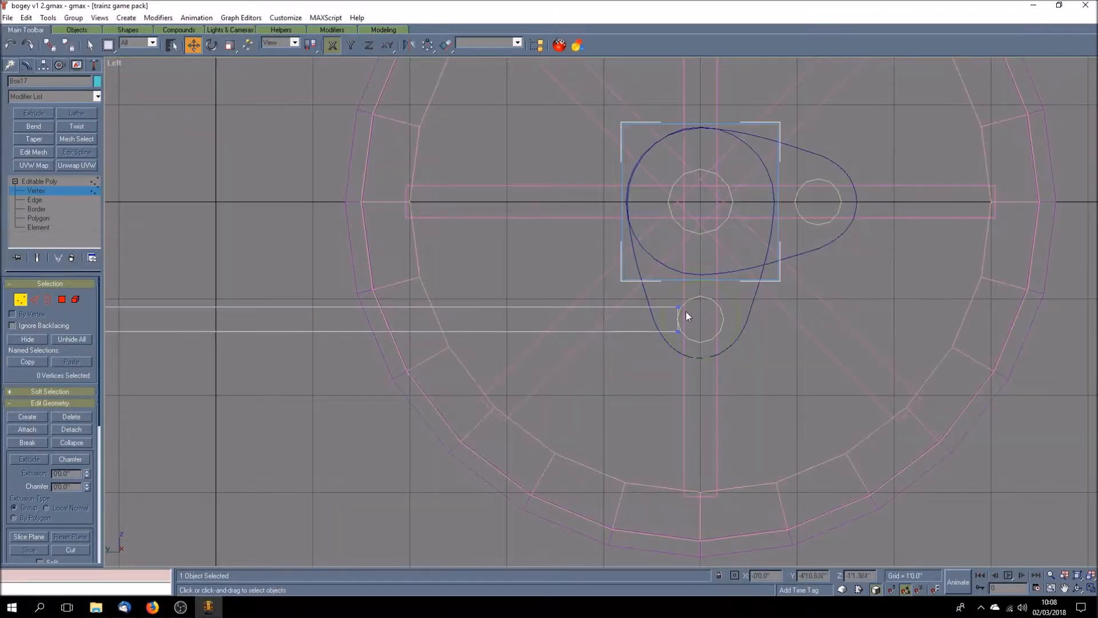
drag(647, 276, 614, 390)
scroll(613, 379, down, 5)
scroll(447, 379, down, 3)
scroll(254, 376, down, 2)
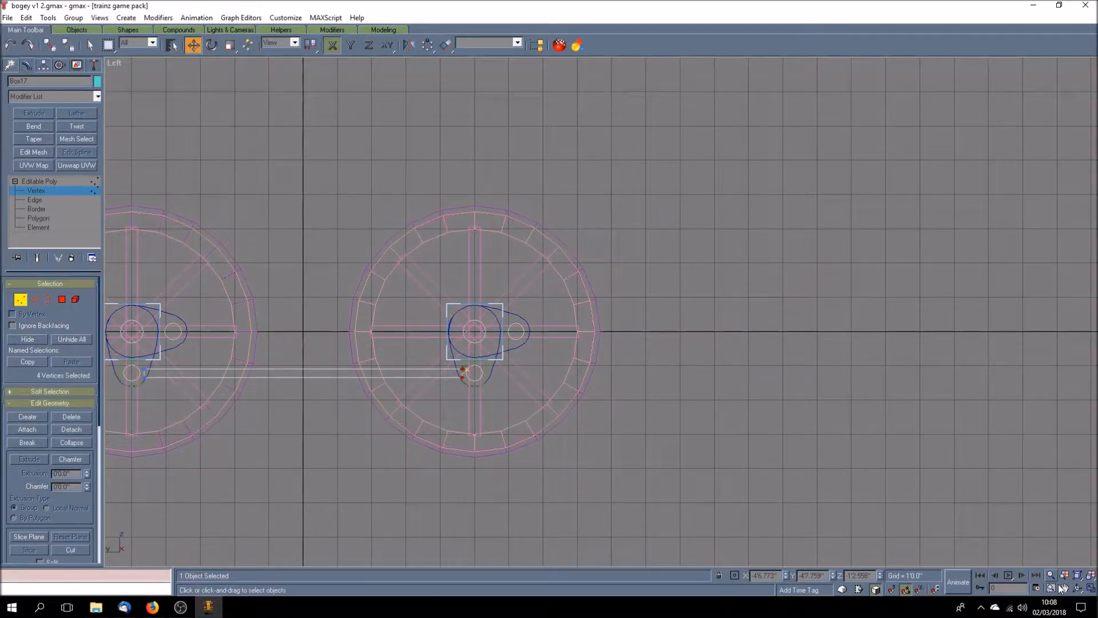
Enlarge the Perspective view and switch its display to Wireframe
click(1091, 588)
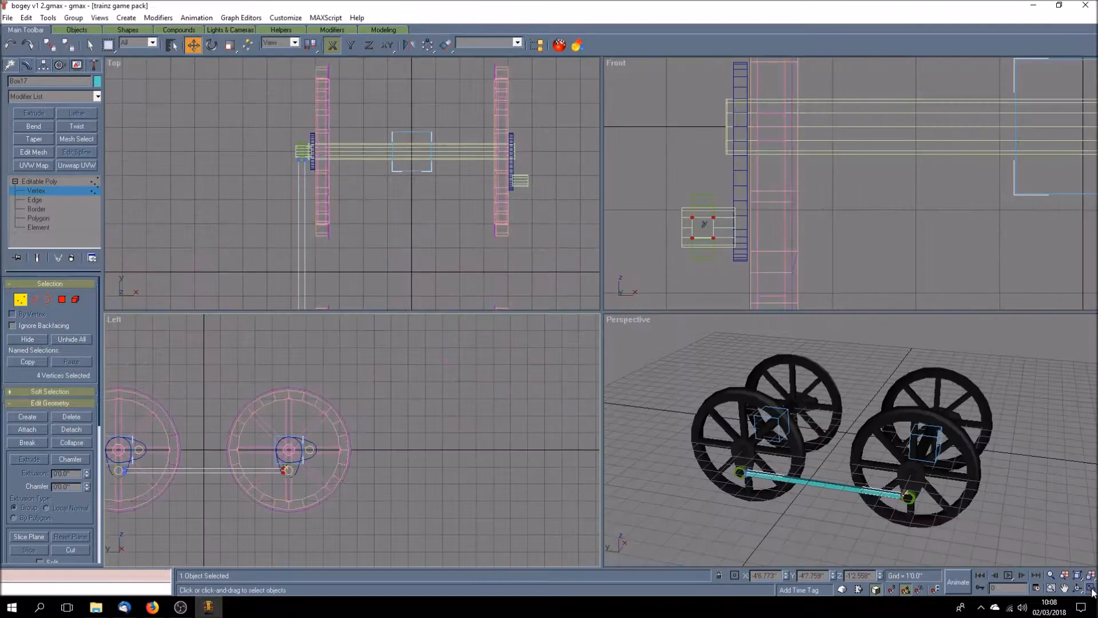
click(1064, 588)
drag(839, 492, 813, 461)
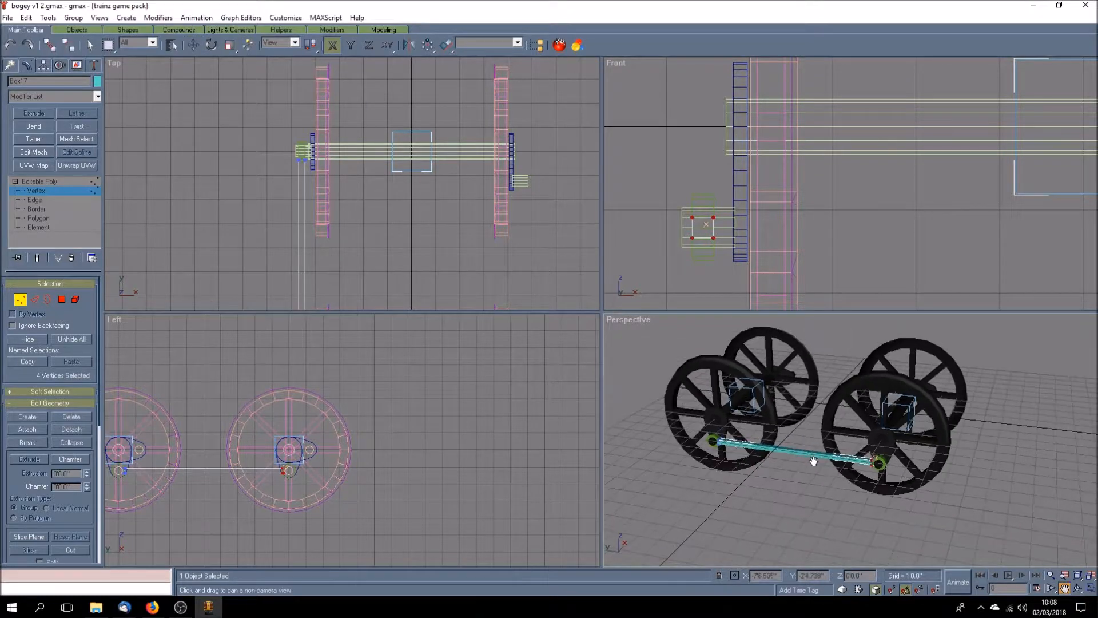
click(1091, 588)
drag(660, 382, 635, 383)
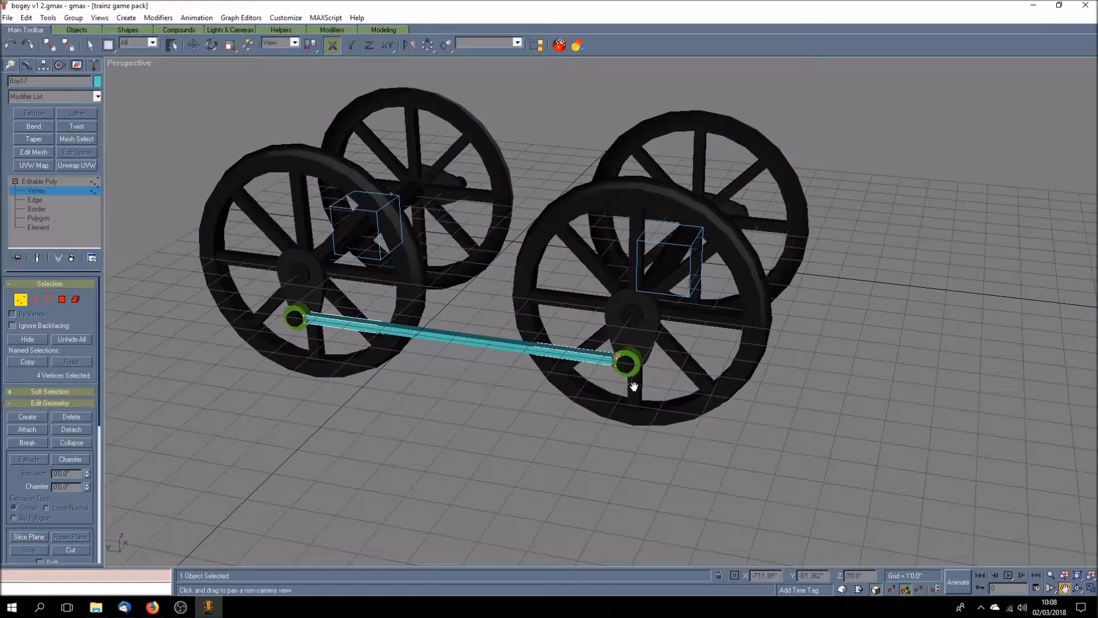
right_click(127, 62)
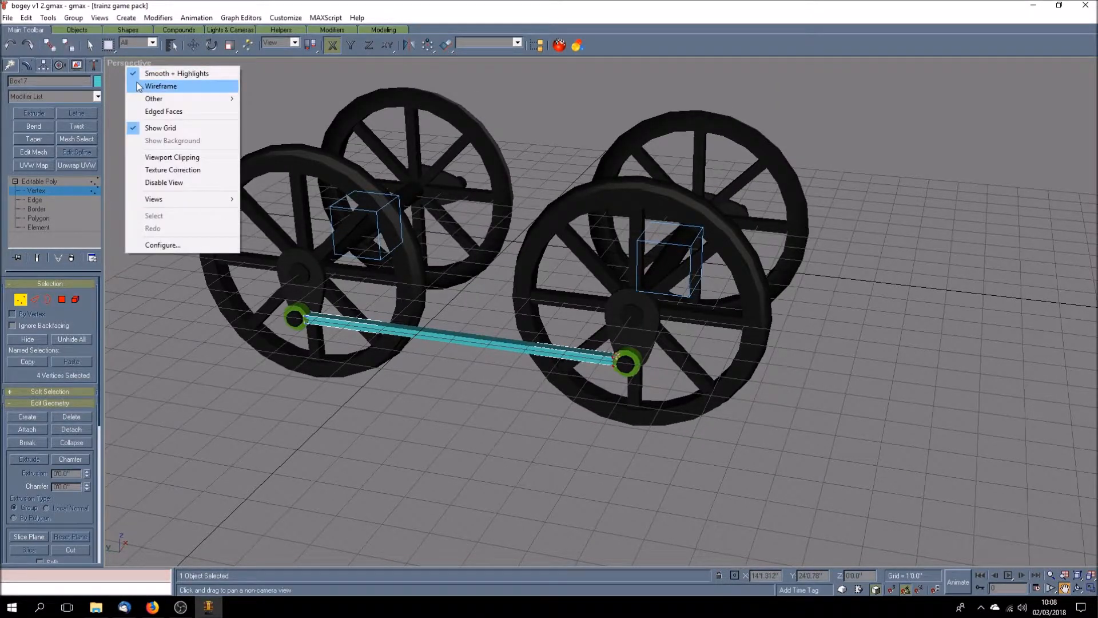
click(138, 86)
Delete the rod's end-face polygon that faces the crank pin at the end where the vertices are selected
drag(532, 357, 500, 346)
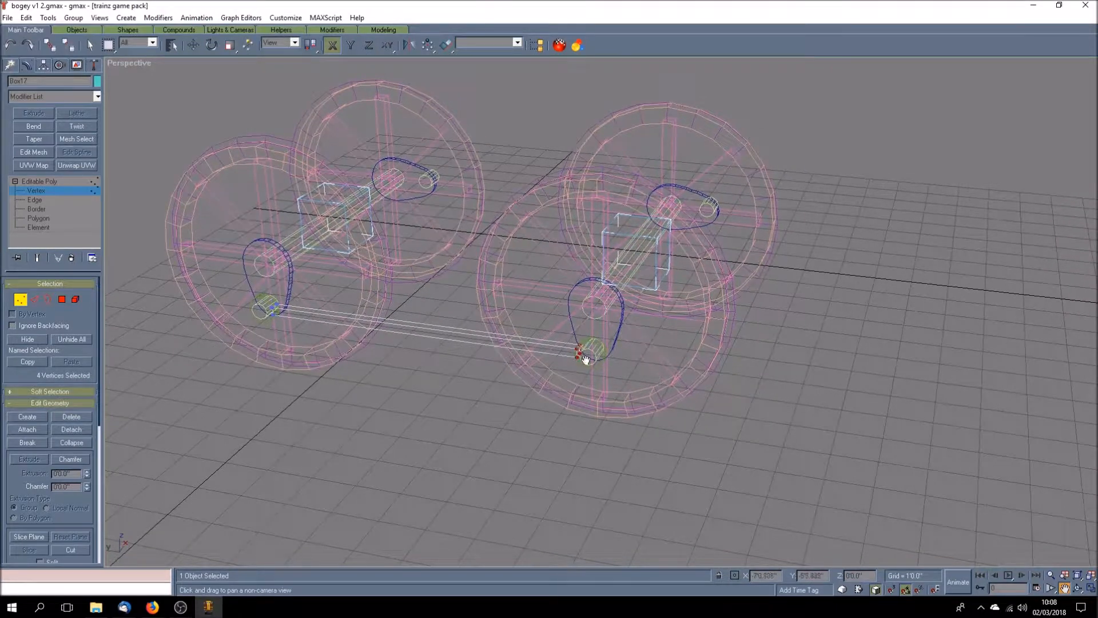
scroll(584, 351, up, 5)
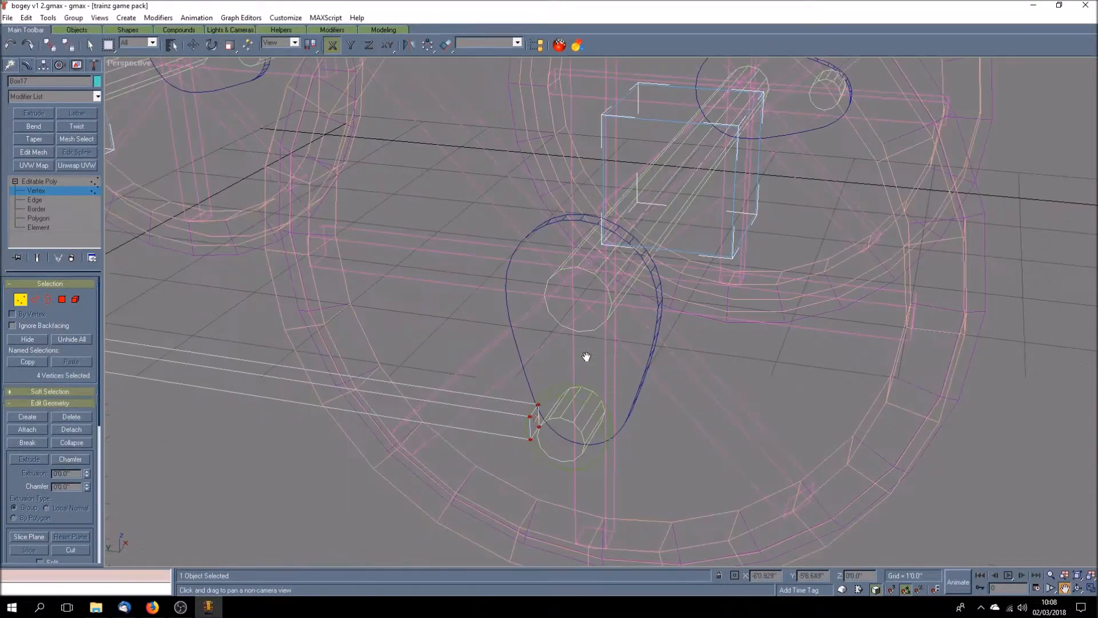
drag(578, 424, 576, 345)
scroll(571, 344, down, 2)
scroll(571, 344, up, 2)
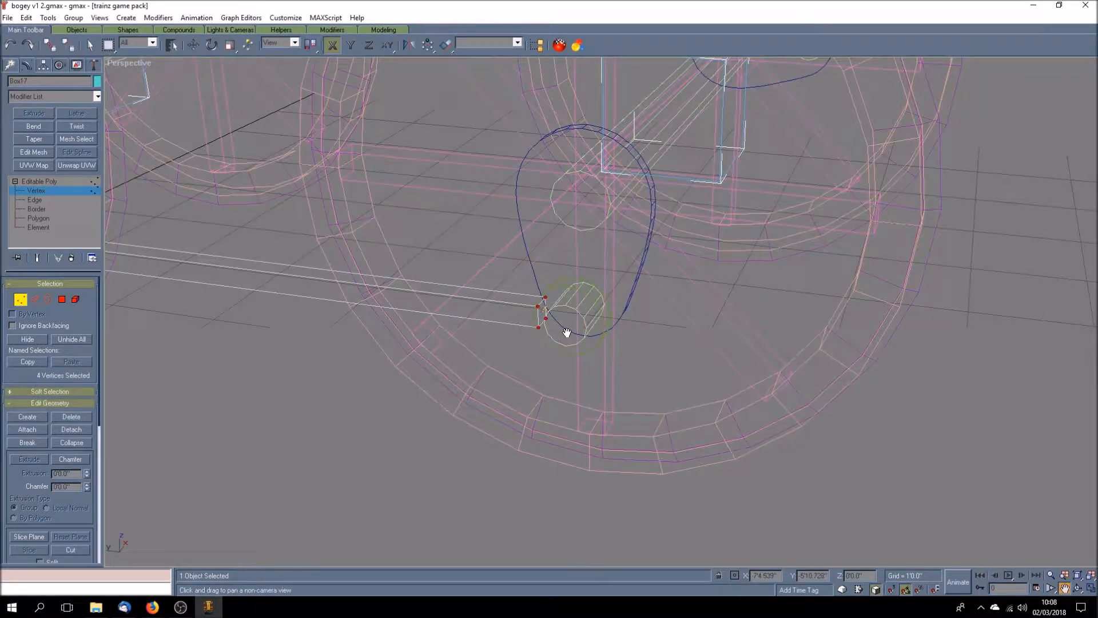
scroll(567, 332, up, 2)
drag(567, 332, 583, 564)
scroll(576, 507, down, 2)
drag(576, 506, 426, 266)
click(37, 217)
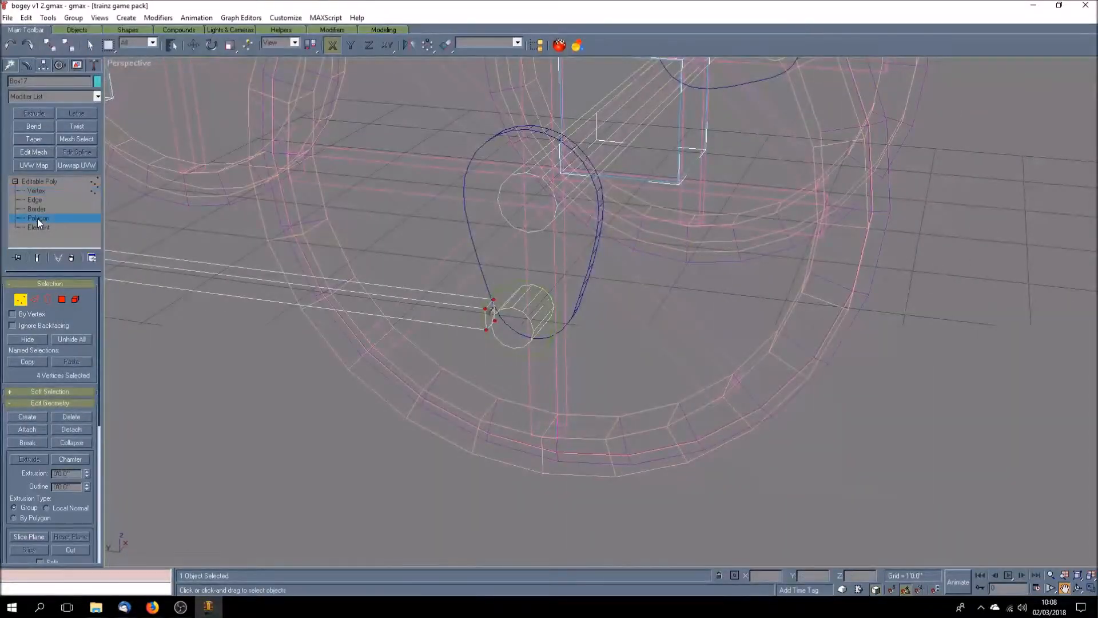
key(w)
click(490, 315)
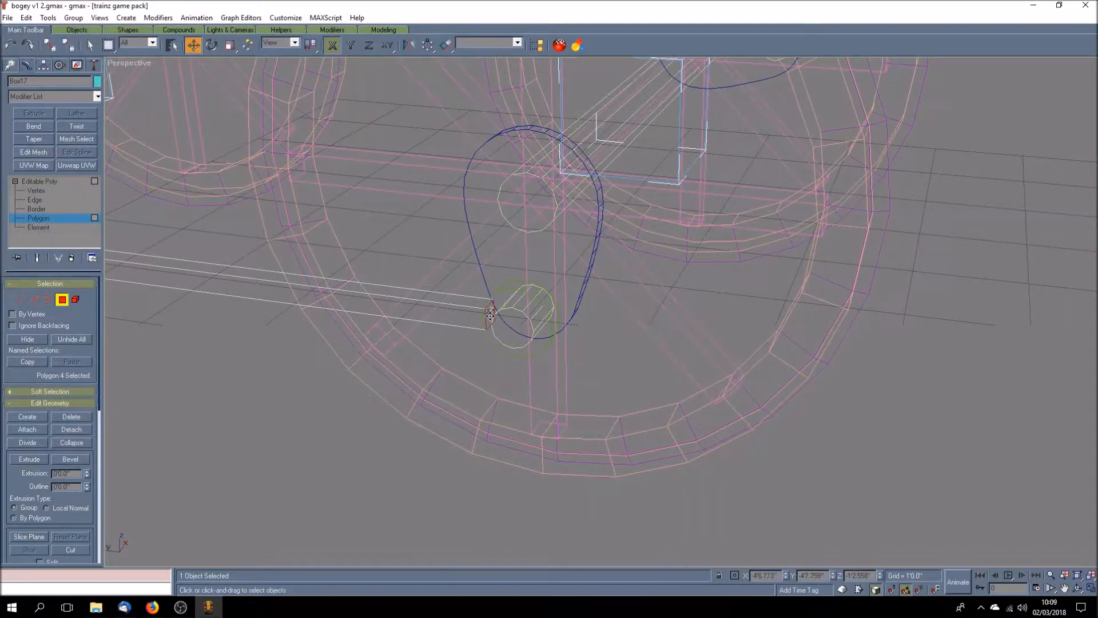
key(Delete)
Exit polygon editing on the rod and open the Polygon Counter clear of the wheels to check the rod's polygon count
click(1065, 588)
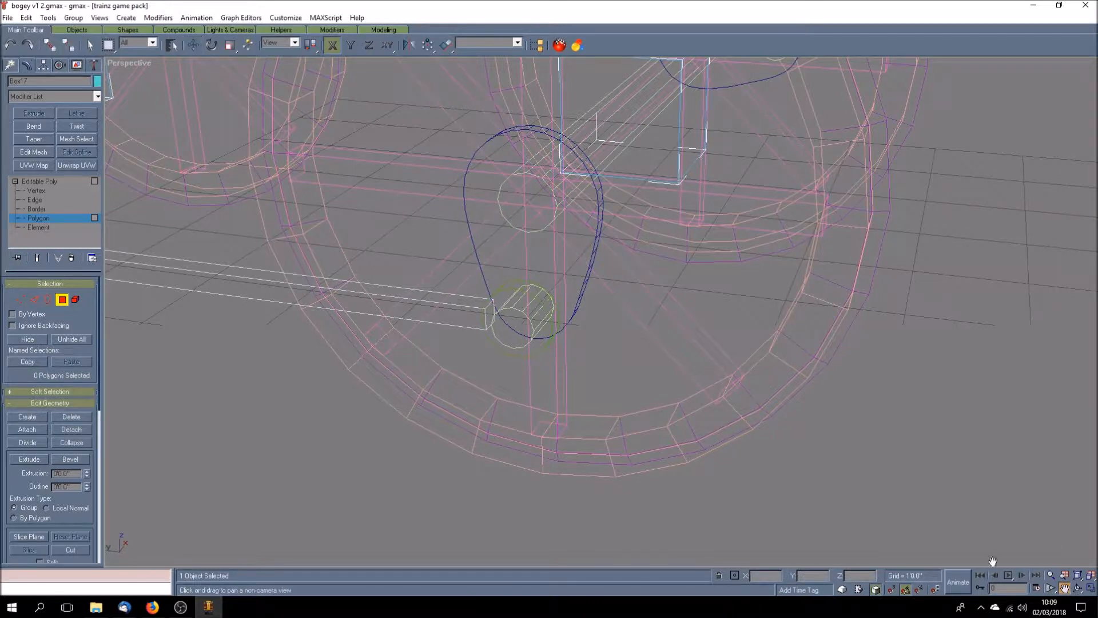
drag(273, 343, 471, 344)
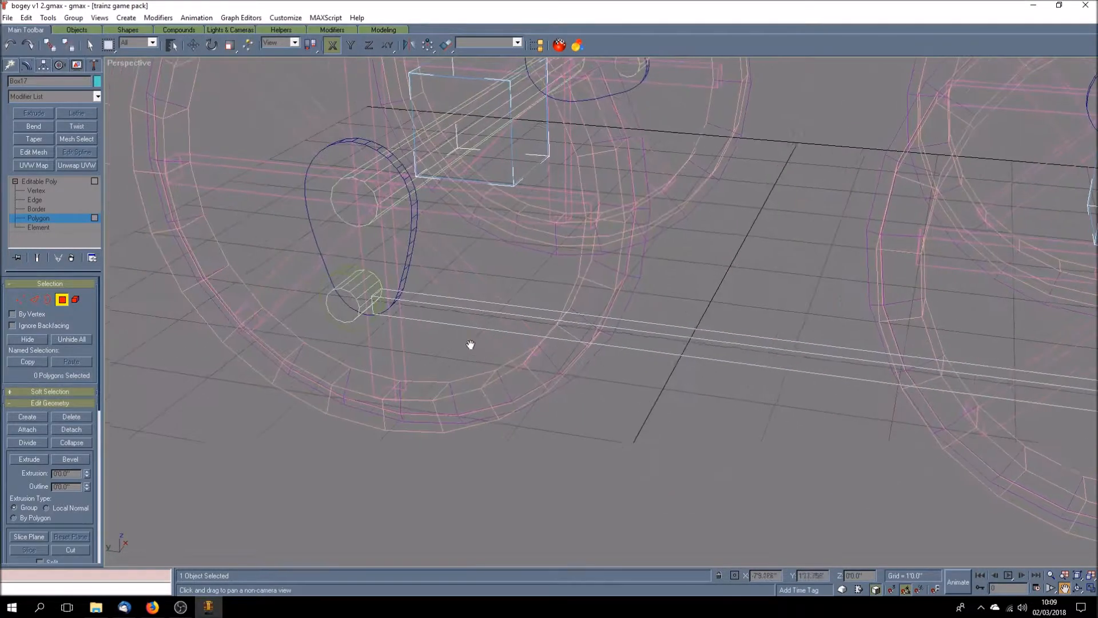
click(1078, 588)
drag(578, 435, 635, 428)
click(89, 47)
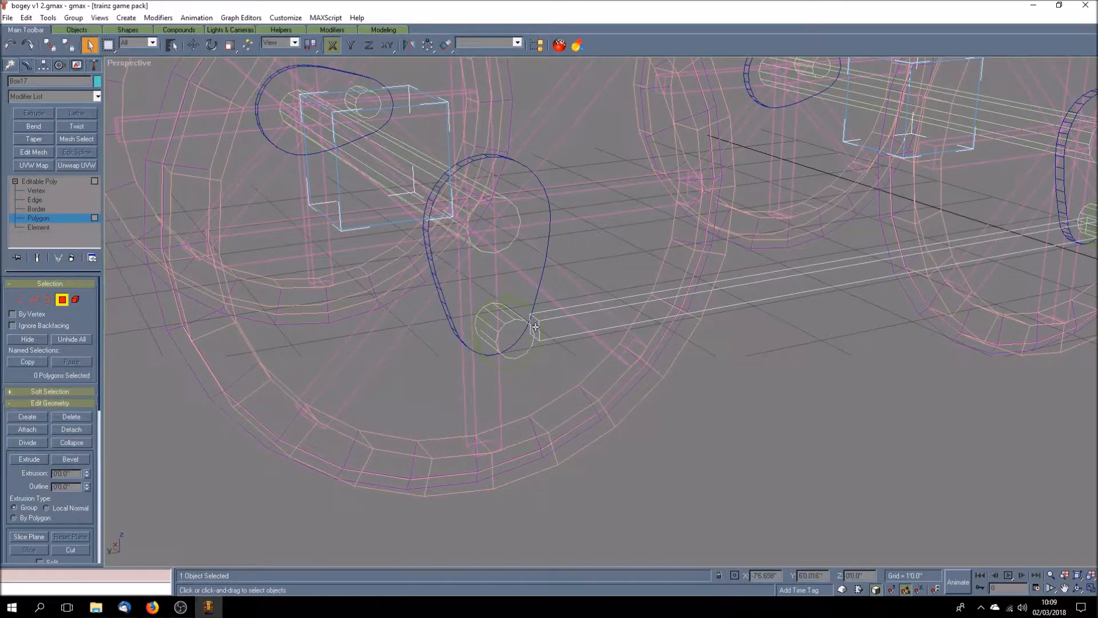
click(54, 182)
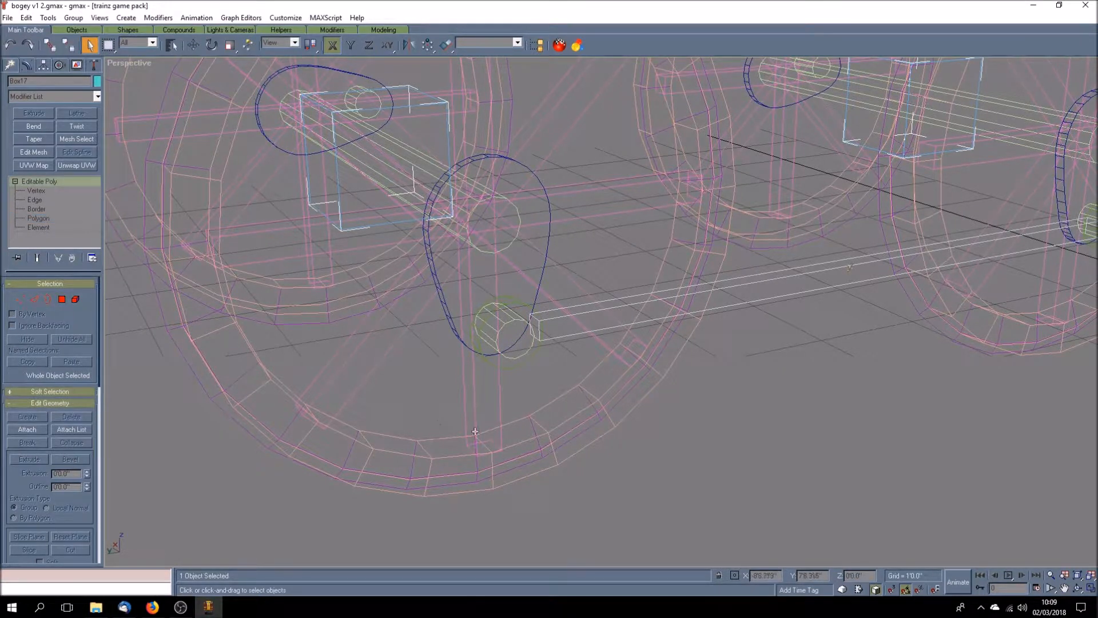
click(94, 65)
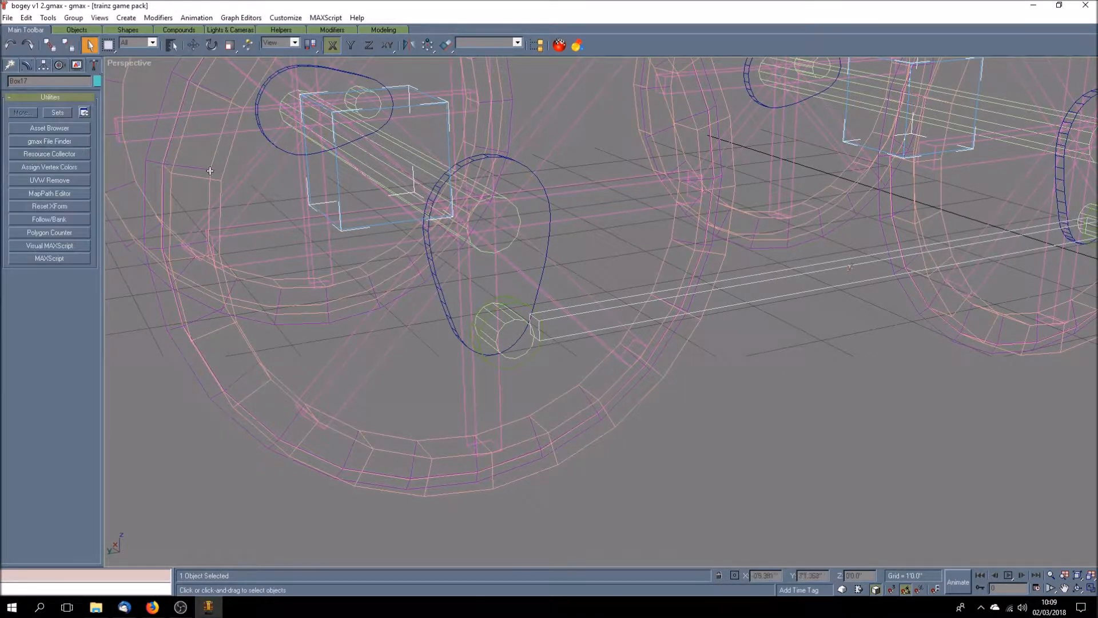
click(54, 231)
drag(548, 255, 182, 399)
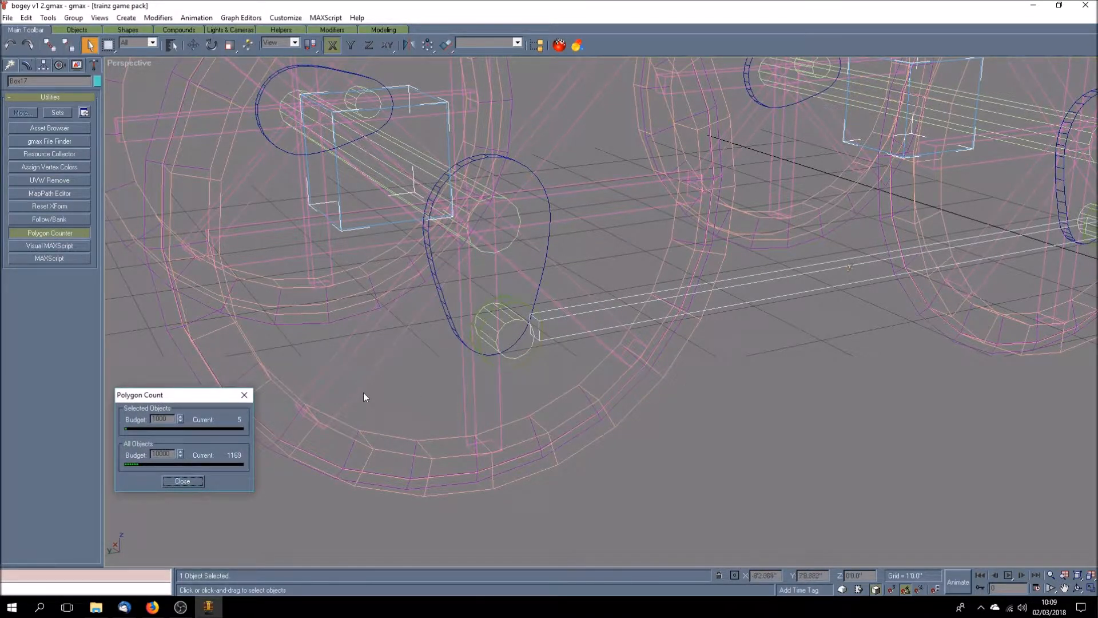
Select the cylinder around the nearest crank pin and convert it to an Editable Poly
click(506, 356)
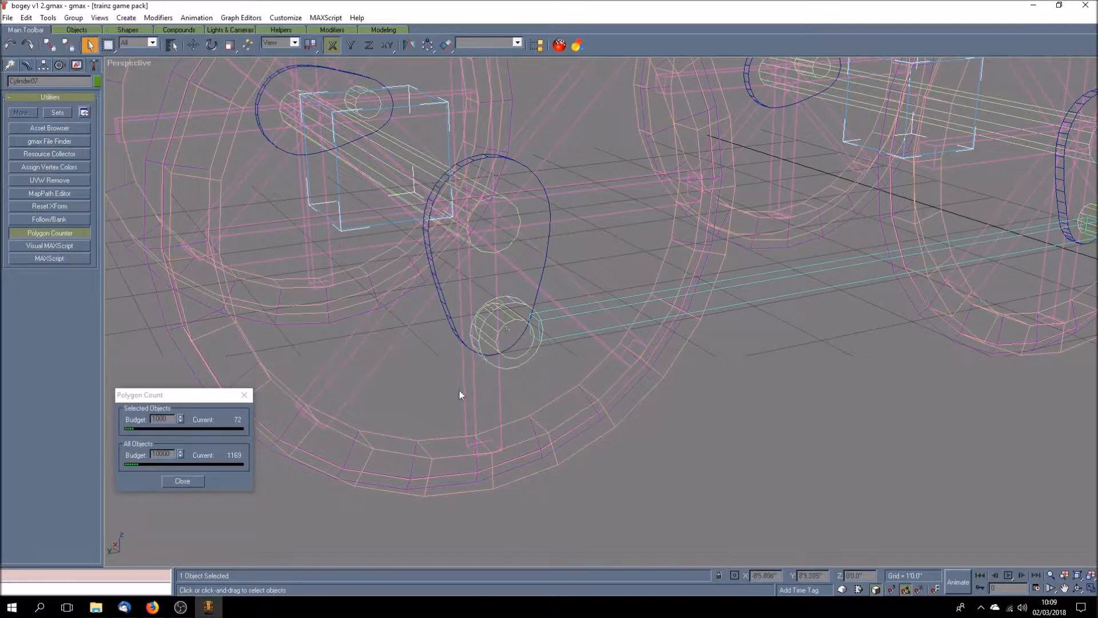
click(27, 65)
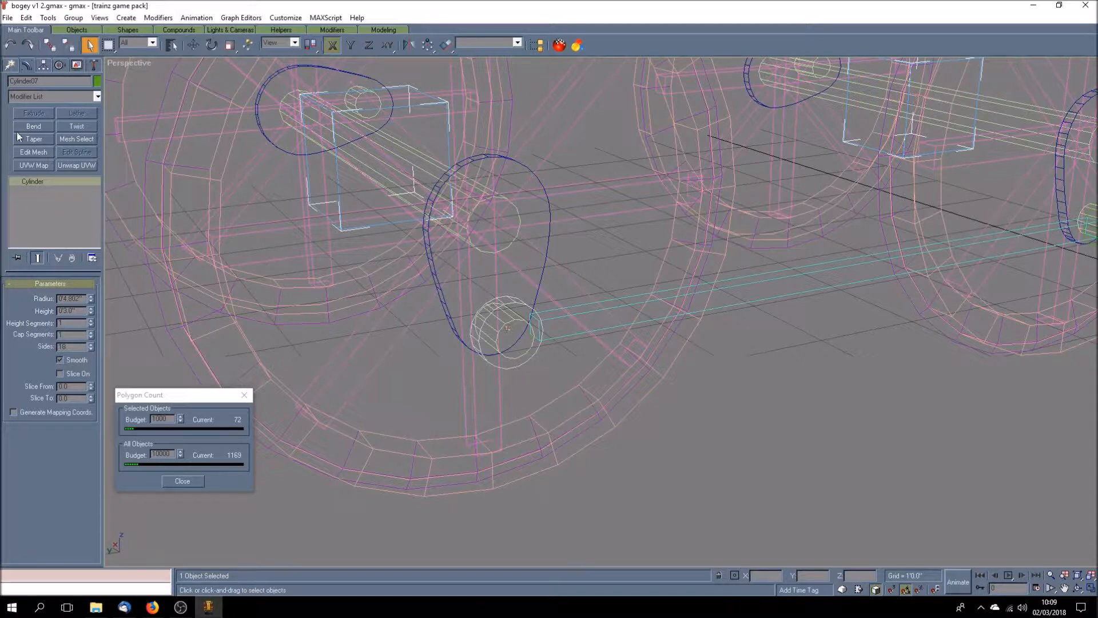
right_click(32, 182)
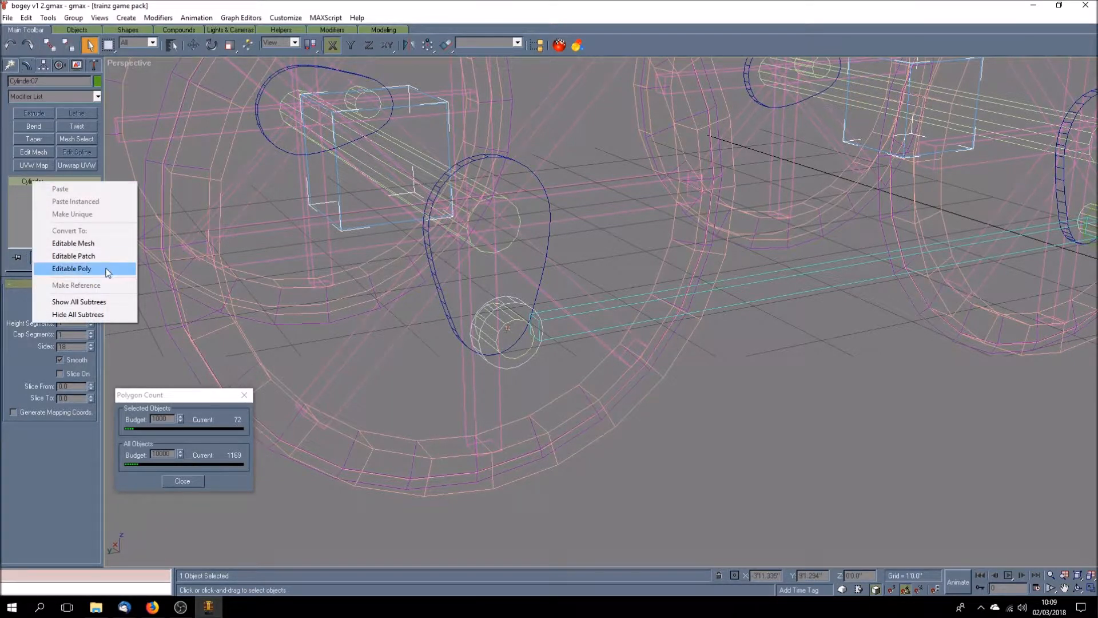
click(108, 269)
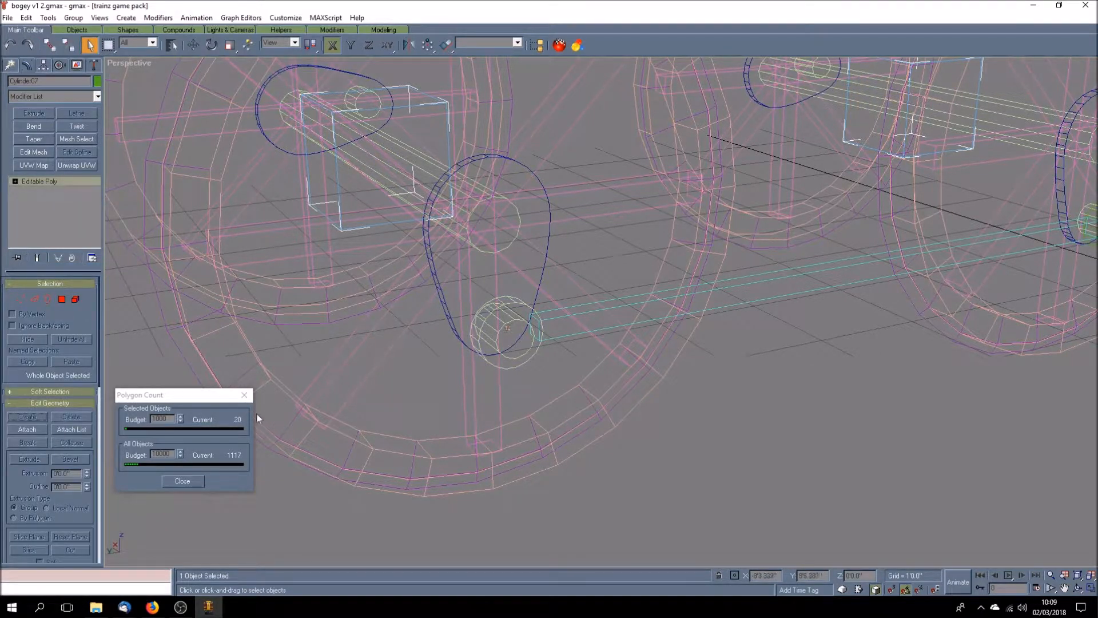
Convert the cylinder at the rod's opposite end to an Editable Poly and deselect it
click(1064, 588)
drag(547, 349, 507, 373)
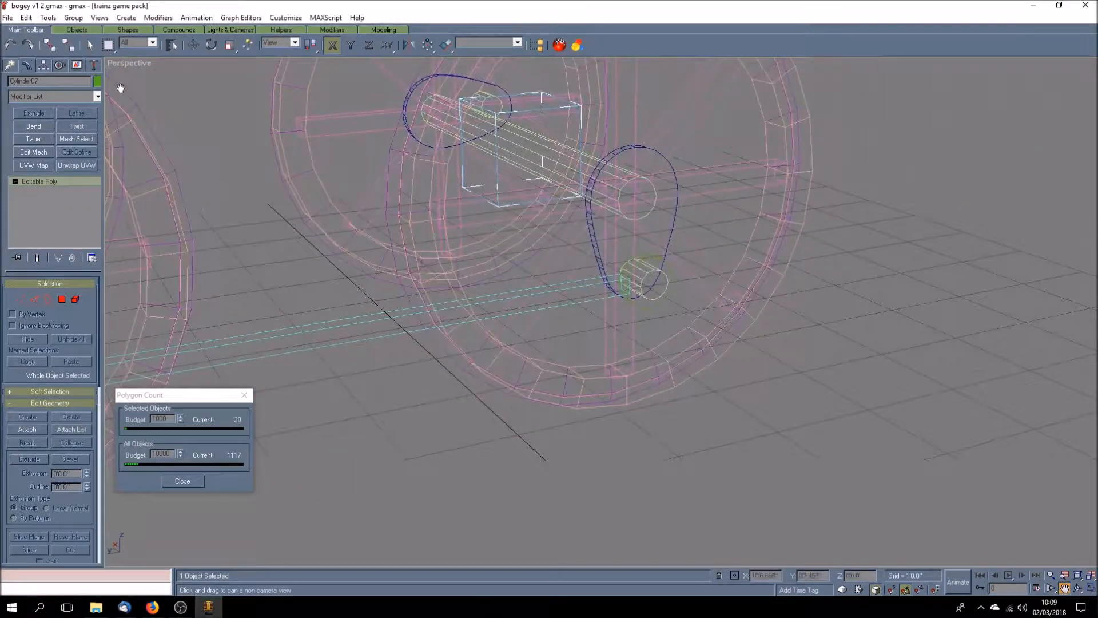
click(90, 45)
click(670, 270)
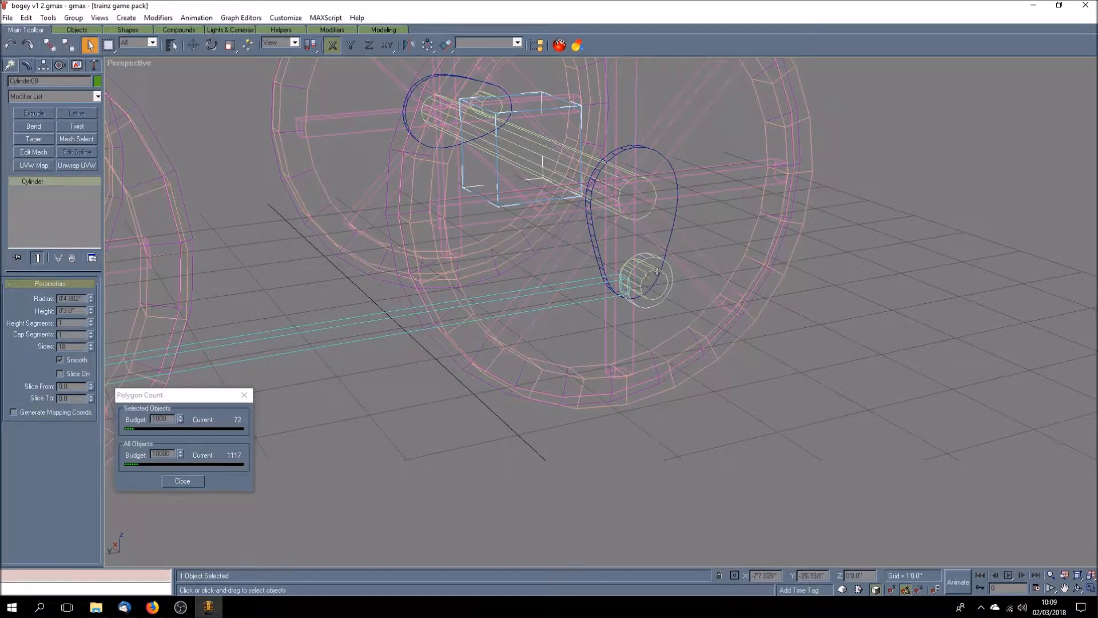
right_click(71, 182)
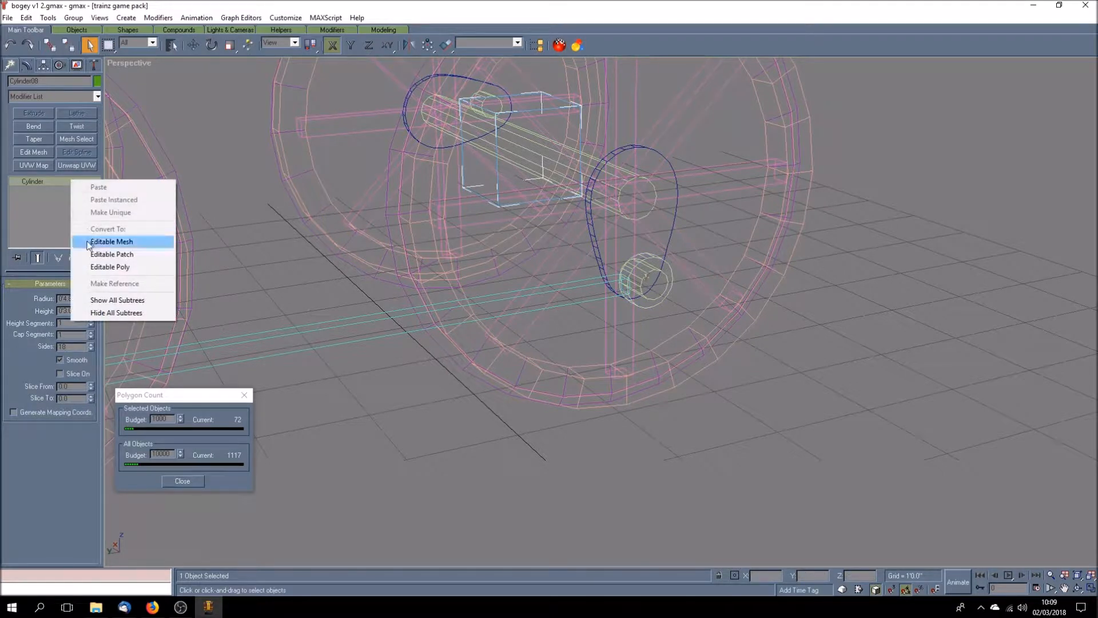
click(138, 266)
click(357, 401)
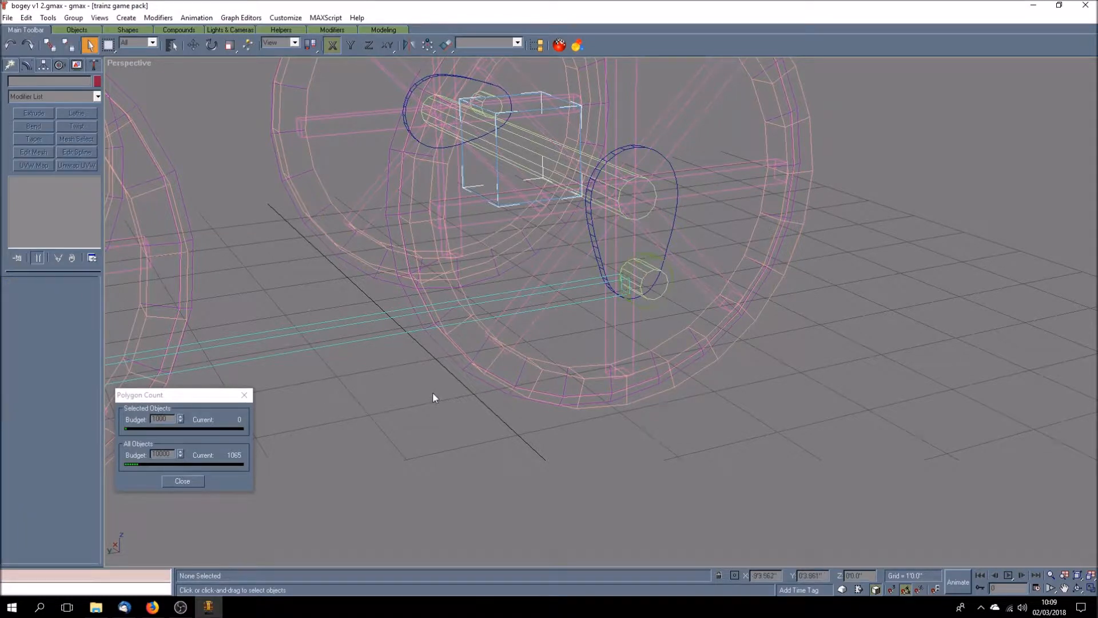
Switch the Perspective view's display back to Smooth + Highlights
scroll(437, 390, down, 4)
scroll(441, 390, down, 2)
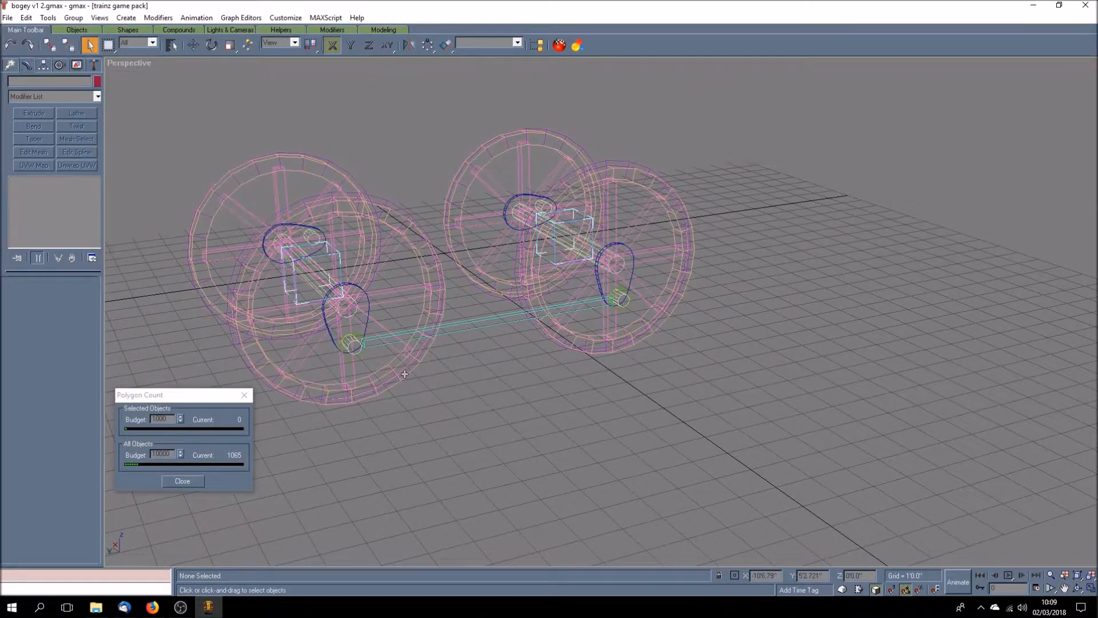
scroll(405, 374, up, 2)
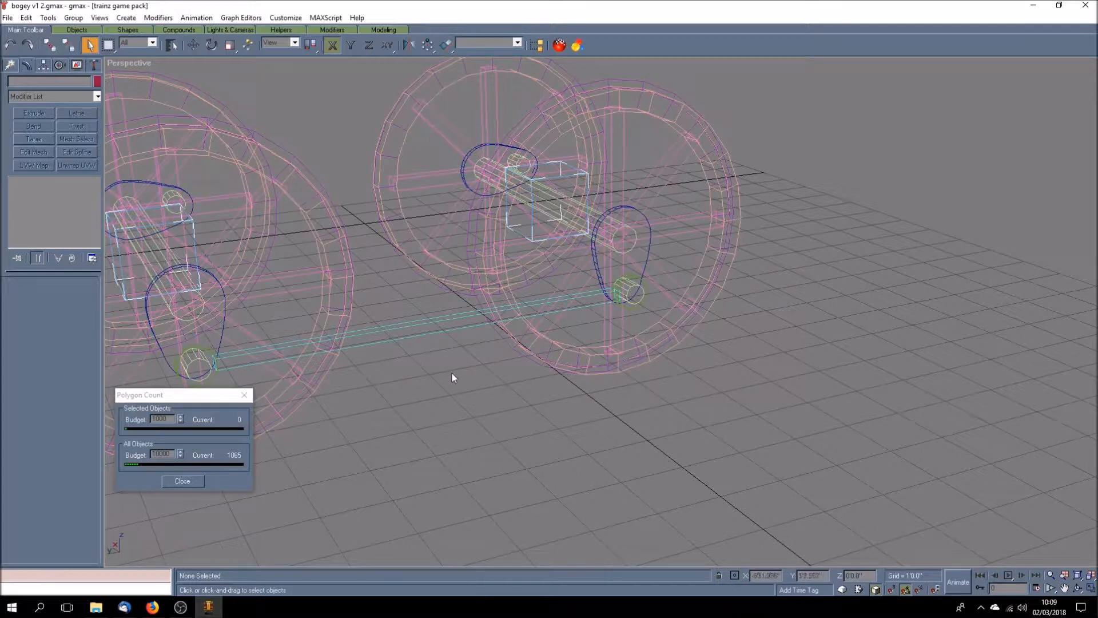
click(1064, 587)
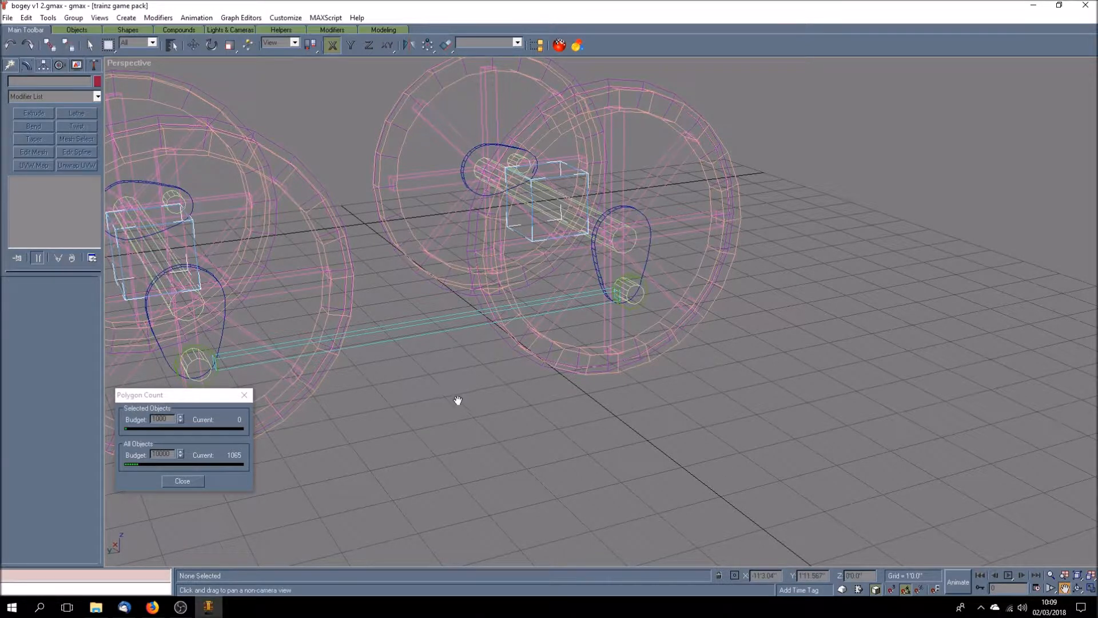
drag(458, 400, 601, 385)
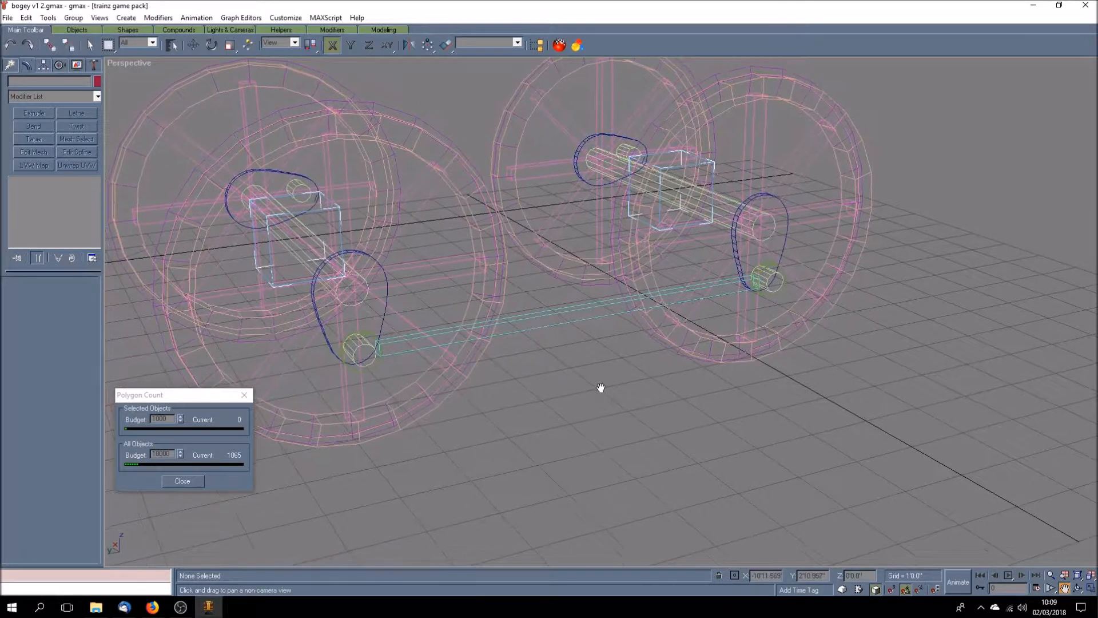
right_click(116, 62)
click(127, 71)
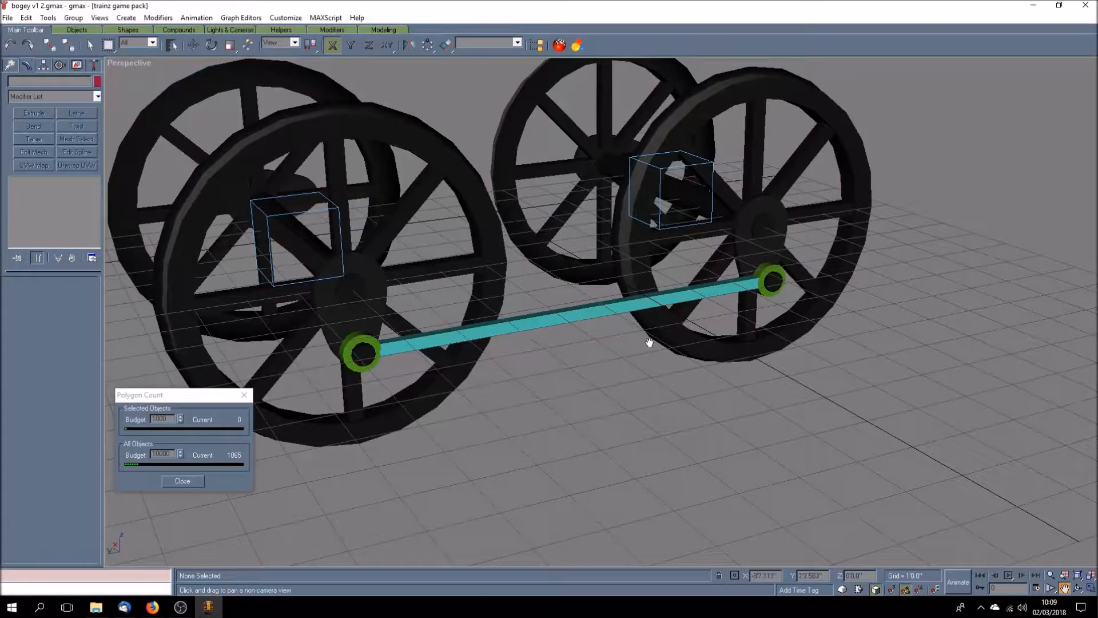
List only materials in the Material Navigator and apply the "frames" material to the cylinder at the rod's nearest end
click(89, 45)
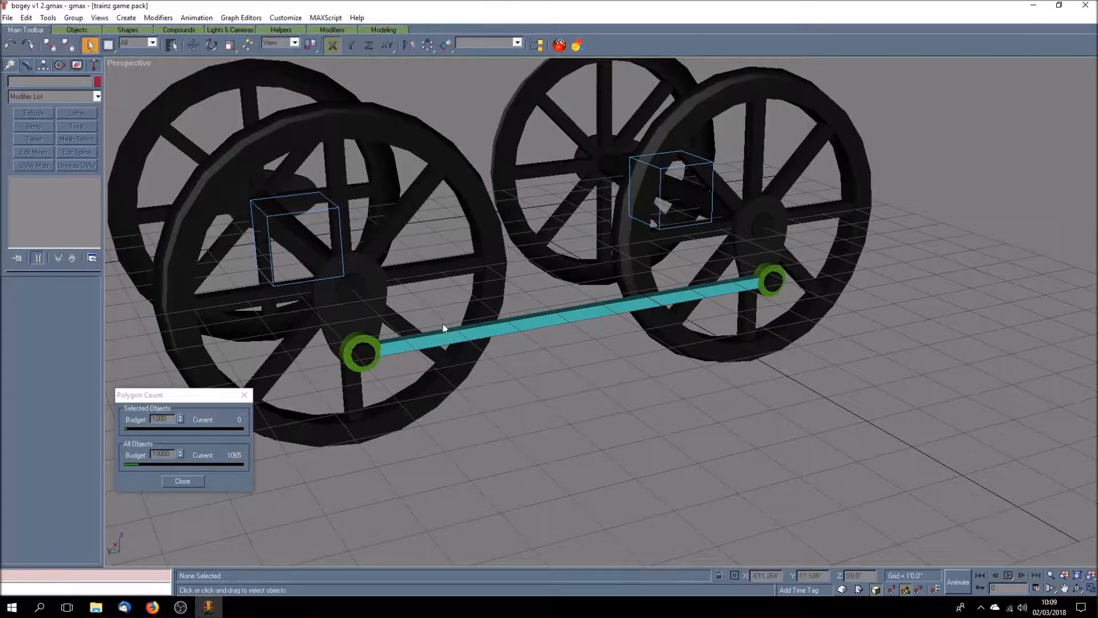
click(357, 339)
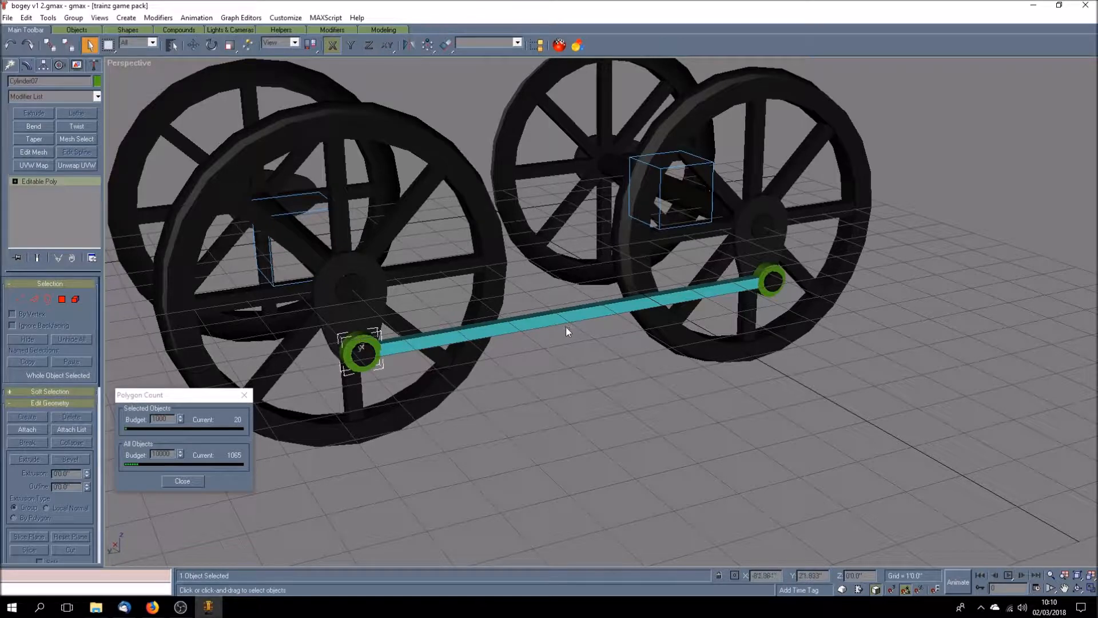
click(576, 45)
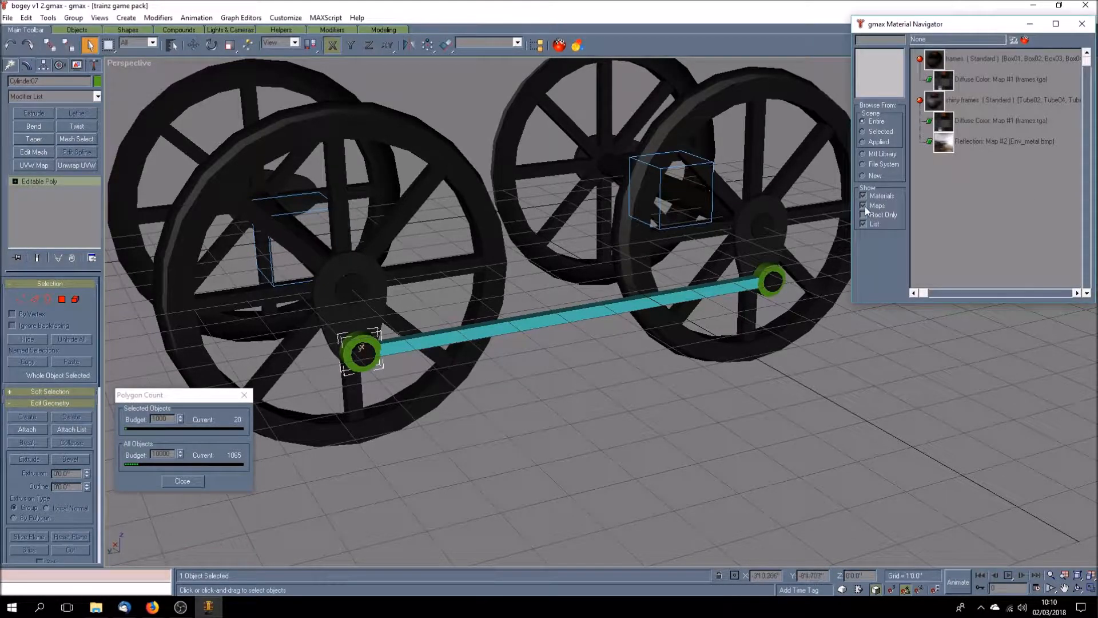
click(864, 206)
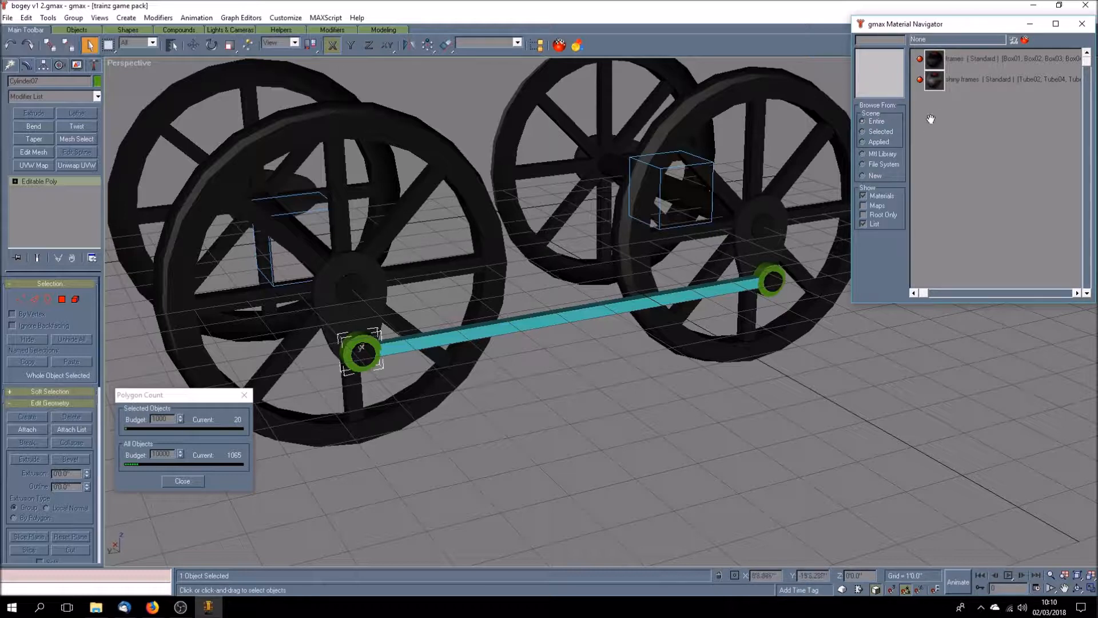
click(962, 61)
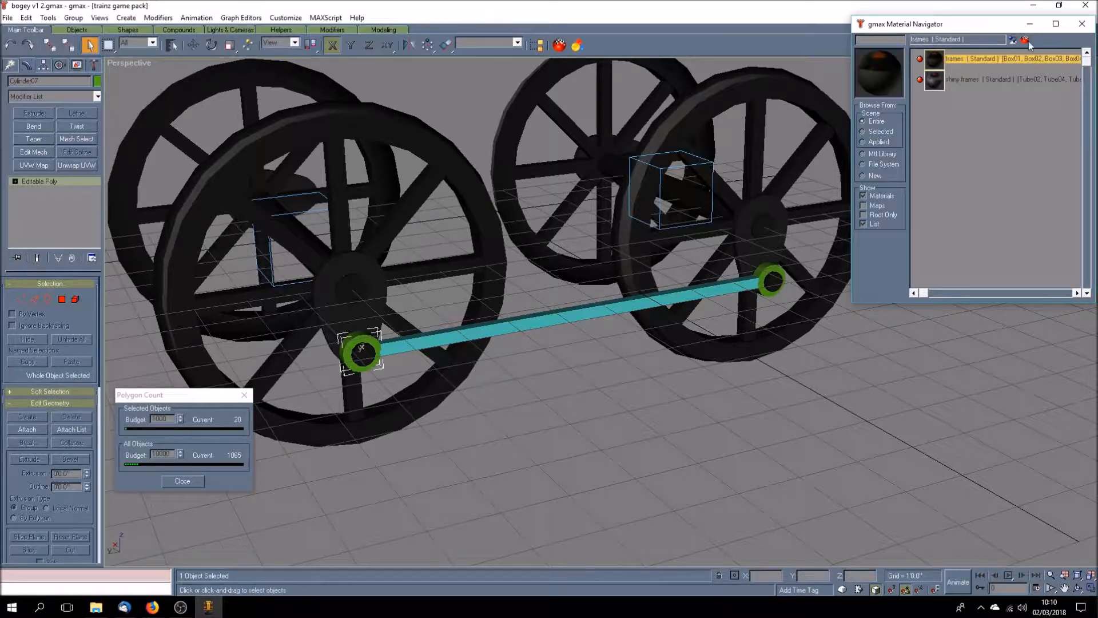
click(1013, 40)
Add an Unwrap UVW modifier to the cylinder and scale all its UV vertices down to a circle smaller than one texture tile
click(77, 166)
click(50, 300)
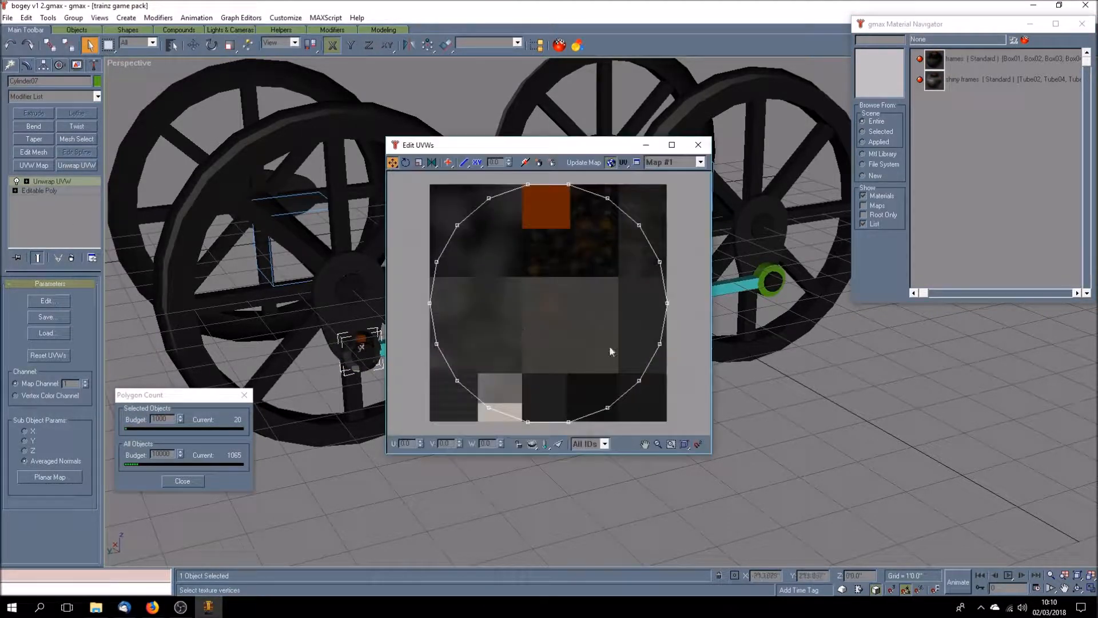
click(419, 161)
drag(417, 176, 765, 491)
drag(528, 193, 610, 473)
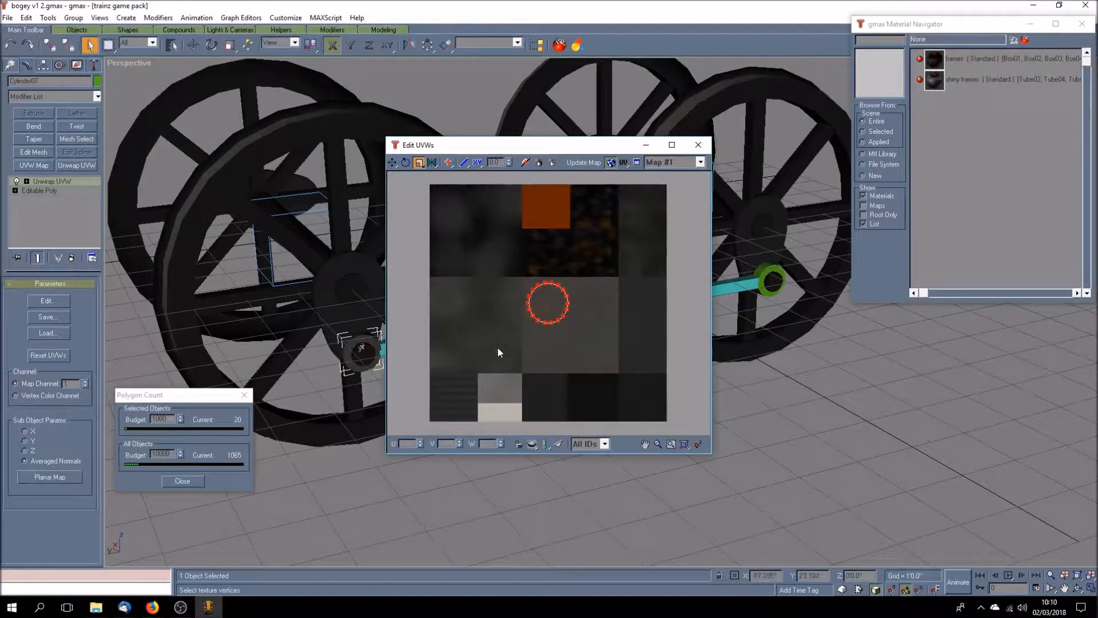
Move the cylinder's UV circle onto the dark tile beside the light grey swatch and close the Edit UVWs window
click(393, 162)
drag(548, 323, 543, 418)
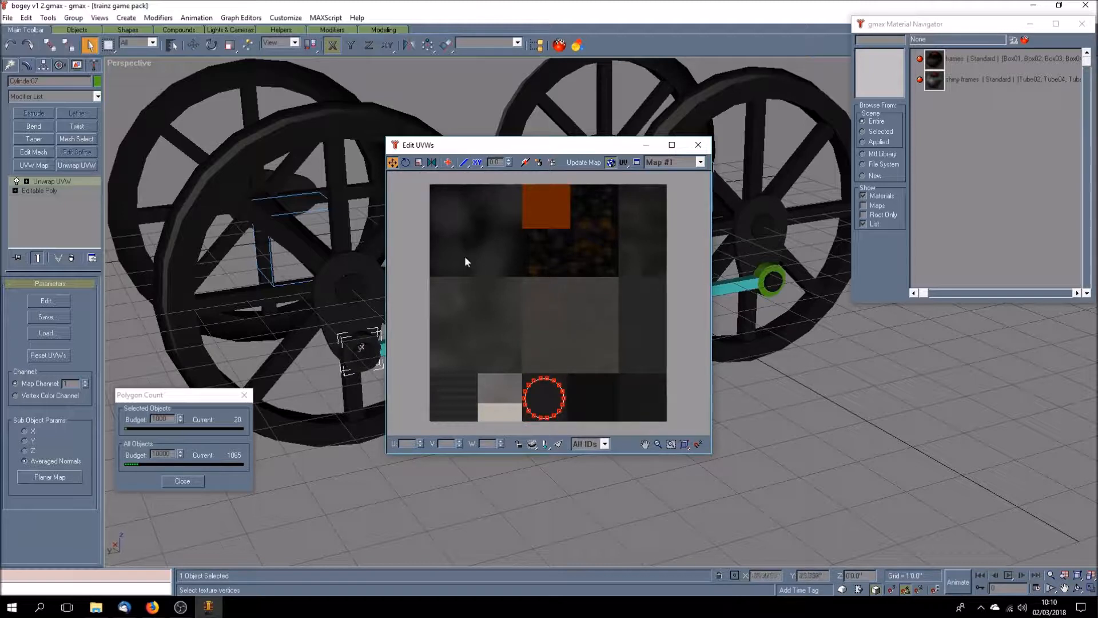
drag(517, 154, 604, 137)
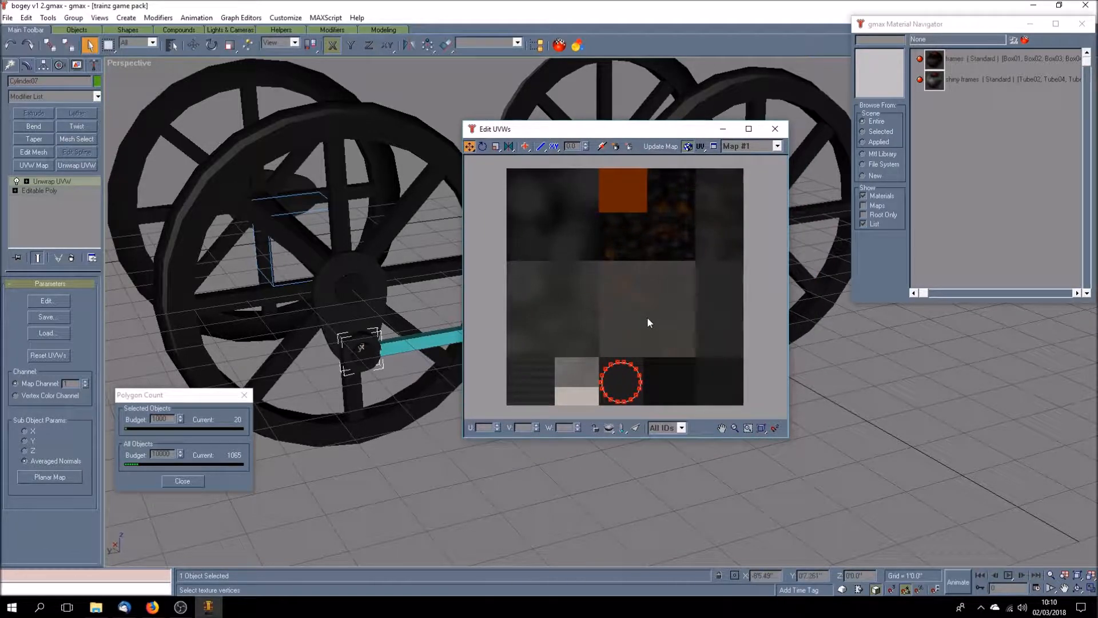
drag(697, 143, 670, 139)
click(748, 125)
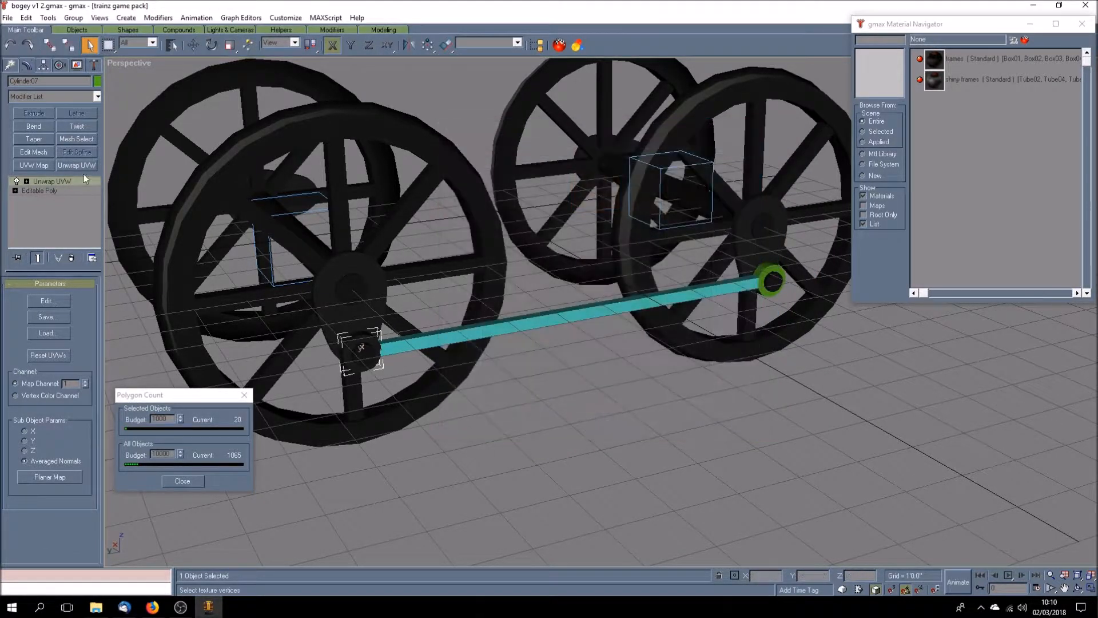
Apply the "frames" material to the cylinder at the connecting rod's far end
click(768, 270)
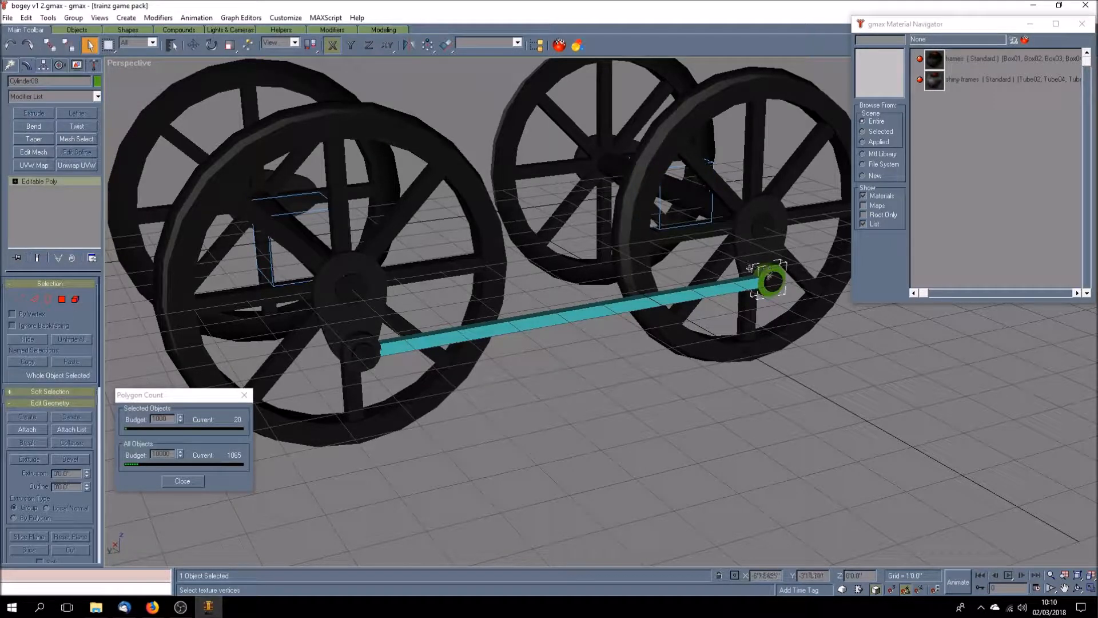
click(976, 61)
click(1015, 40)
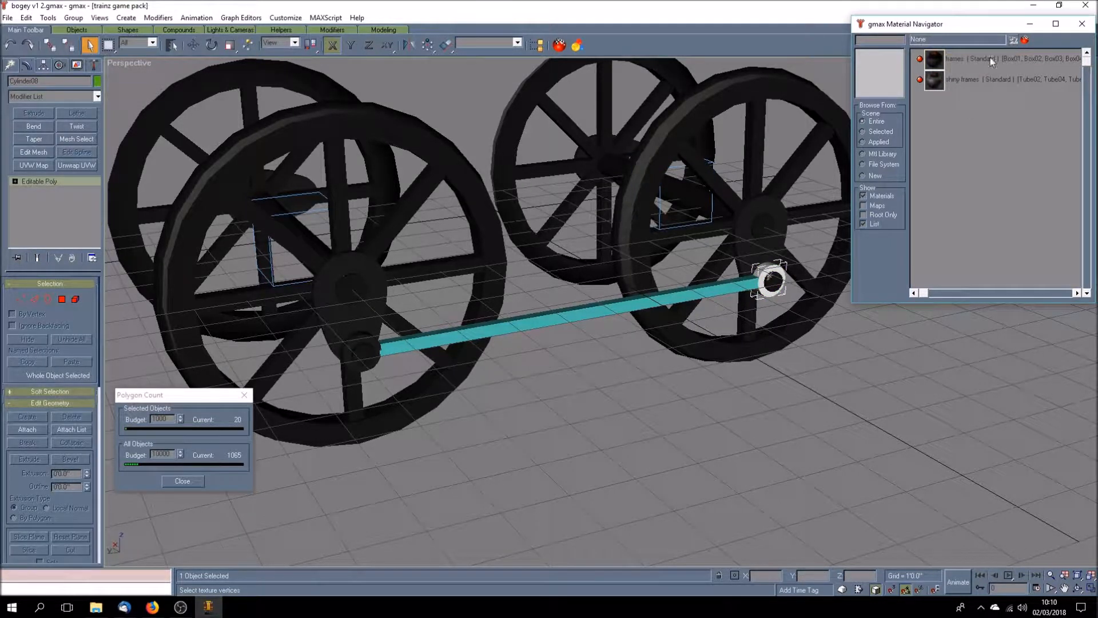
Add an Unwrap UVW modifier to the far-end cylinder and scale all its UV vertices down to a small circle
click(79, 166)
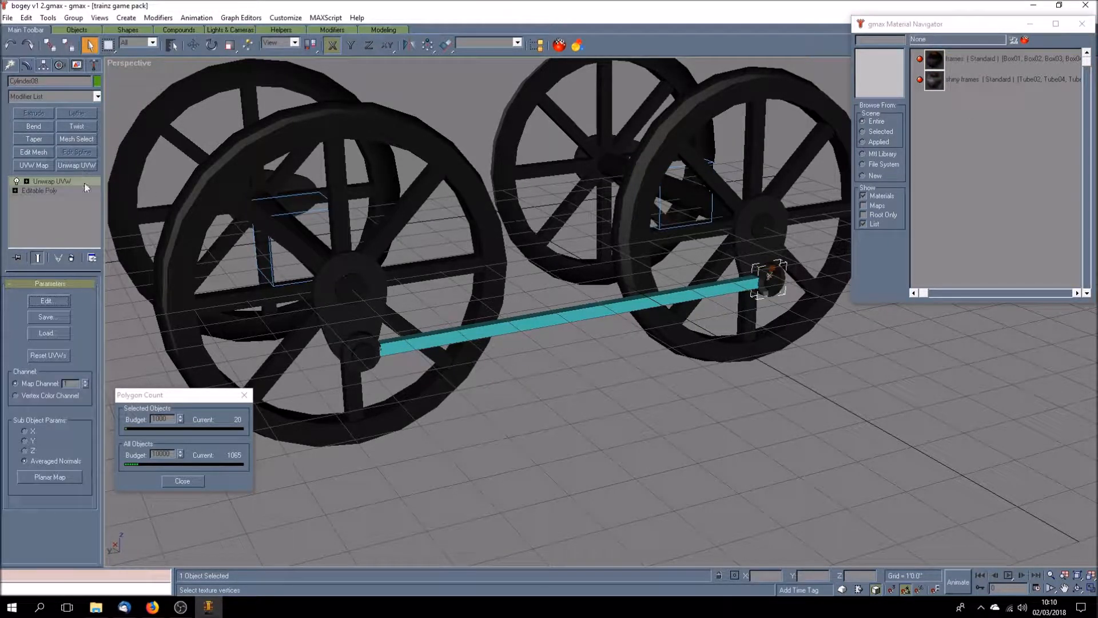
click(47, 301)
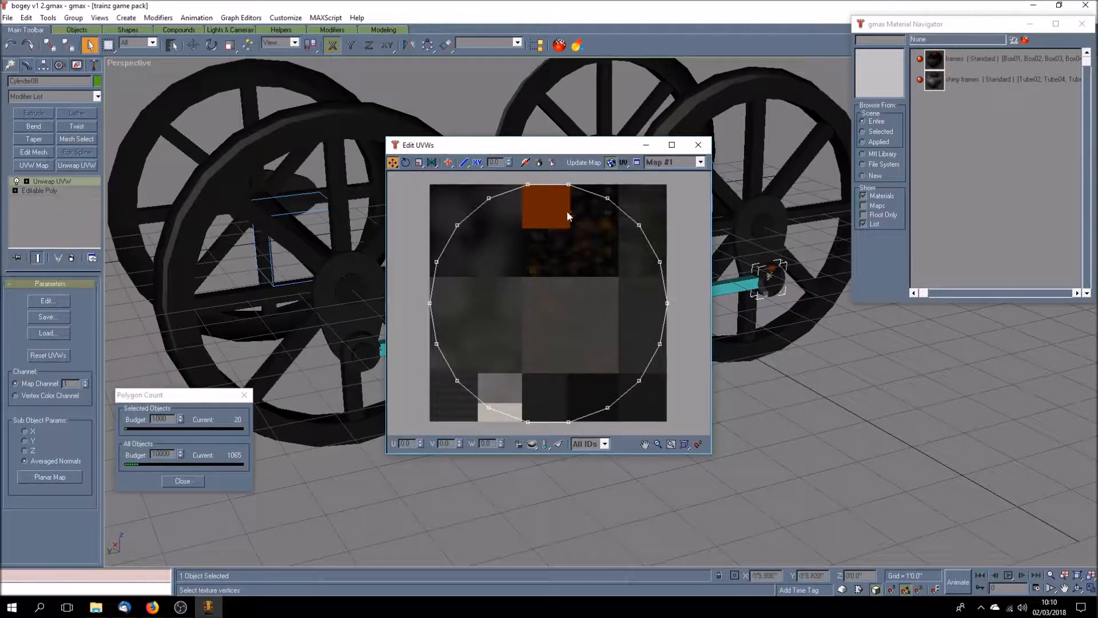
click(419, 162)
drag(423, 181, 729, 481)
drag(526, 184, 578, 502)
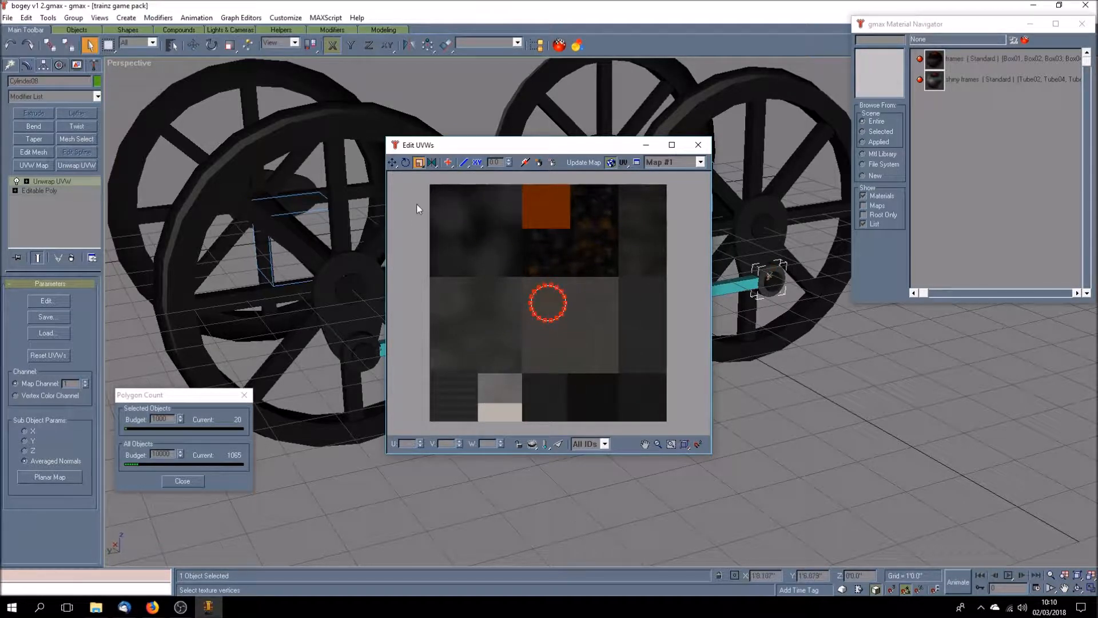
Move the far-end cylinder's UV circle onto the dark tile beside the light grey swatch, close Edit UVWs and deselect the cylinder
click(392, 163)
drag(560, 316, 557, 409)
click(698, 145)
click(567, 353)
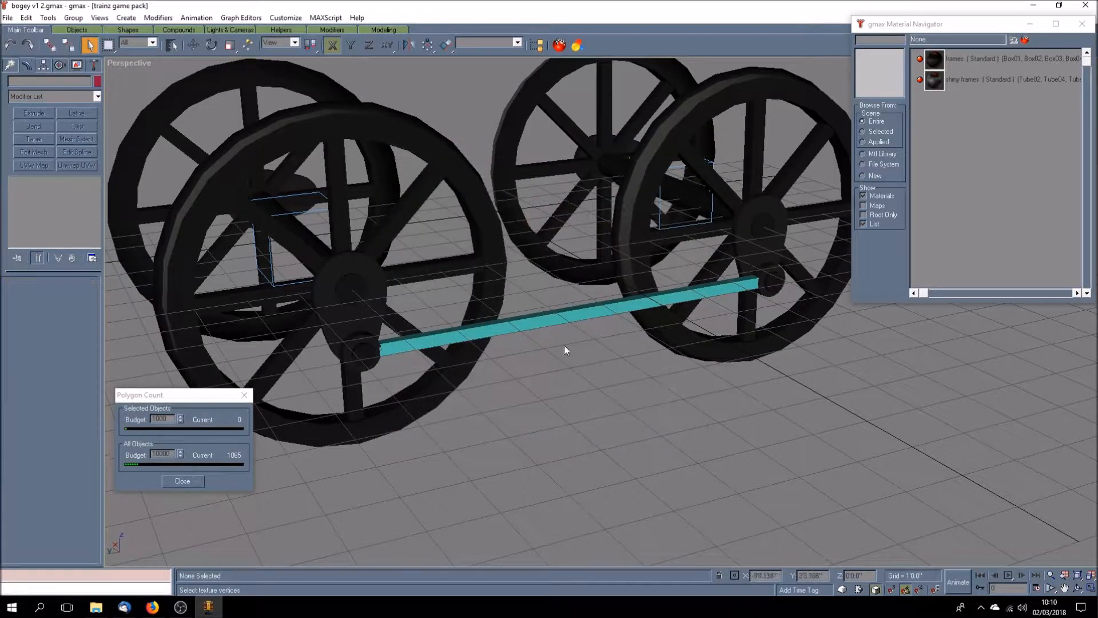
Apply the "frames" material to the long box forming the connecting rod's bar
click(590, 315)
click(980, 59)
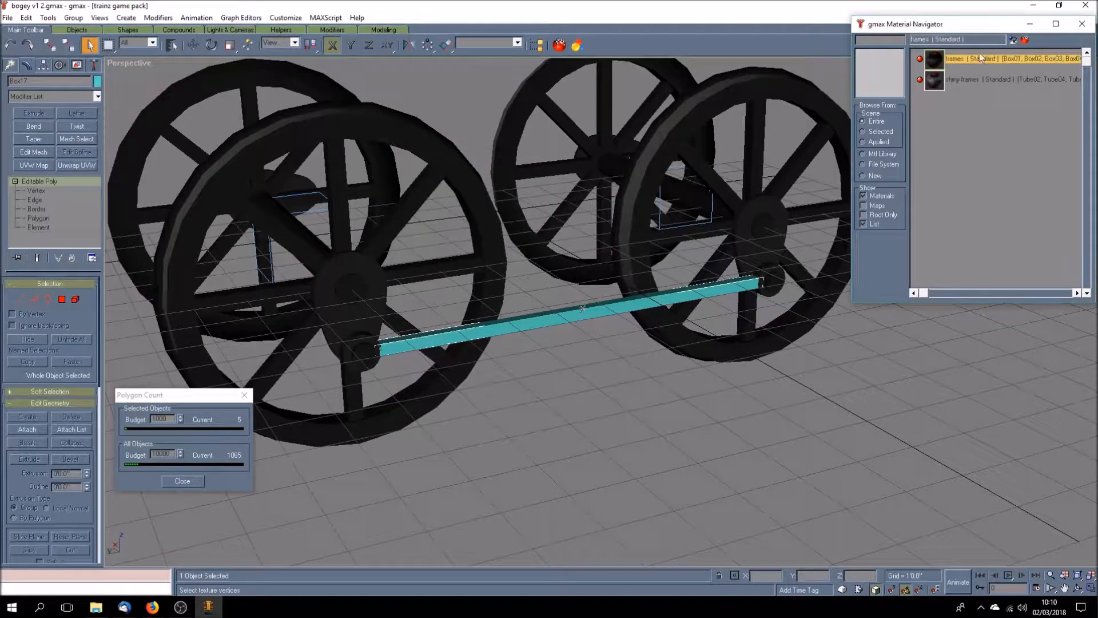
click(1014, 39)
Add an Unwrap UVW modifier to the rod's bar and scale all its UV vertices down to a small square
click(74, 165)
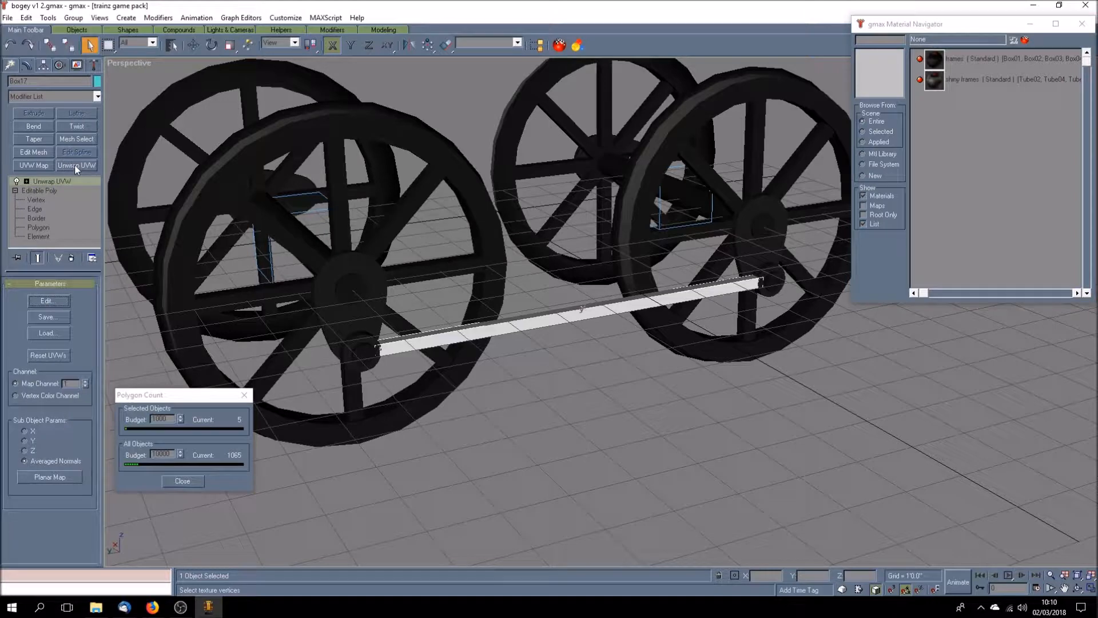
click(48, 300)
click(419, 163)
drag(424, 179, 593, 529)
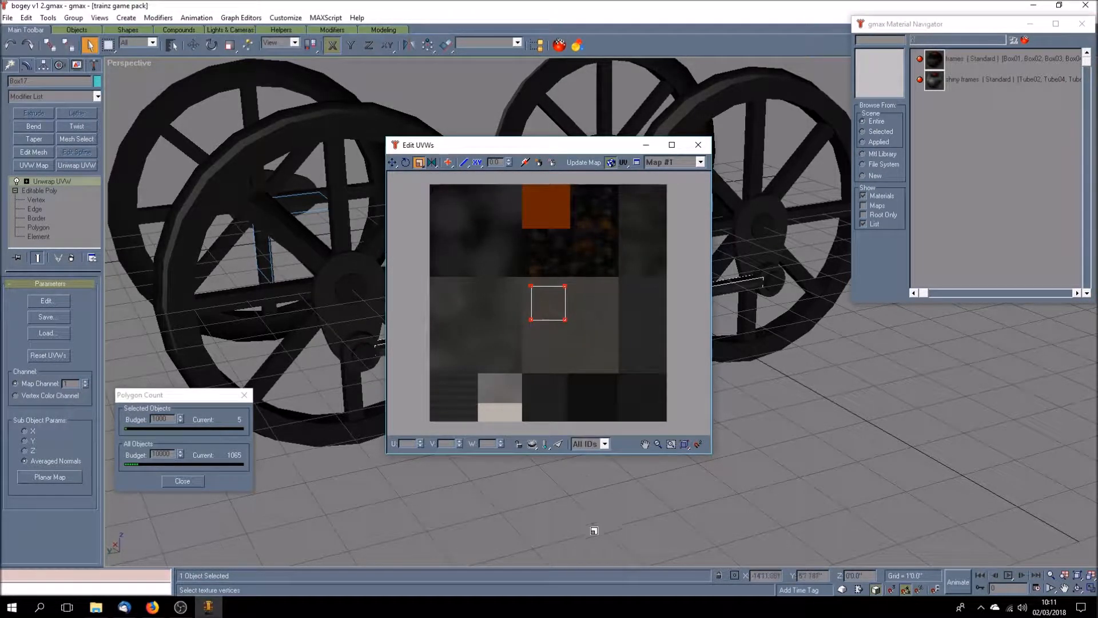
Move the bar's UV square onto the dark tile beside the light grey swatch, close Edit UVWs and deselect the bar
click(395, 163)
drag(567, 322, 564, 416)
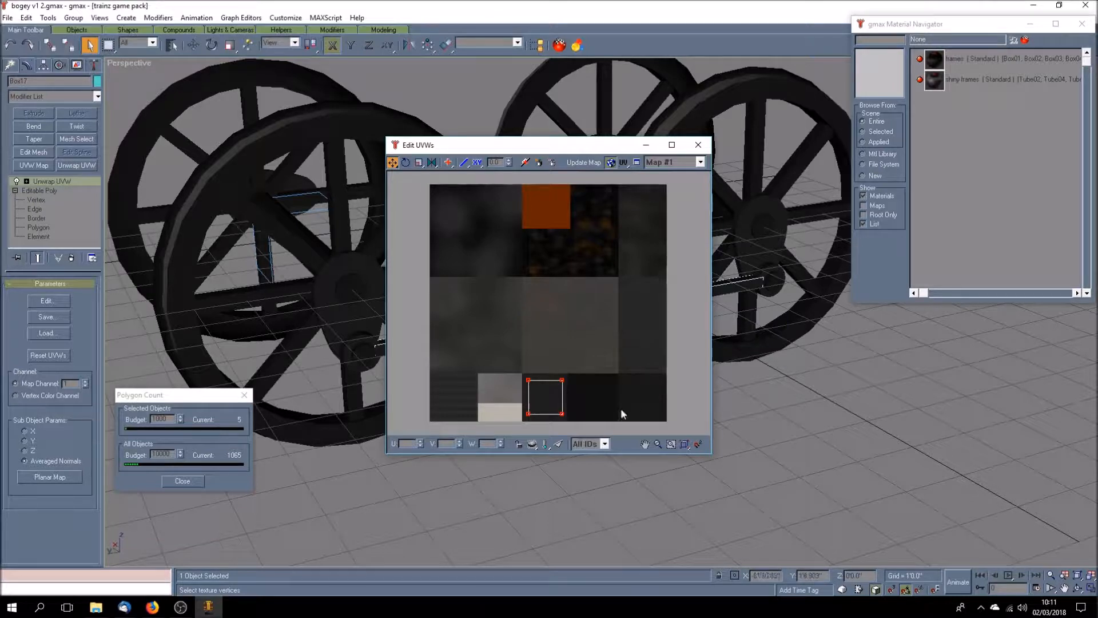
click(698, 145)
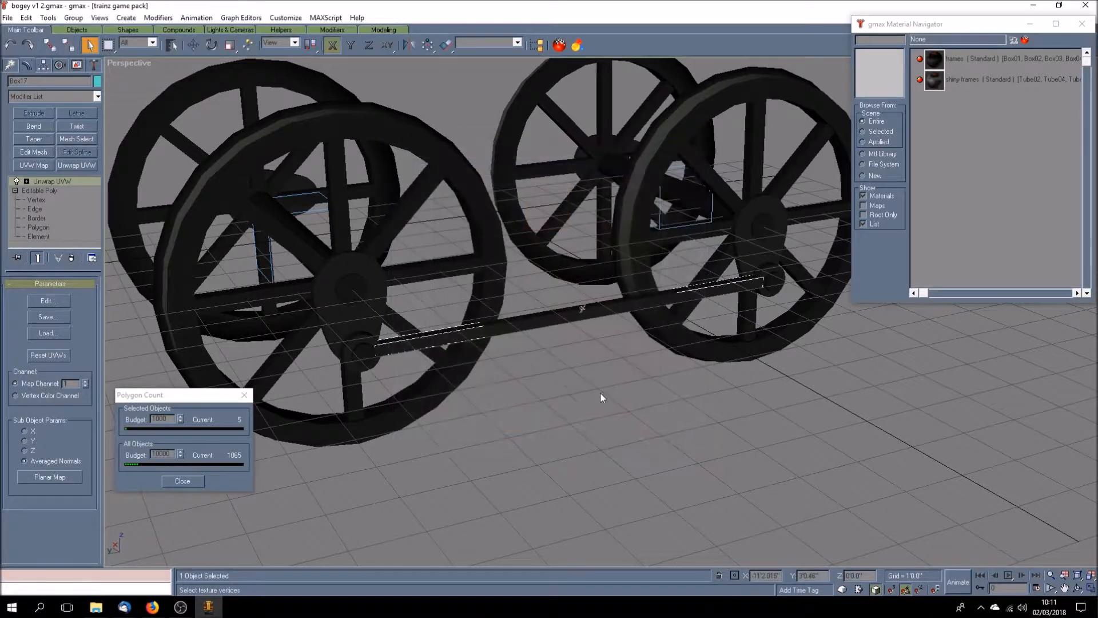
click(602, 394)
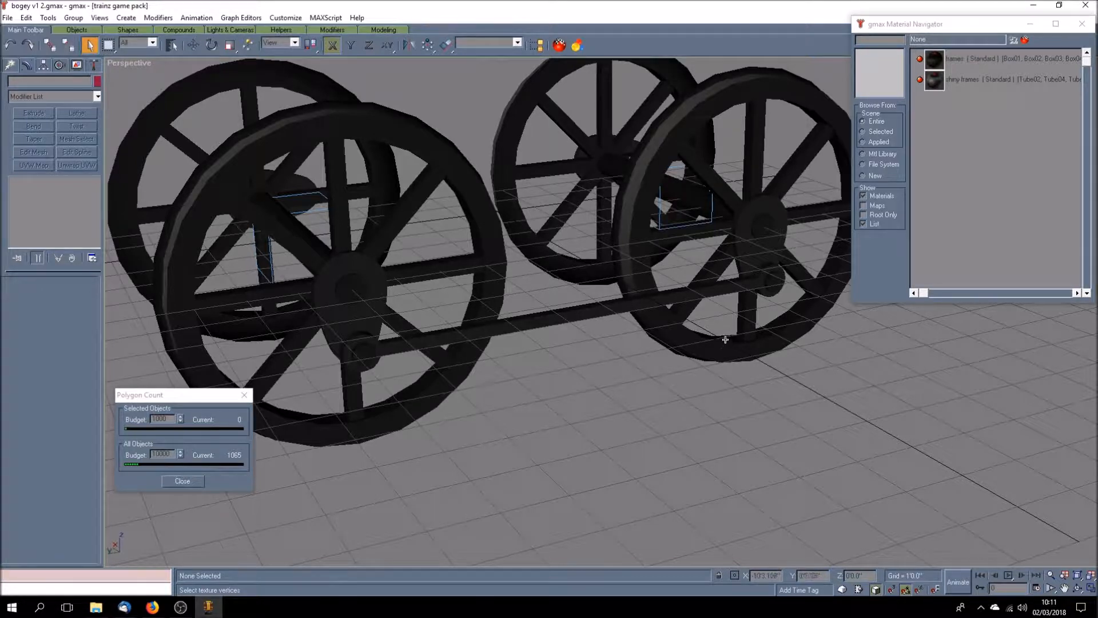
Group the rod's bar with its two end cylinders, keeping the default group name
click(770, 267)
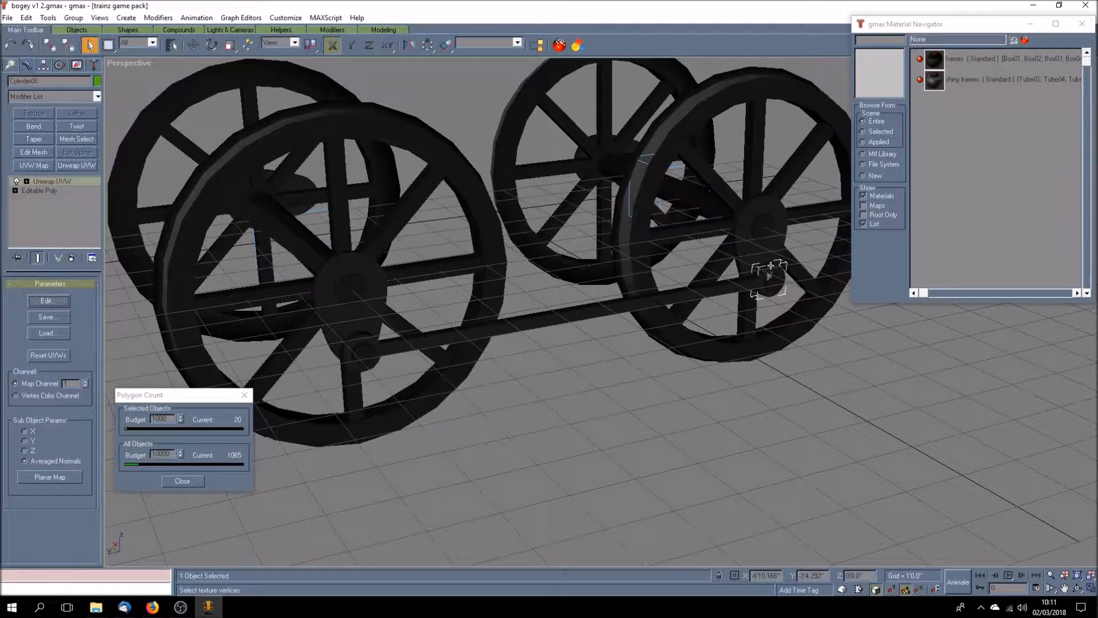
ctrl+click(553, 314)
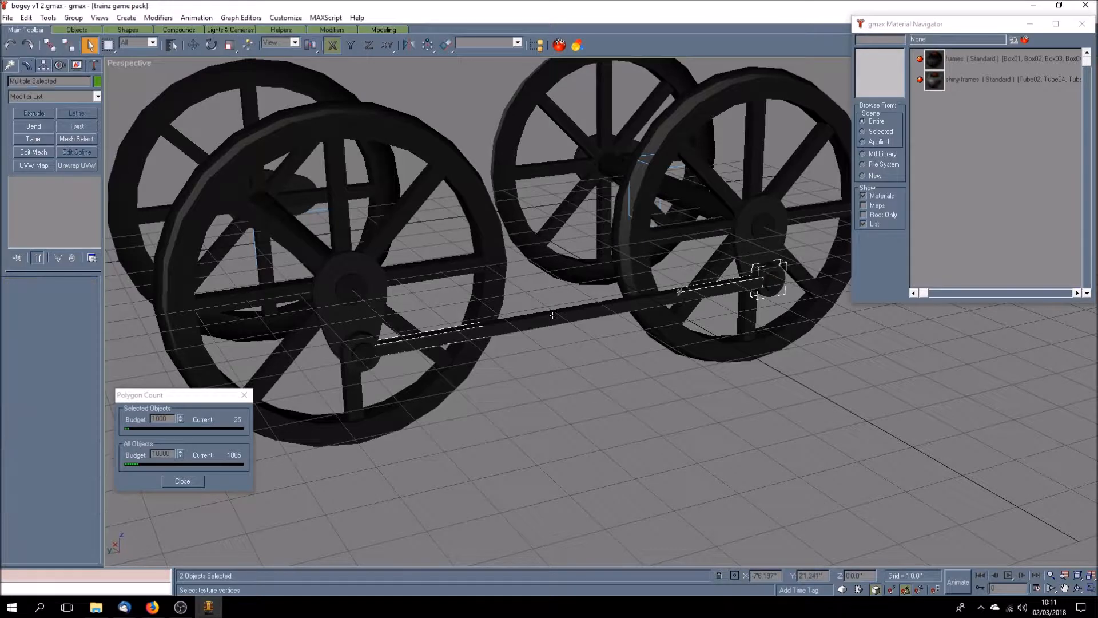
ctrl+click(361, 337)
click(73, 18)
click(89, 32)
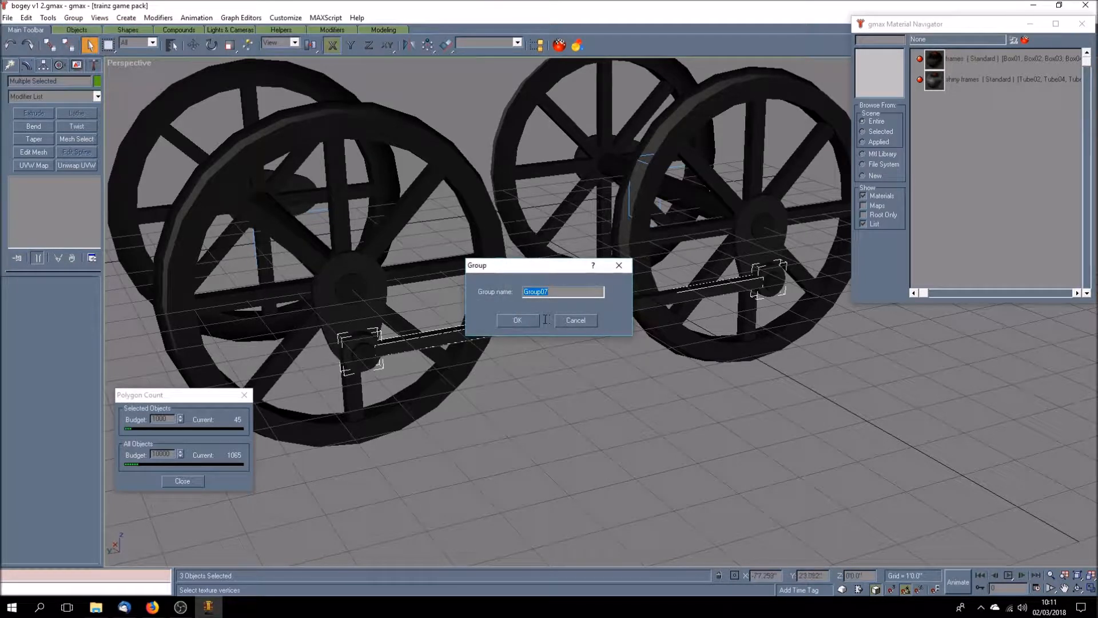
click(522, 321)
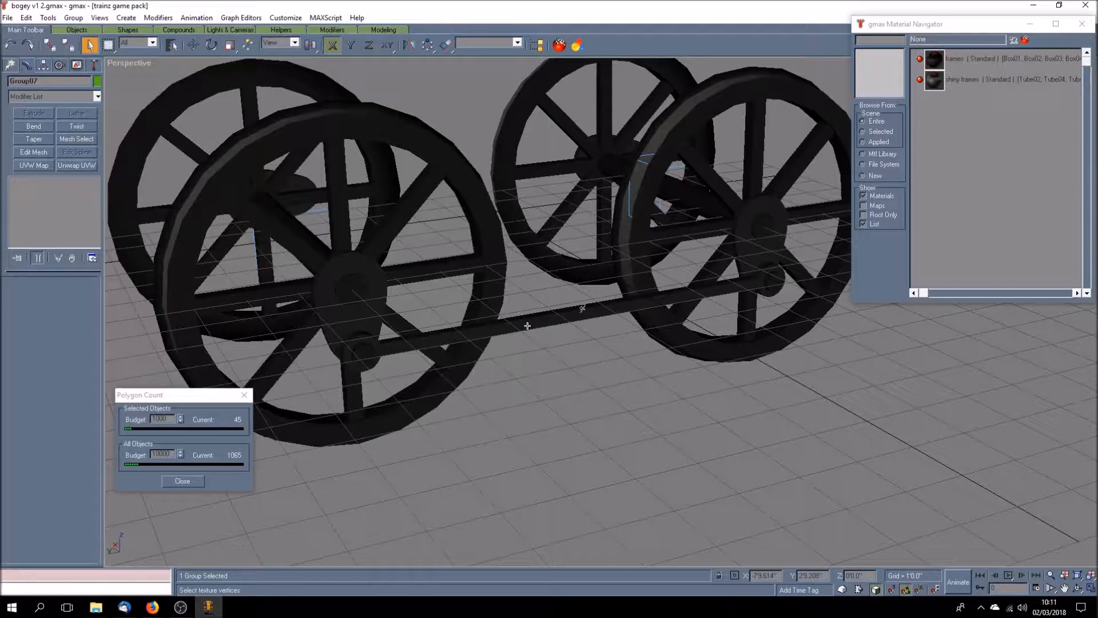
Show the rod group's pivot with Affect Pivot Only, check its position and turn the mode off again
click(43, 65)
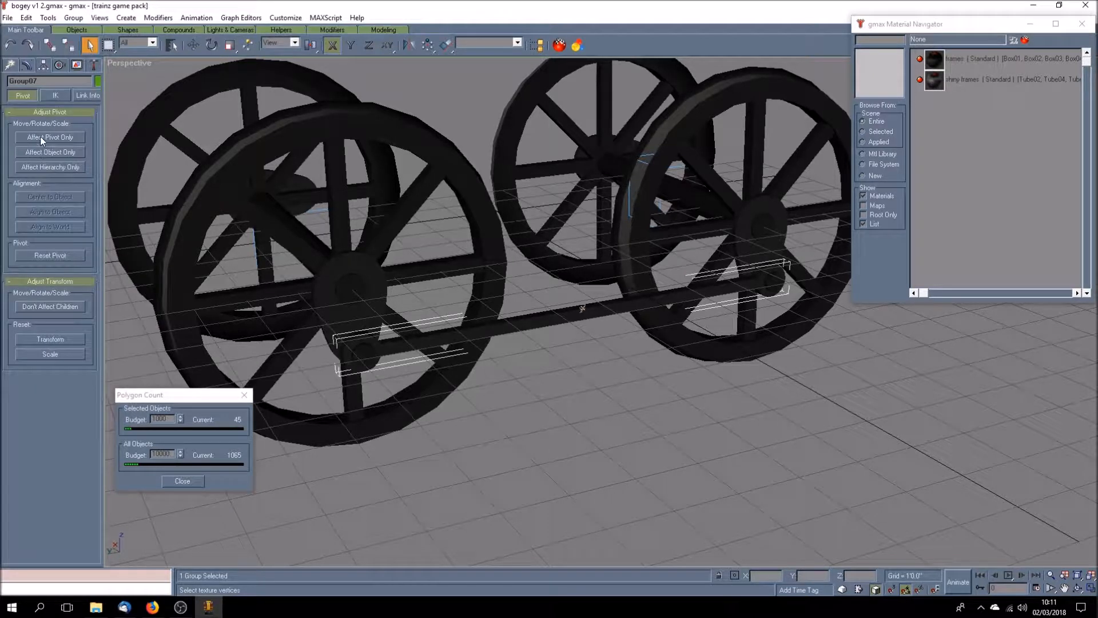
click(40, 136)
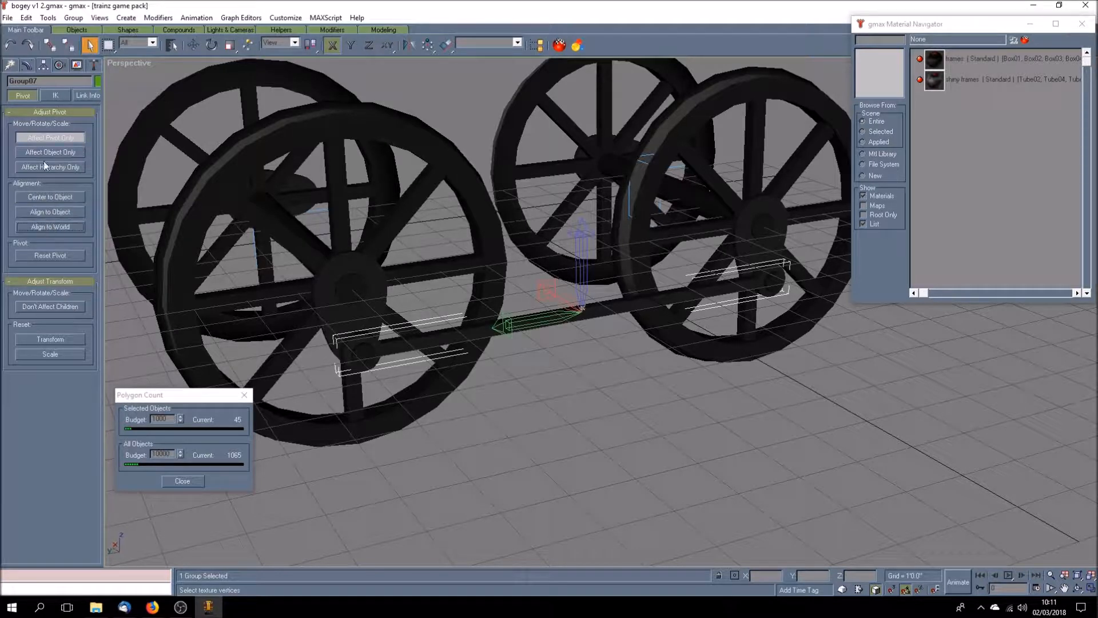
click(47, 137)
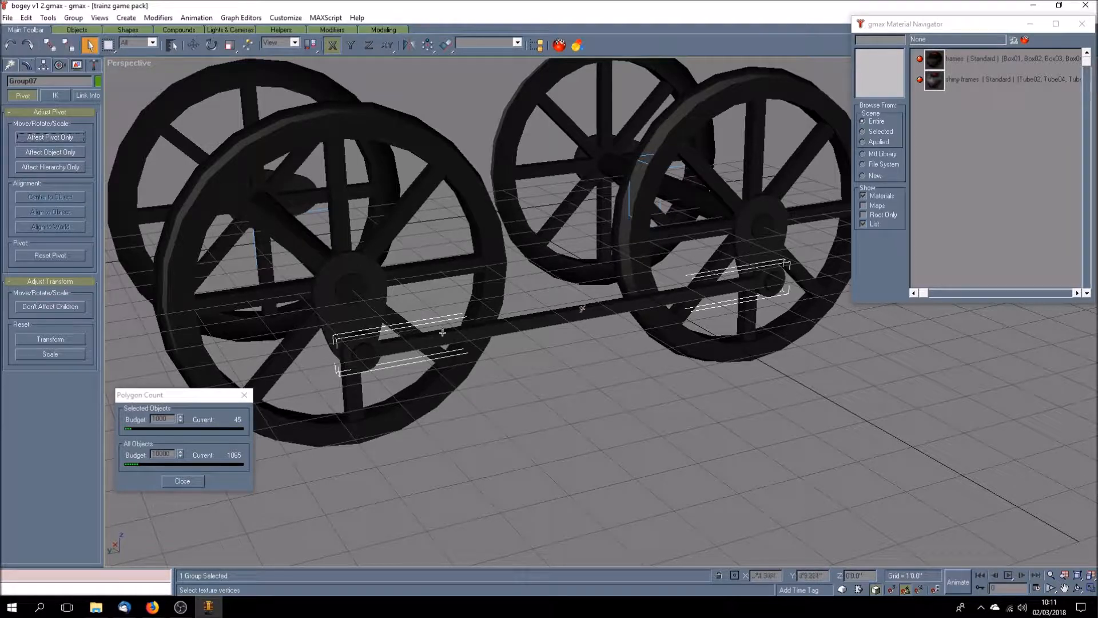
Clone the rod group and move the copy to the opposite side of the bogey, at X 4'6.773"
click(26, 18)
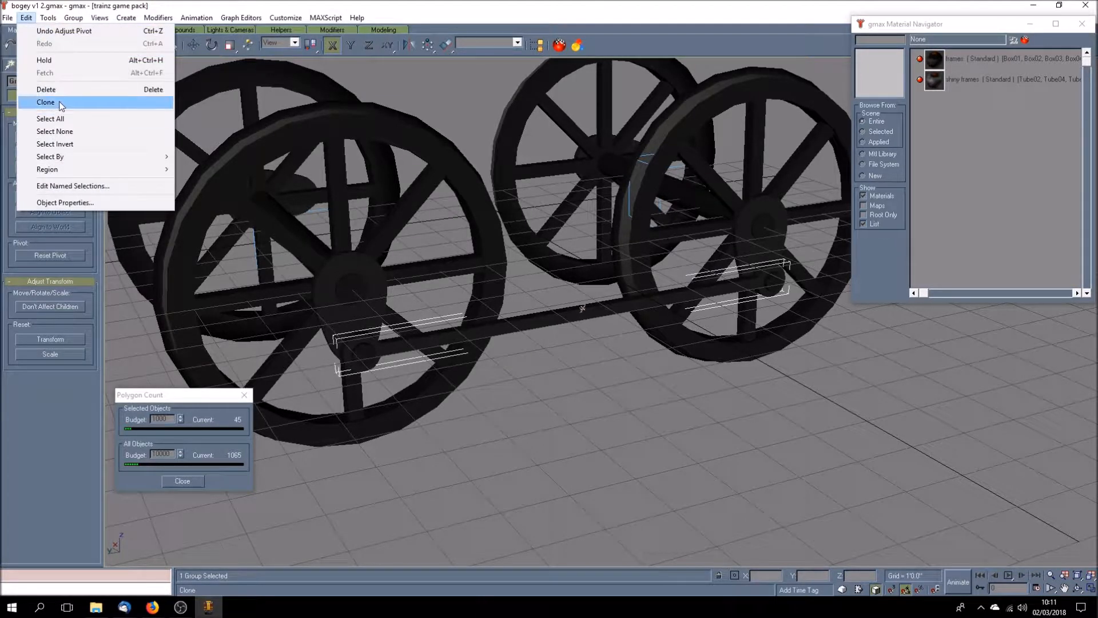
click(26, 99)
click(521, 341)
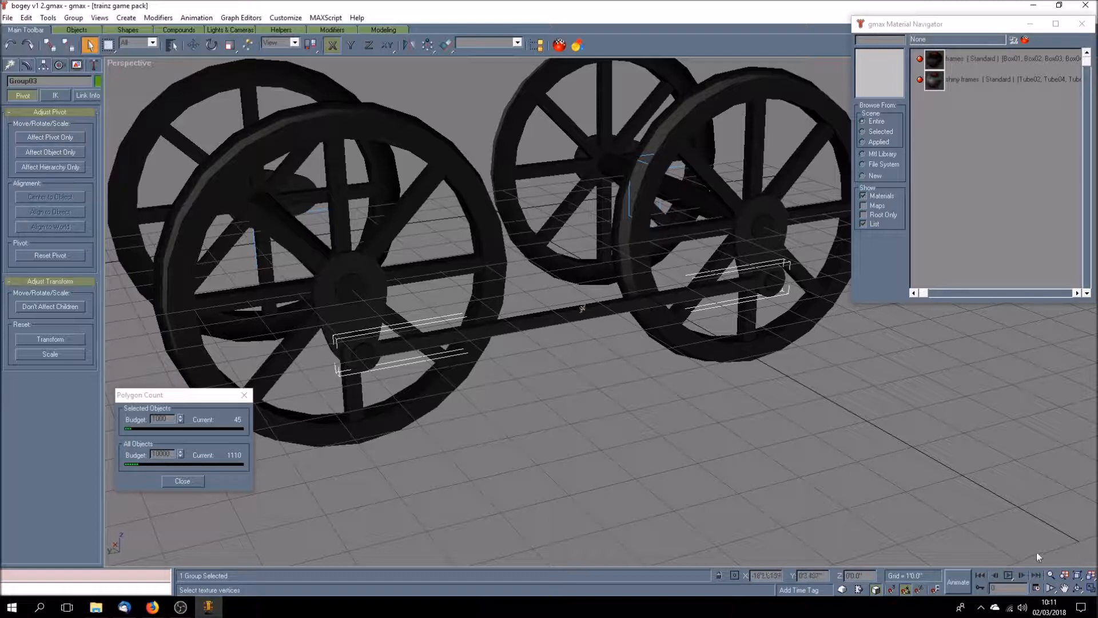
click(196, 44)
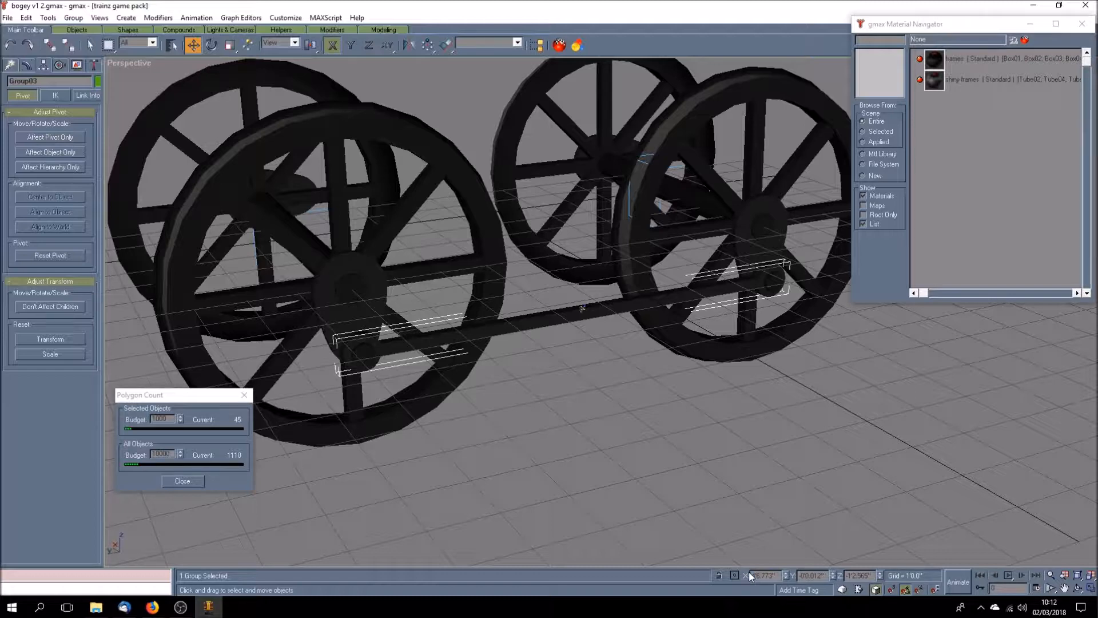
key(Return)
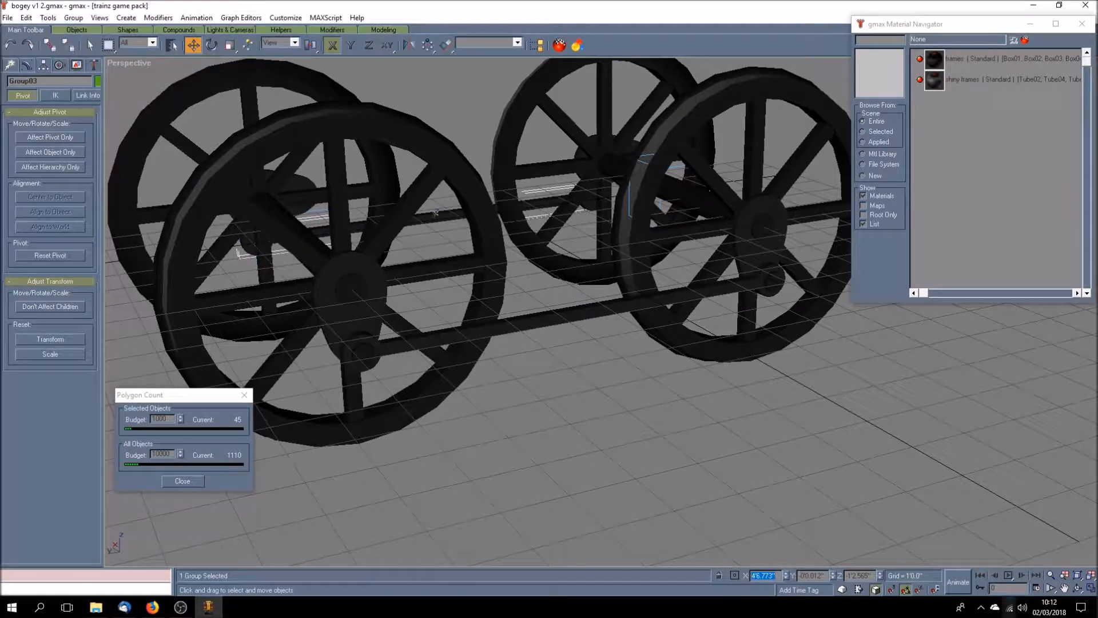
In the maximized Left view, raise the copied rod vertically to the axles' height, at Z about 0'0.125"
click(1092, 590)
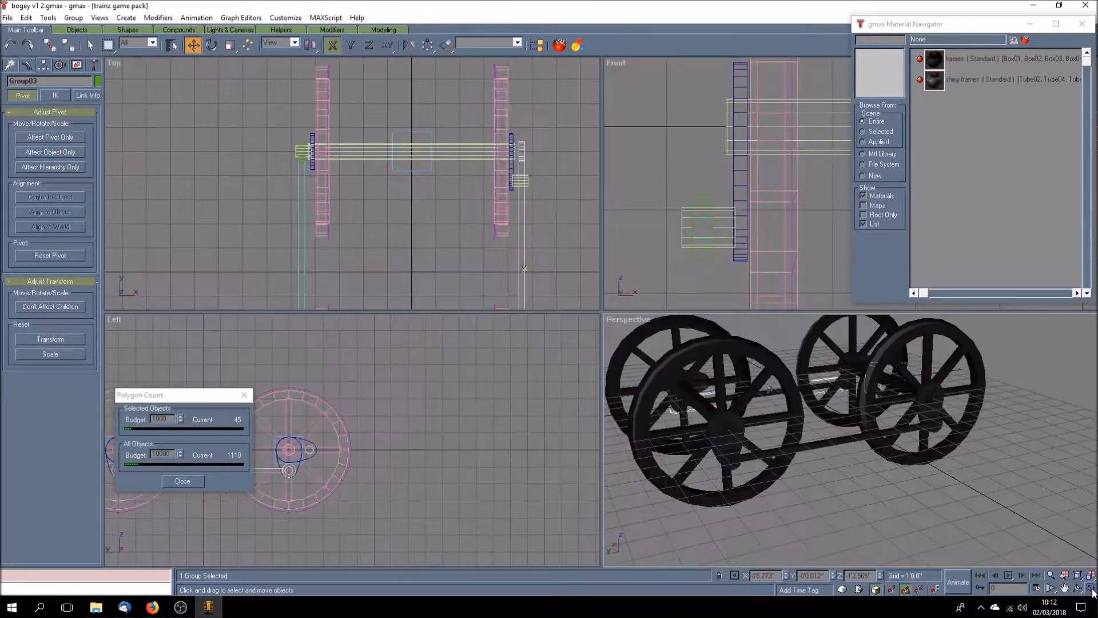
click(1065, 590)
drag(350, 452, 556, 428)
drag(209, 394, 99, 436)
drag(390, 462, 361, 452)
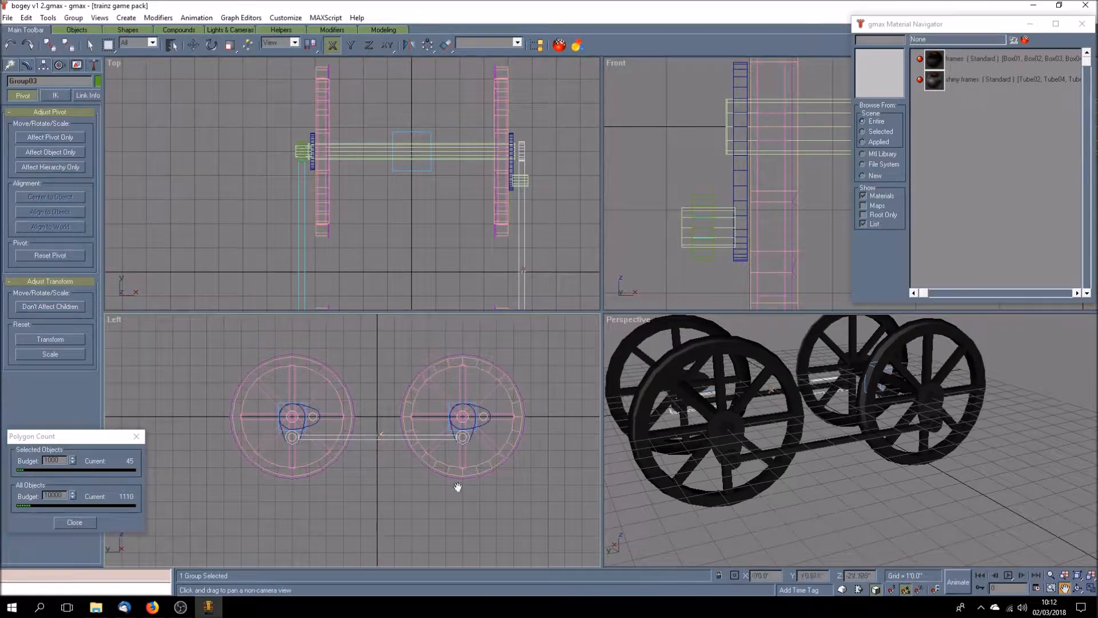
click(1091, 590)
drag(684, 403, 514, 432)
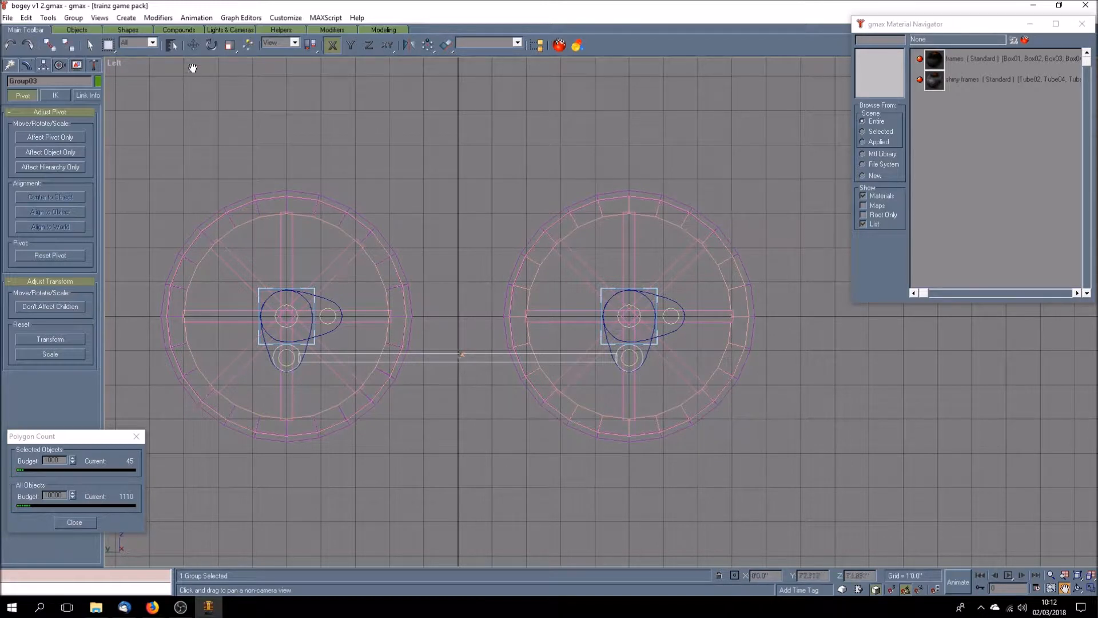
click(193, 46)
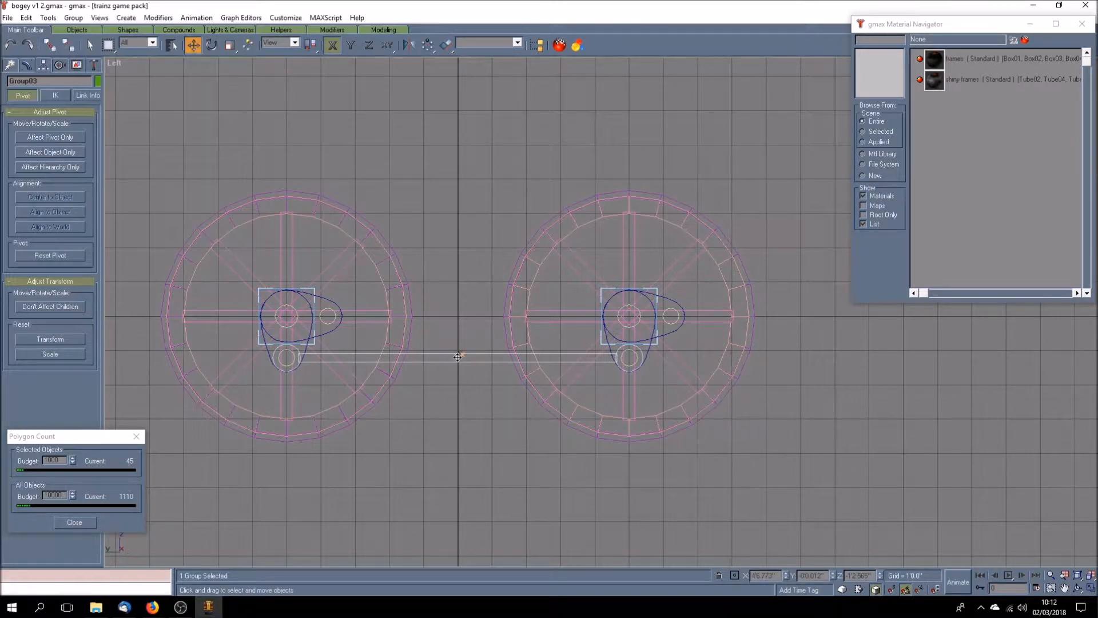
key(F6)
drag(459, 354, 454, 314)
Set the copied rod's Y position to 0
double_click(817, 575)
text(0)
key(Return)
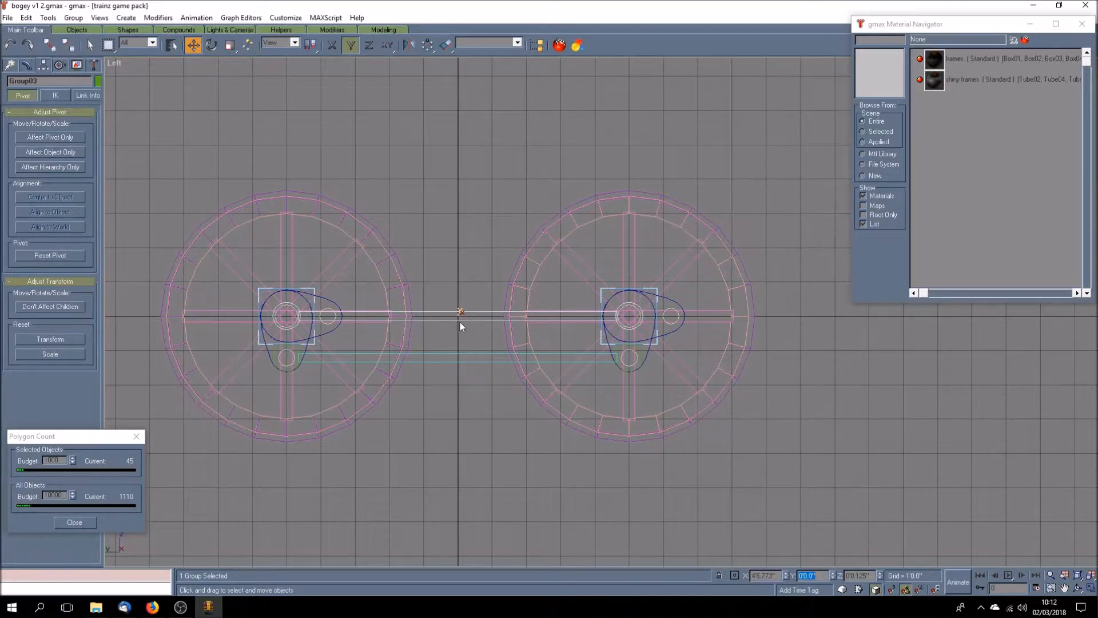
Slide the copied rod horizontally until its end cylinders are centred on that side's crank pins, at Y about -1'2.5"
key(F5)
drag(460, 317, 501, 328)
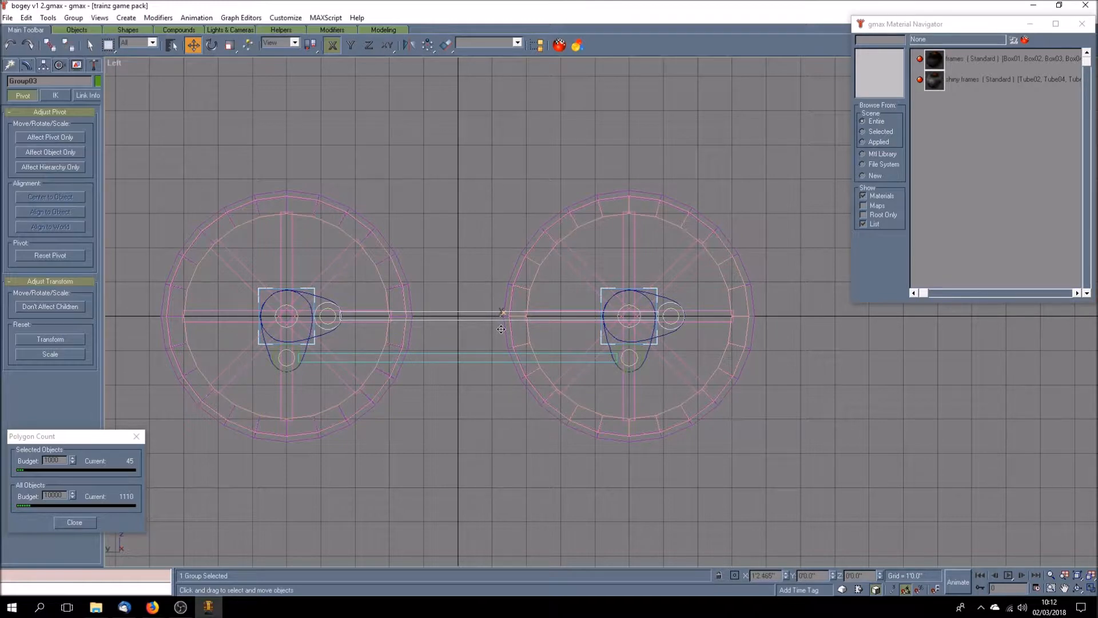
scroll(680, 328, up, 5)
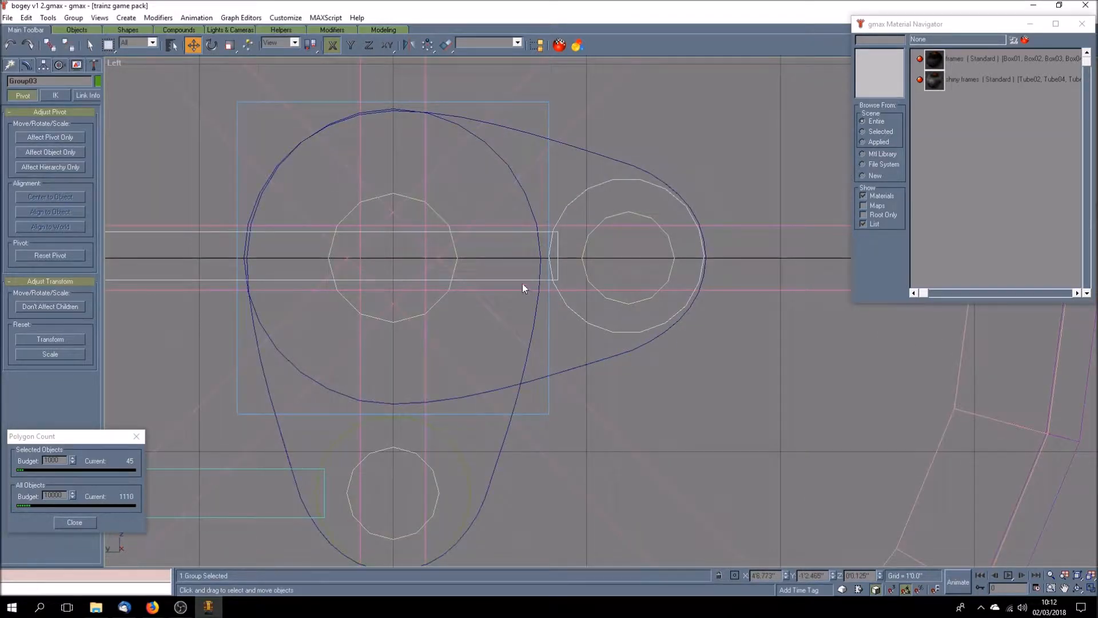
click(522, 280)
click(521, 280)
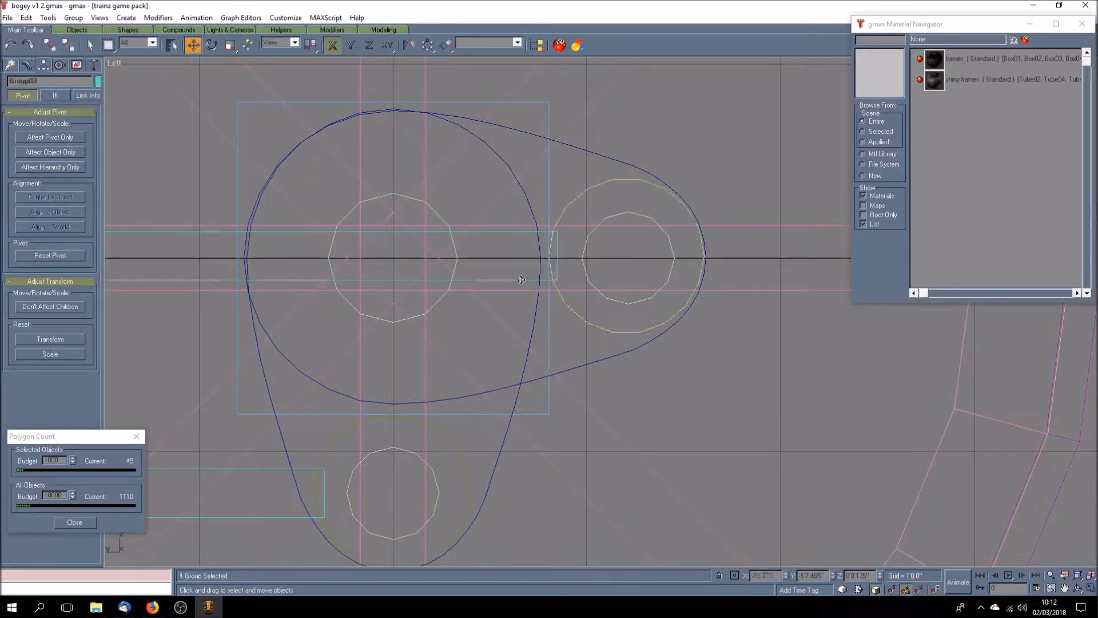
drag(520, 280, 521, 280)
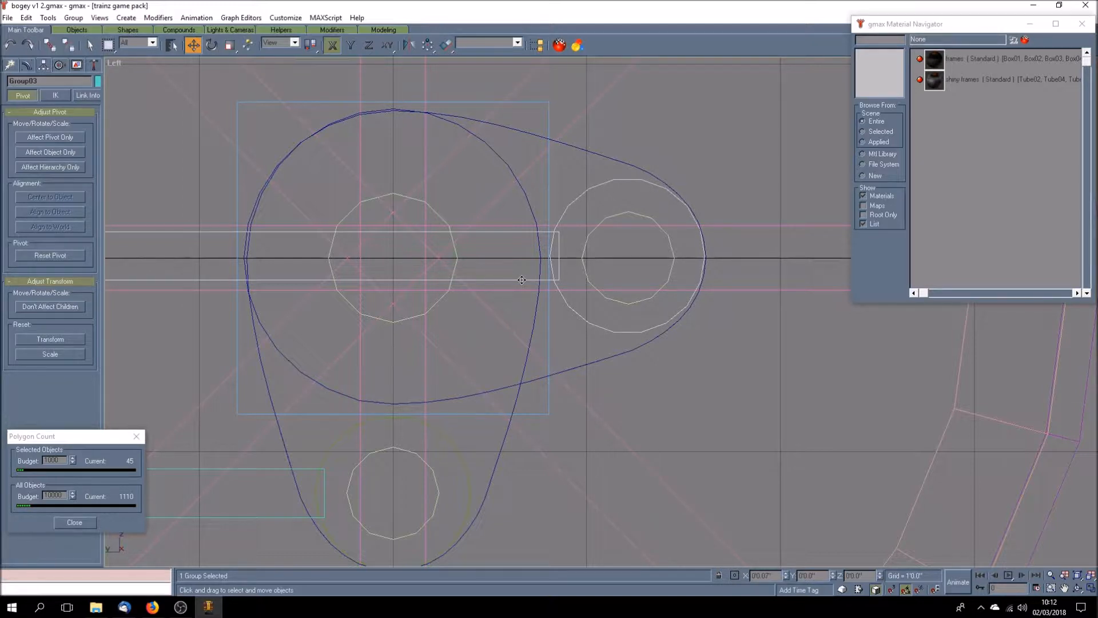
Examine the placement of both connecting rods across the bogey in the Perspective view and the maximized Top view
click(1083, 589)
click(911, 503)
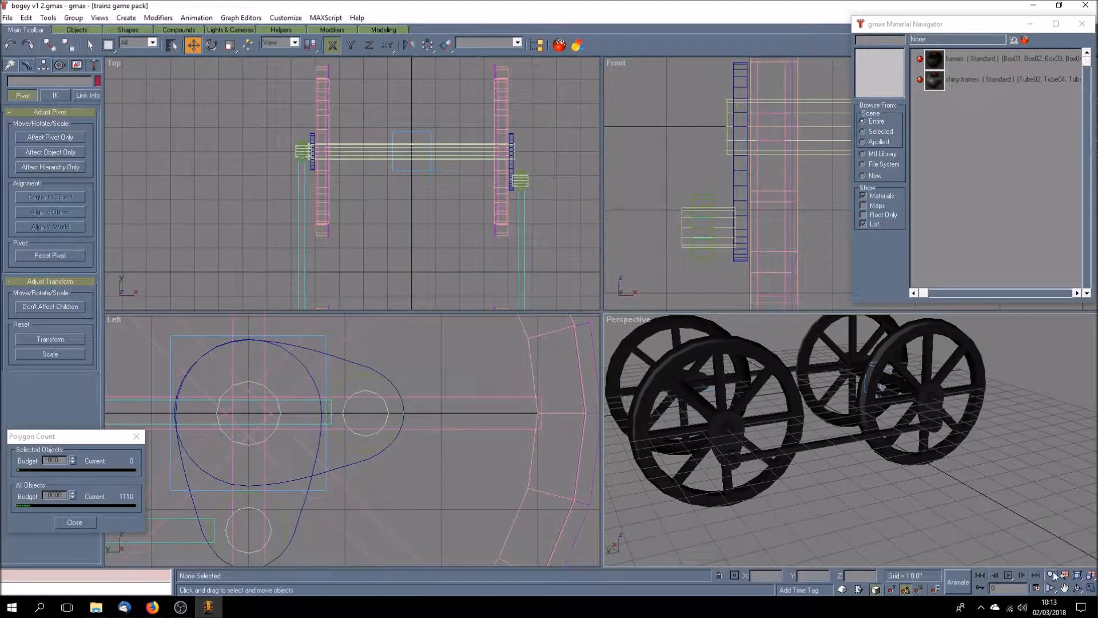
click(1080, 589)
drag(809, 447, 759, 448)
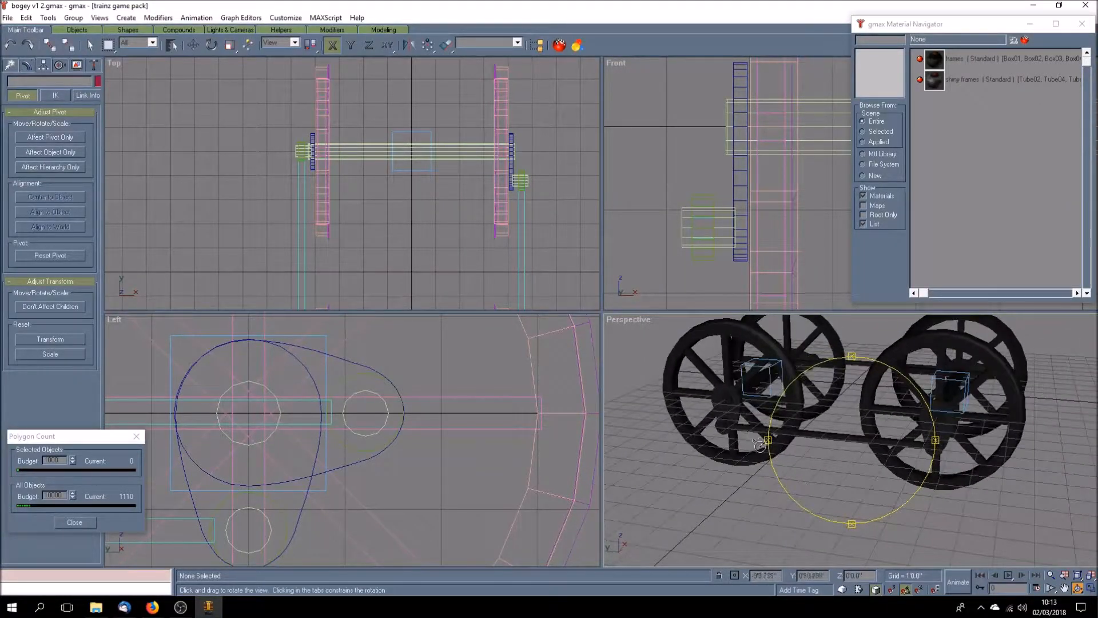
click(1064, 588)
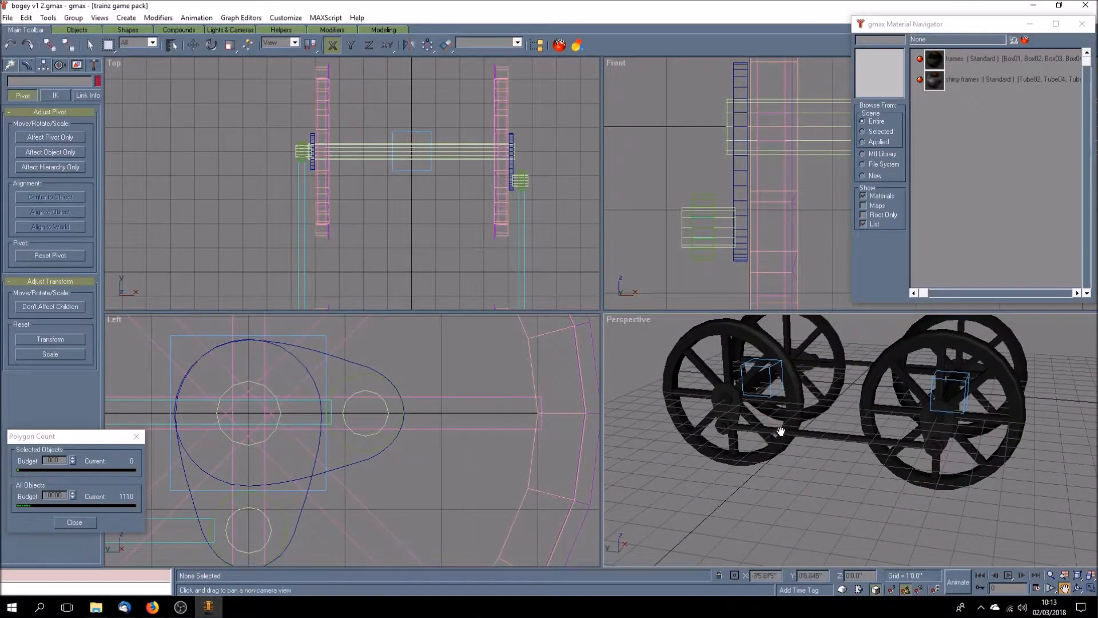
drag(781, 433, 785, 471)
drag(387, 260, 355, 206)
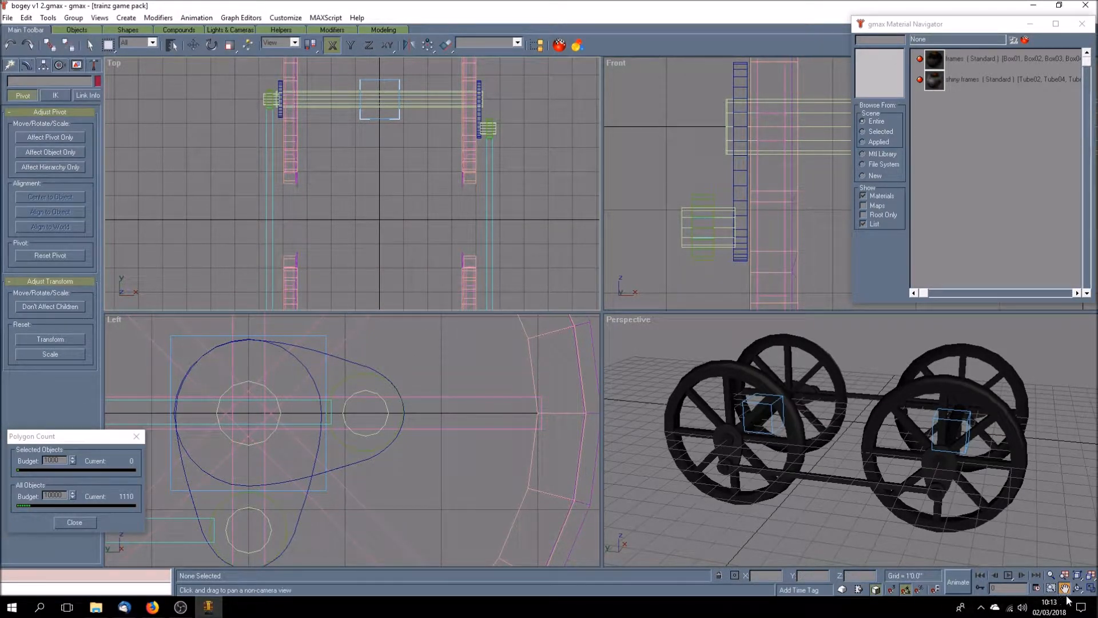
click(1091, 587)
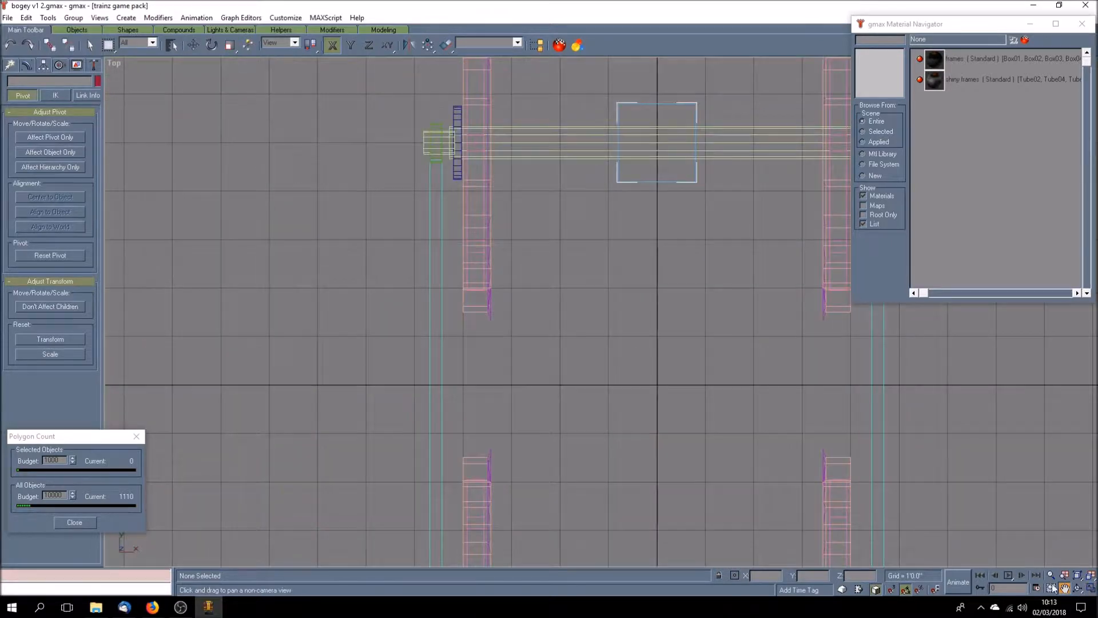
drag(564, 366, 328, 357)
scroll(407, 363, down, 3)
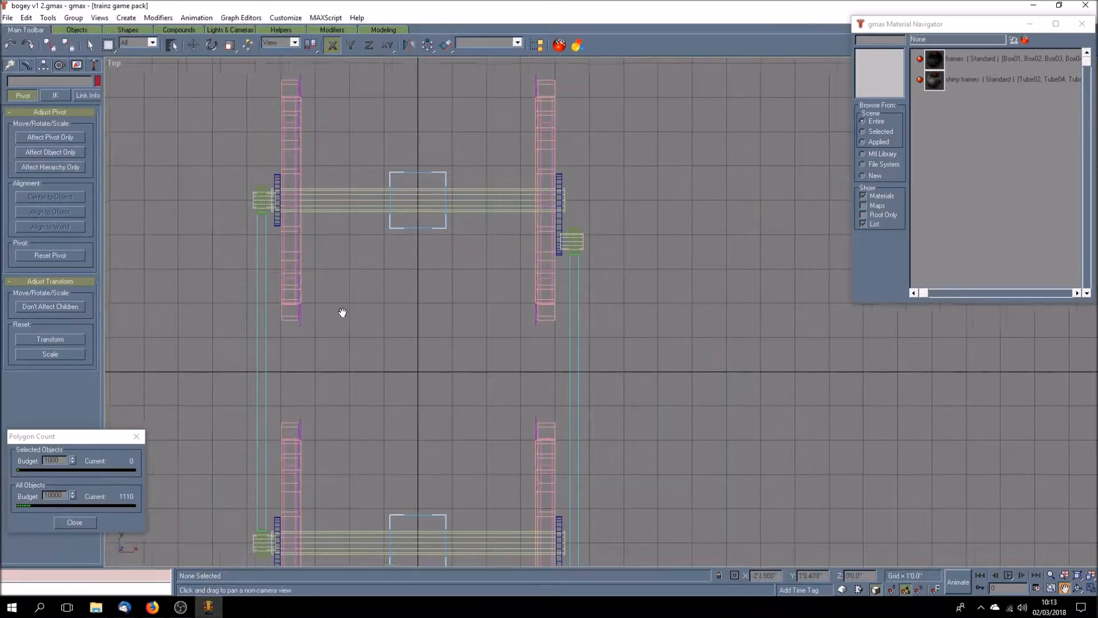
drag(343, 311, 382, 265)
scroll(403, 272, down, 2)
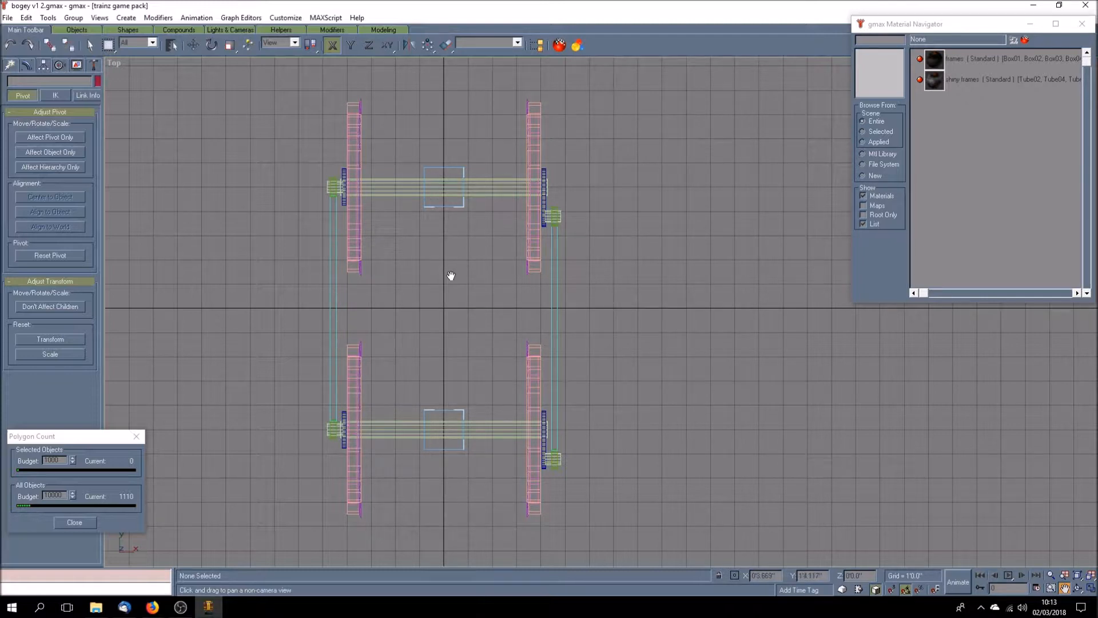
Inspect the two existing axle dummies and review the scene's object hierarchy as a subtree in the object selection list
click(90, 45)
click(445, 205)
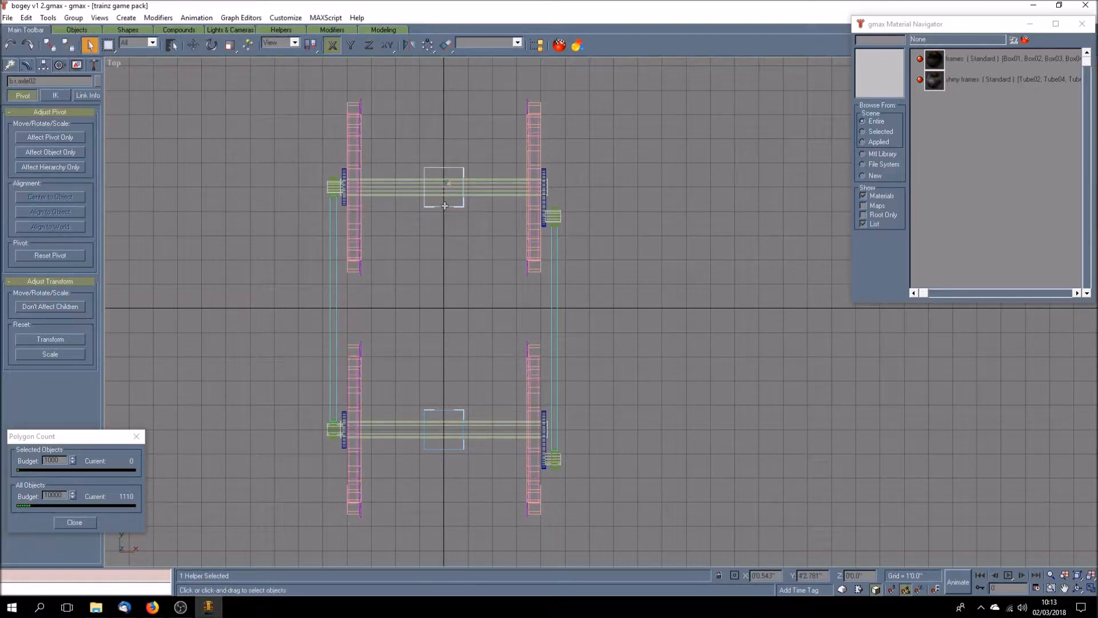
click(443, 411)
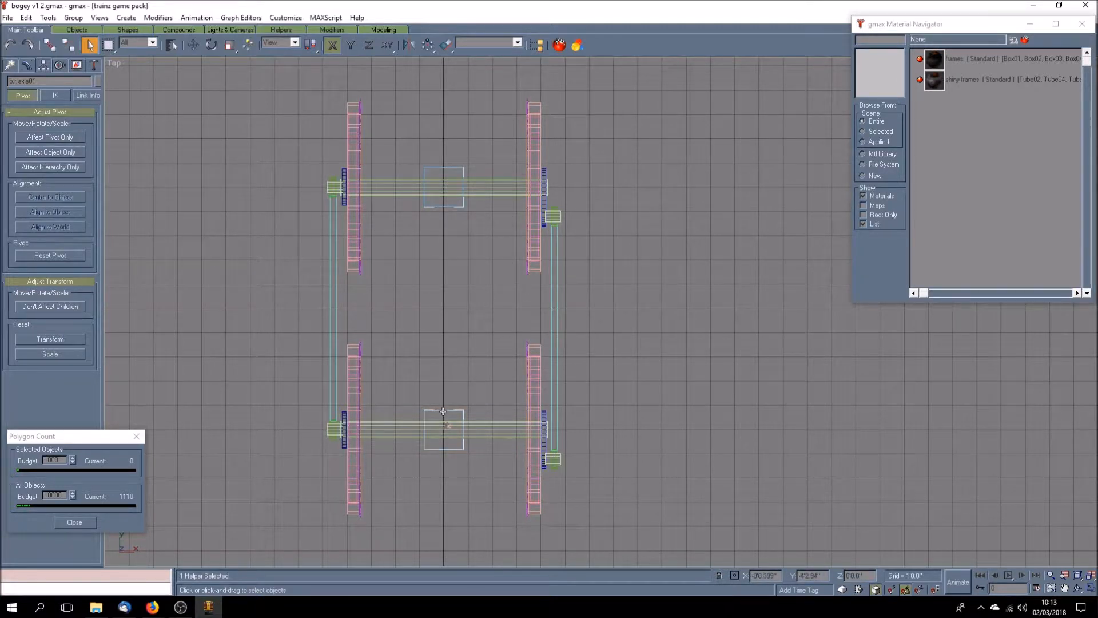
click(442, 206)
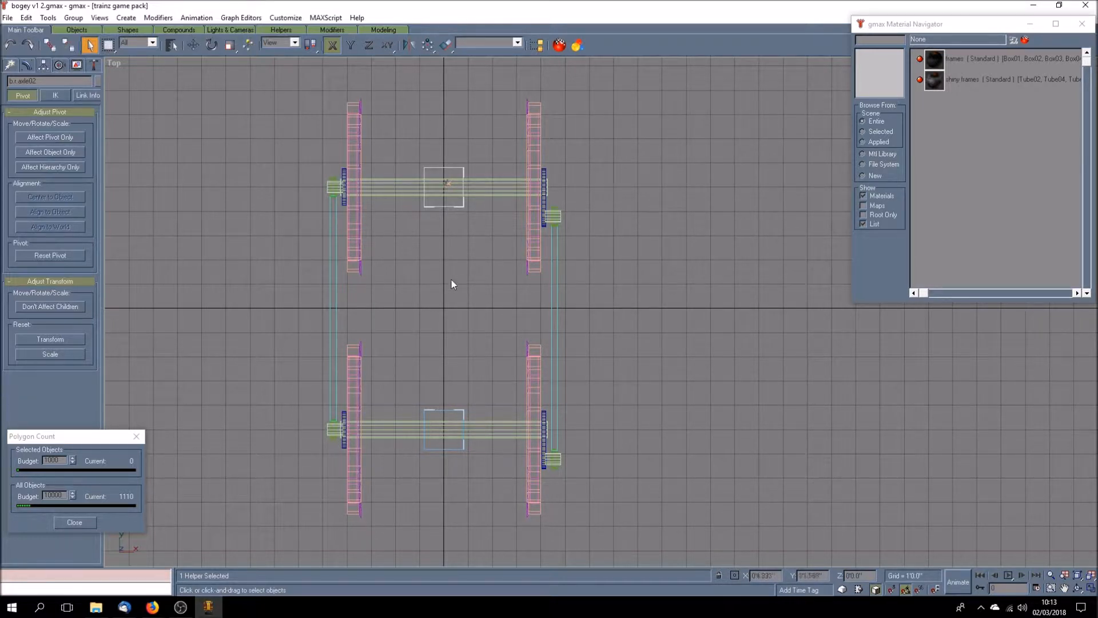
click(445, 264)
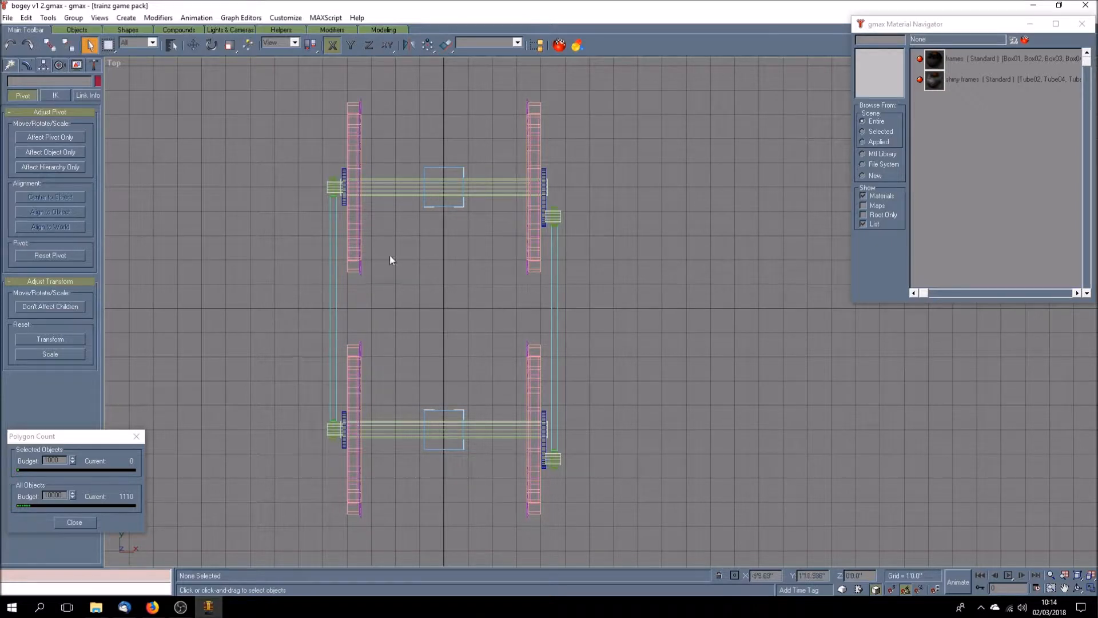
click(170, 45)
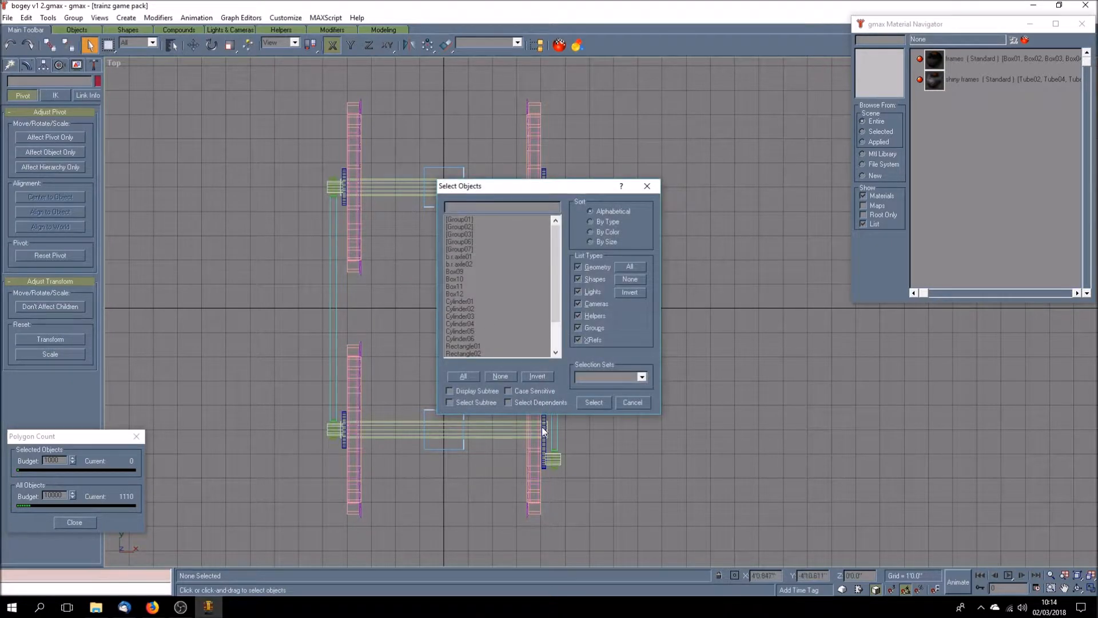
click(448, 388)
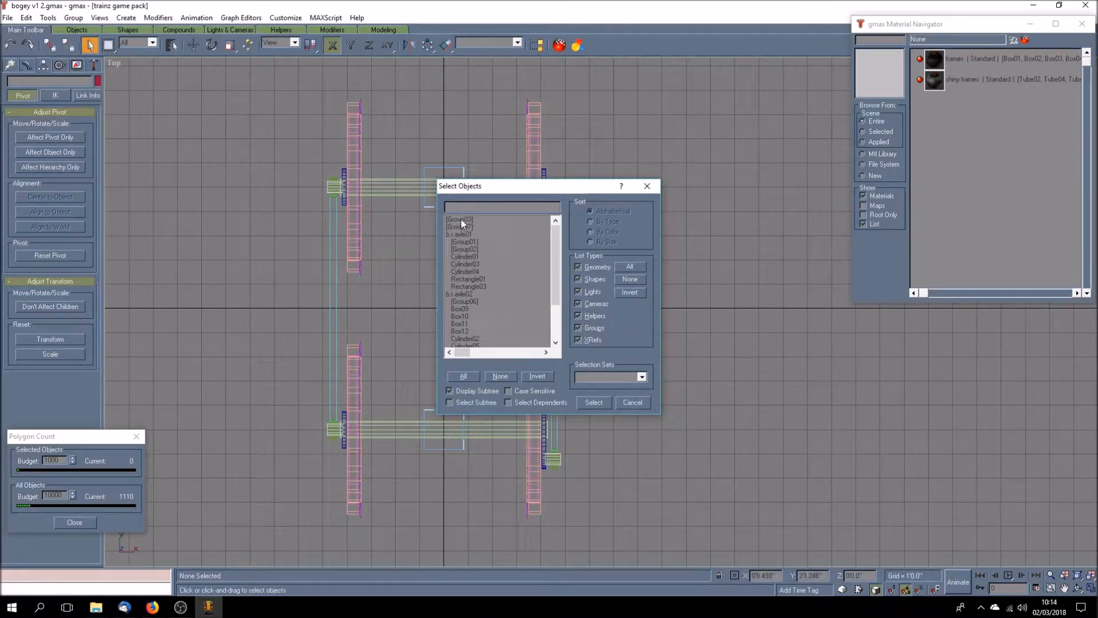
drag(506, 193, 879, 320)
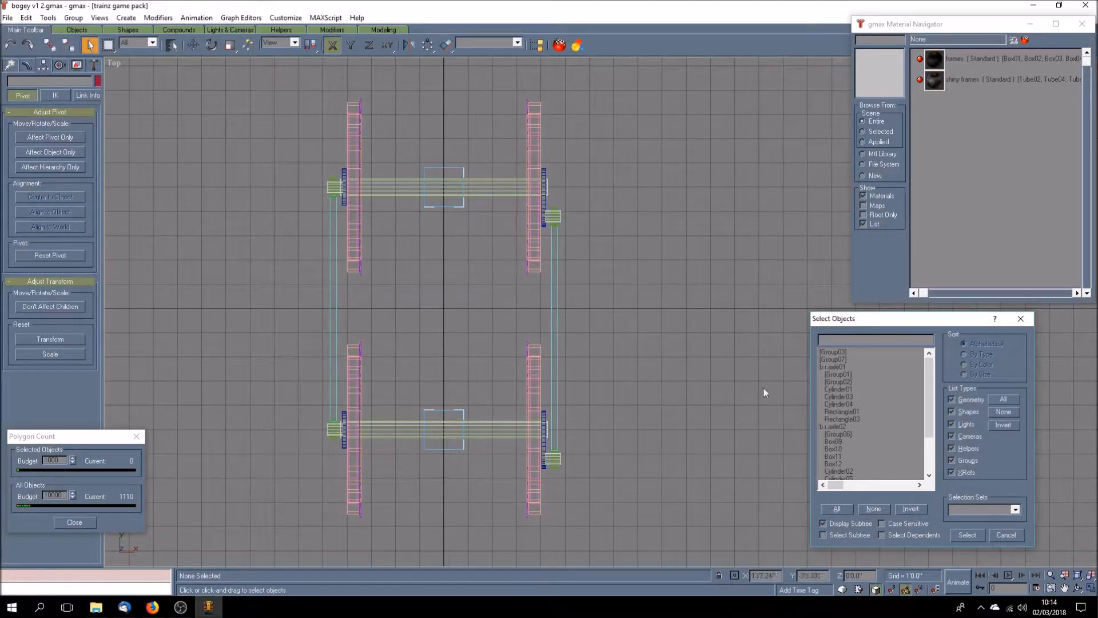
click(1010, 536)
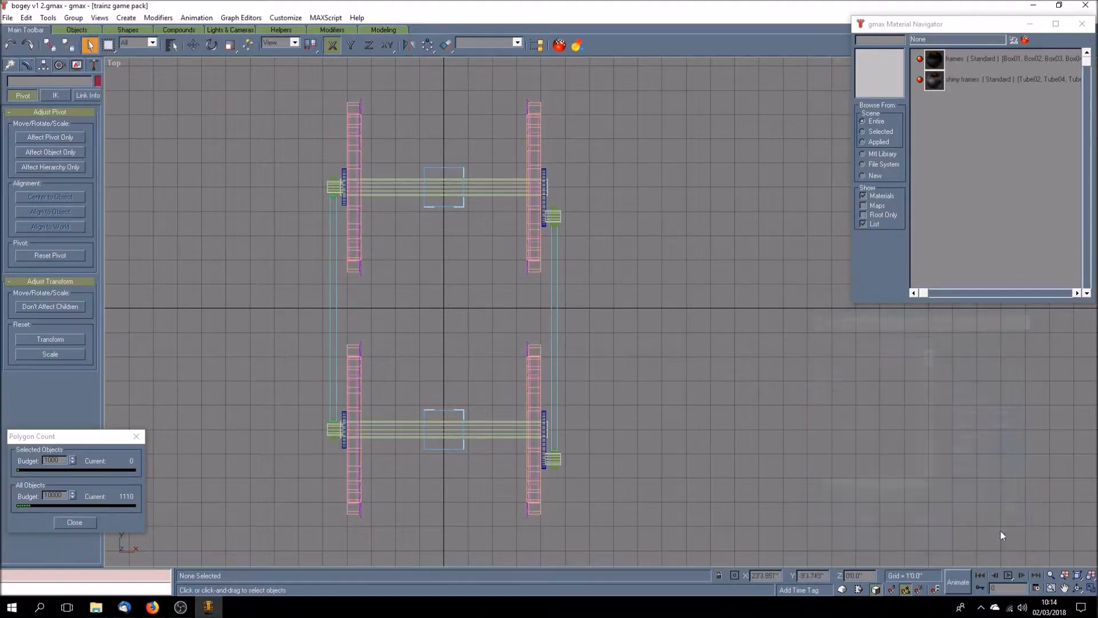
Create two Dummy helpers in the Top view, one outside each wheel beside the upper axle
click(9, 66)
click(76, 85)
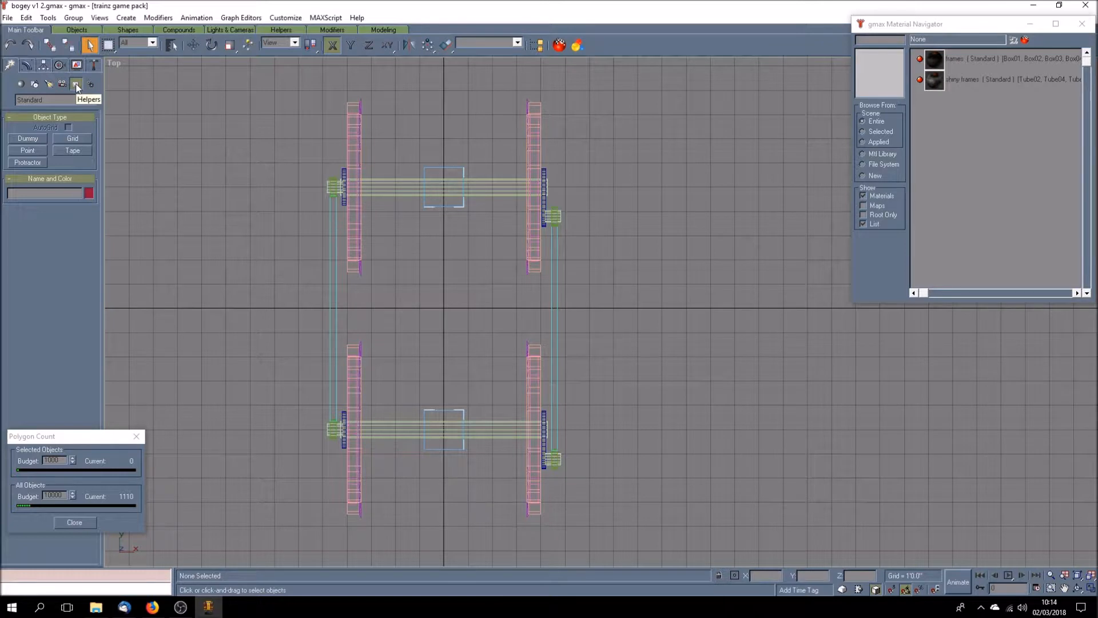
click(28, 139)
drag(251, 200, 257, 213)
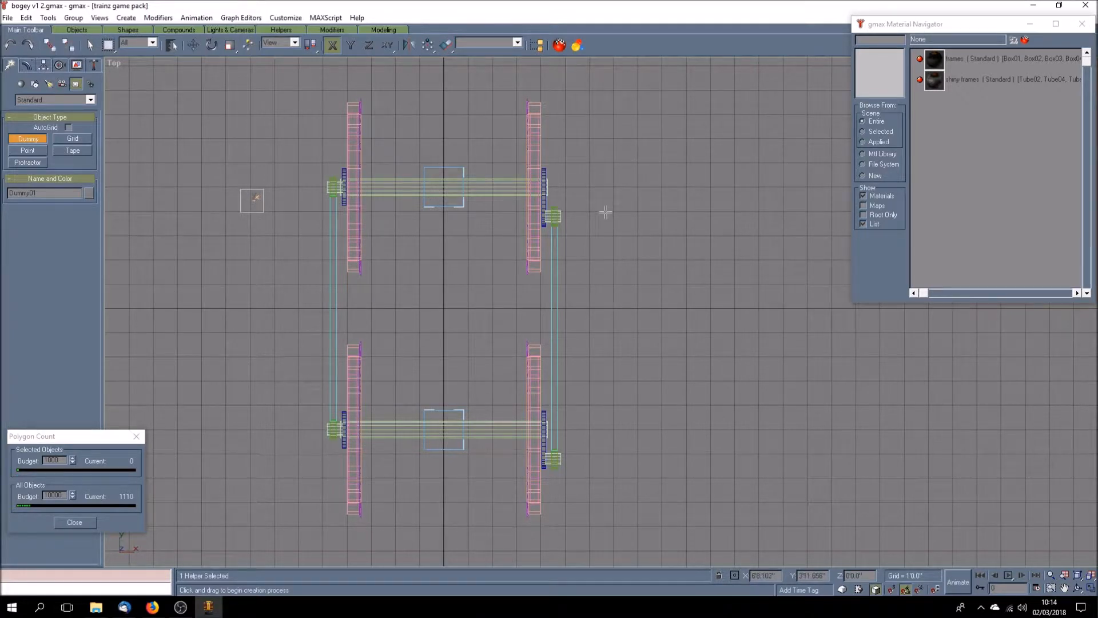
drag(606, 212, 622, 229)
Rename the new dummy on the left side of the bogey as b.r.connectingrod01
click(90, 45)
click(261, 213)
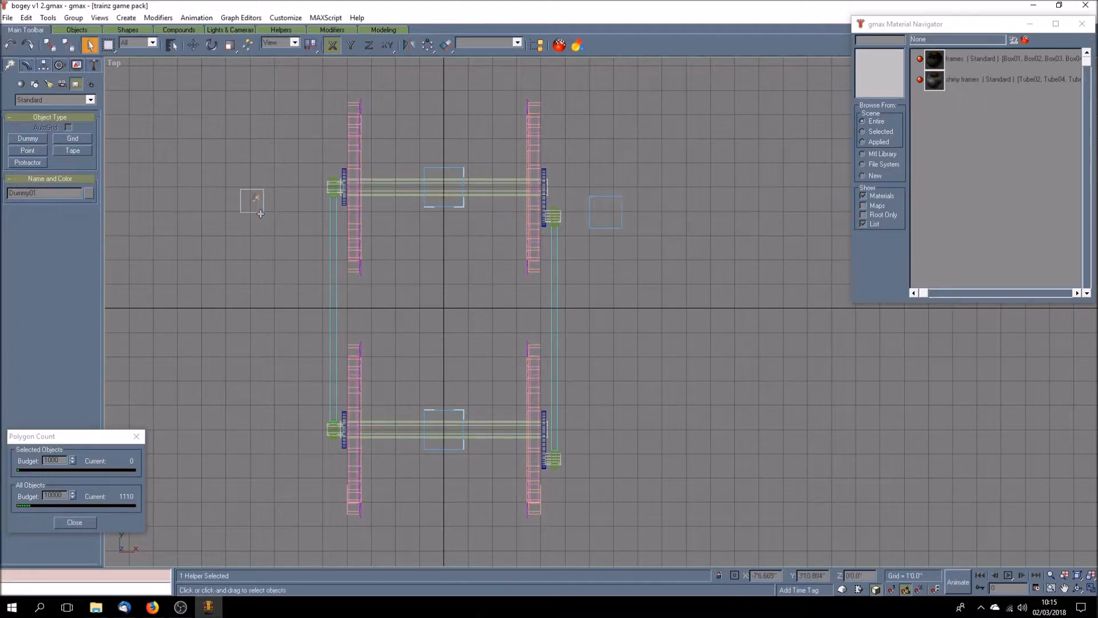
double_click(34, 193)
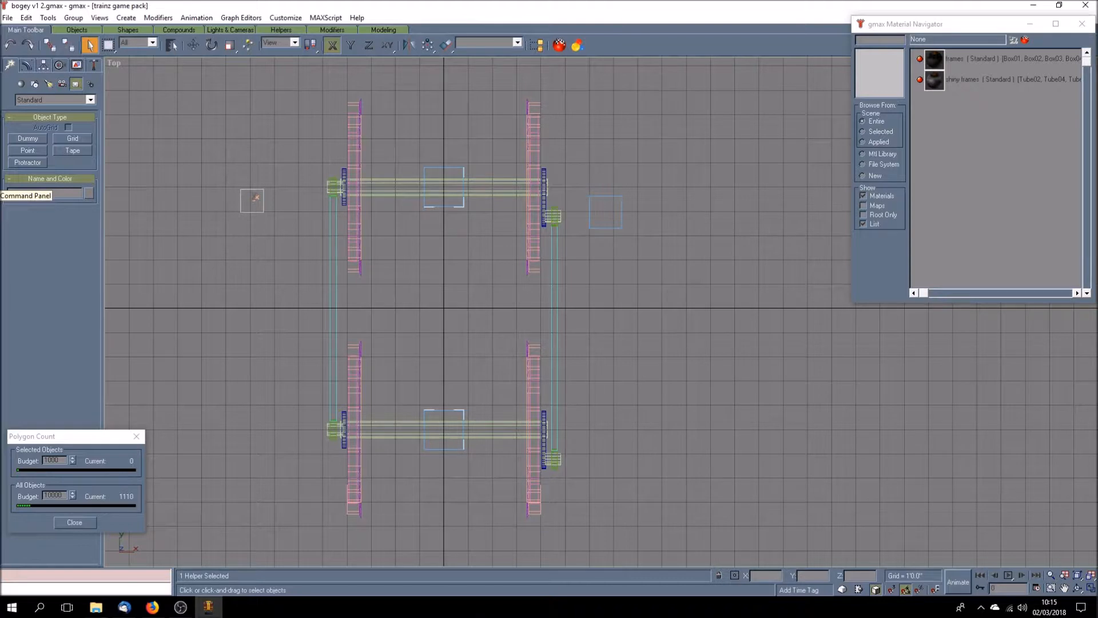
key(BackSpace)
text(b.r.connecting)
click(283, 260)
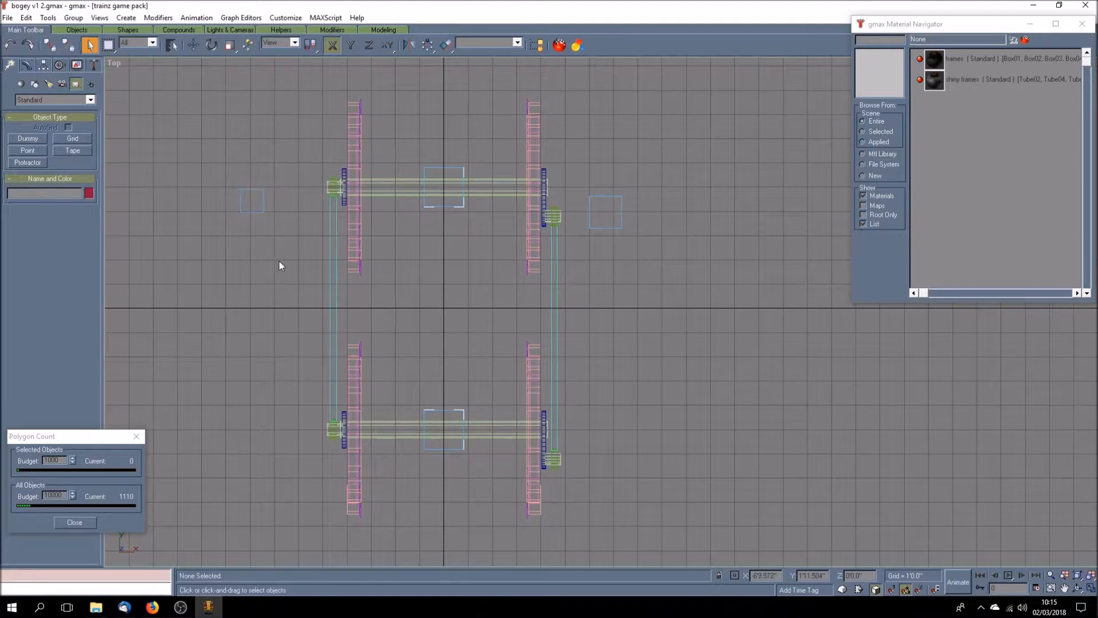
Rename the new dummy on the right side of the bogey as b.r.connectingrod02
click(608, 230)
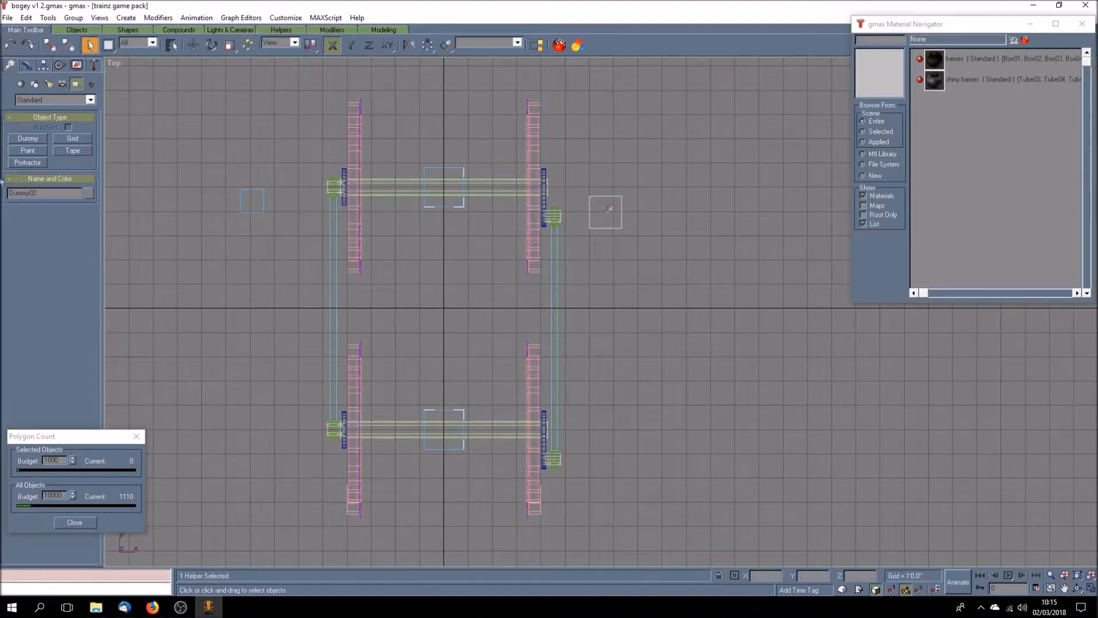
drag(50, 195, 2, 190)
key(BackSpace)
text(b.r.connecting)
key(BackSpace)
click(304, 228)
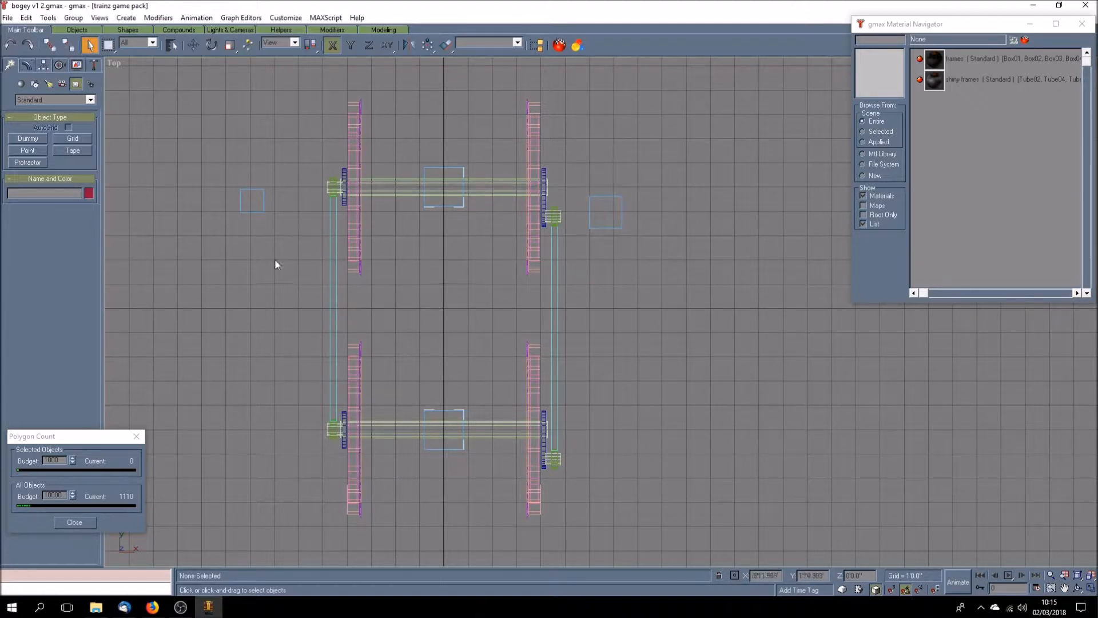
Align the b.r.connectingrod01 dummy centre to centre with the upper axle's left crank pin in X, Y and Z position
click(257, 212)
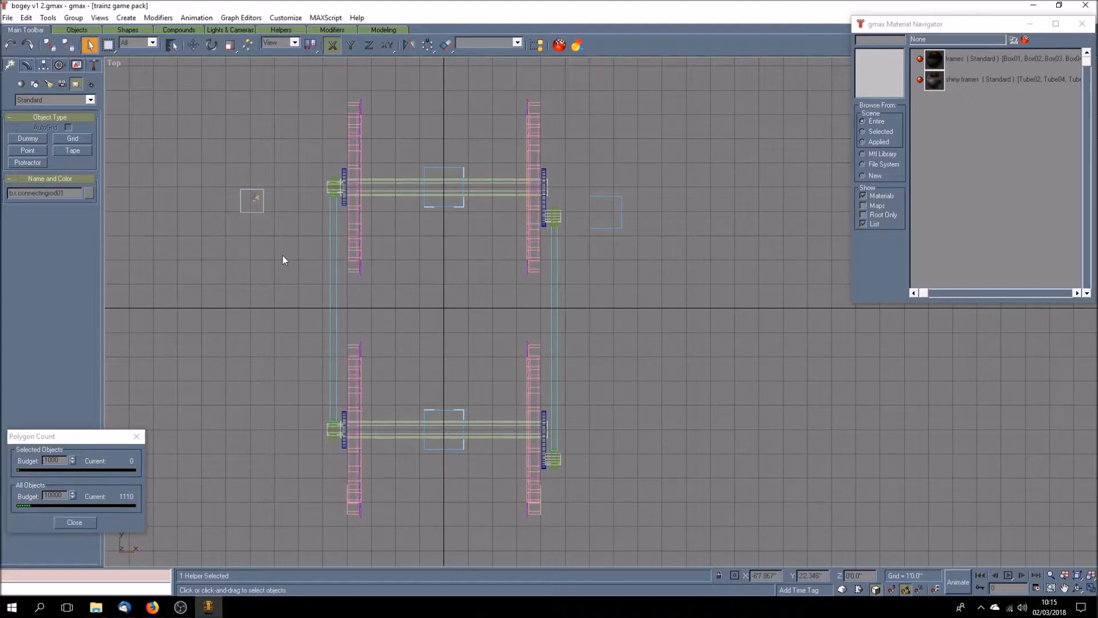
click(434, 286)
scroll(339, 186, up, 6)
scroll(334, 188, down, 3)
click(166, 238)
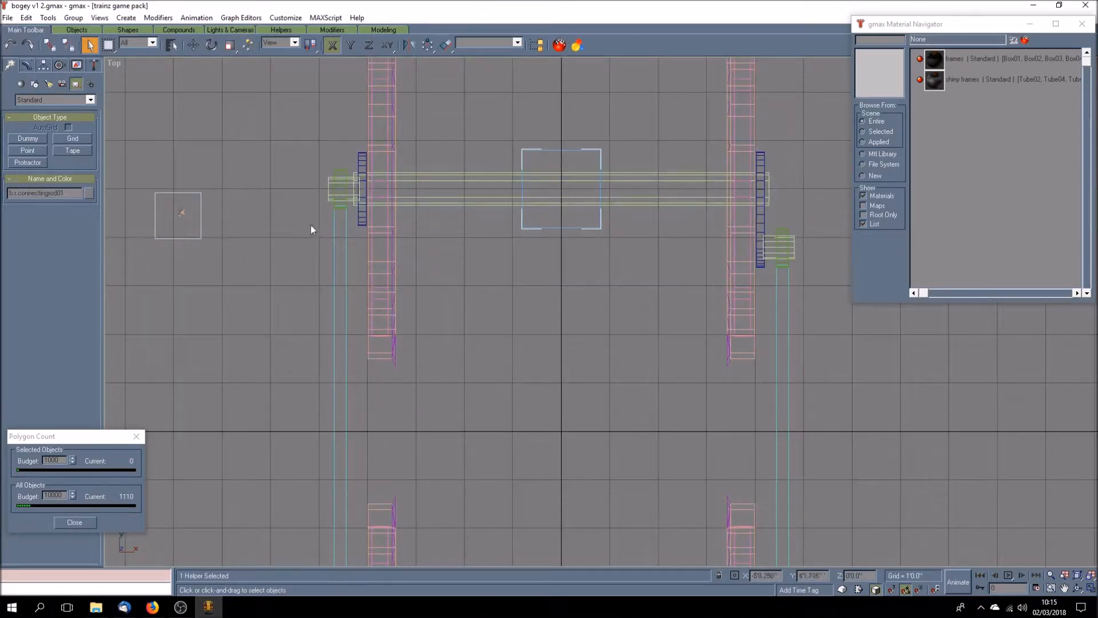
key(alt+a)
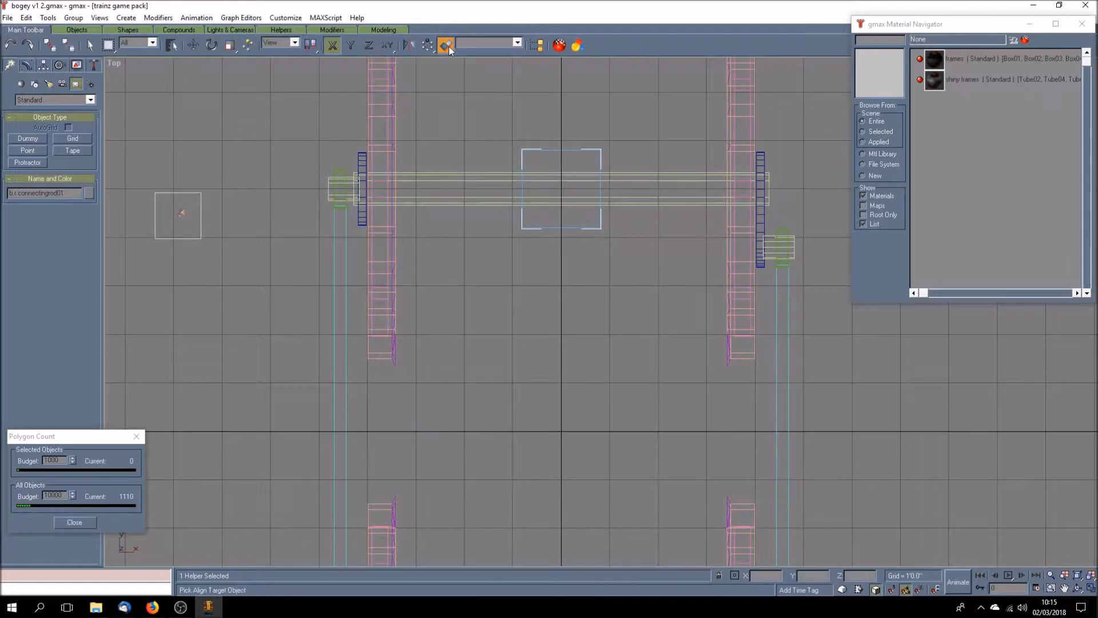
click(330, 193)
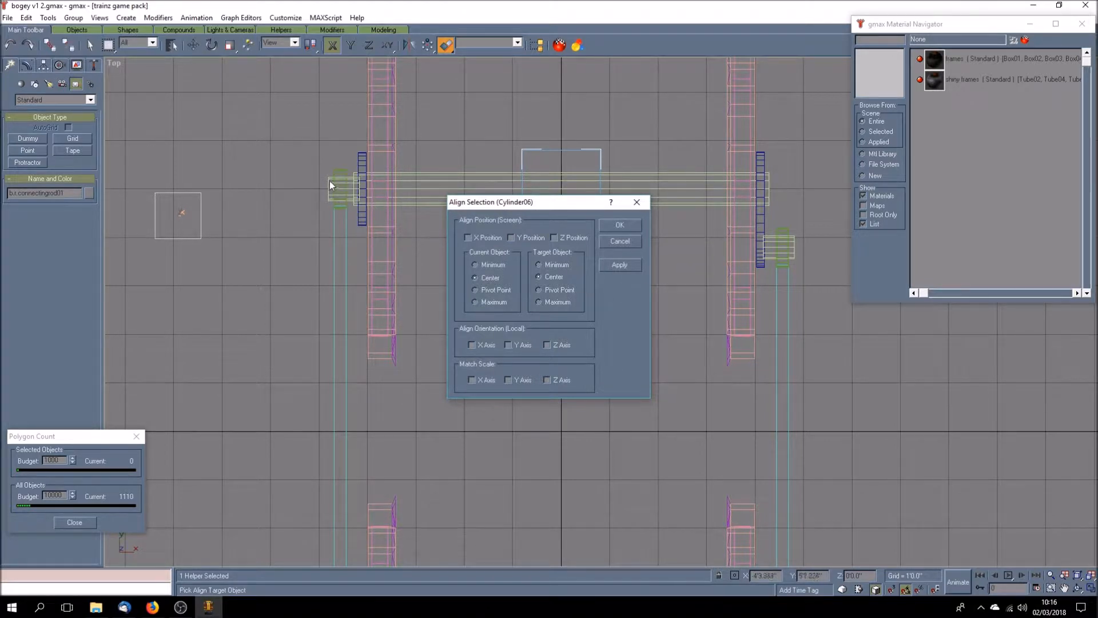
click(489, 238)
click(537, 238)
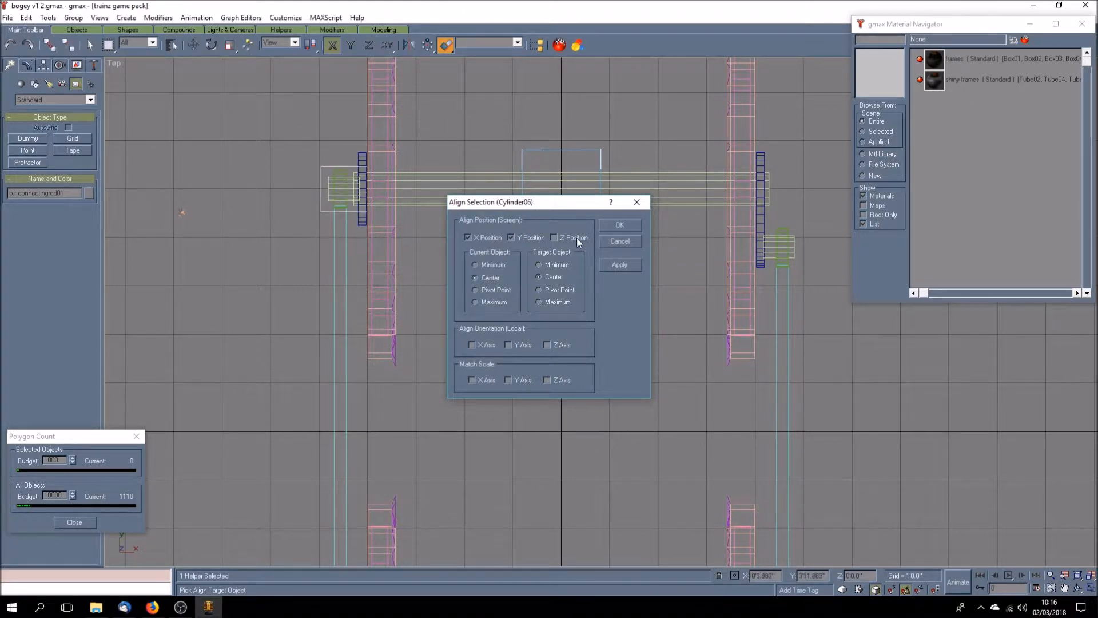
click(620, 225)
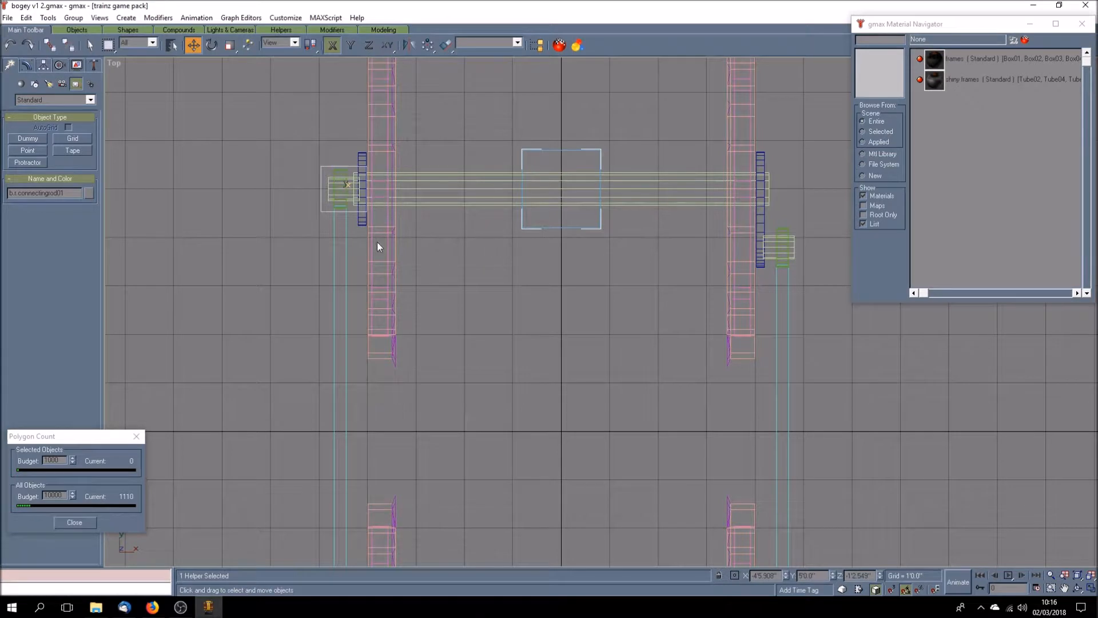
Align the b.r.connectingrod02 dummy centre to centre with the upper axle's right crank pin in X, Y and Z, and restore the four-view layout
click(499, 283)
scroll(584, 346, down, 2)
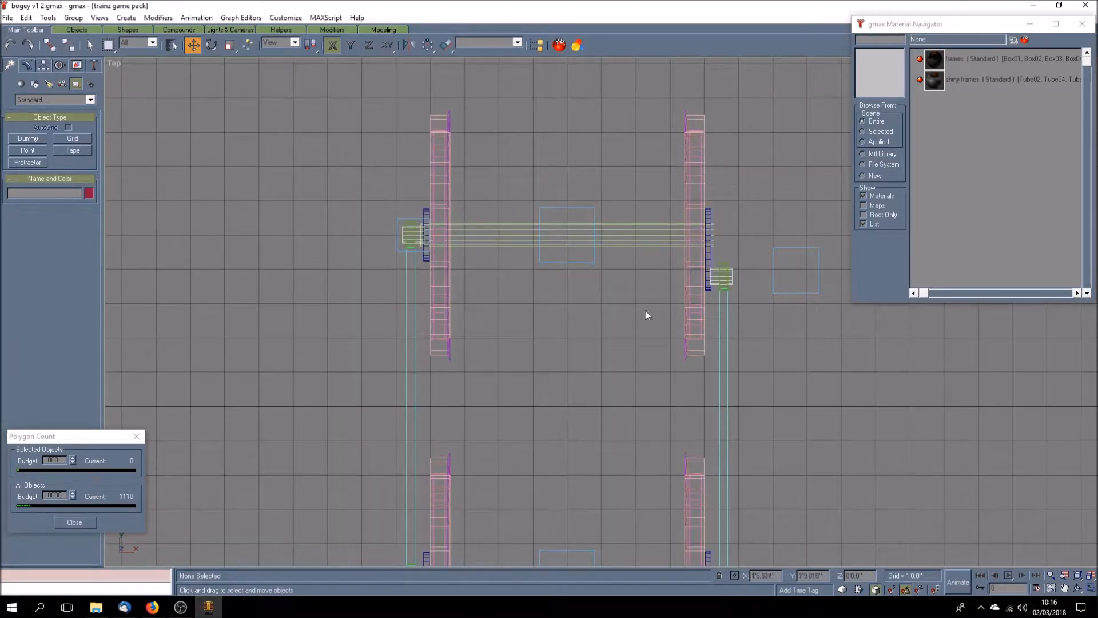
click(772, 272)
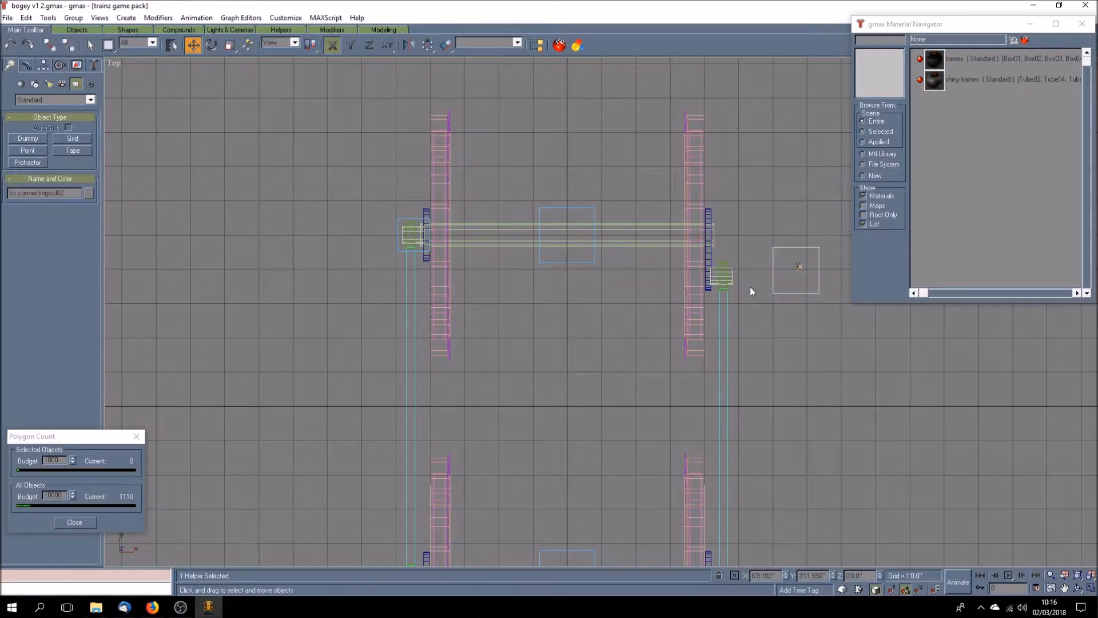
scroll(751, 288, up, 1)
click(446, 45)
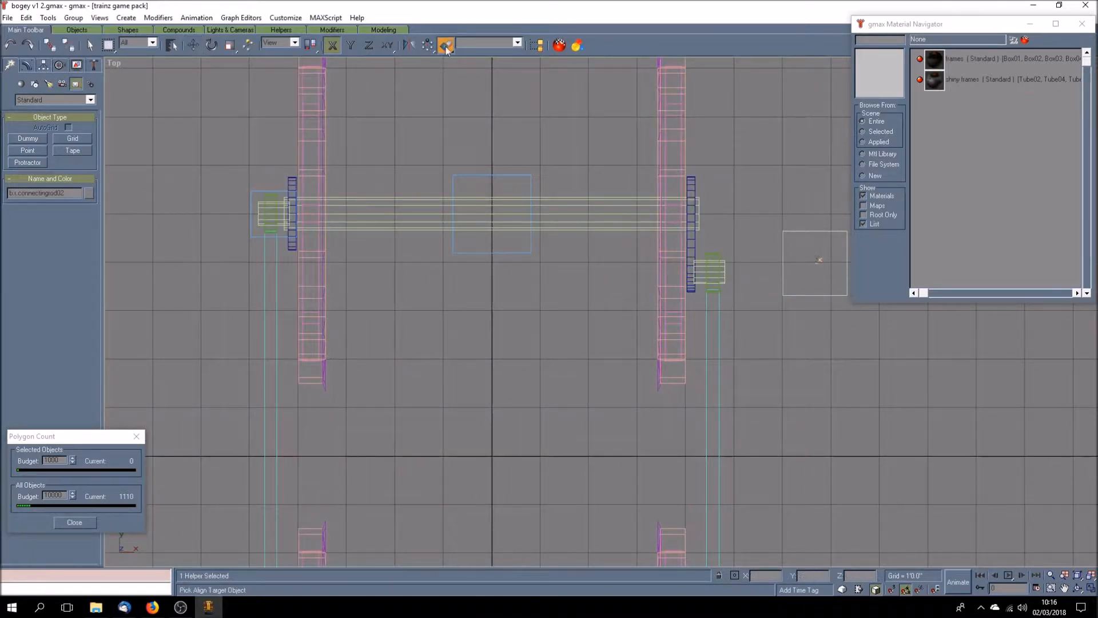
click(726, 273)
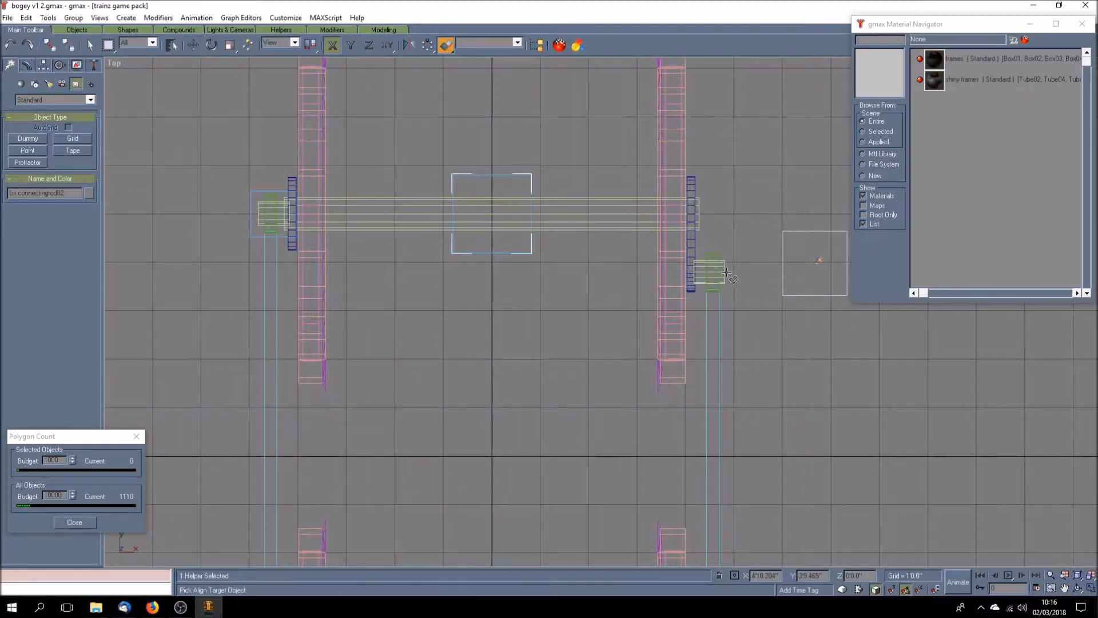
click(480, 237)
click(527, 236)
click(568, 239)
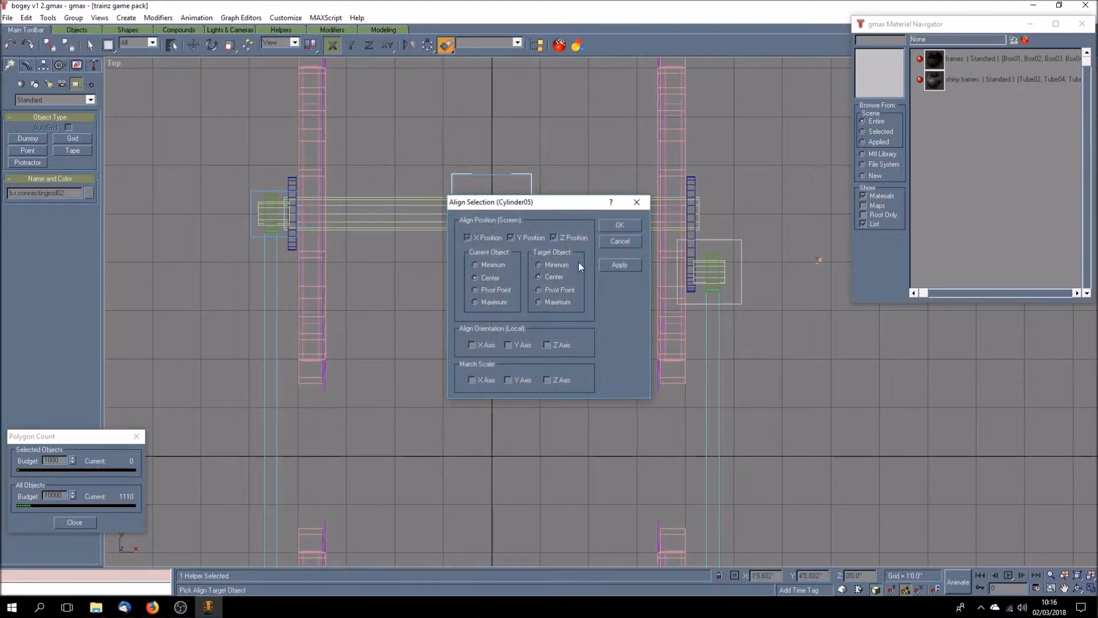
click(620, 224)
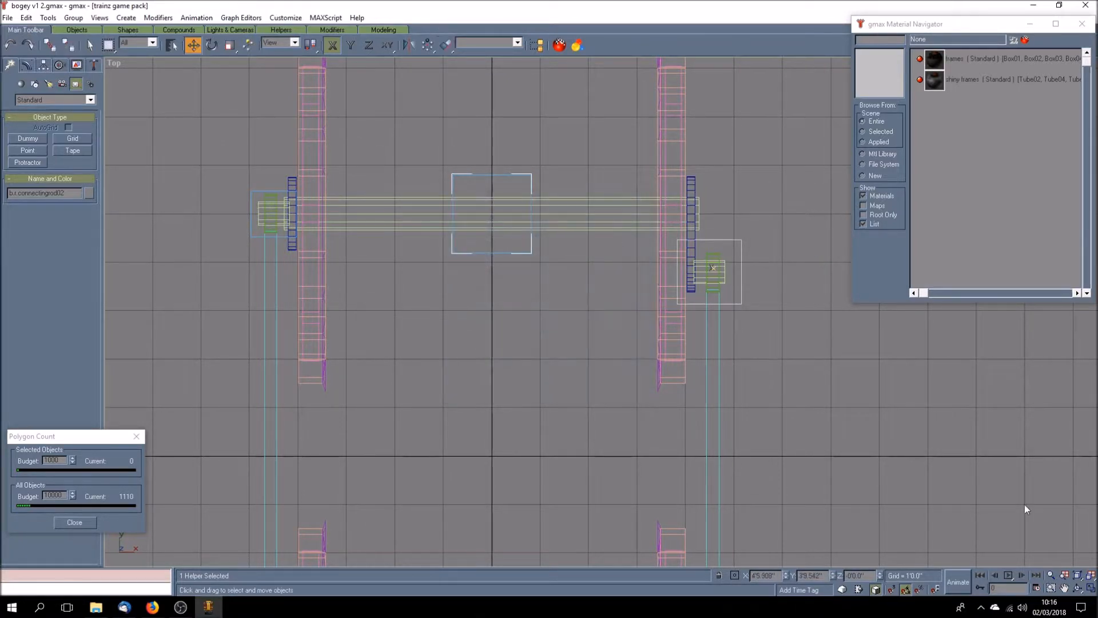
click(1092, 588)
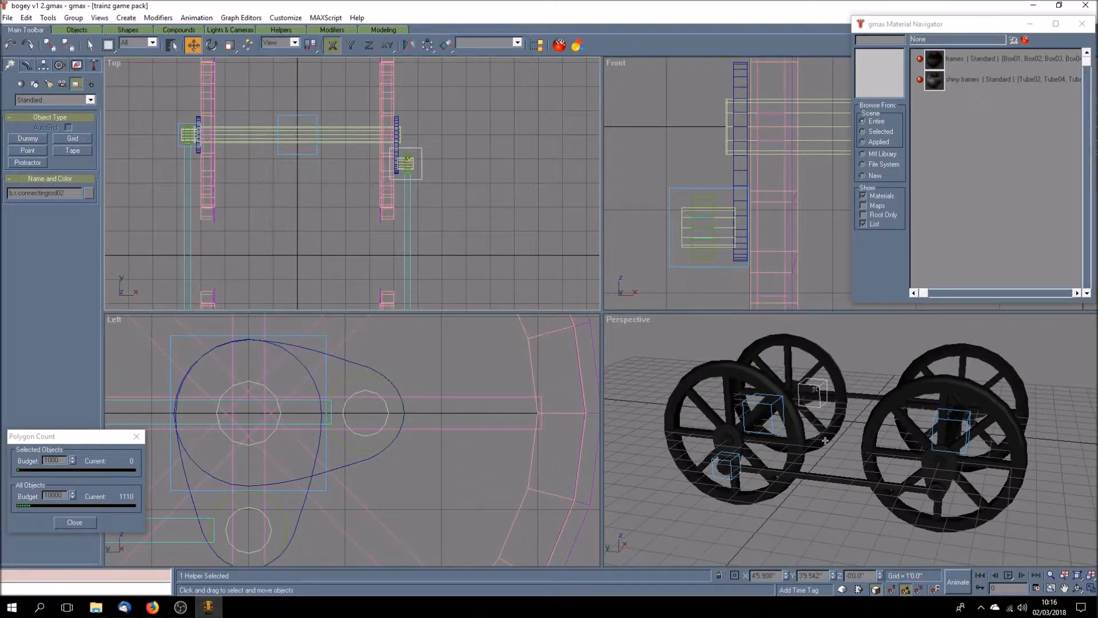
Link the b.r.connectingrod01 dummy to b.r.axle02 as its parent, displaying the subtree in the parent list
click(823, 503)
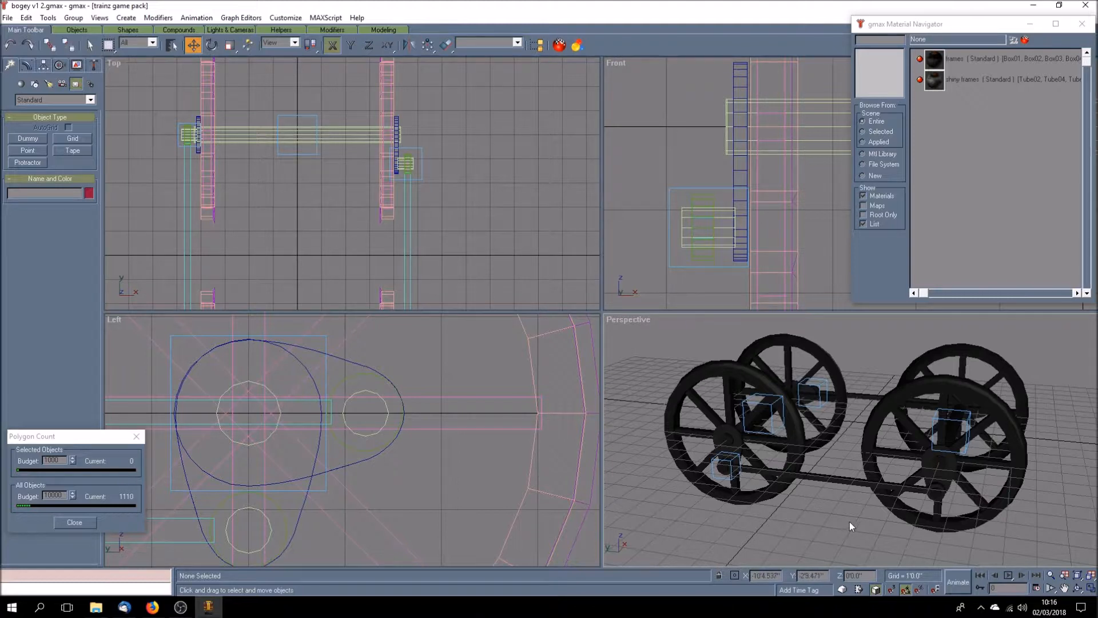
click(714, 474)
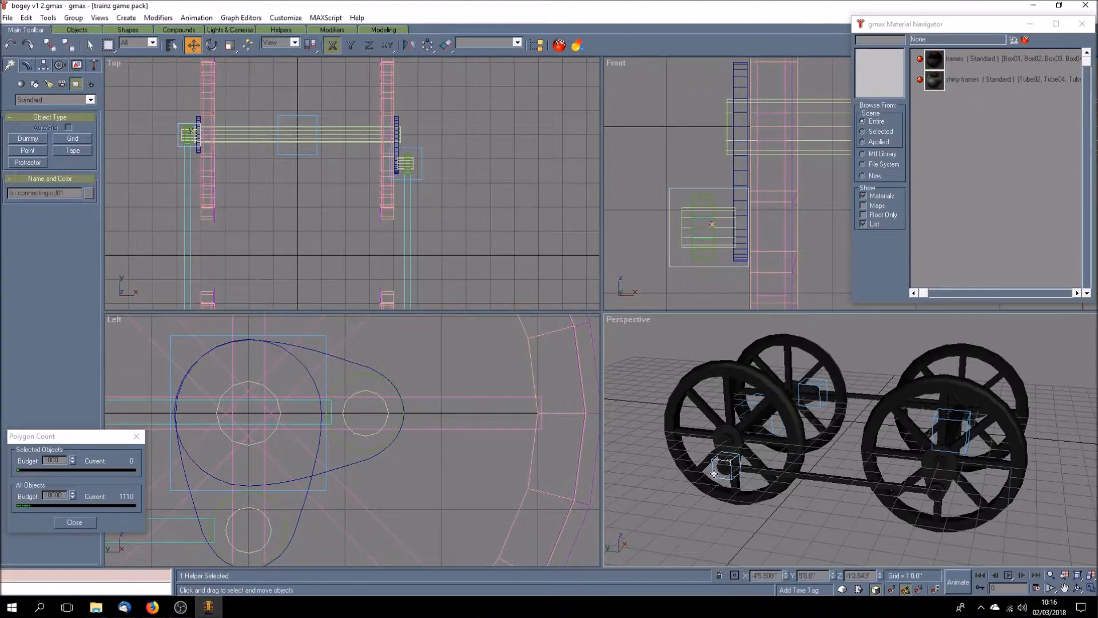
click(52, 46)
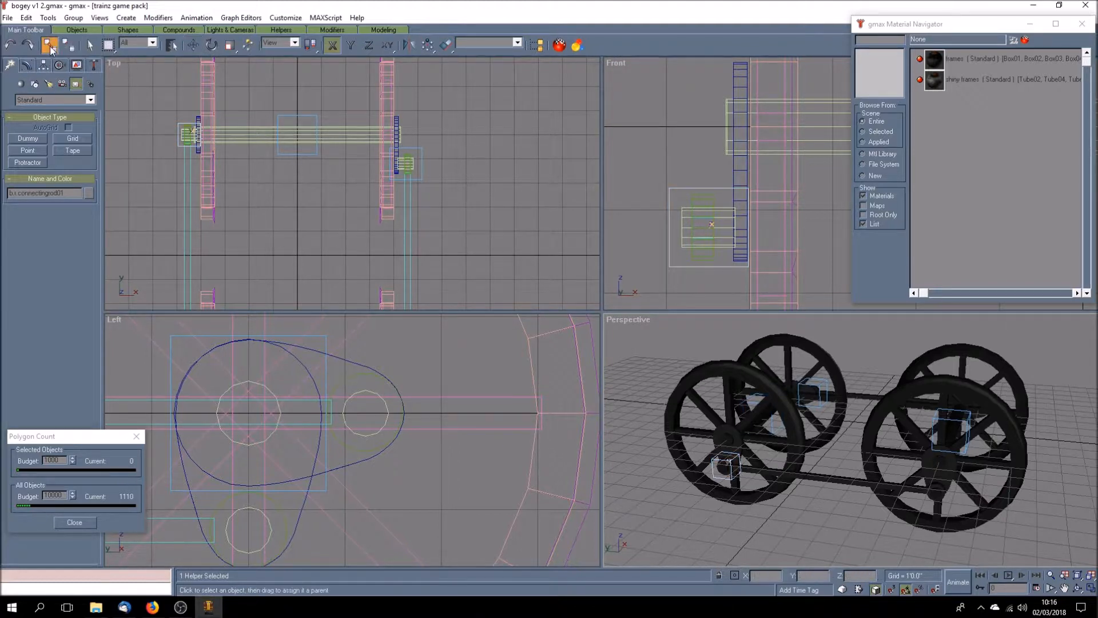
click(172, 45)
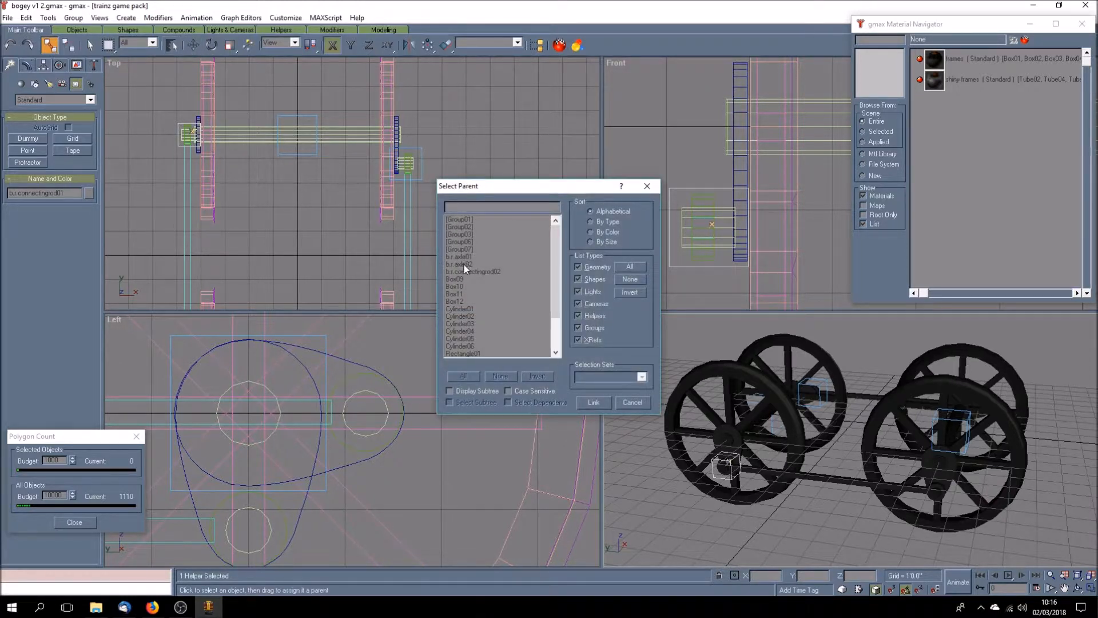
click(452, 391)
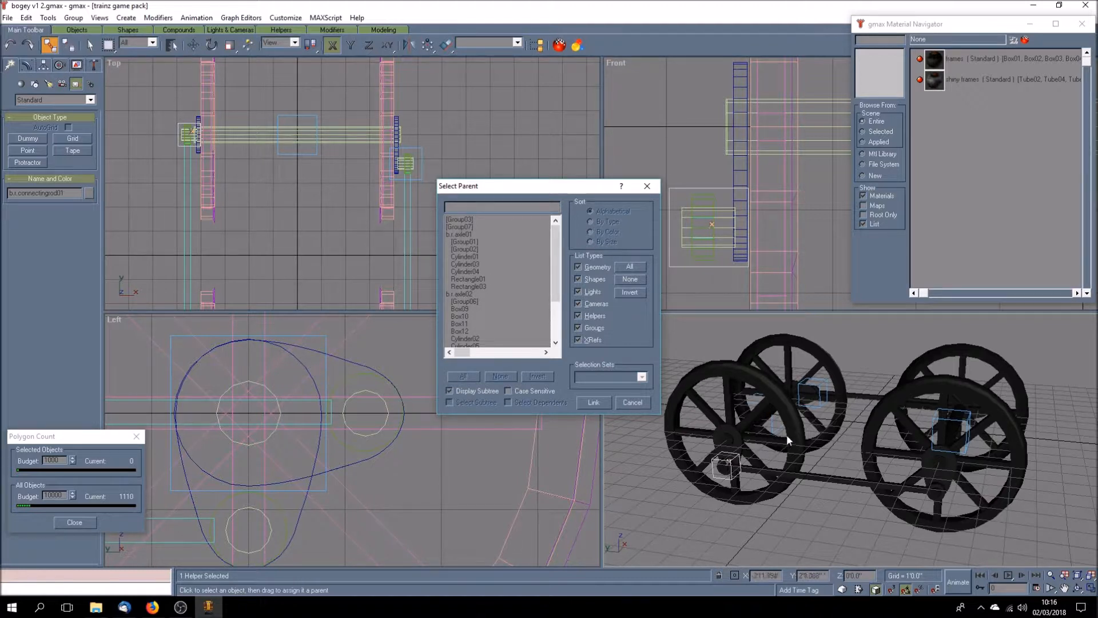
click(464, 294)
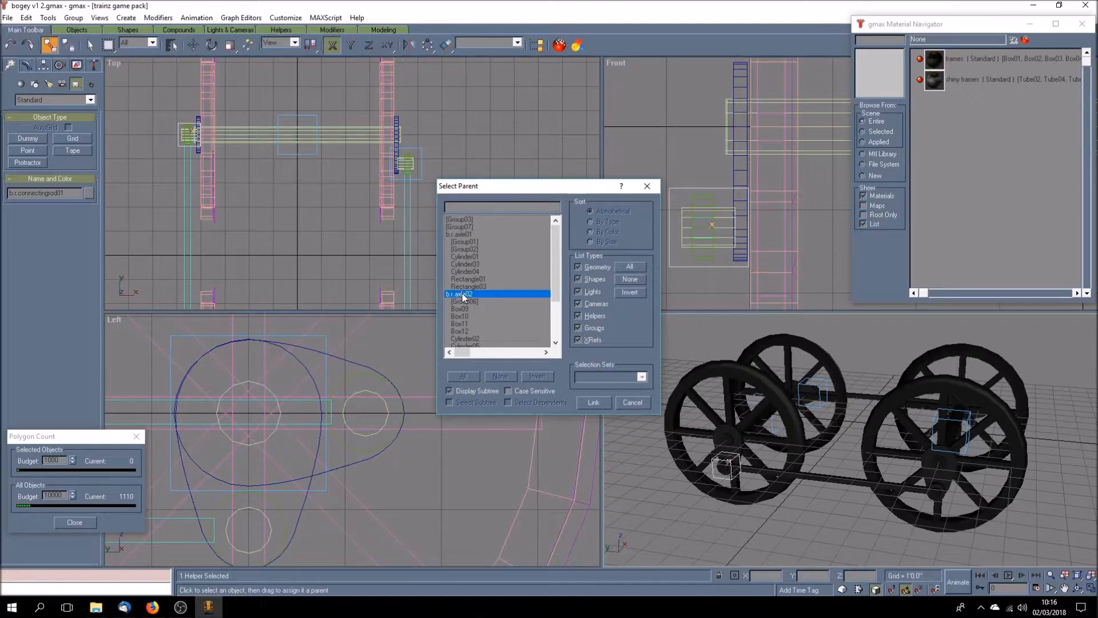
click(597, 404)
Link the b.r.connectingrod02 dummy on the right side of the bogey to the parent b.r.axle02
click(762, 405)
click(815, 406)
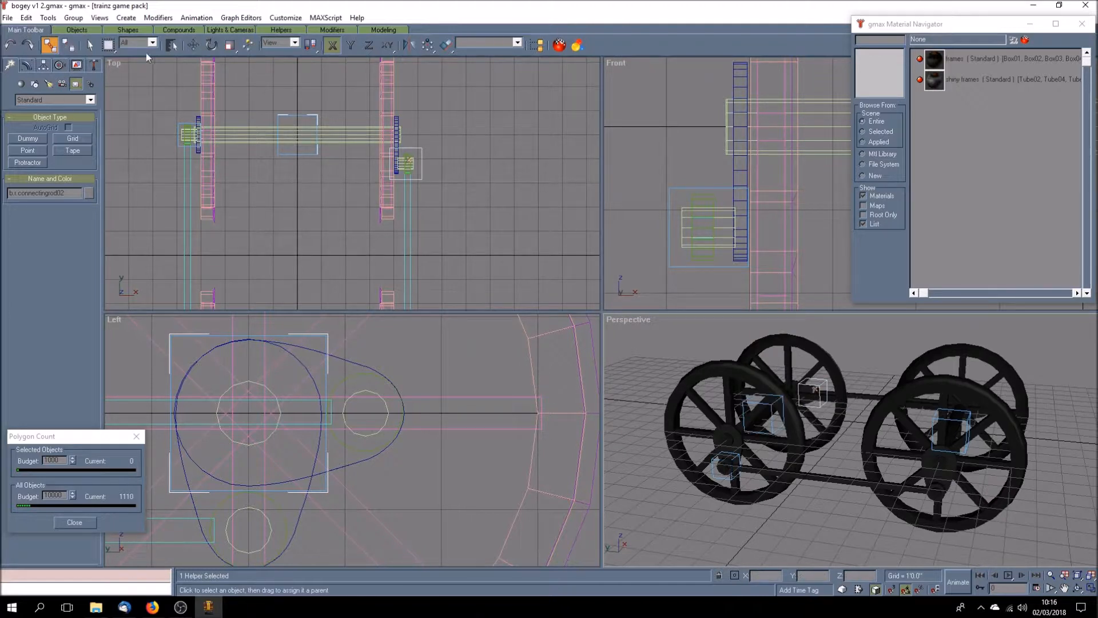
click(172, 46)
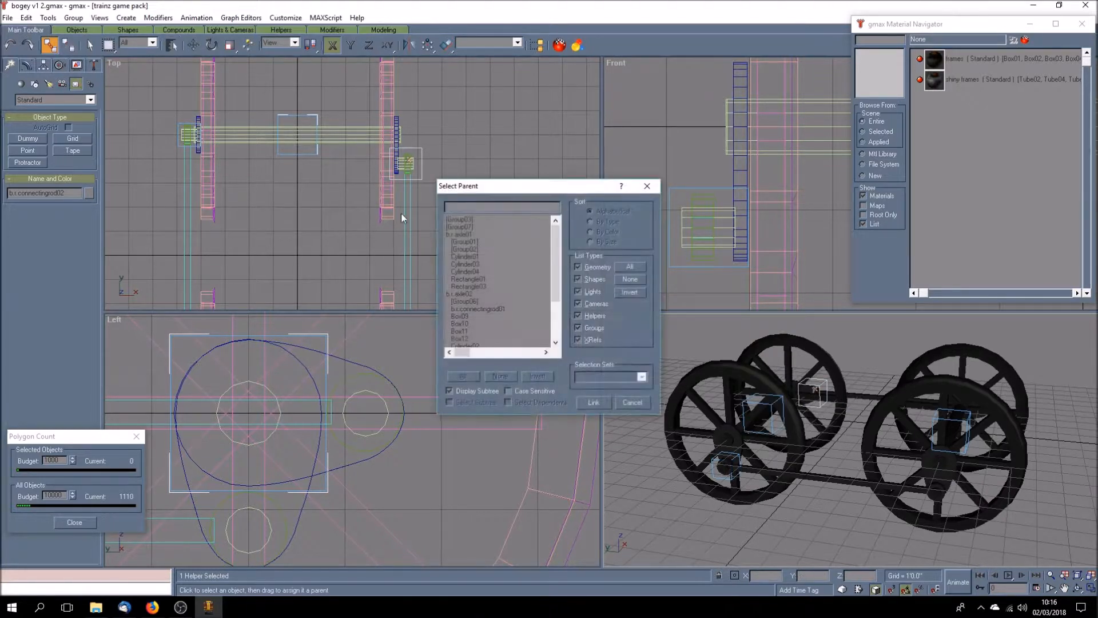
click(472, 294)
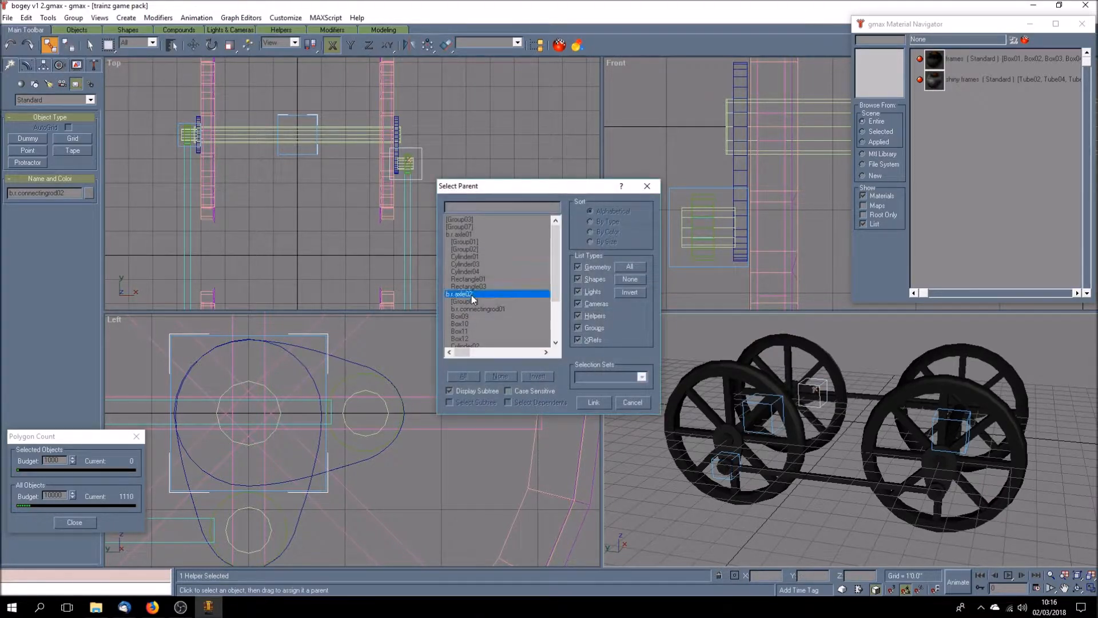
click(594, 403)
Clear the selection and play the animation to check how the linked dummies move, returning to the first frame
click(644, 462)
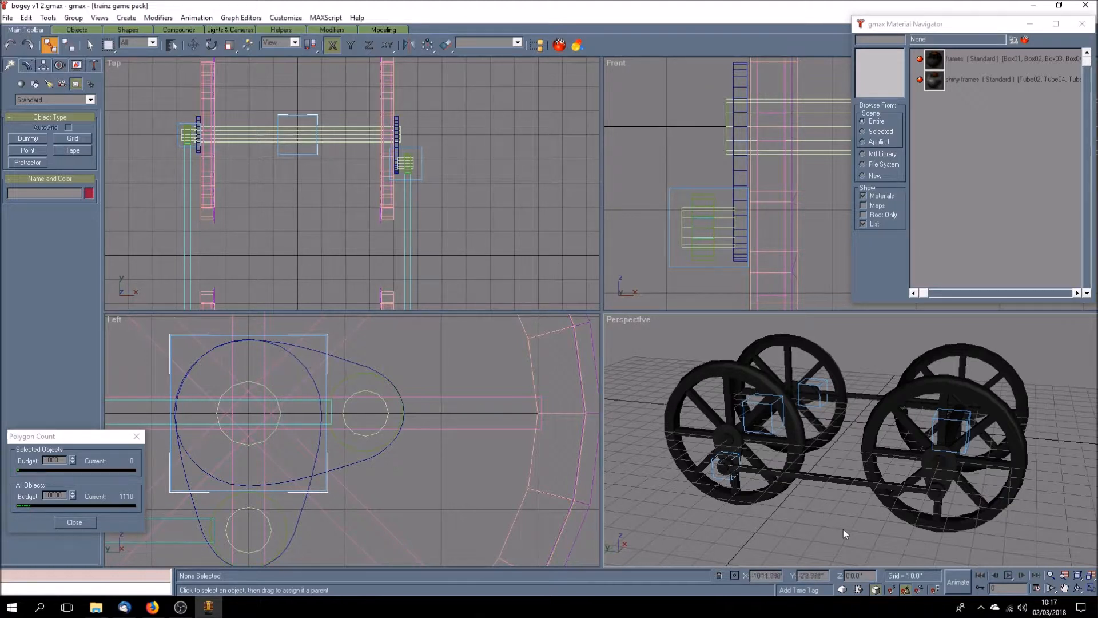
click(1009, 575)
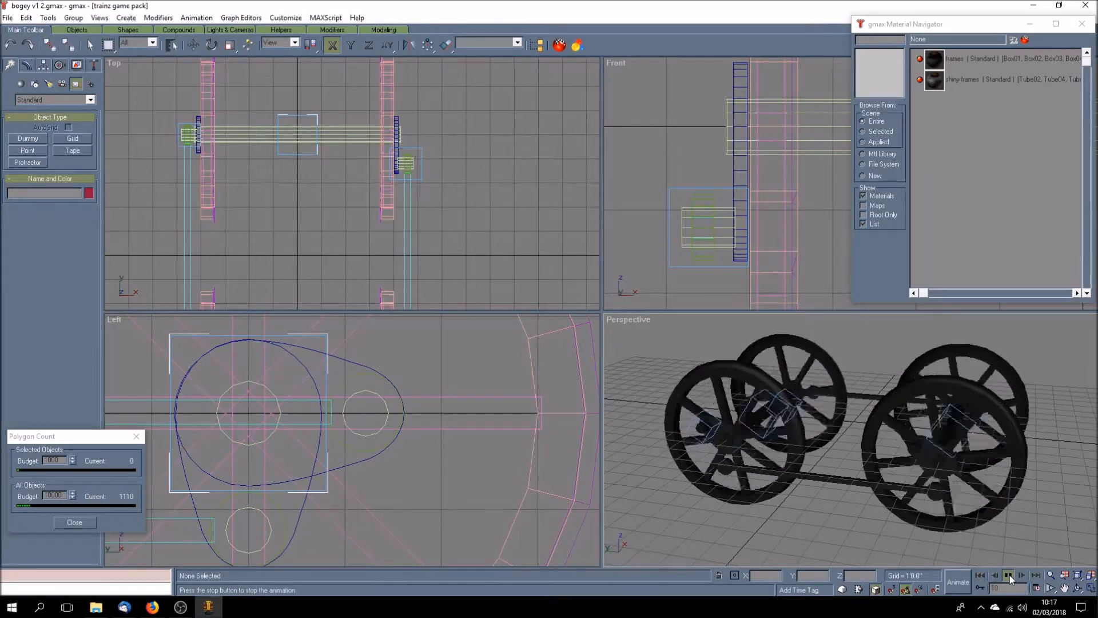
click(980, 575)
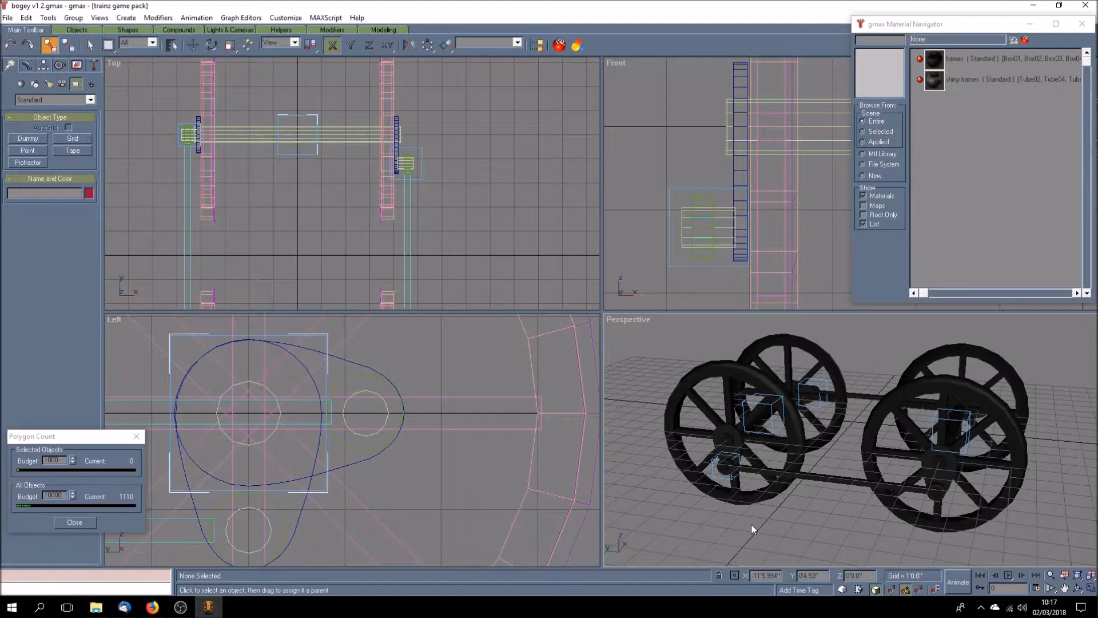
Link the left connecting rod group, Group07, to the b.r.connectingrod01 dummy as its parent
click(825, 476)
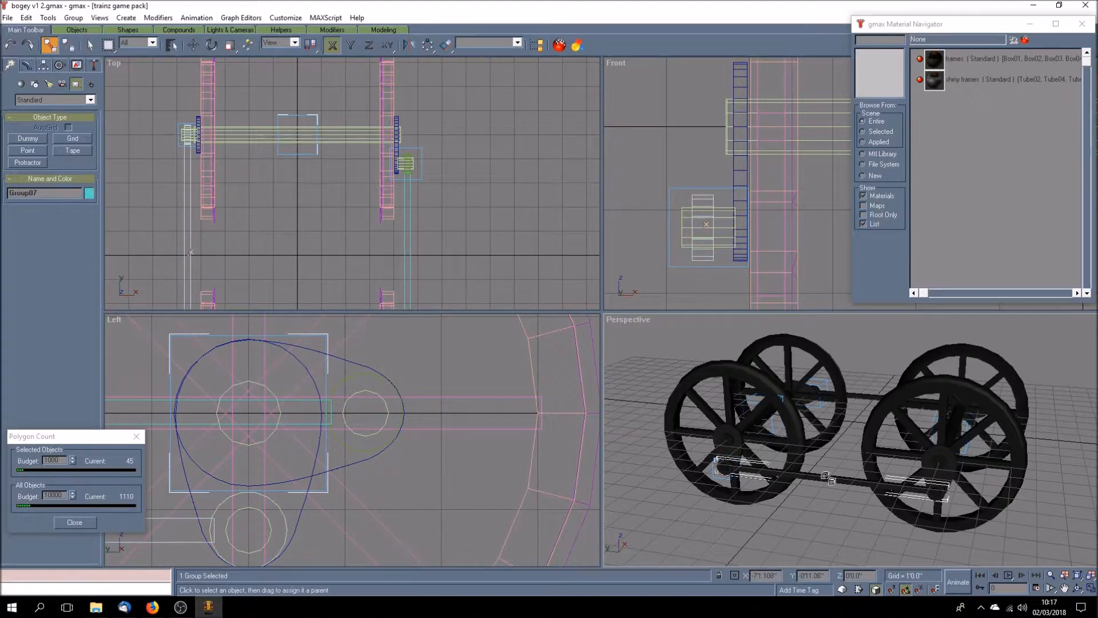
click(171, 45)
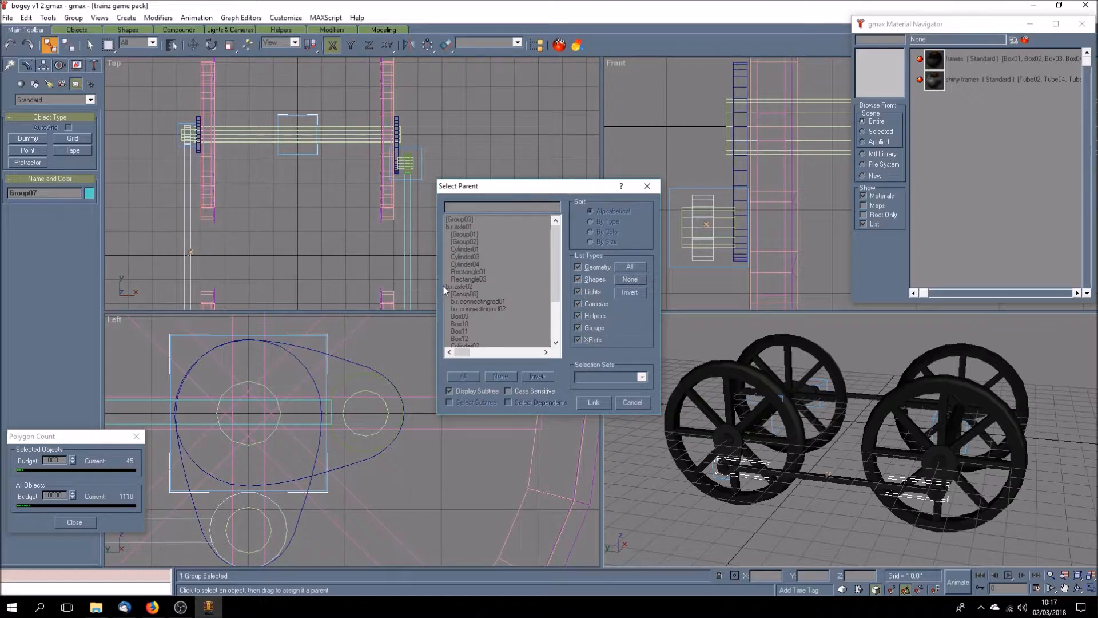
click(495, 303)
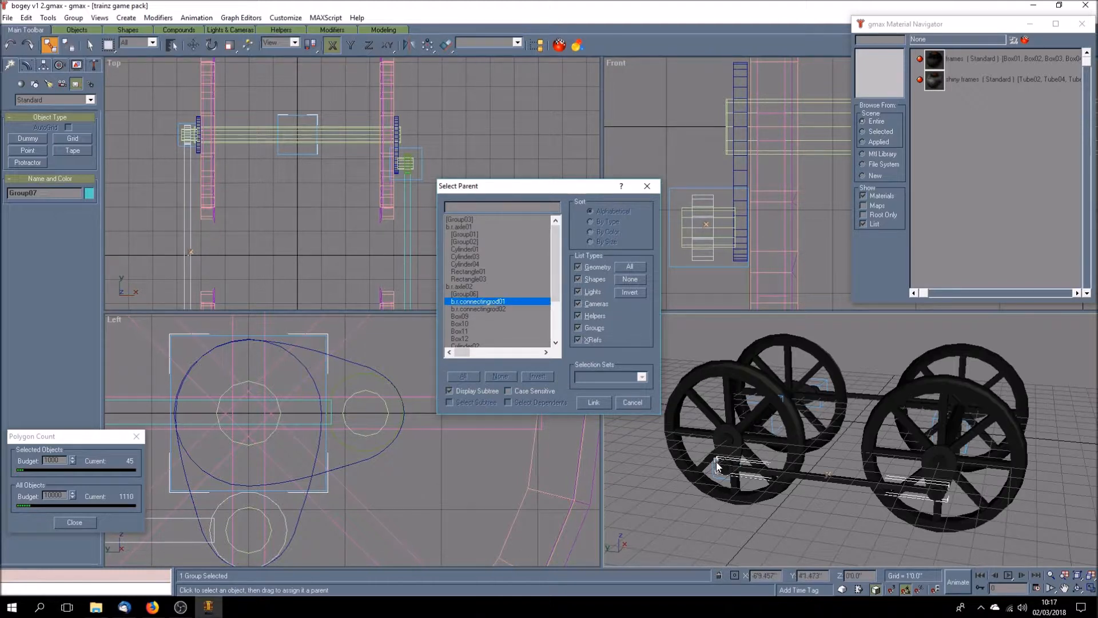
click(603, 403)
Link the right connecting rod group, Group03, to the b.r.connectingrod02 dummy as its parent
click(865, 396)
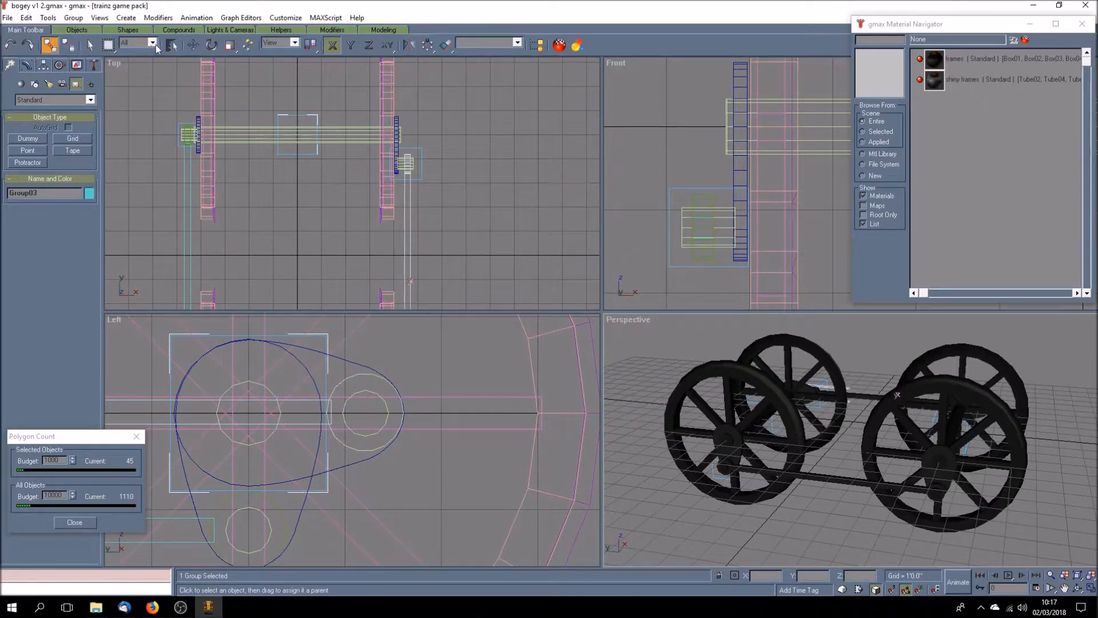
click(170, 46)
click(496, 310)
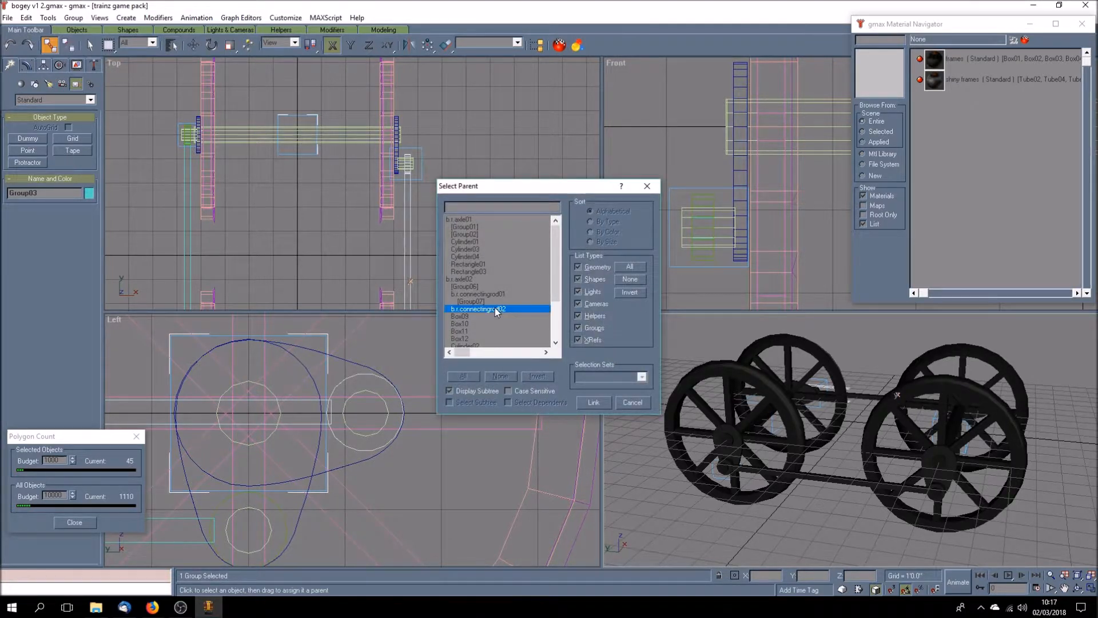
click(593, 404)
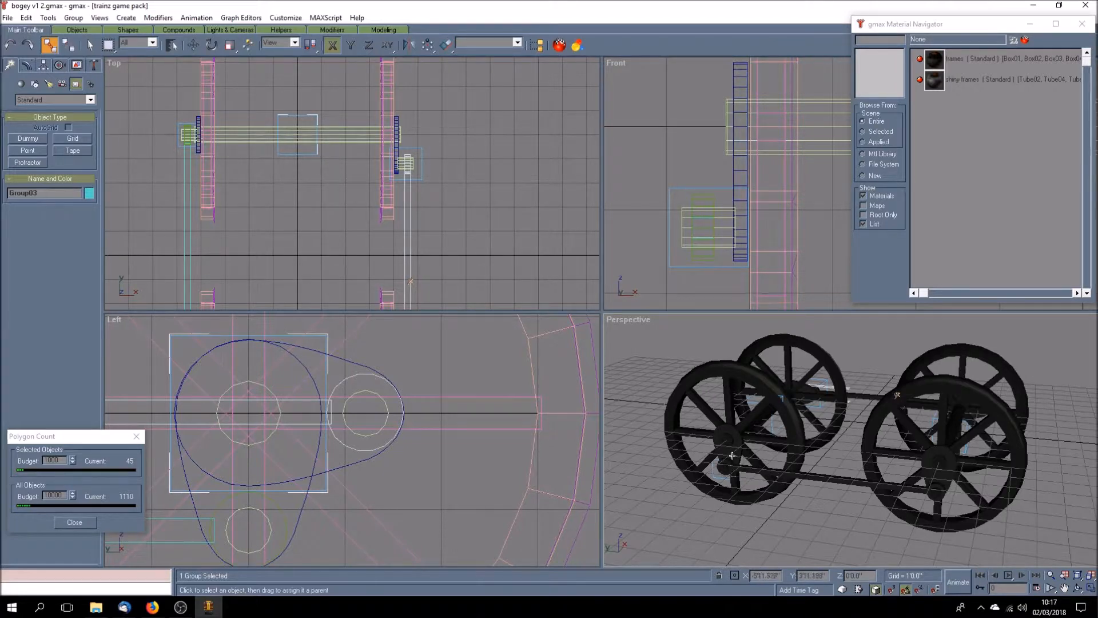
Close the Material Navigator and play the animation in a maximised Perspective view to check the rods' motion, returning to frame 0
click(1091, 587)
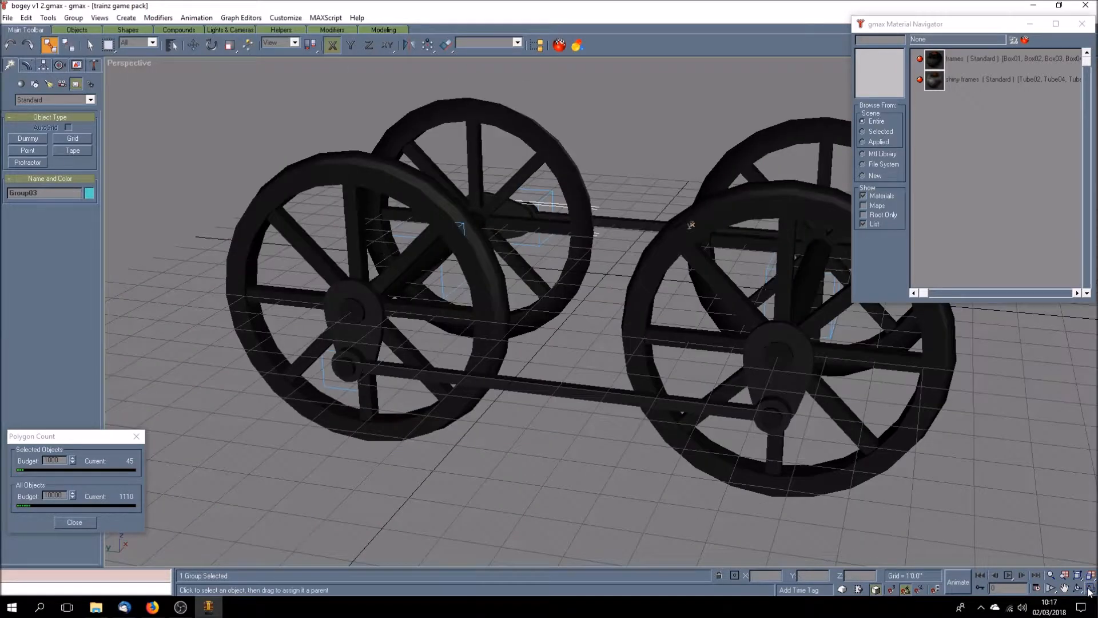
click(578, 465)
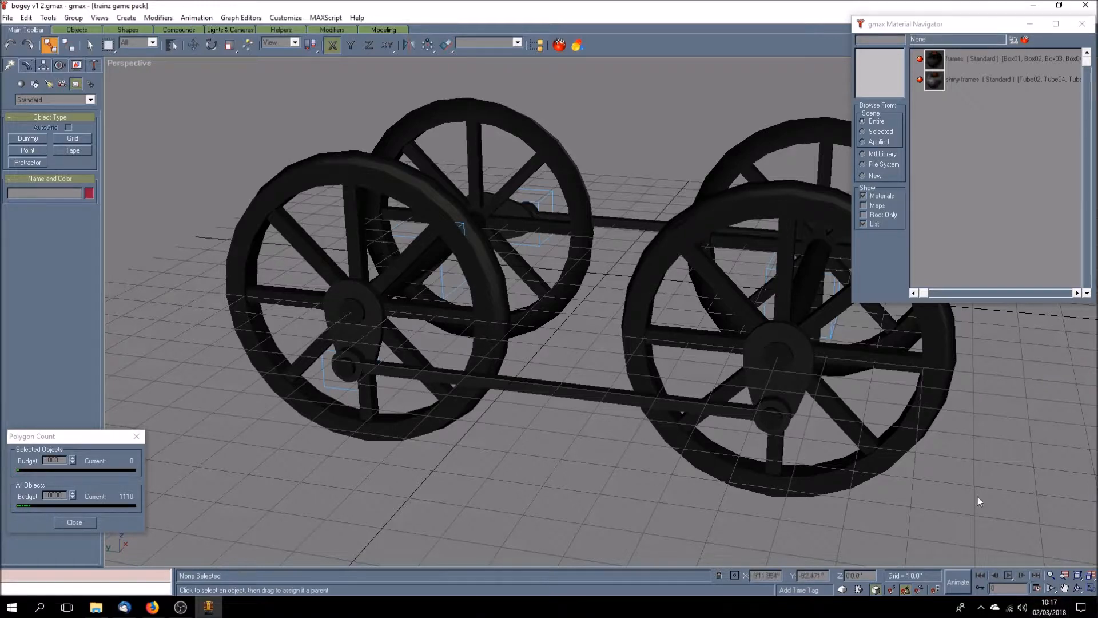
click(1081, 23)
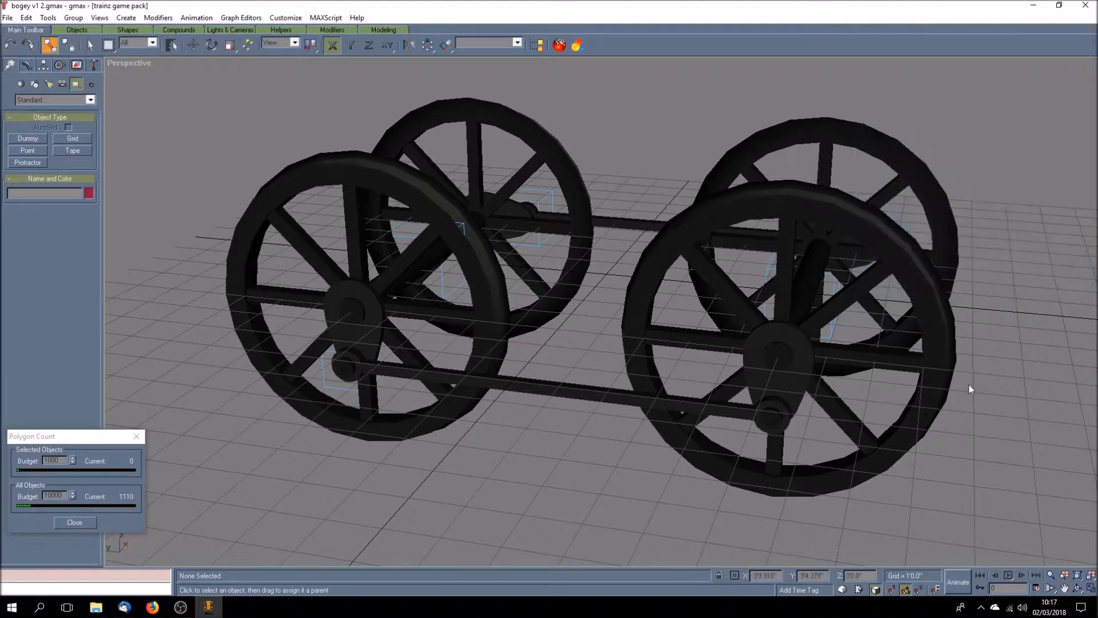
click(1008, 575)
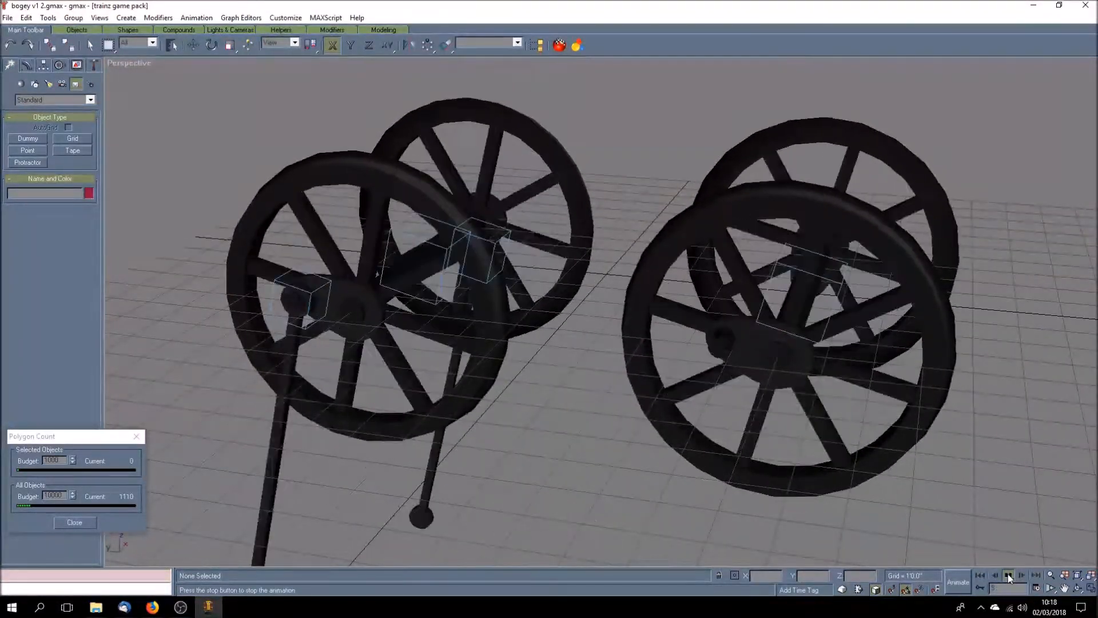
click(979, 574)
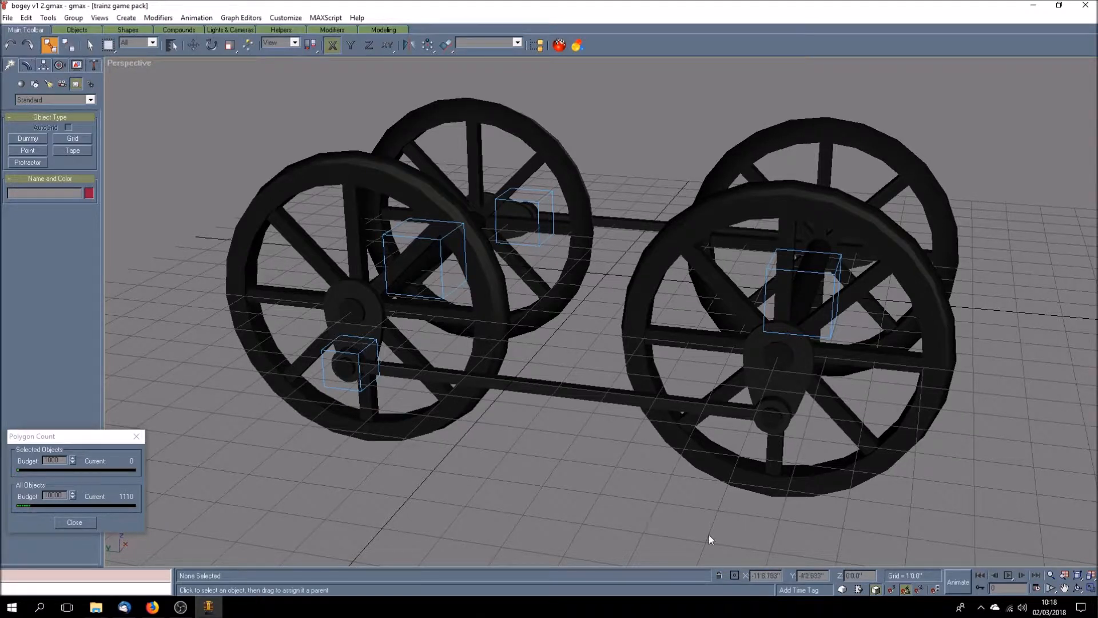
Select the b.r.connectingrod01 dummy and maximise the Left view with both wheelsets centred in it
click(1091, 588)
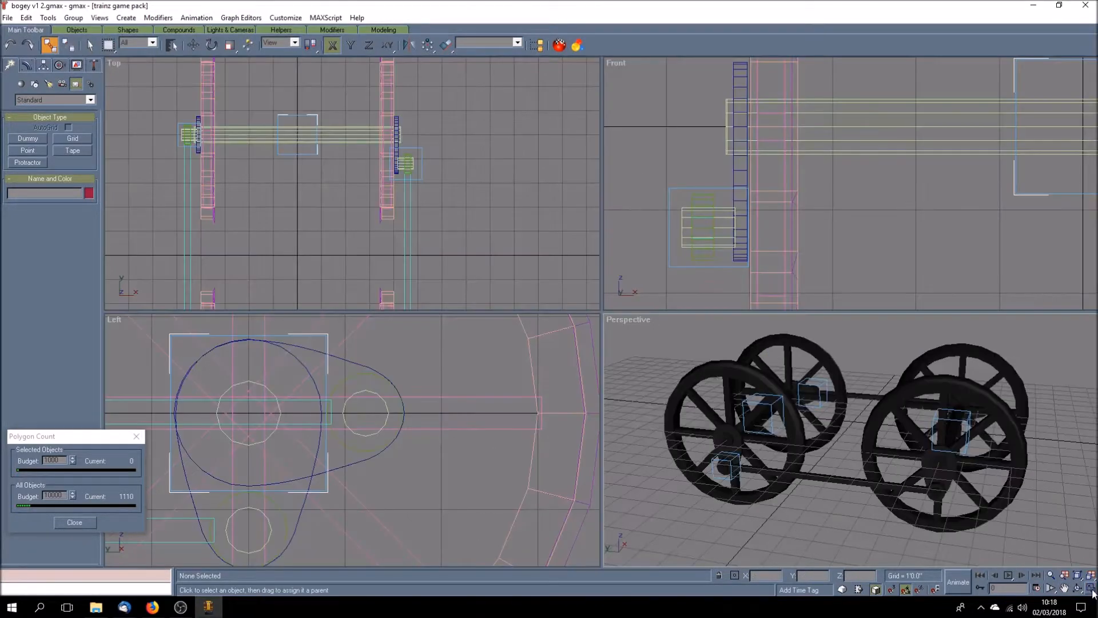
click(458, 465)
scroll(475, 459, down, 6)
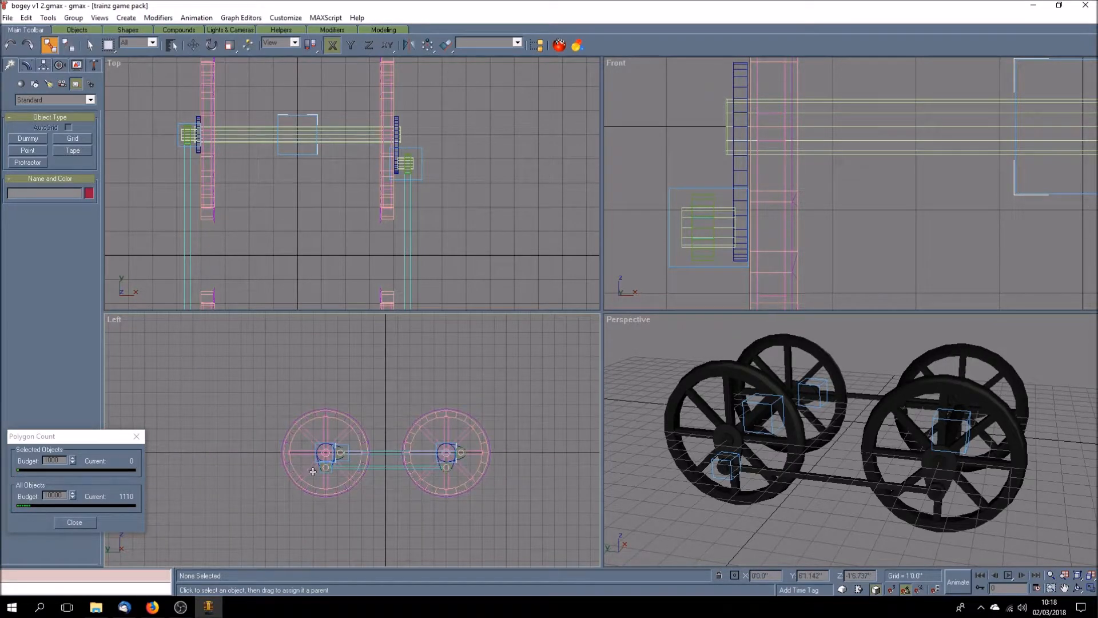
scroll(337, 469, up, 2)
scroll(354, 475, up, 3)
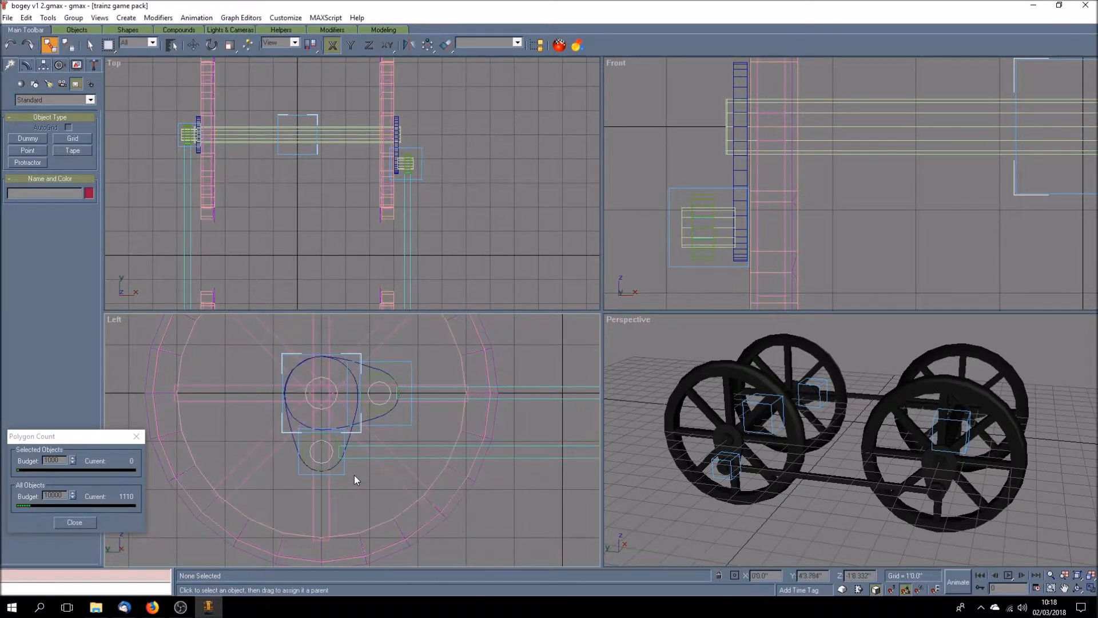
scroll(355, 476, down, 5)
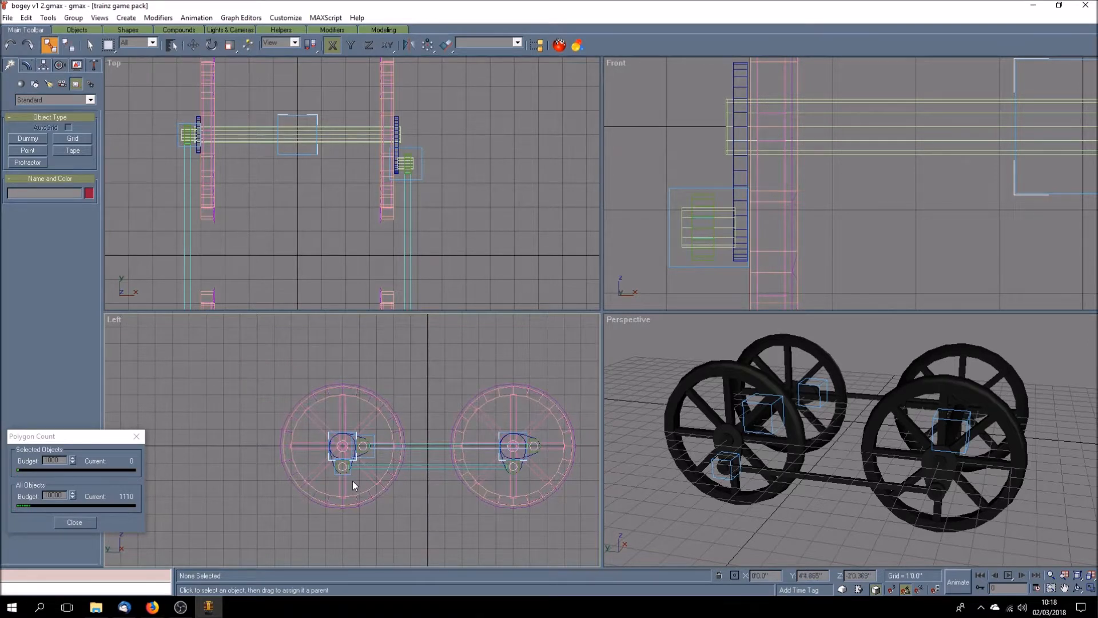
click(348, 472)
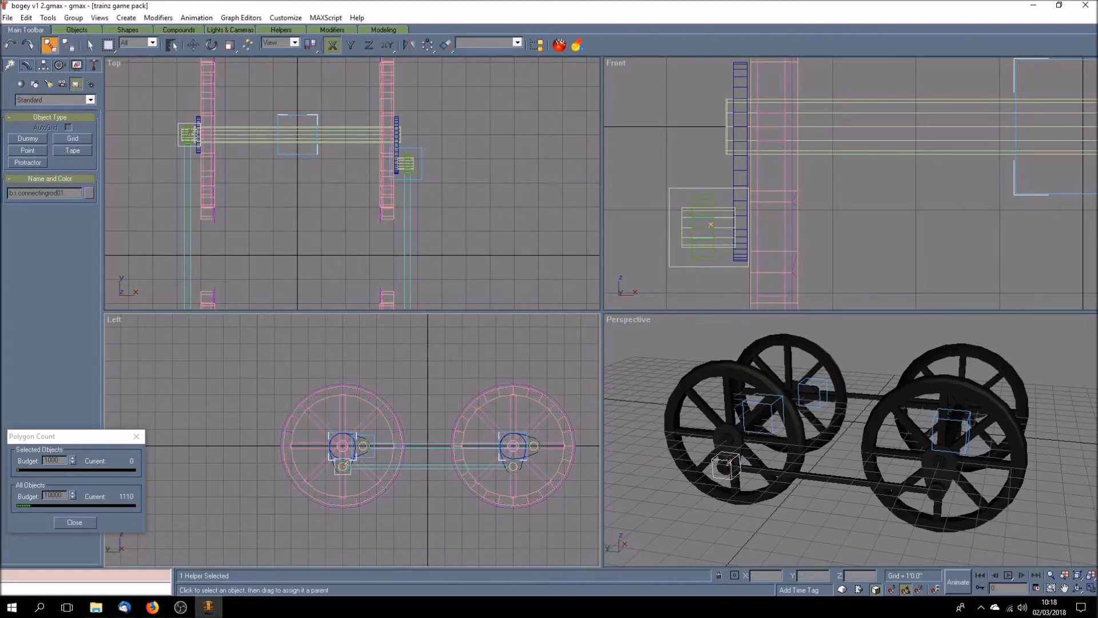
click(1092, 588)
click(1064, 588)
drag(699, 368, 561, 368)
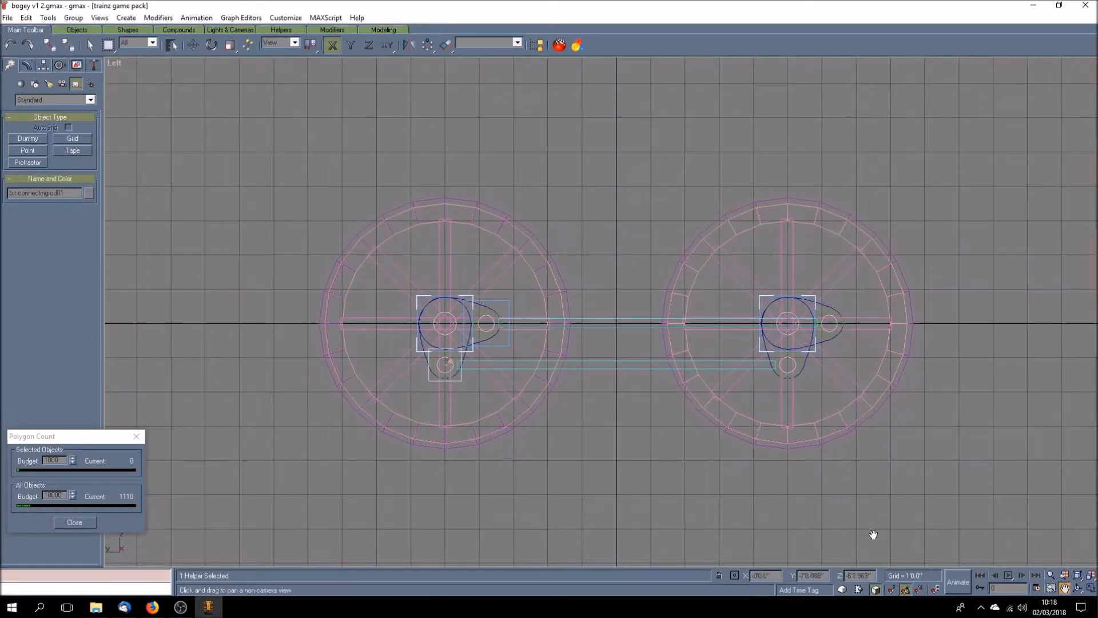
Turn on Animate and, at the frame where the left rod hangs vertically, rotate the b.r.connectingrod01 dummy until its rod is horizontal
click(962, 590)
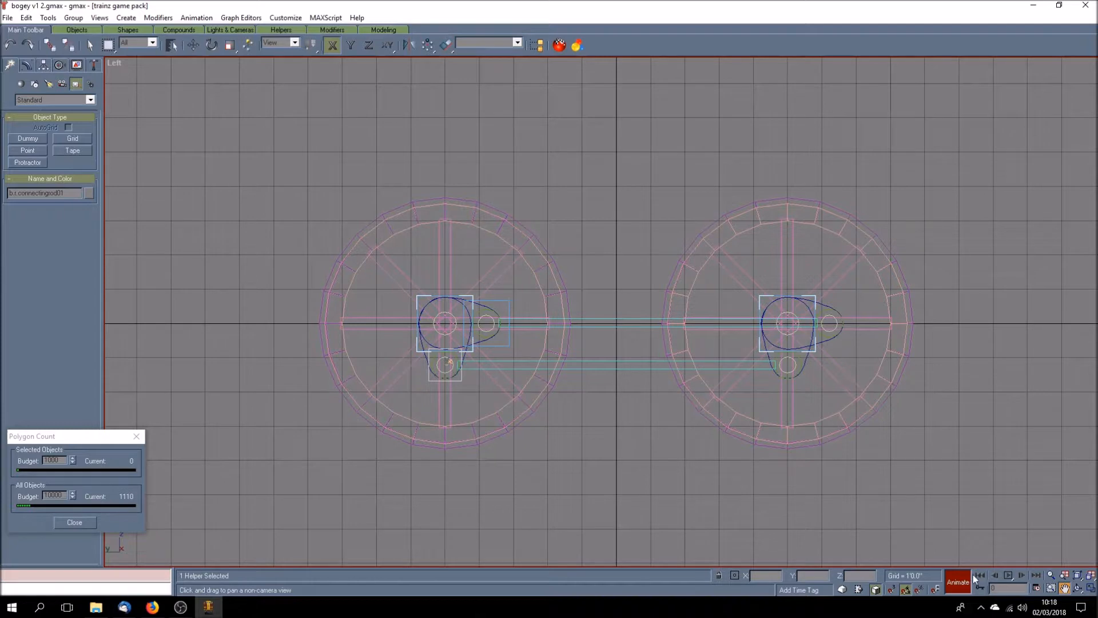
click(997, 575)
click(1022, 575)
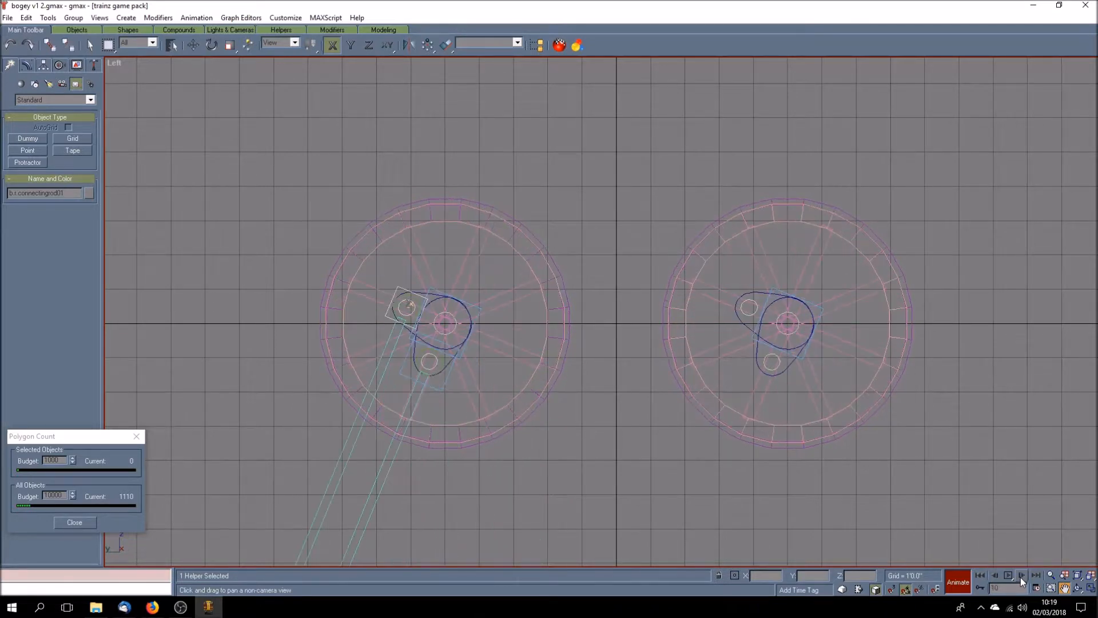
click(982, 575)
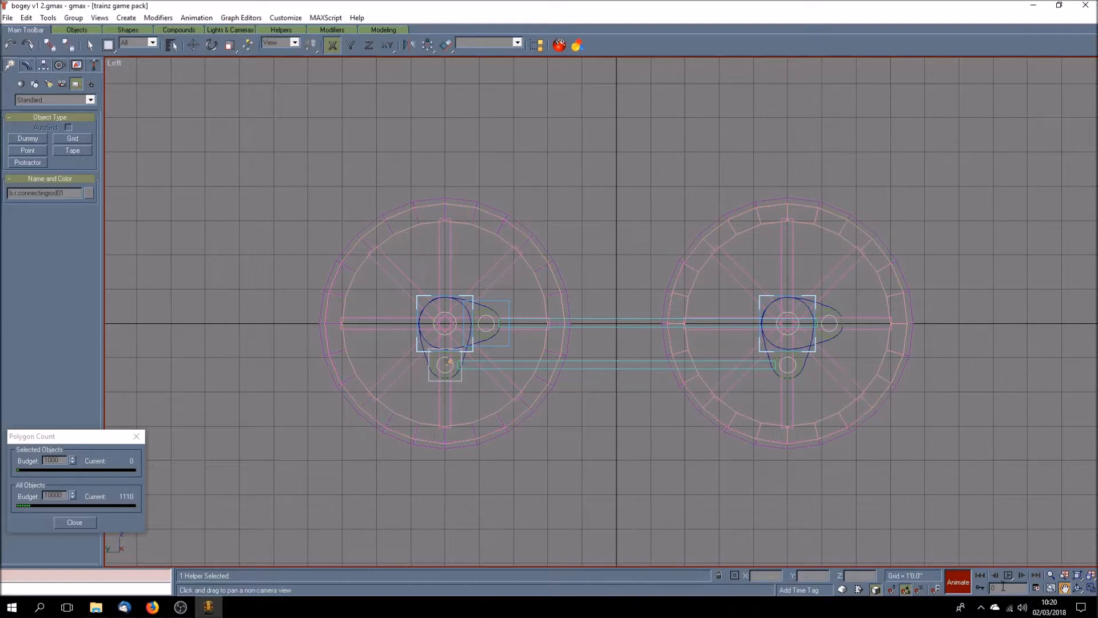
key(Return)
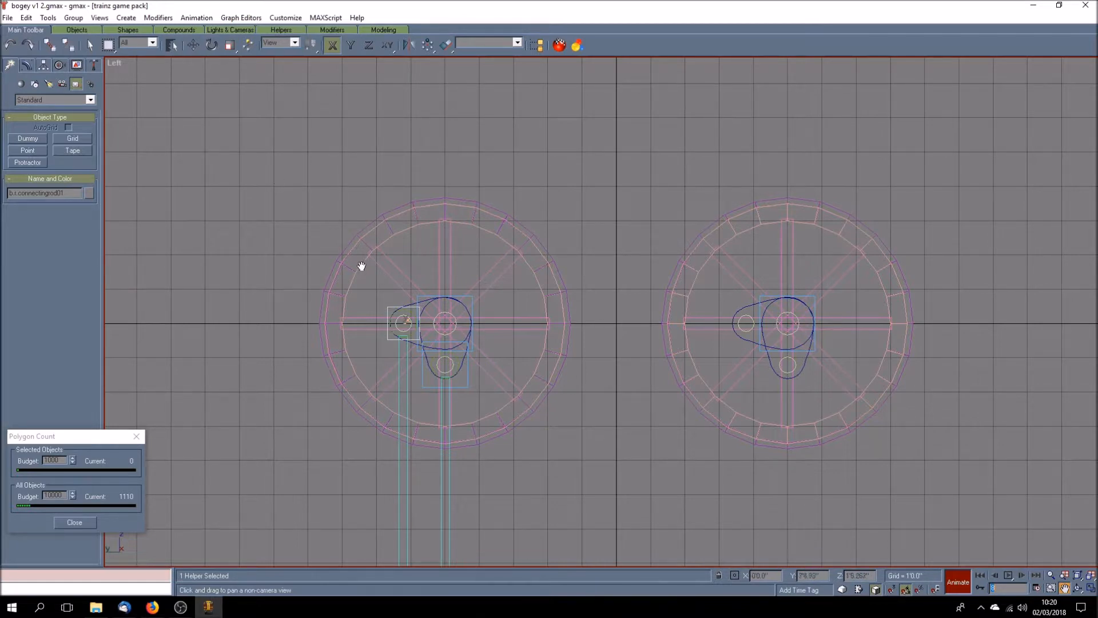
click(211, 48)
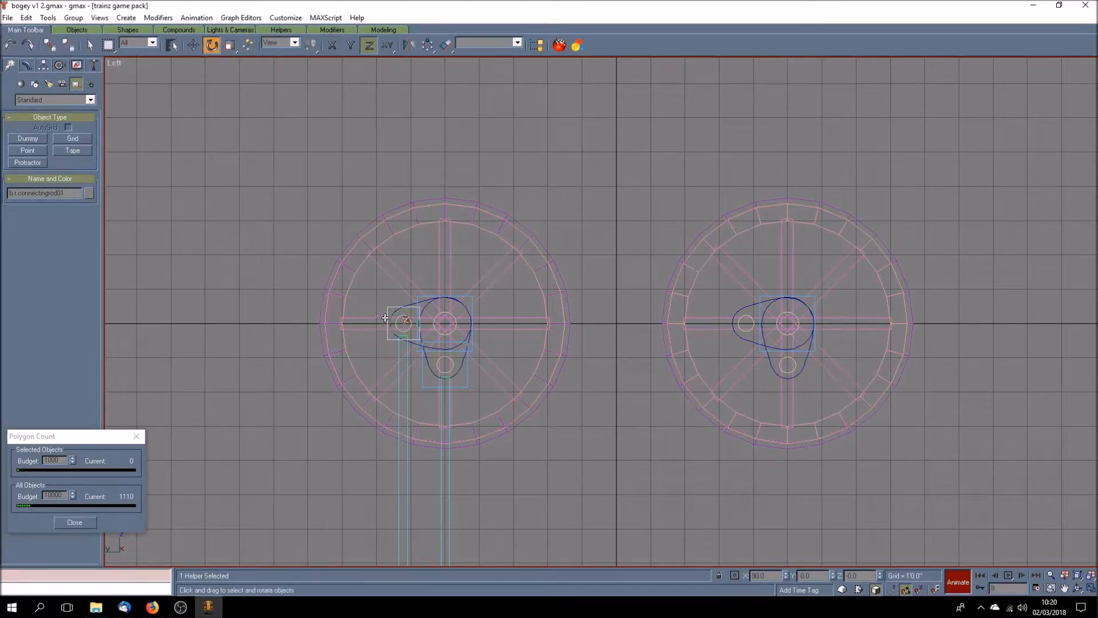
drag(386, 317, 397, 370)
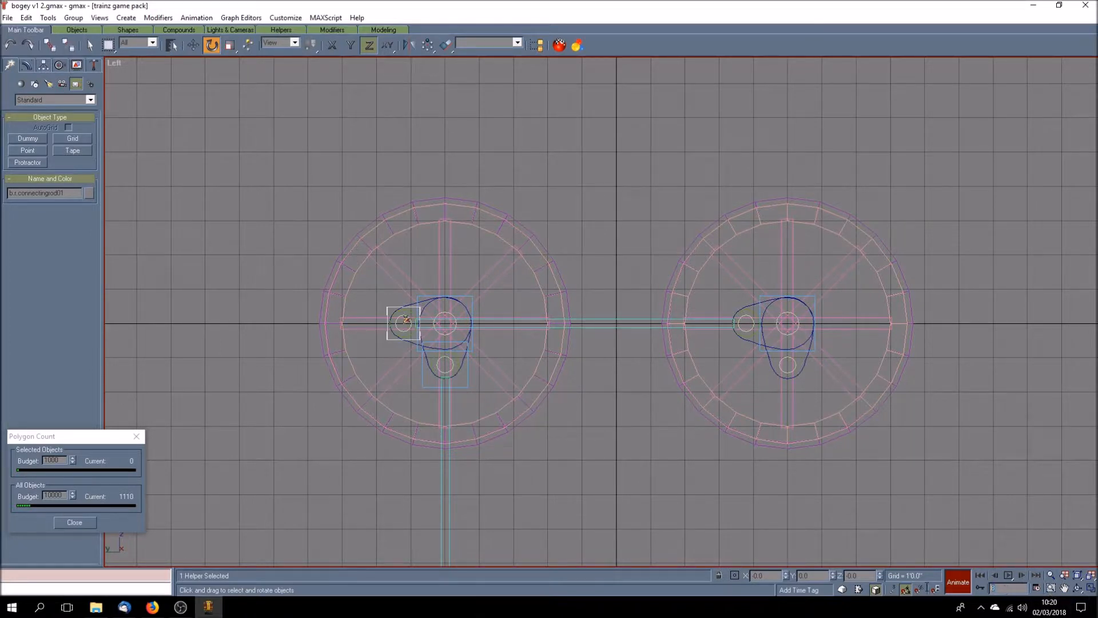
Rotate the b.r.connectingrod01 dummy at frames 16 and 24 until its connecting rod is horizontal at both
key(Return)
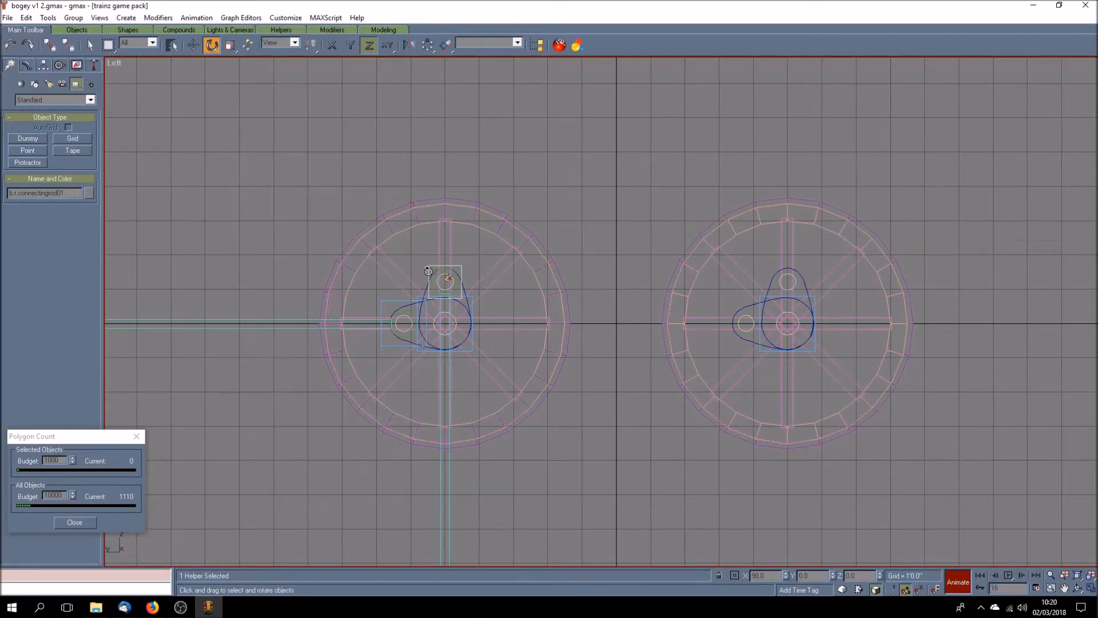
drag(428, 270, 434, 322)
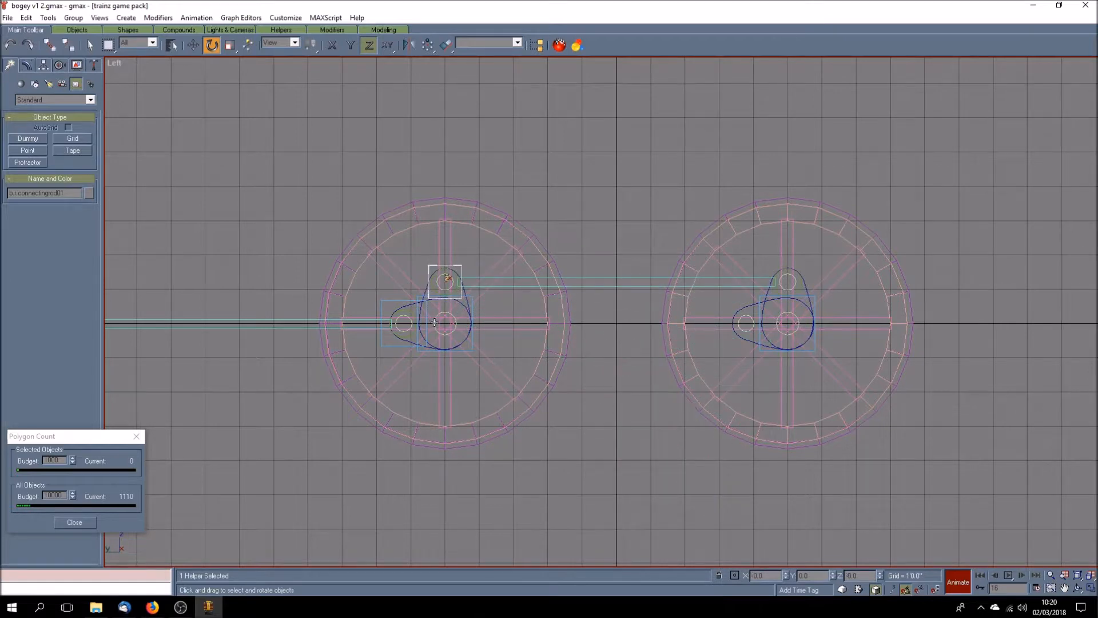
drag(1004, 589, 974, 588)
text(24)
key(Return)
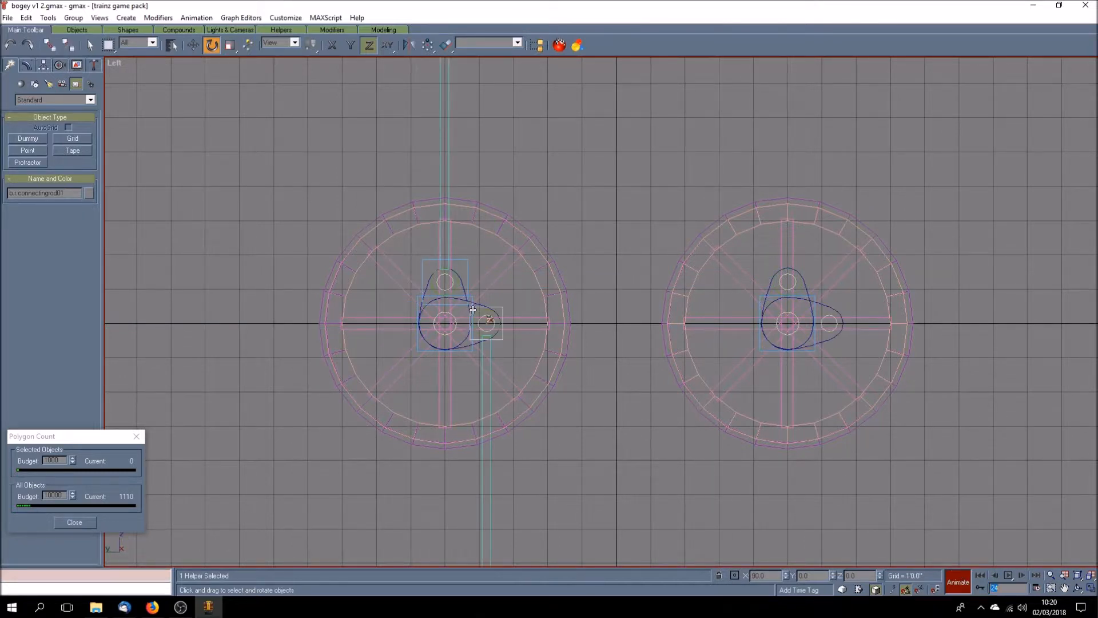
drag(471, 307, 474, 358)
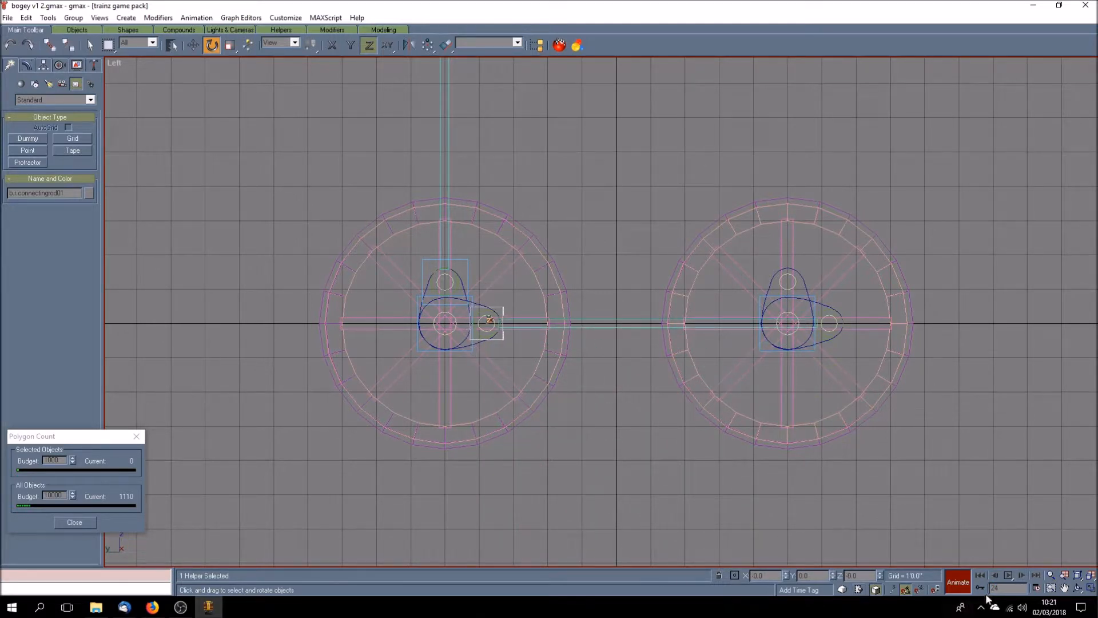
Move the animation to frame 32, turn off Animate and return to frame 0
double_click(1003, 589)
text(32)
key(Return)
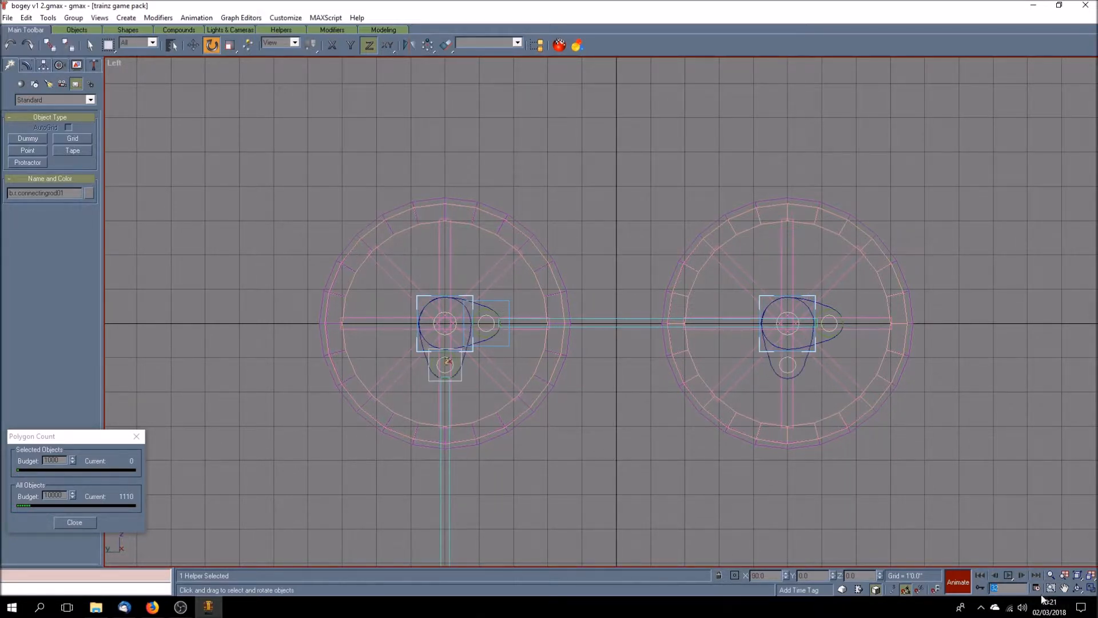
click(958, 581)
click(984, 577)
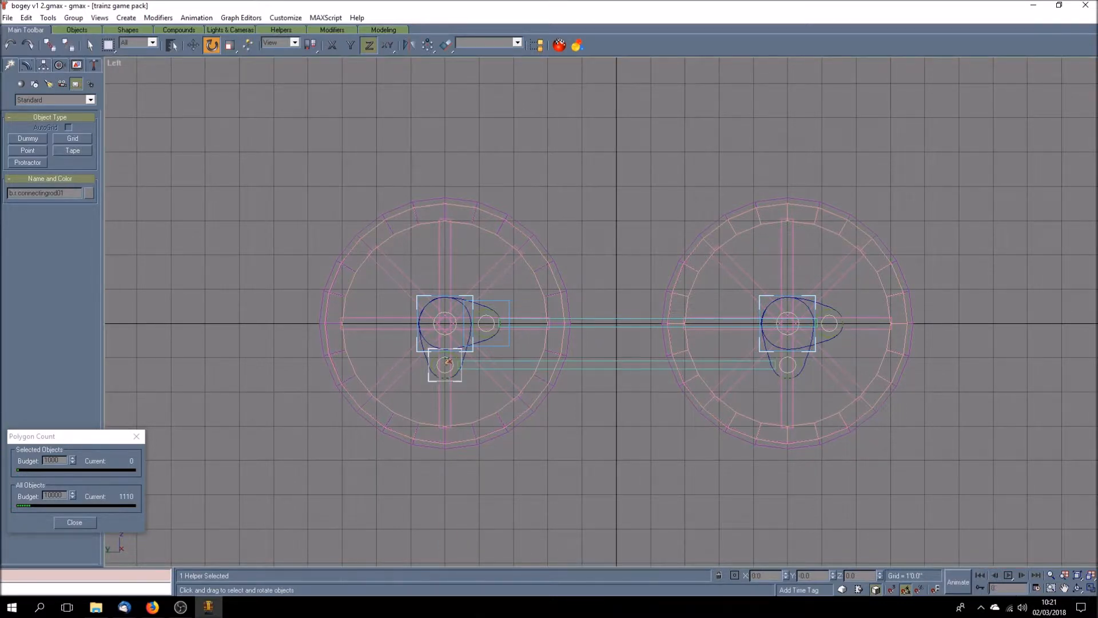
Play the animation in a maximised Perspective view to check the first rod's motion, returning to frame 0
click(1091, 588)
click(1002, 545)
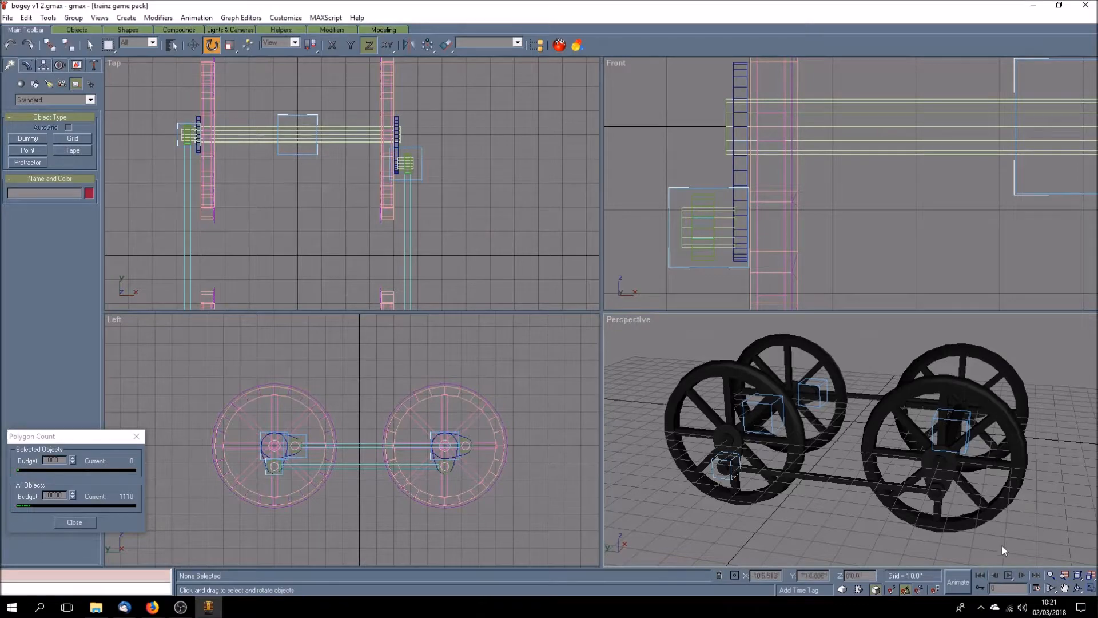
click(1092, 589)
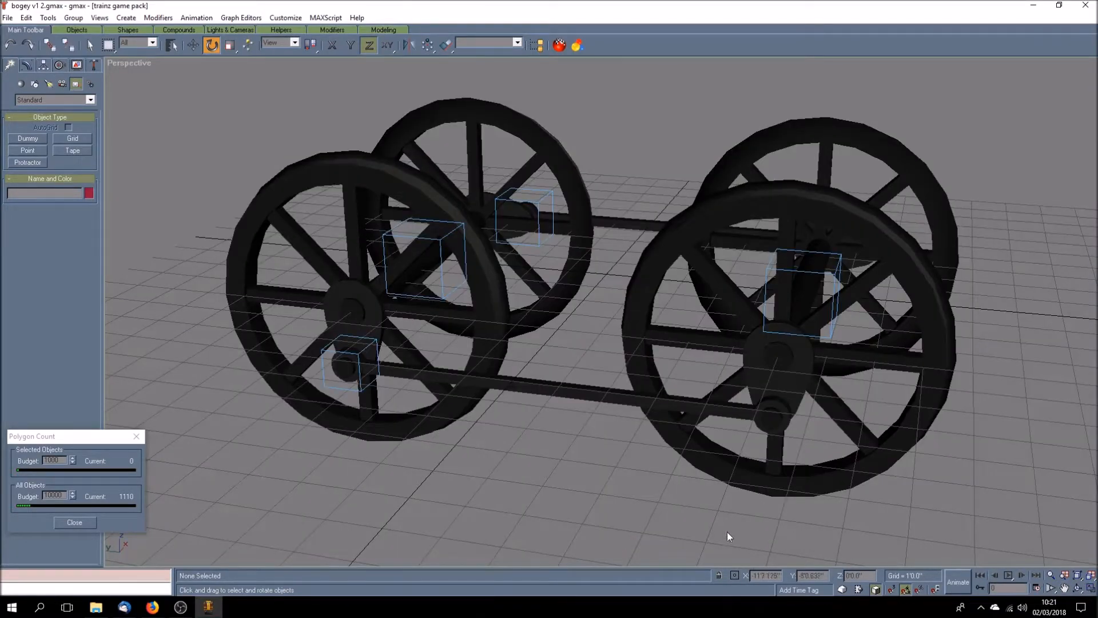
click(1008, 576)
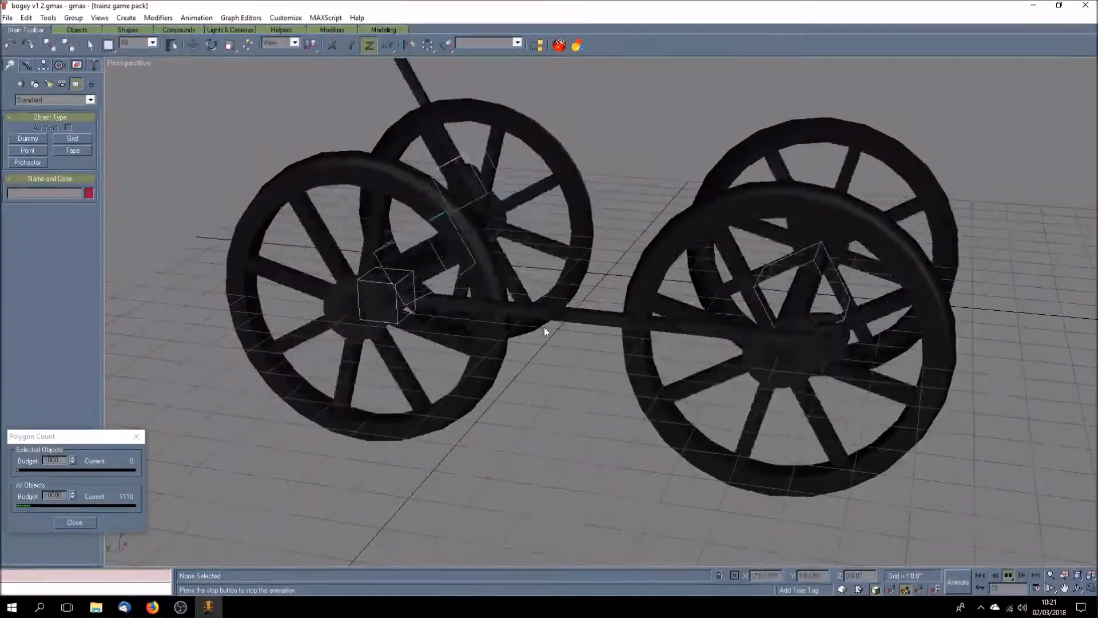
click(1010, 575)
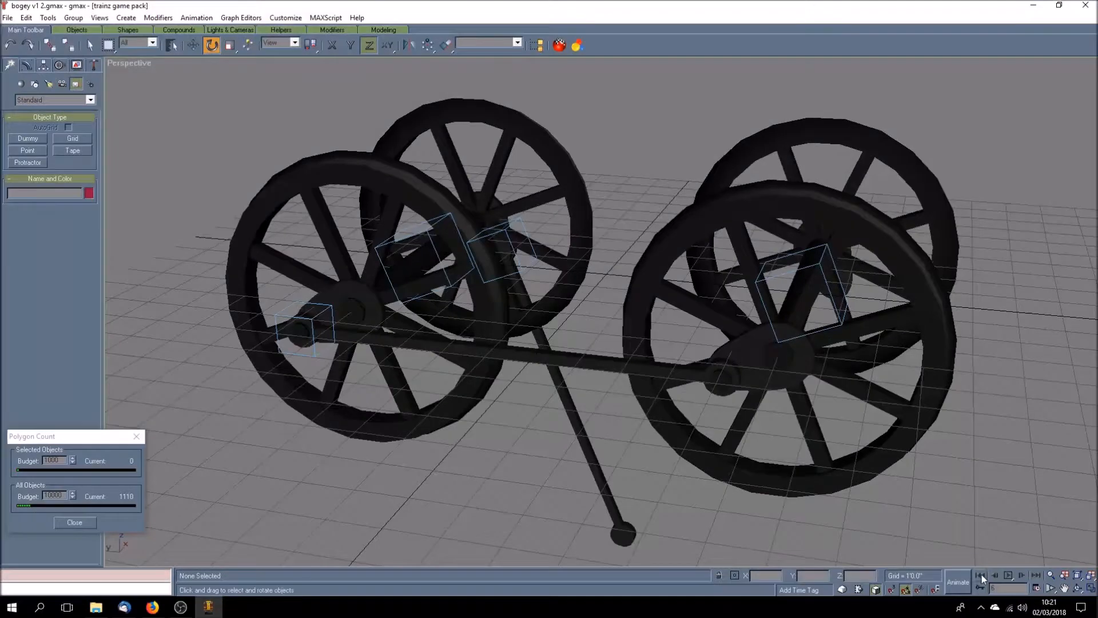
click(981, 575)
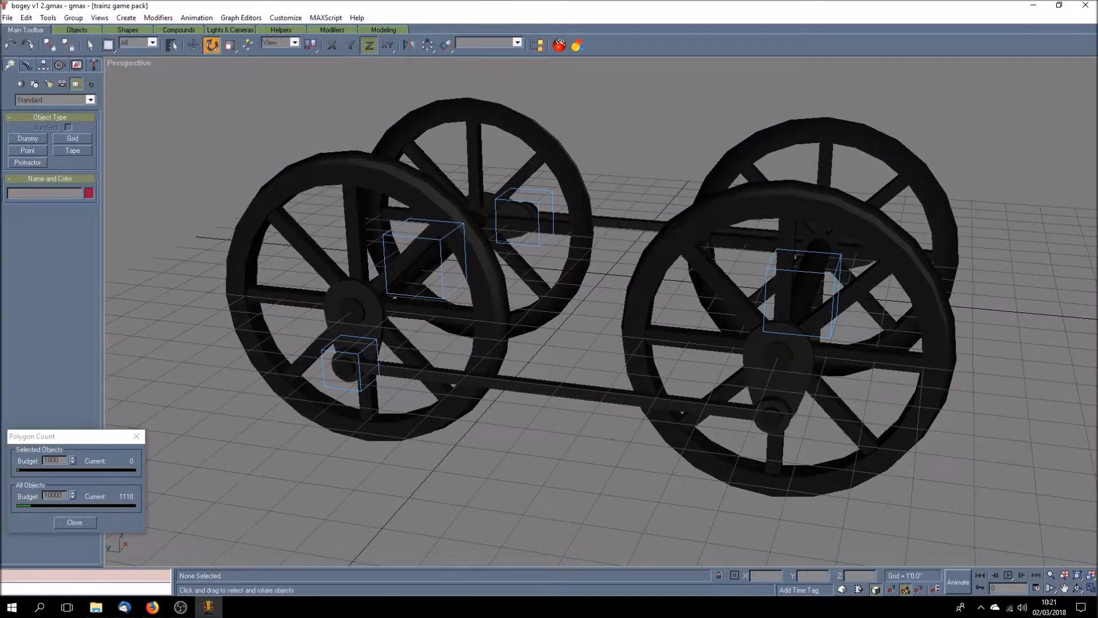
In the maximised Left view with Animate on, rotate the b.r.connectingrod02 dummy at the first quarter-turn frame until its rod is horizontal
click(1091, 588)
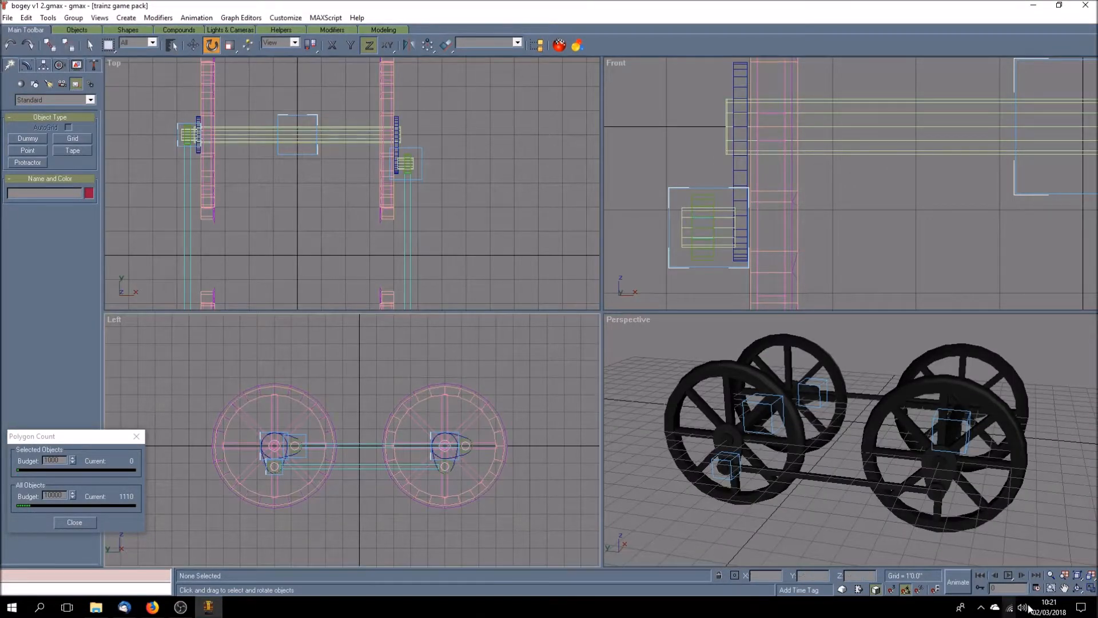
click(1091, 588)
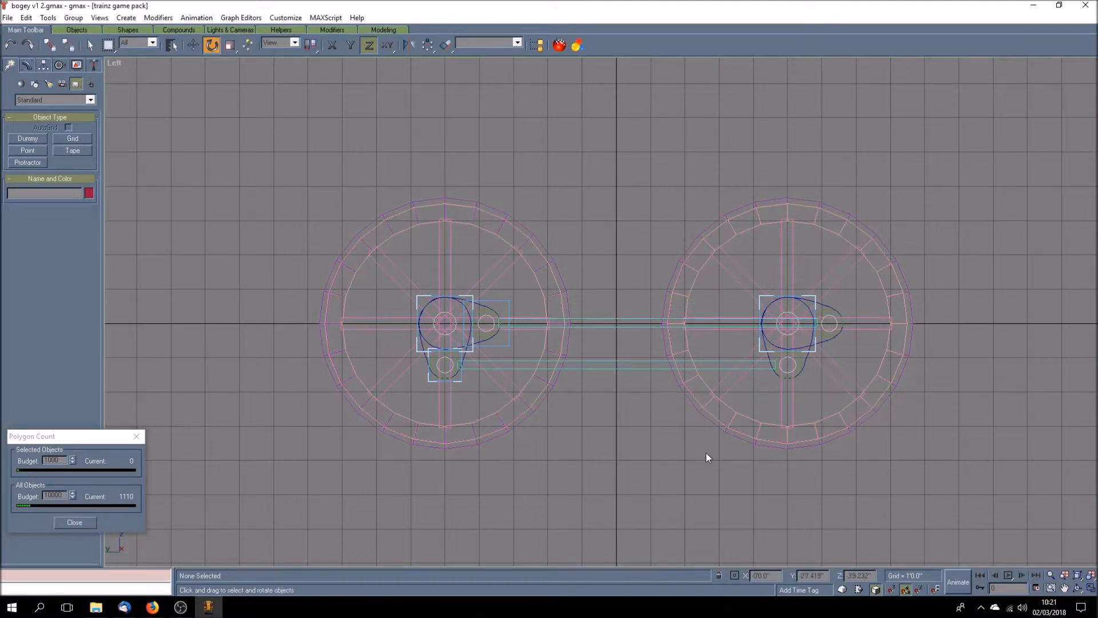
click(507, 343)
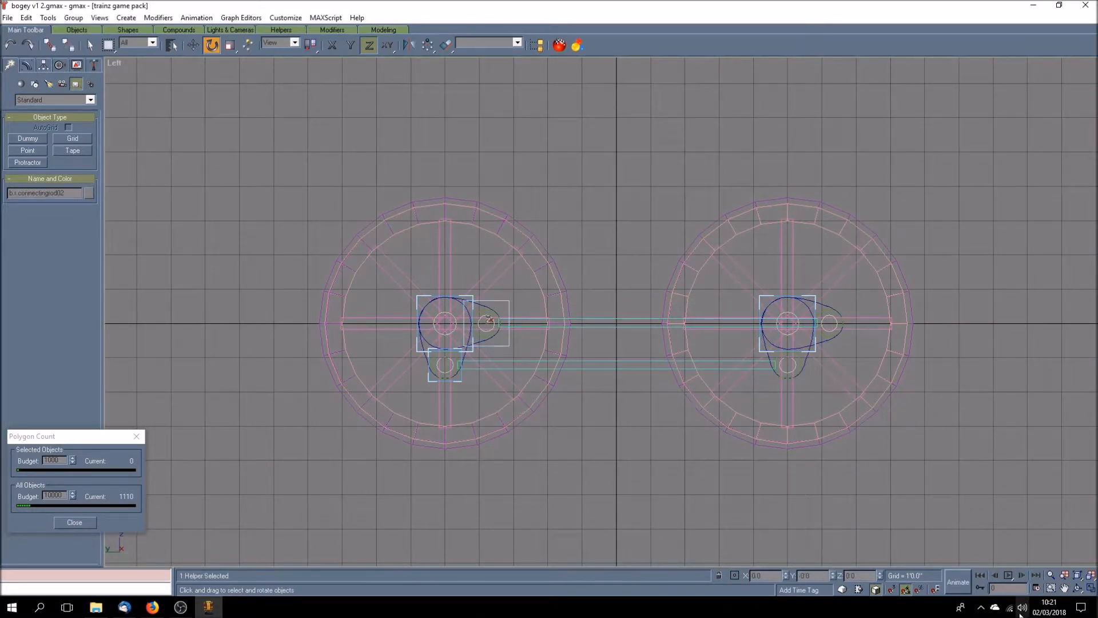
click(959, 590)
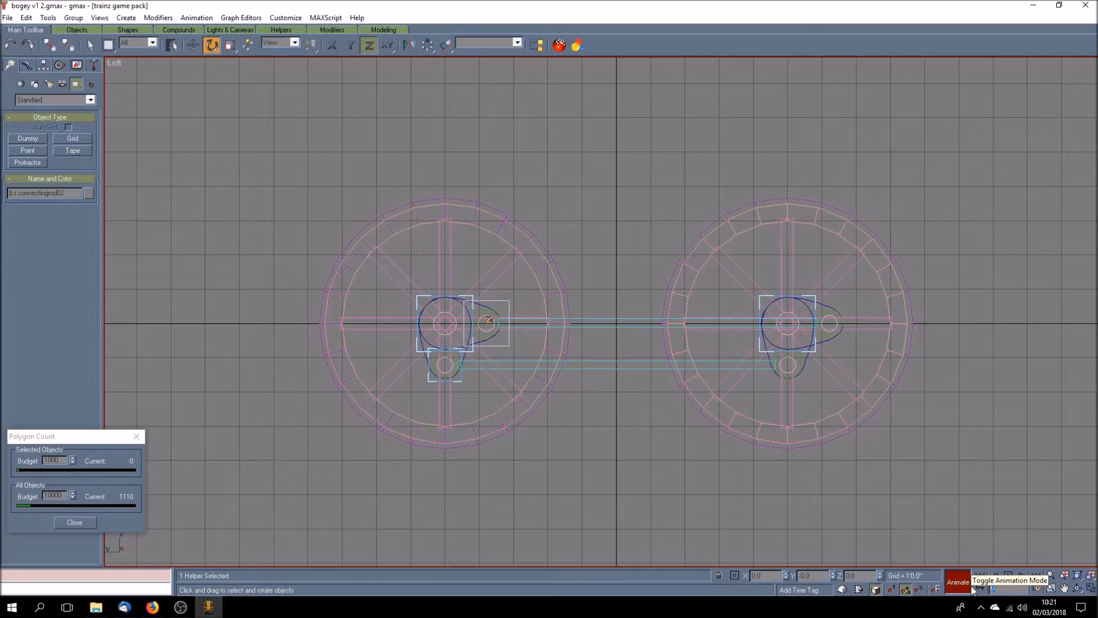
key(Return)
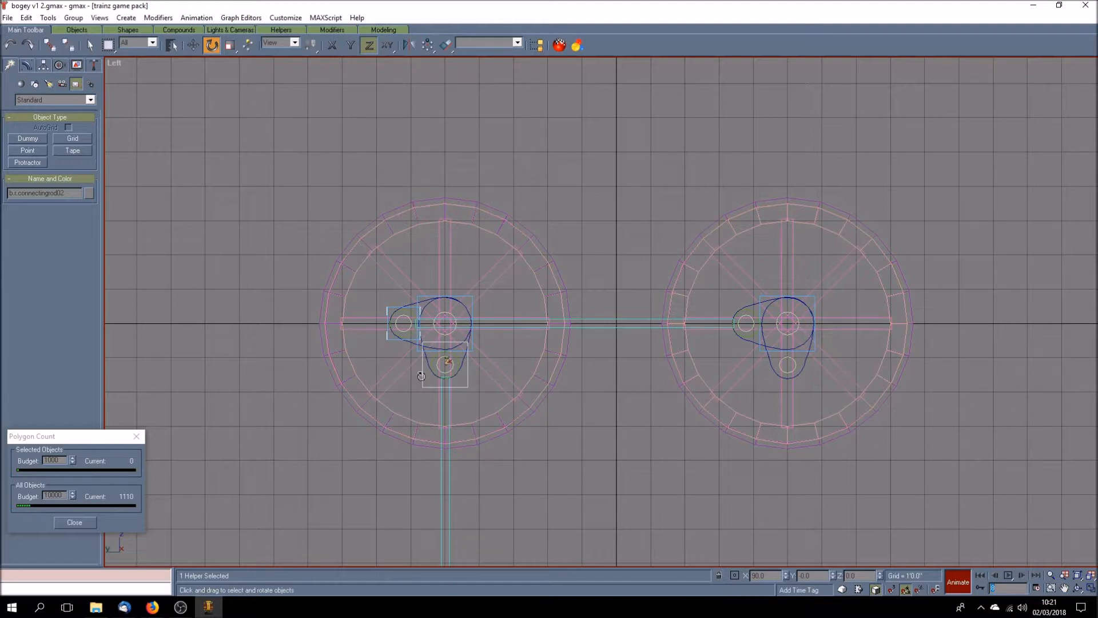
drag(421, 376, 421, 429)
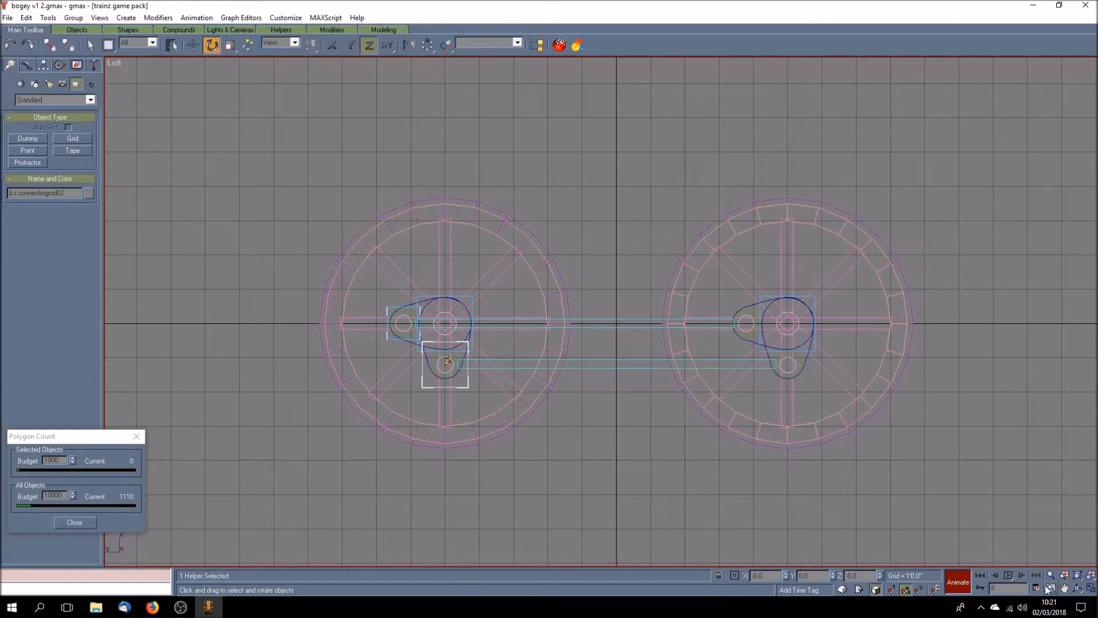
Rotate the b.r.connectingrod02 dummy at frames 16 and 24 until its connecting rod is horizontal at both
text(16)
key(Return)
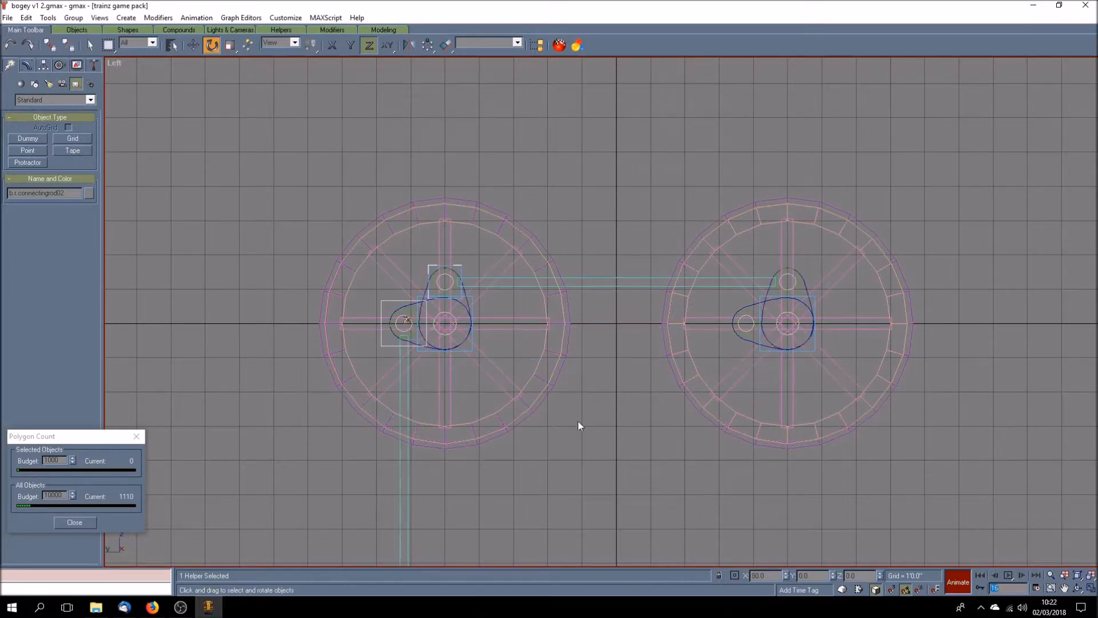
drag(381, 301, 394, 353)
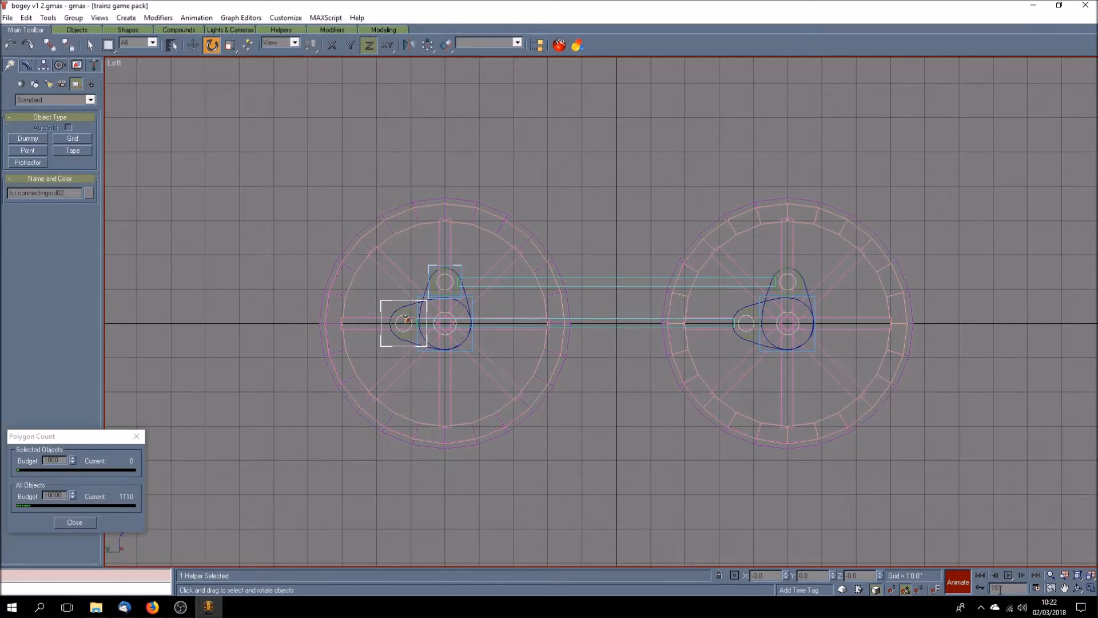
text(24)
key(Return)
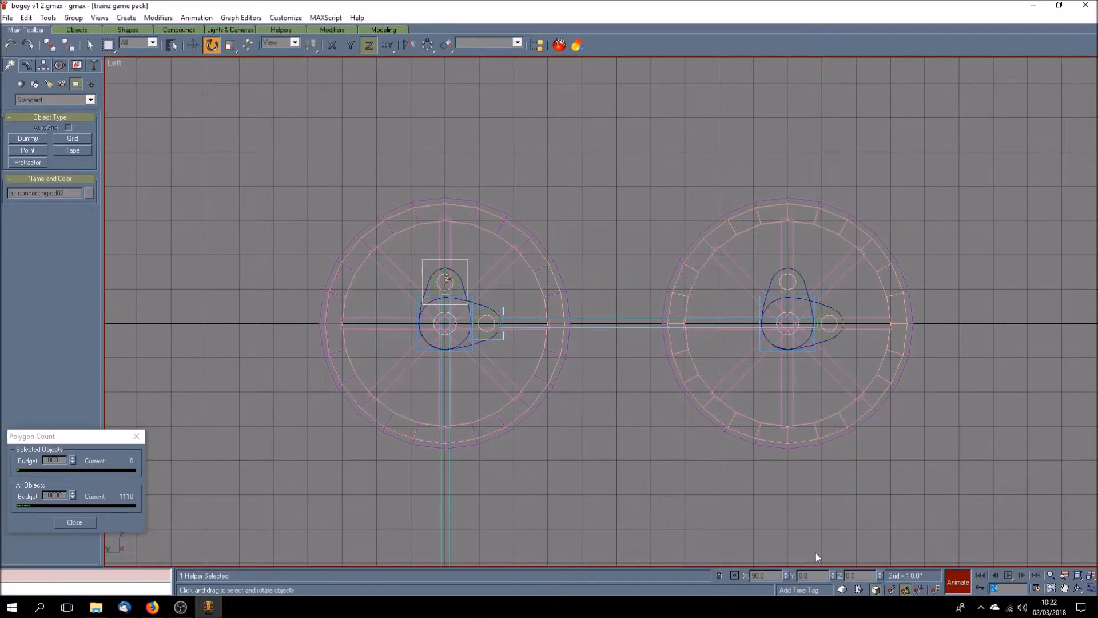
drag(421, 263, 430, 314)
right_click(430, 314)
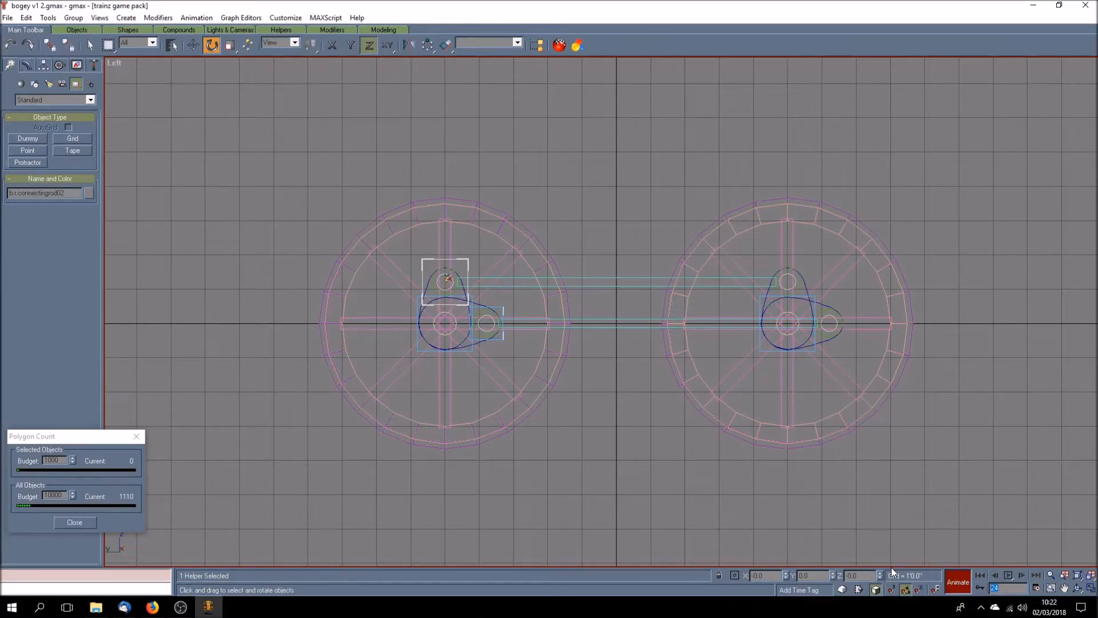
Move to frame 32, save the file with all four views showing and return to frame 0
key(Return)
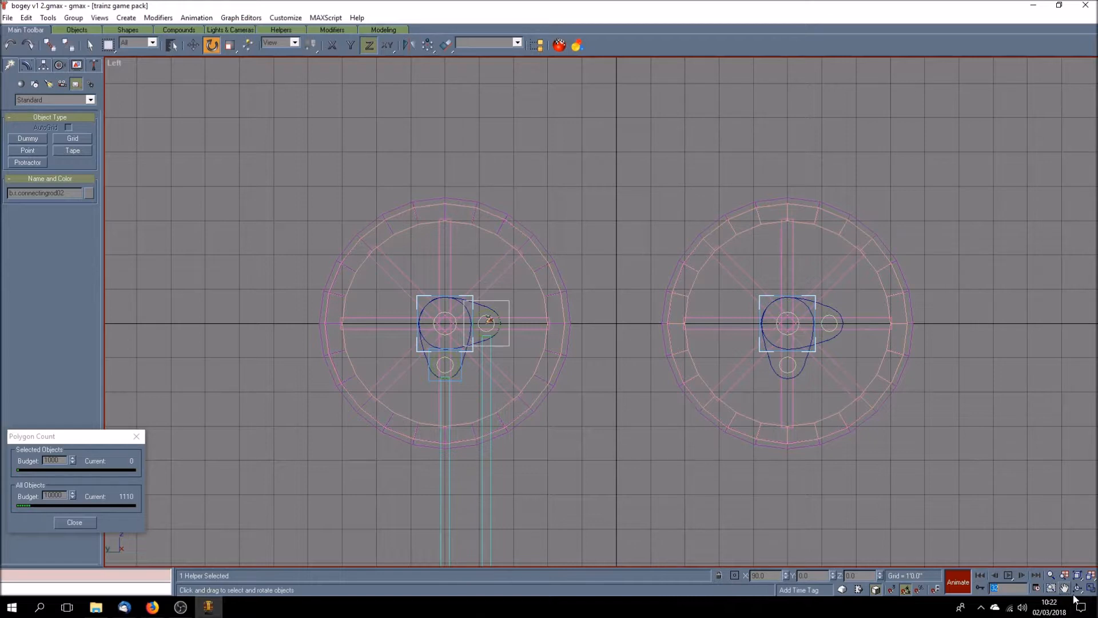
click(1092, 590)
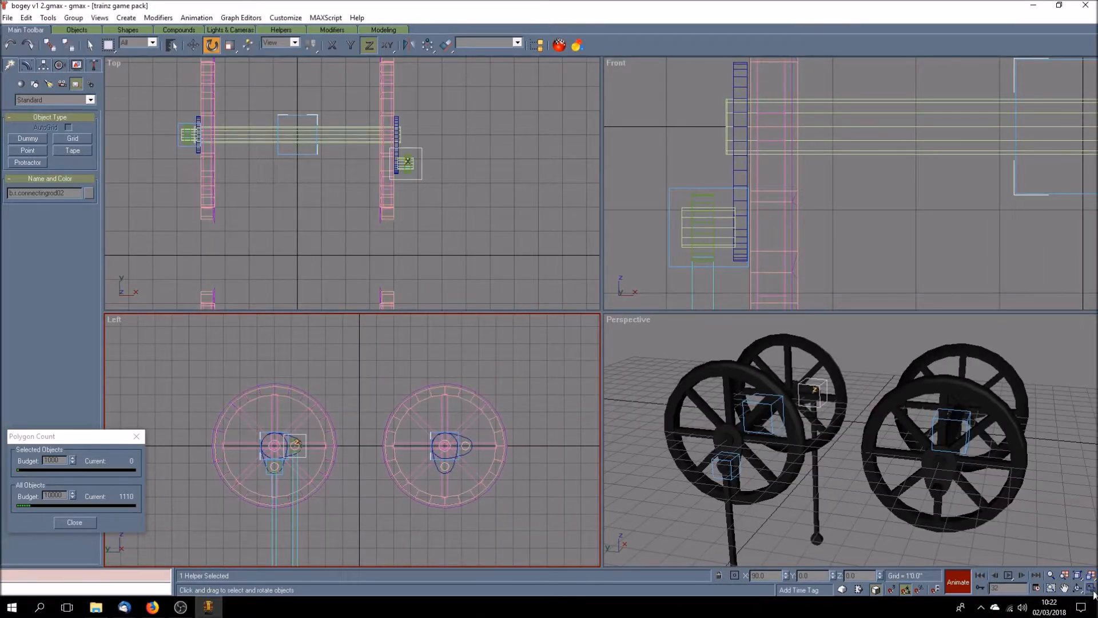
key(ctrl+s)
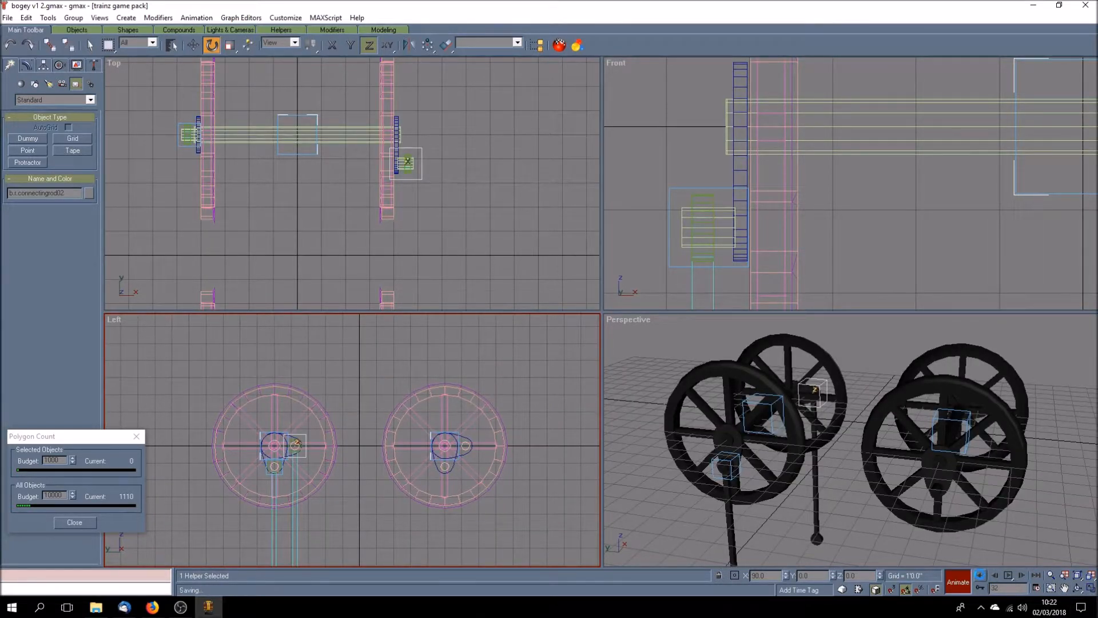
click(981, 574)
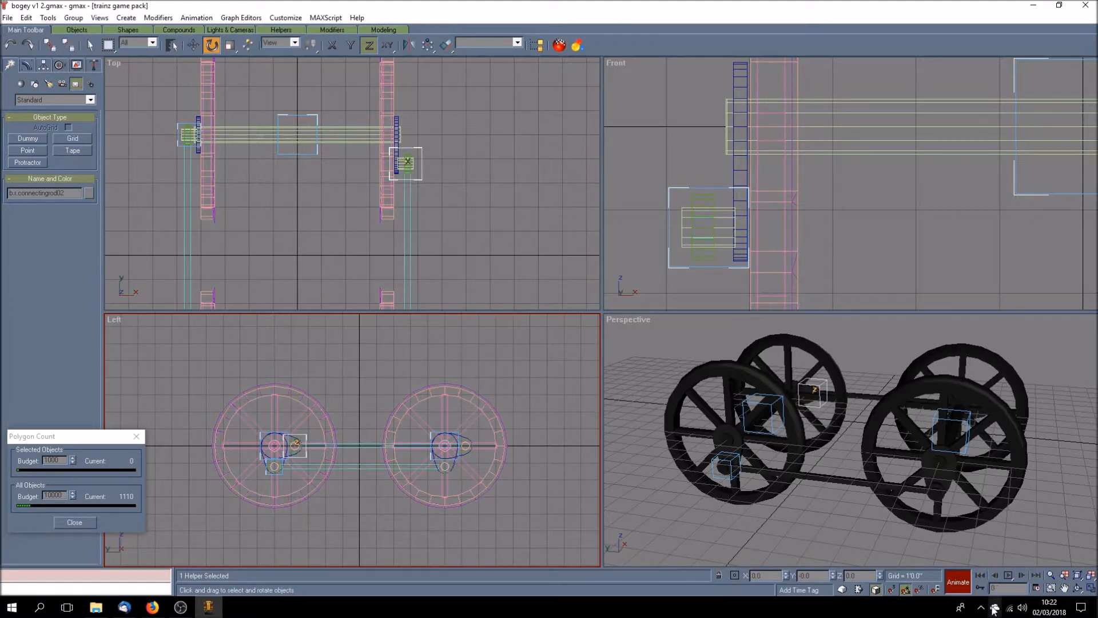
Turn off Animate and check both rods by playing the animation and stepping forward from frame 0 in a maximised Perspective view
click(965, 589)
click(1008, 575)
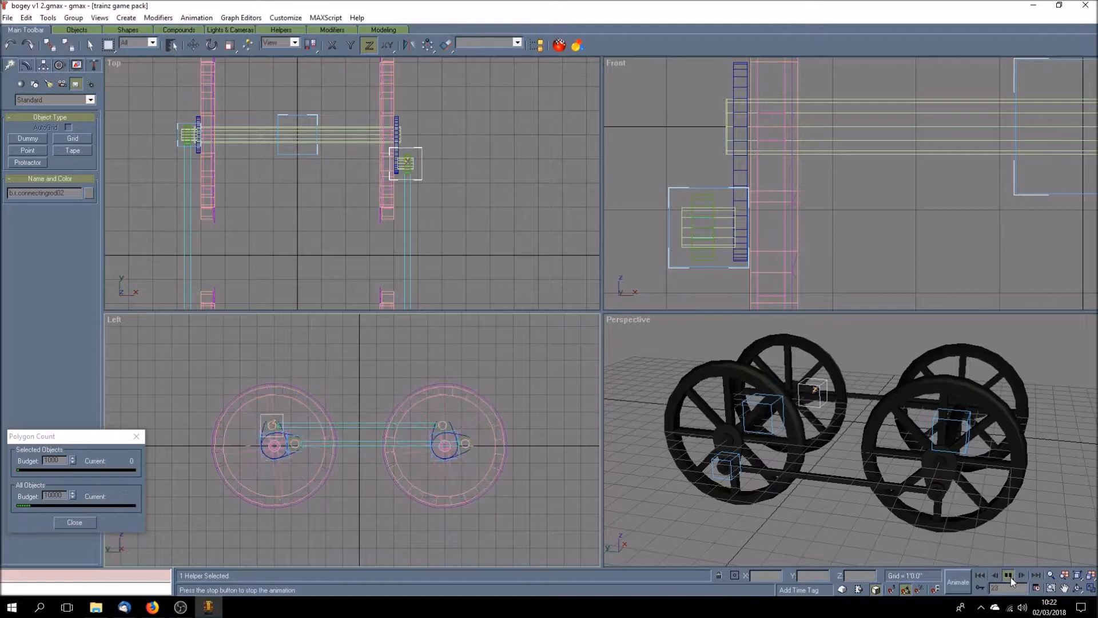
click(1009, 575)
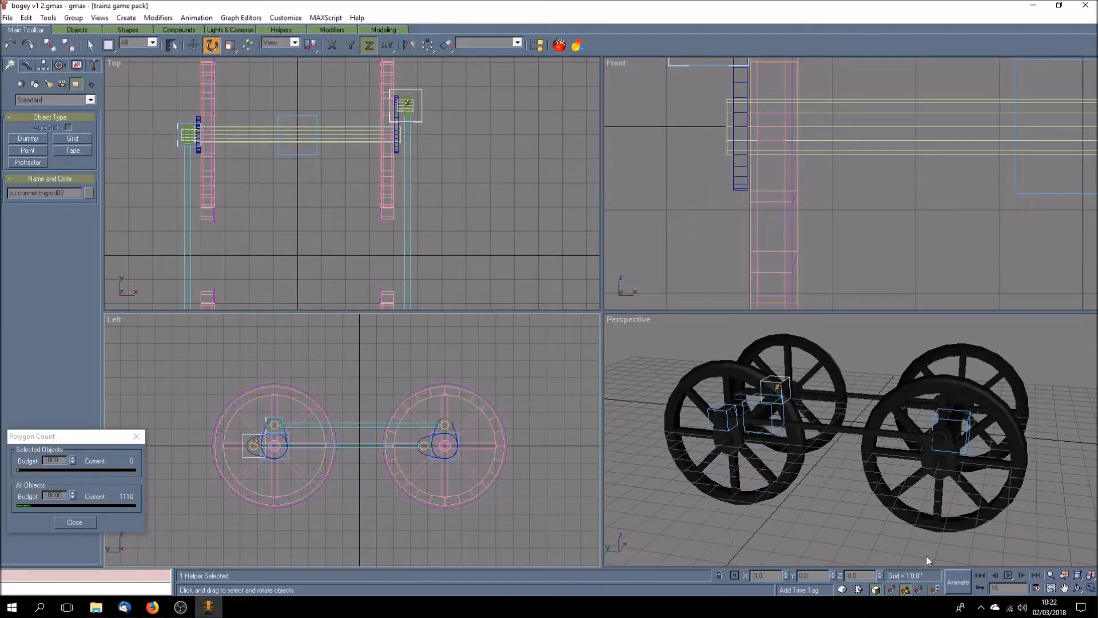
click(896, 546)
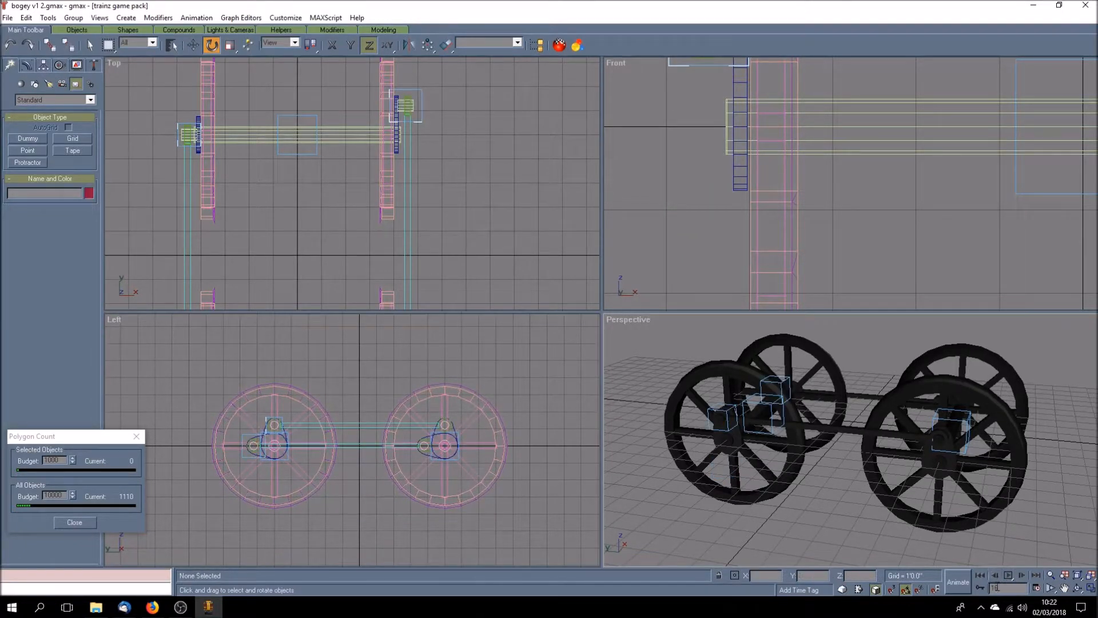
click(980, 575)
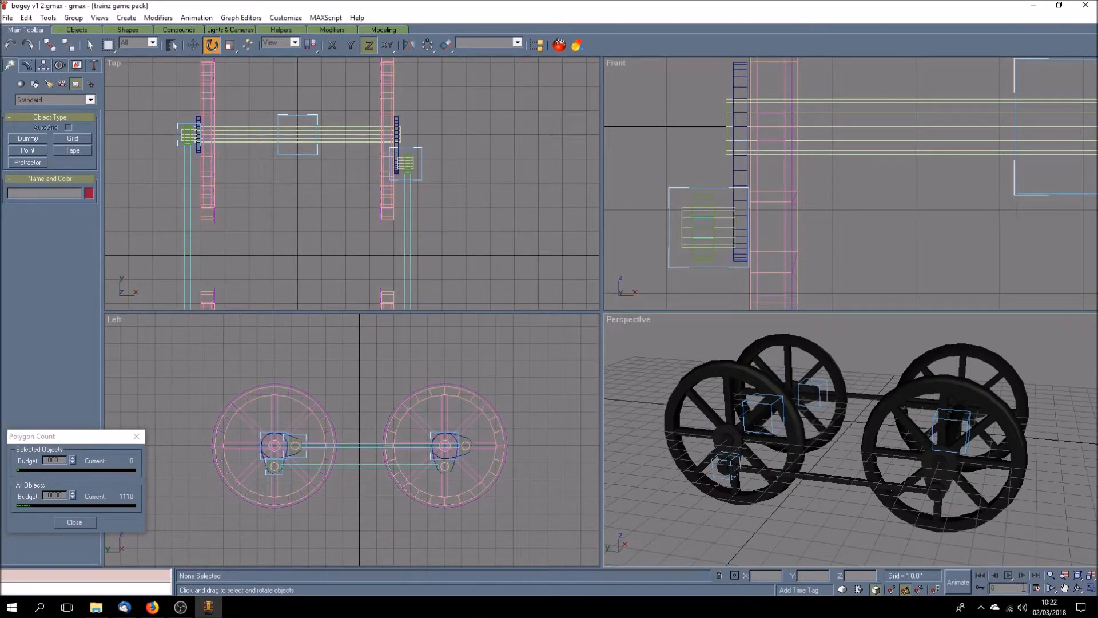
click(1091, 588)
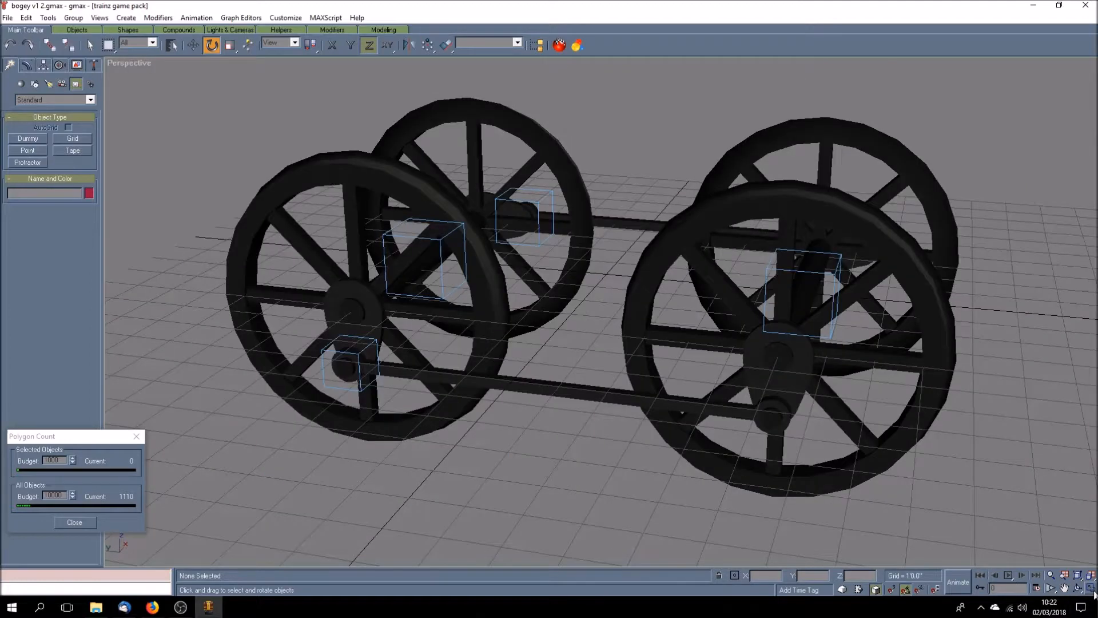
click(1021, 576)
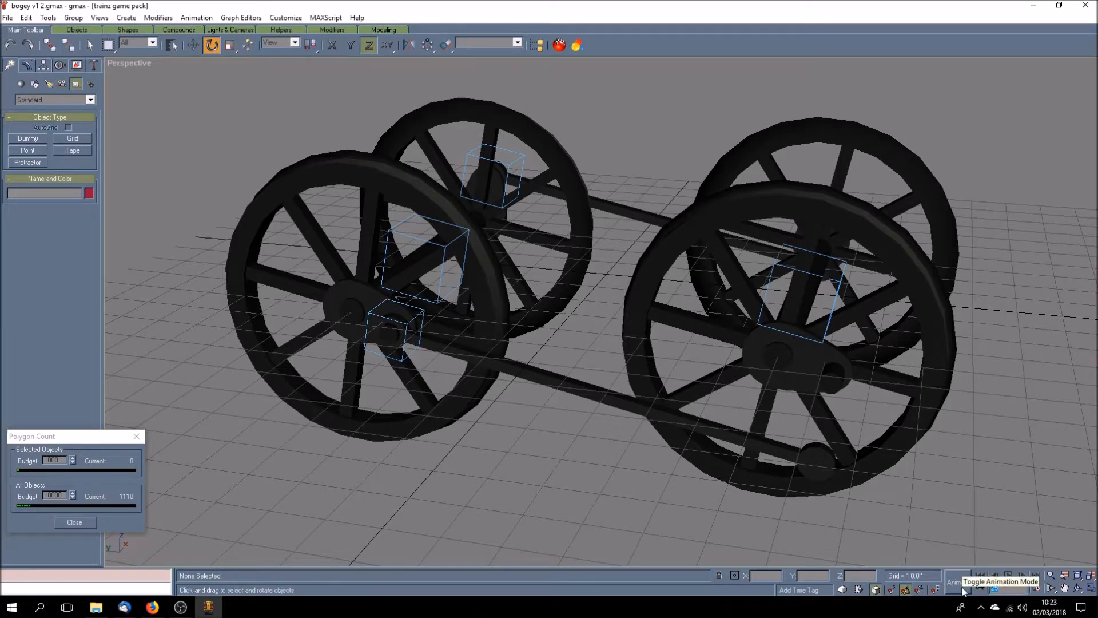
With Animate on at frame 28, rotate the b.r.connectingrod01 and b.r.connectingrod02 dummies in the maximised Left view until both rods are horizontal
key(Return)
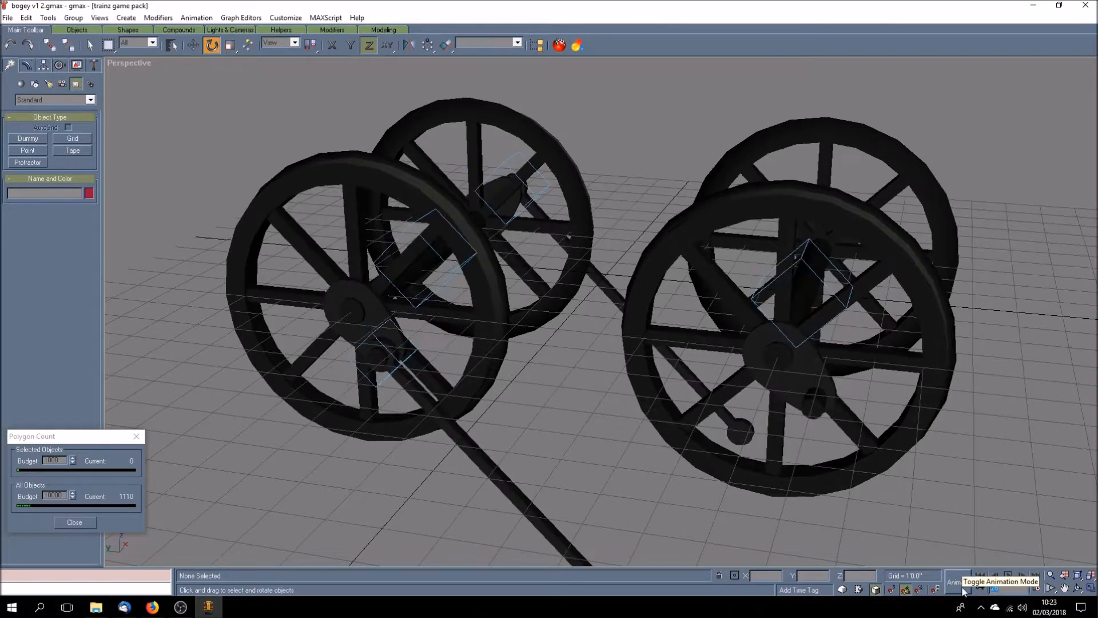
click(1092, 589)
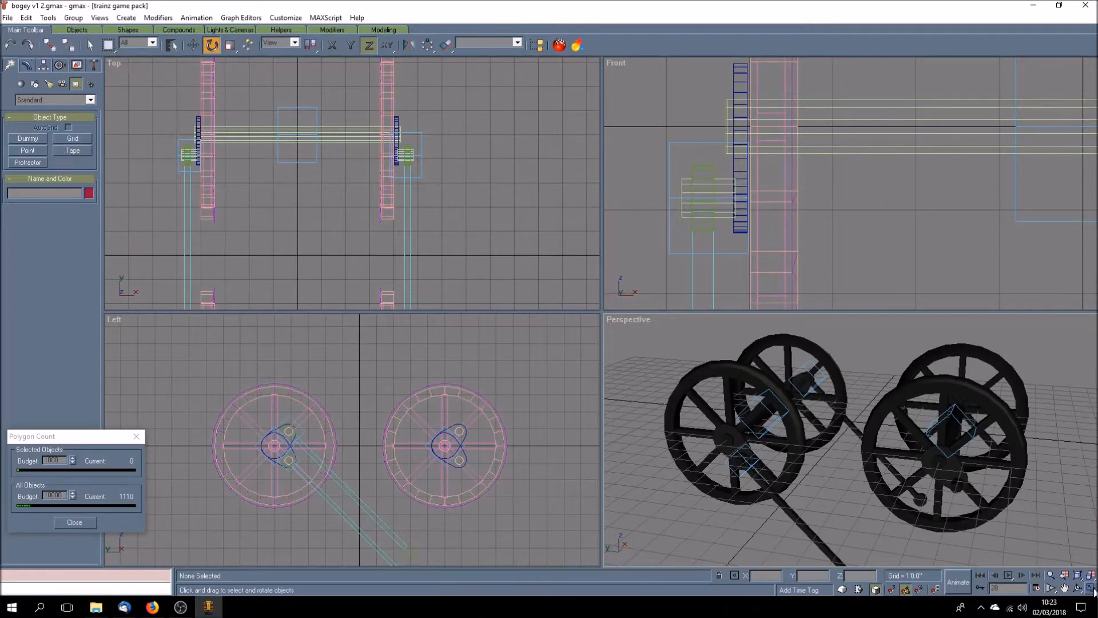
click(959, 582)
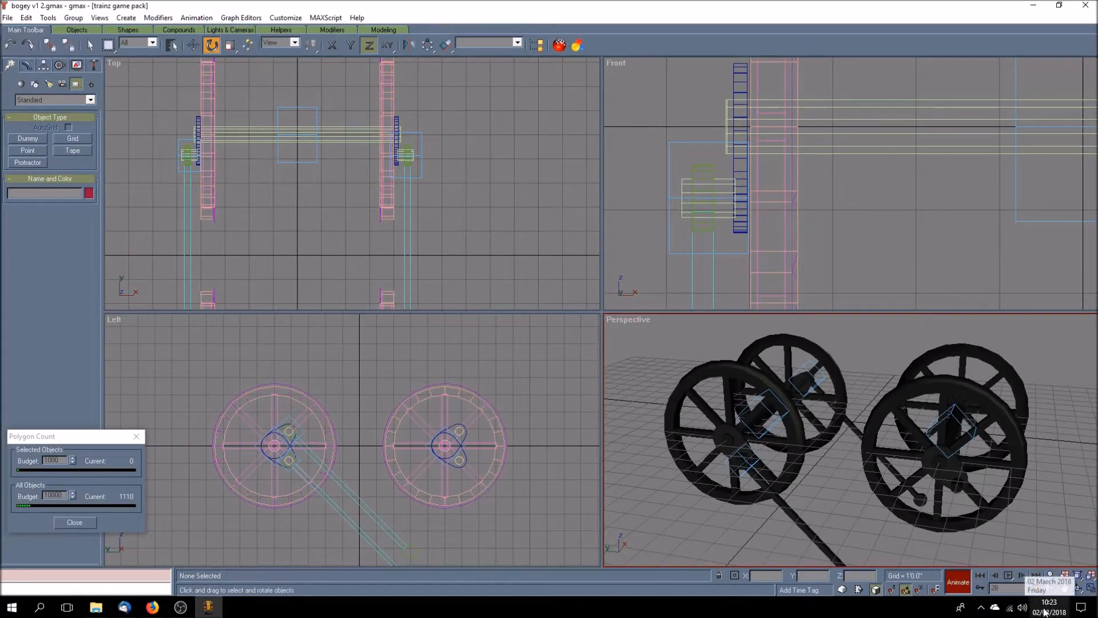
click(1065, 588)
drag(392, 484, 409, 454)
click(1092, 588)
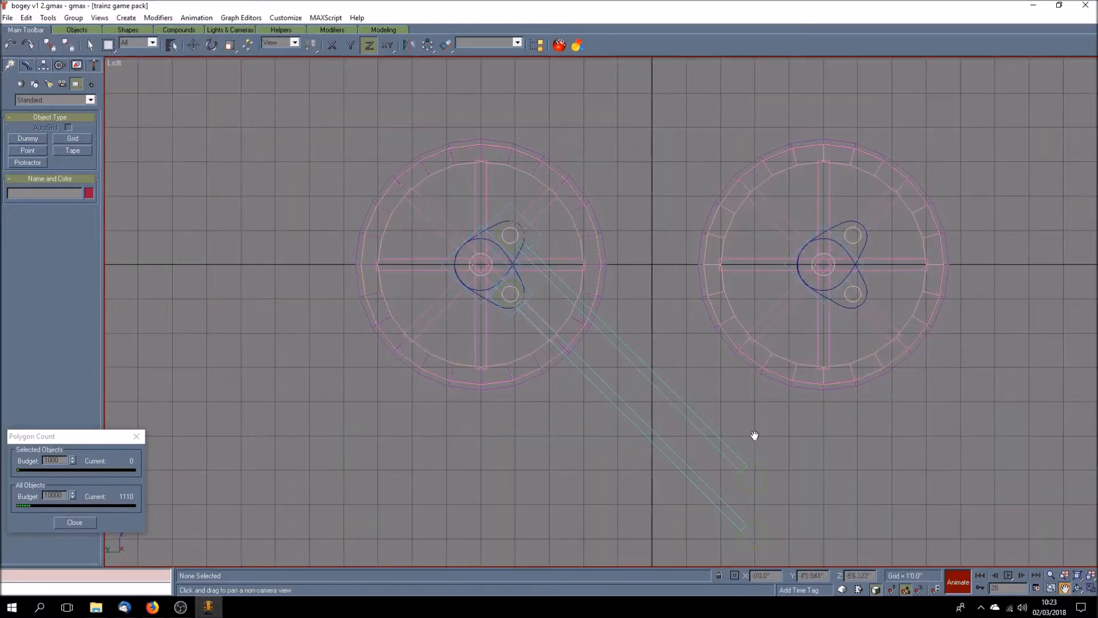
drag(571, 326, 545, 346)
click(212, 45)
click(489, 321)
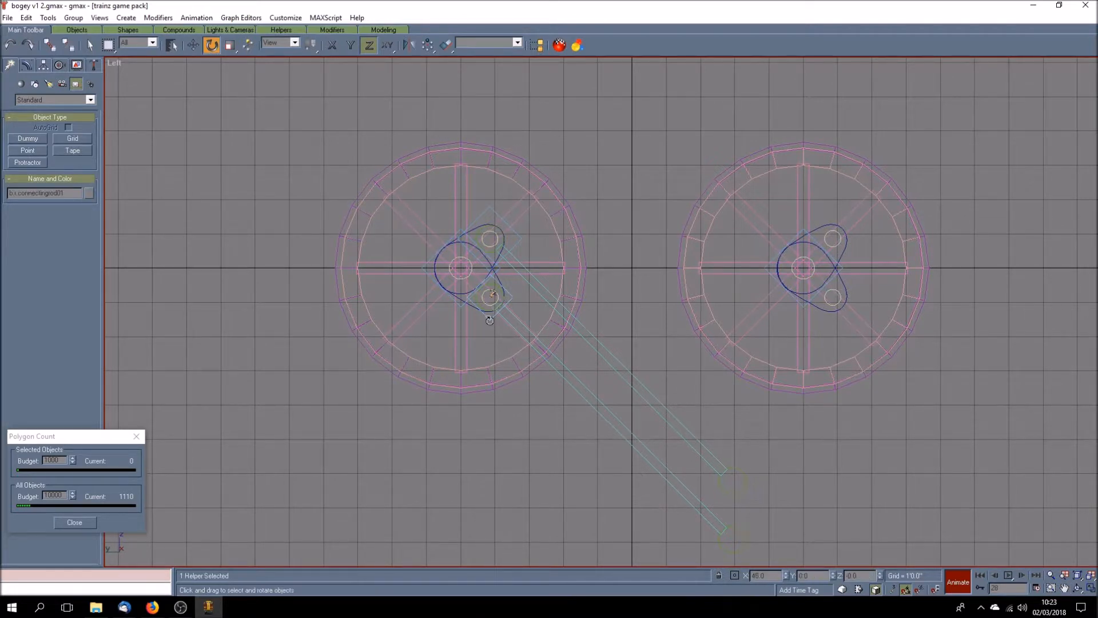
drag(470, 300, 450, 293)
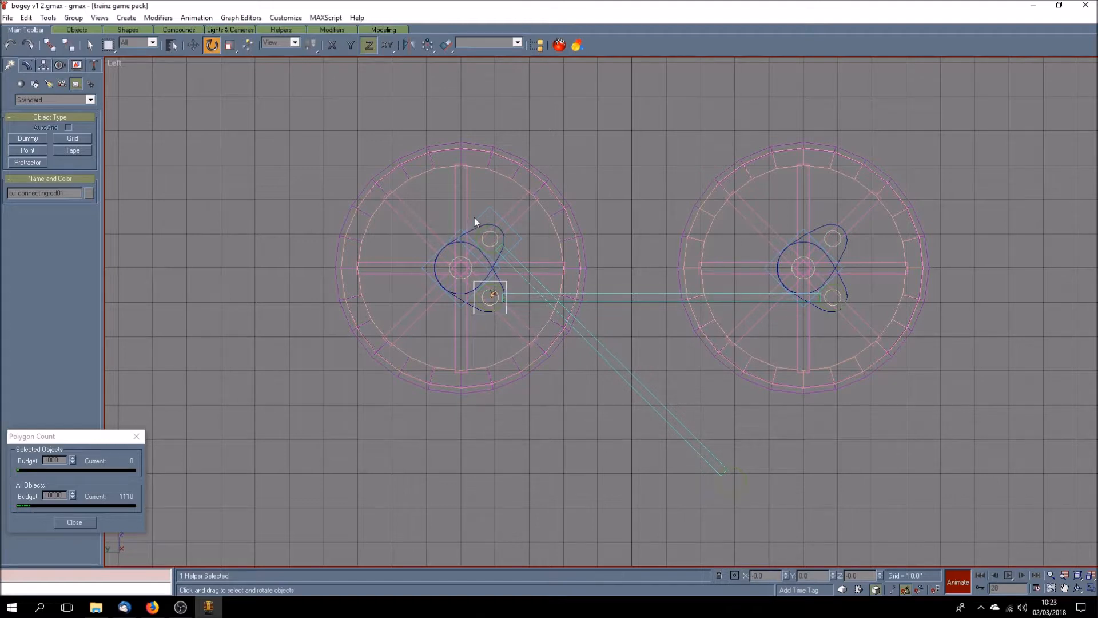
click(479, 236)
drag(471, 223, 472, 248)
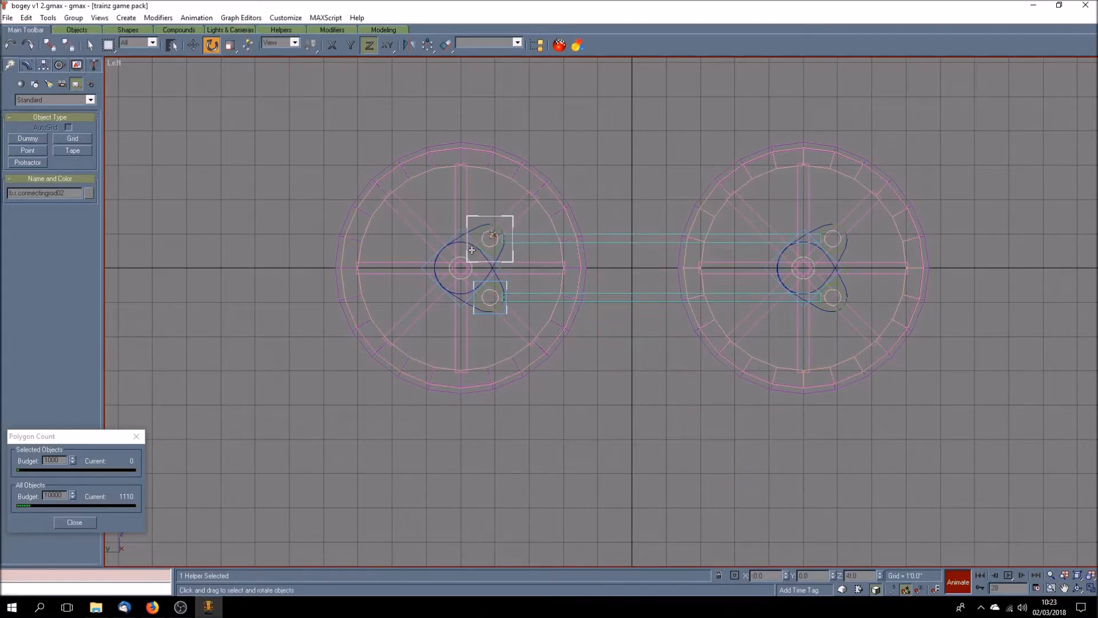
Turn off Animate and check both rods by stepping backward through the frames, then forward to frame 32
click(958, 581)
click(997, 578)
click(997, 578)
click(997, 578)
click(997, 578)
click(996, 578)
click(997, 579)
click(996, 578)
click(996, 578)
click(996, 578)
click(996, 578)
click(996, 578)
click(997, 578)
click(997, 578)
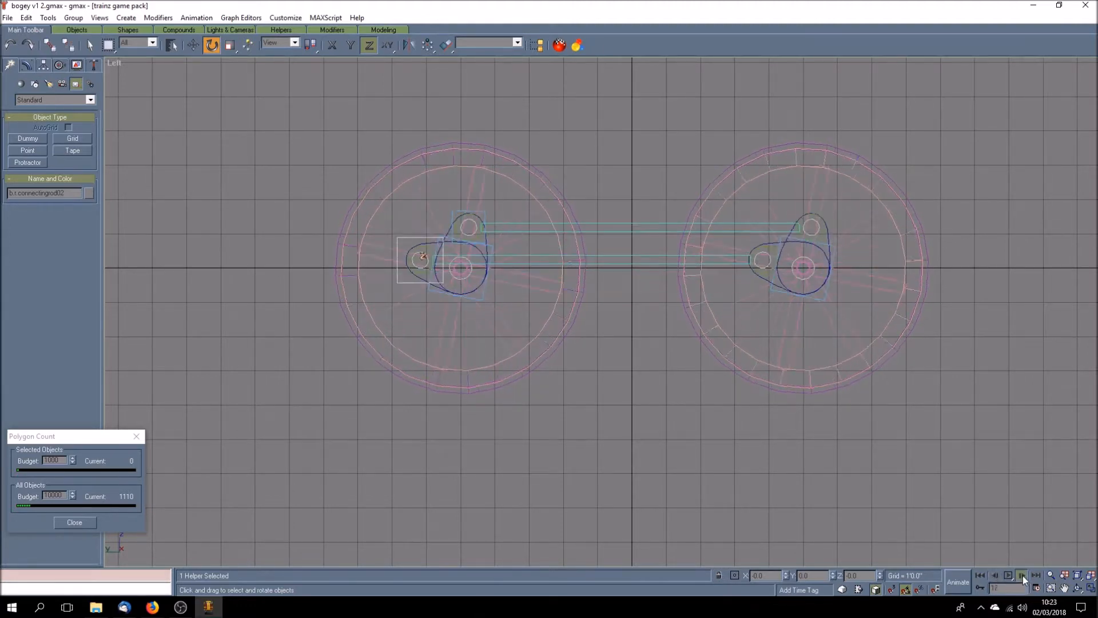
click(1022, 576)
click(1022, 576)
click(1022, 576)
click(1022, 576)
click(1023, 575)
click(1023, 575)
click(1023, 576)
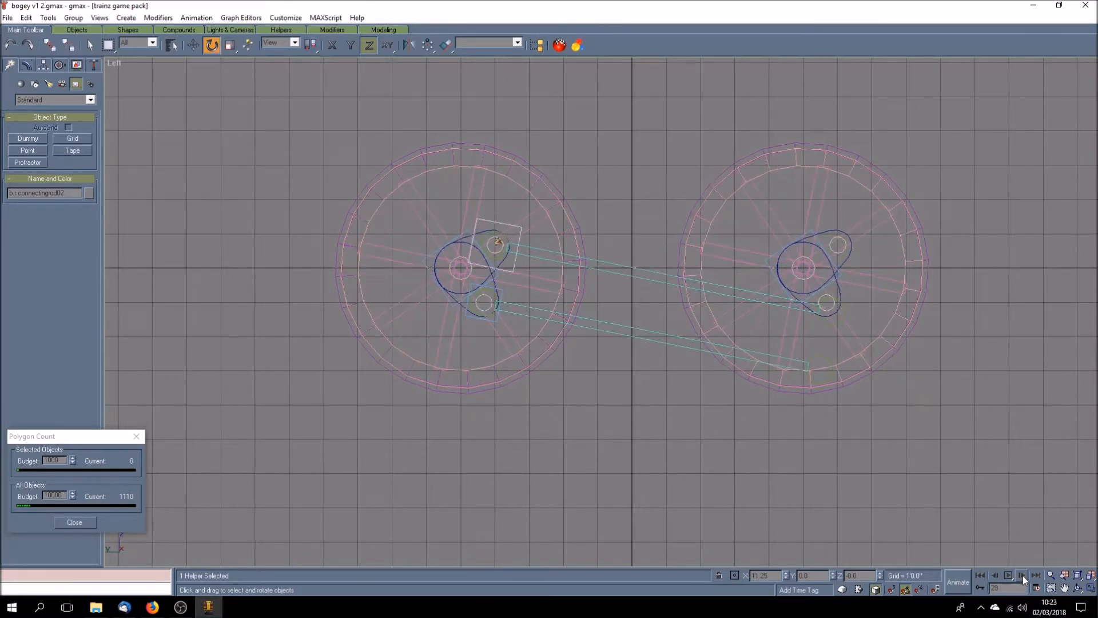
click(1023, 575)
click(1023, 575)
click(1022, 575)
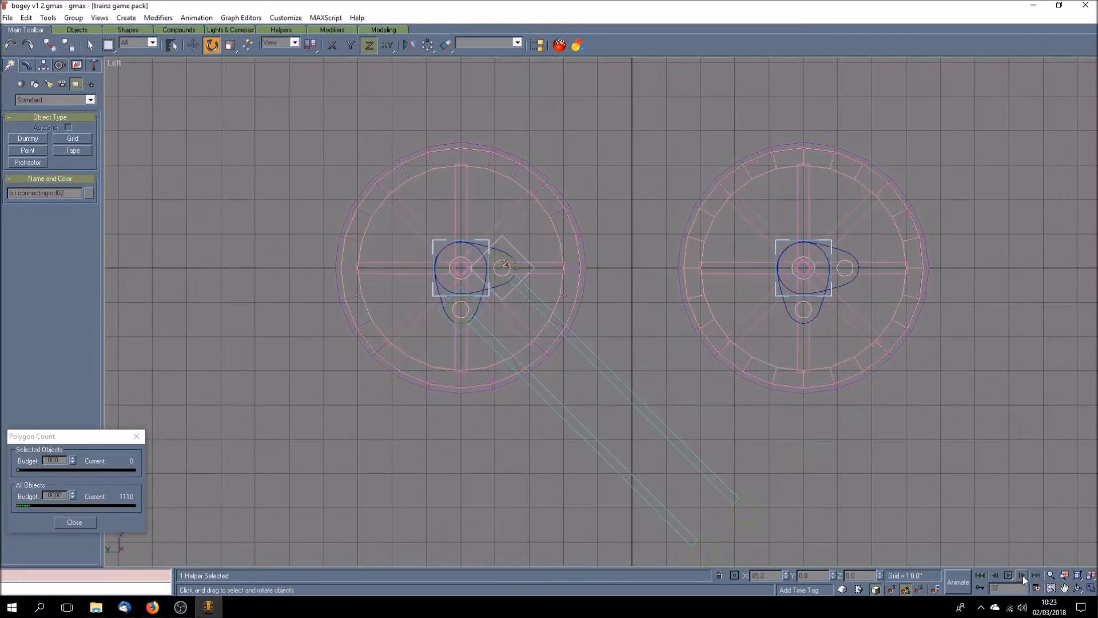
With Animate on at frame 32, rotate the b.r.connectingrod02 and b.r.connectingrod01 dummies until both connecting rods are horizontal
click(958, 582)
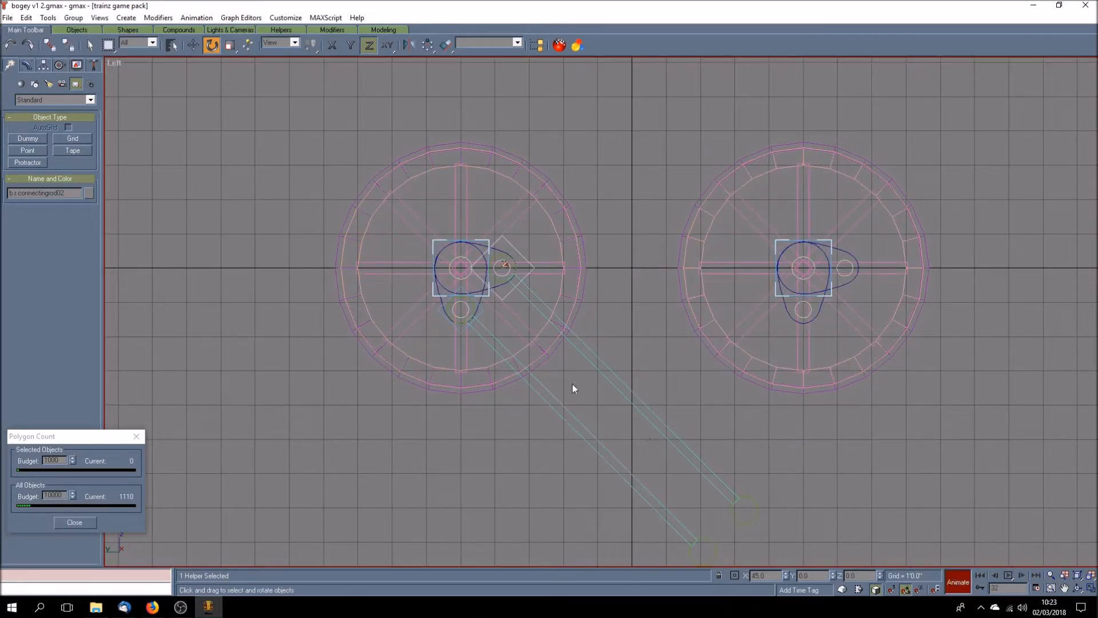
drag(502, 298, 520, 323)
click(448, 316)
drag(445, 317, 449, 341)
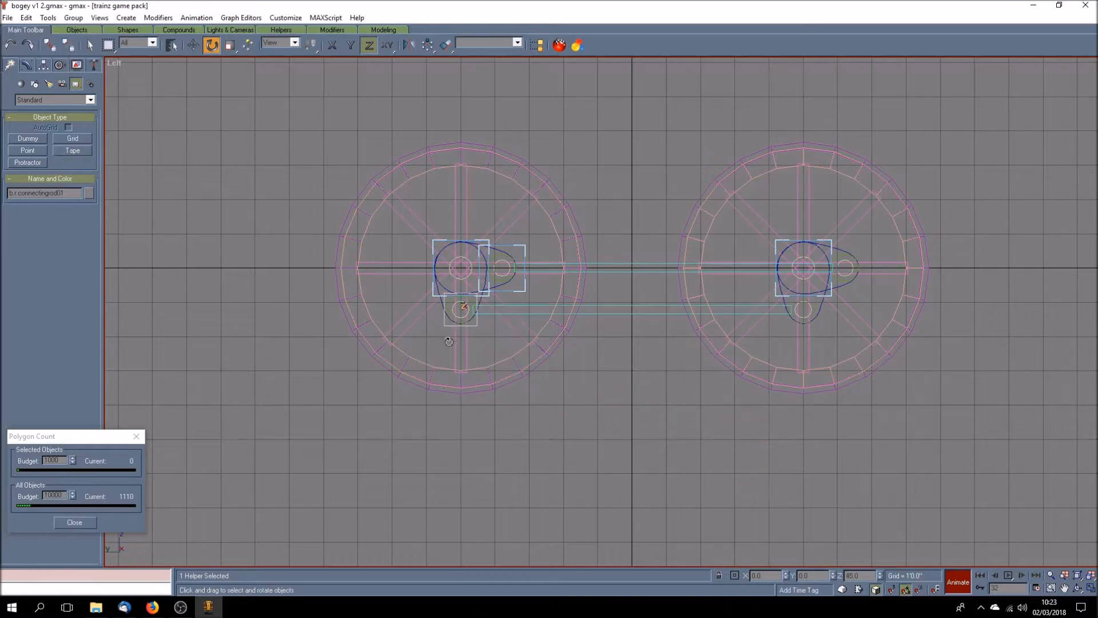
Step backward from frame 32 to check both rods, then return to frame 0 and turn off Animate
click(995, 575)
click(995, 575)
click(995, 575)
click(995, 575)
click(996, 574)
click(996, 575)
click(995, 574)
click(995, 574)
click(995, 575)
click(996, 575)
click(995, 575)
click(995, 575)
click(996, 575)
click(996, 575)
click(996, 575)
click(997, 575)
click(996, 575)
click(997, 576)
click(996, 576)
click(997, 576)
click(997, 577)
click(997, 576)
click(980, 575)
click(957, 583)
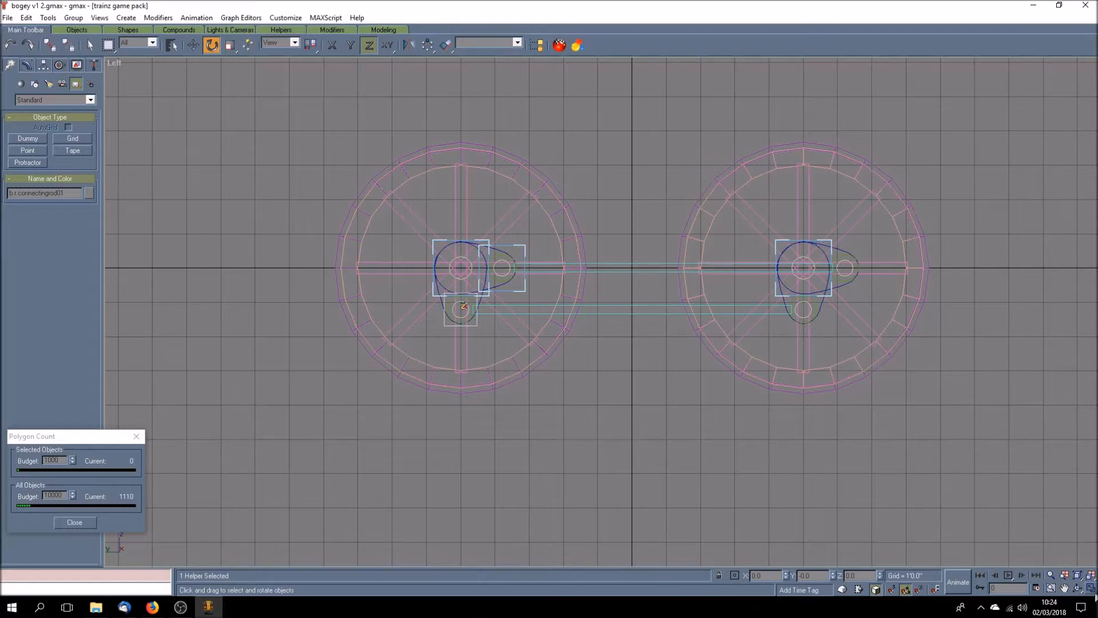
Clear the selection and play the animation in a maximised Perspective view to check the rods, then stop it
click(1091, 588)
click(853, 499)
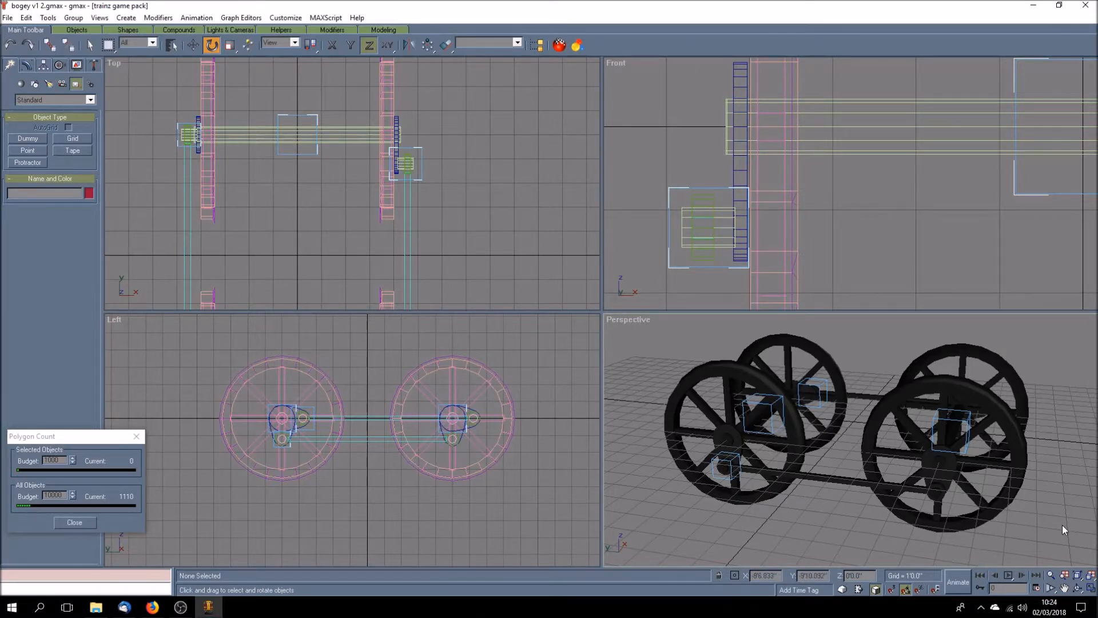
click(1090, 588)
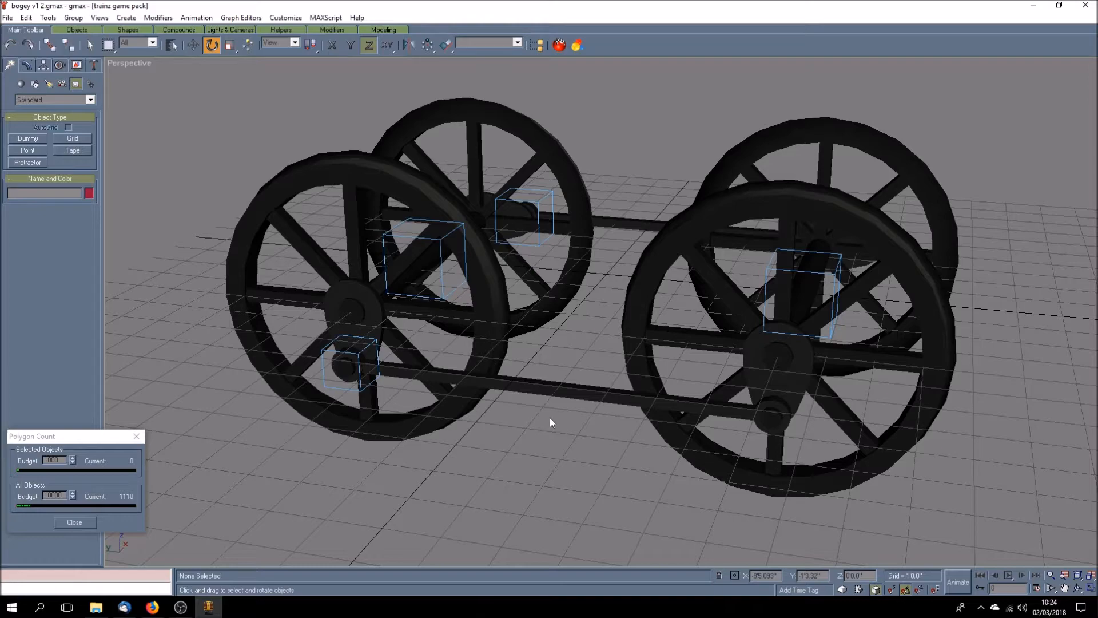
click(1008, 575)
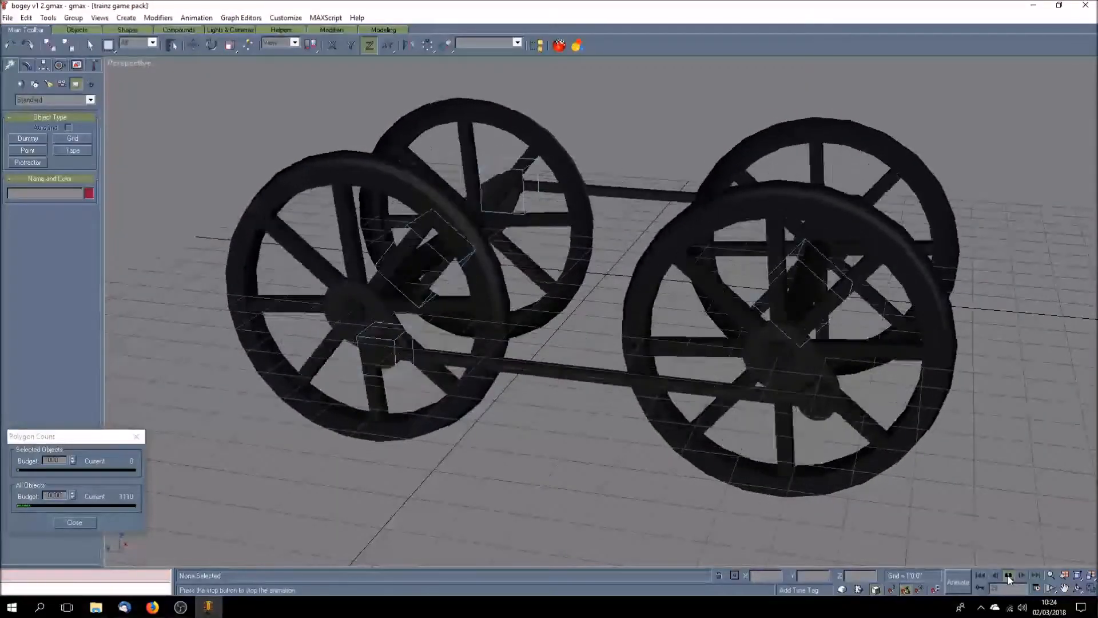
click(1008, 575)
Zoom out and orbit around the whole bogey while playing the animation to examine the rods on both sides, then stop playback
click(1077, 587)
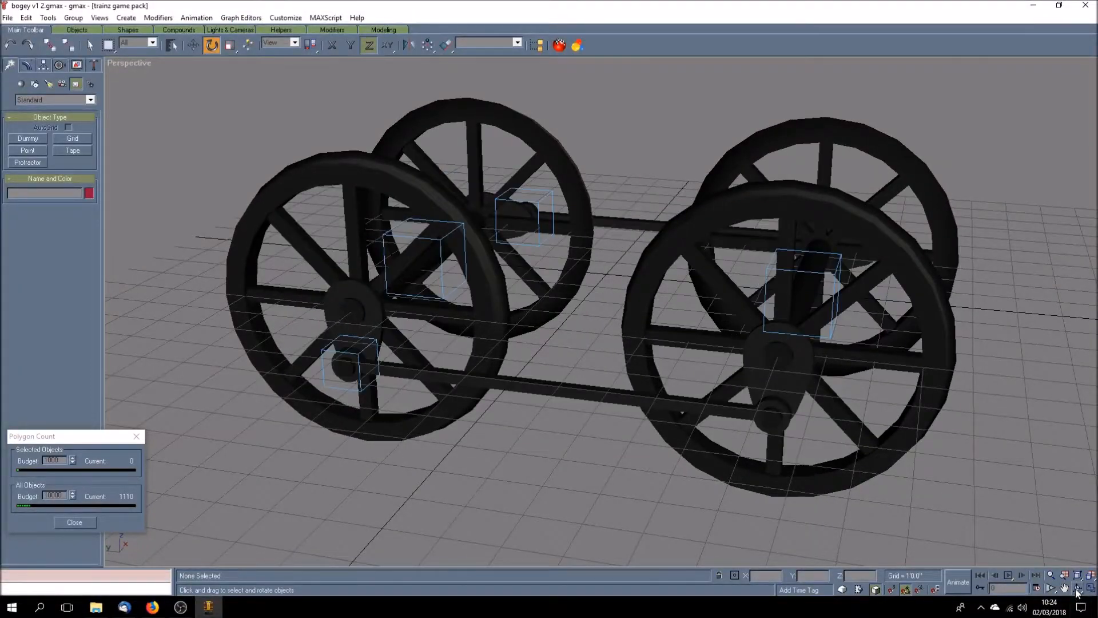
mouse_move(651, 381)
mouse_down()
mouse_move(632, 397)
mouse_move(645, 397)
mouse_up()
scroll(633, 388, down, 3)
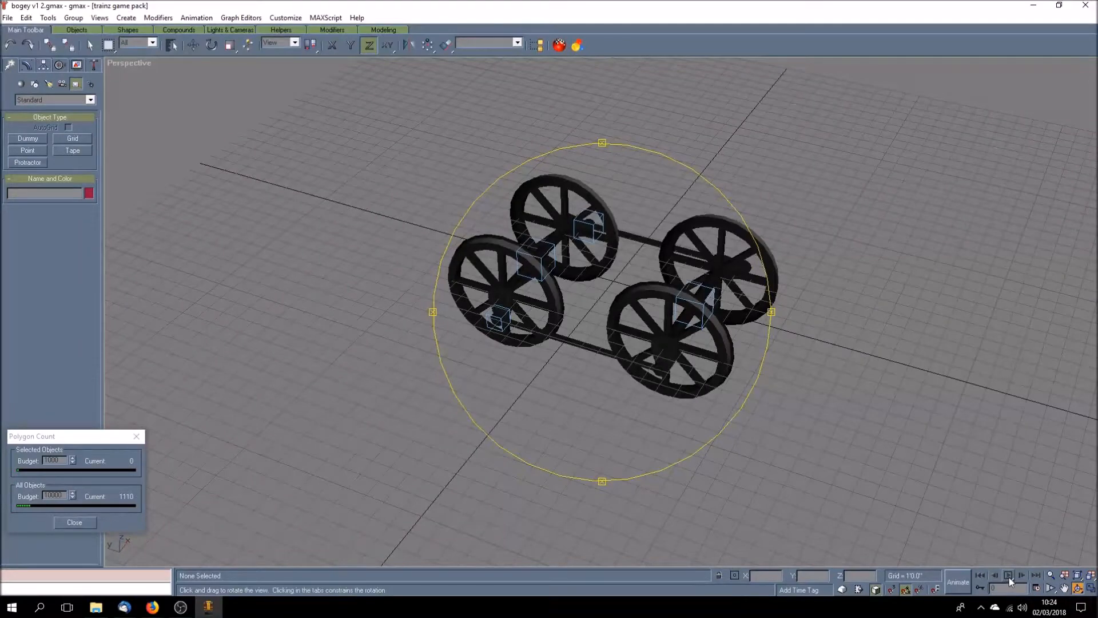
click(1009, 576)
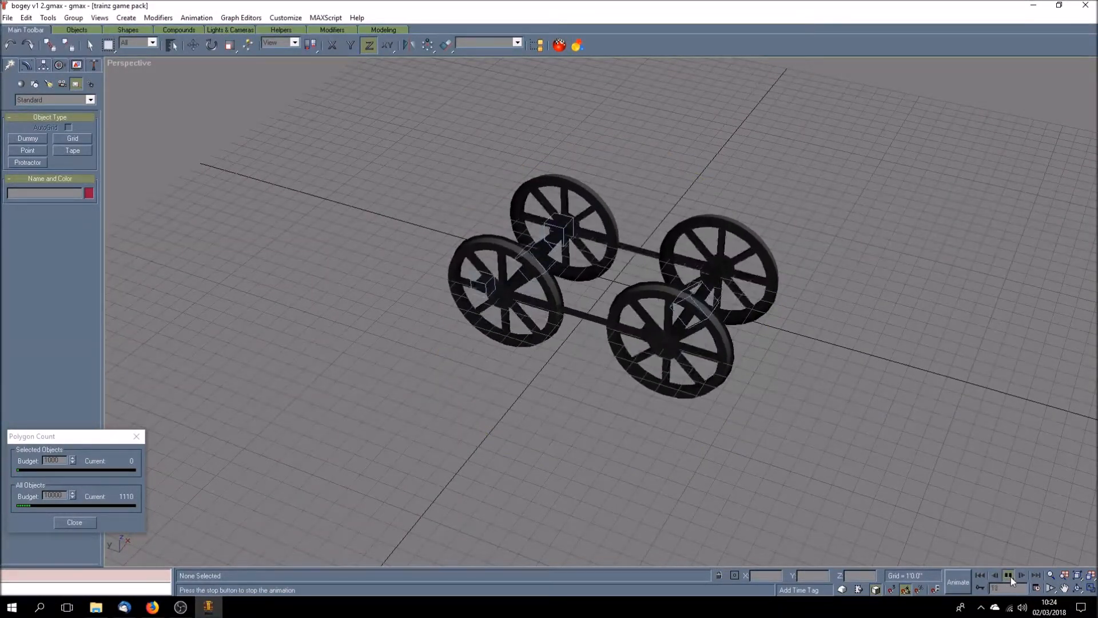
click(1078, 589)
drag(692, 408, 634, 446)
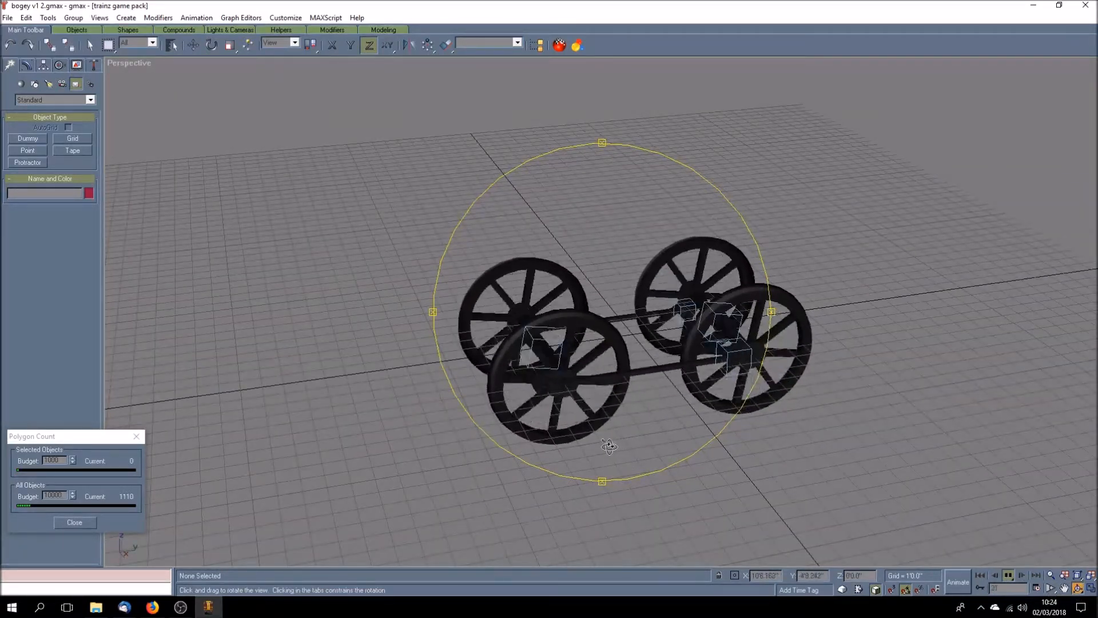
drag(611, 446, 563, 412)
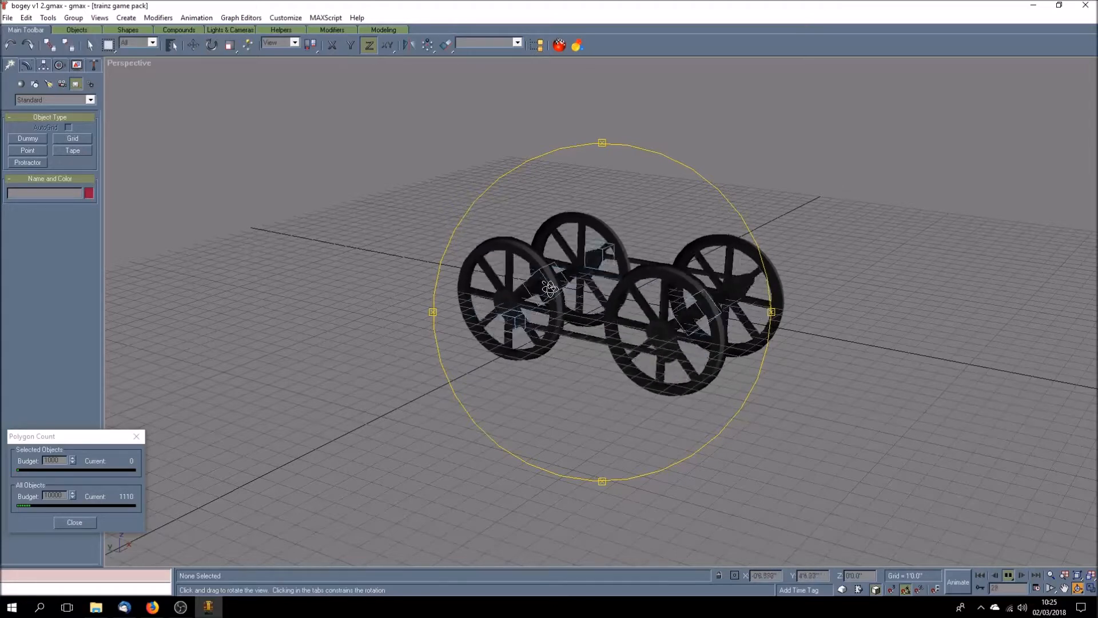
click(90, 45)
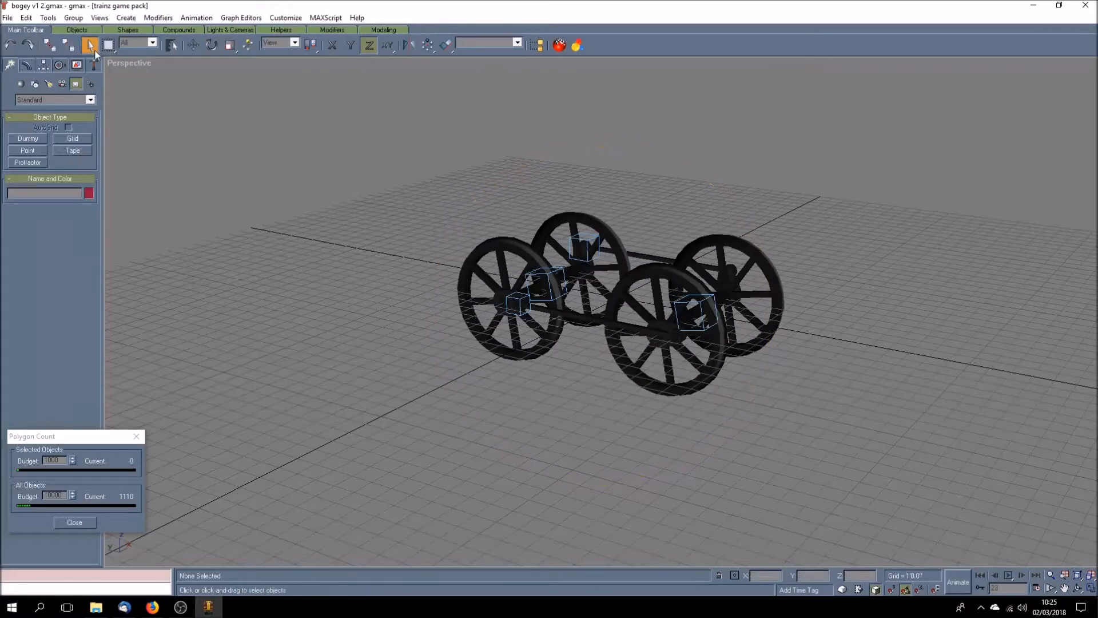
Play the animation again and examine the turning wheels and connecting rods from several angles around the bogey
click(1009, 575)
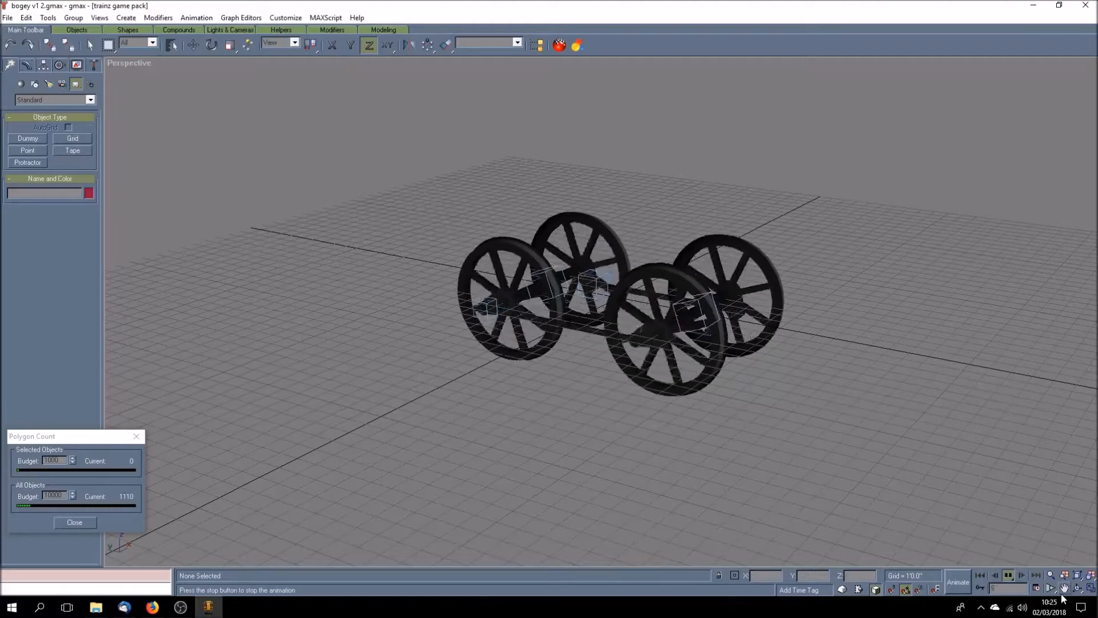
click(1078, 588)
drag(549, 320, 559, 417)
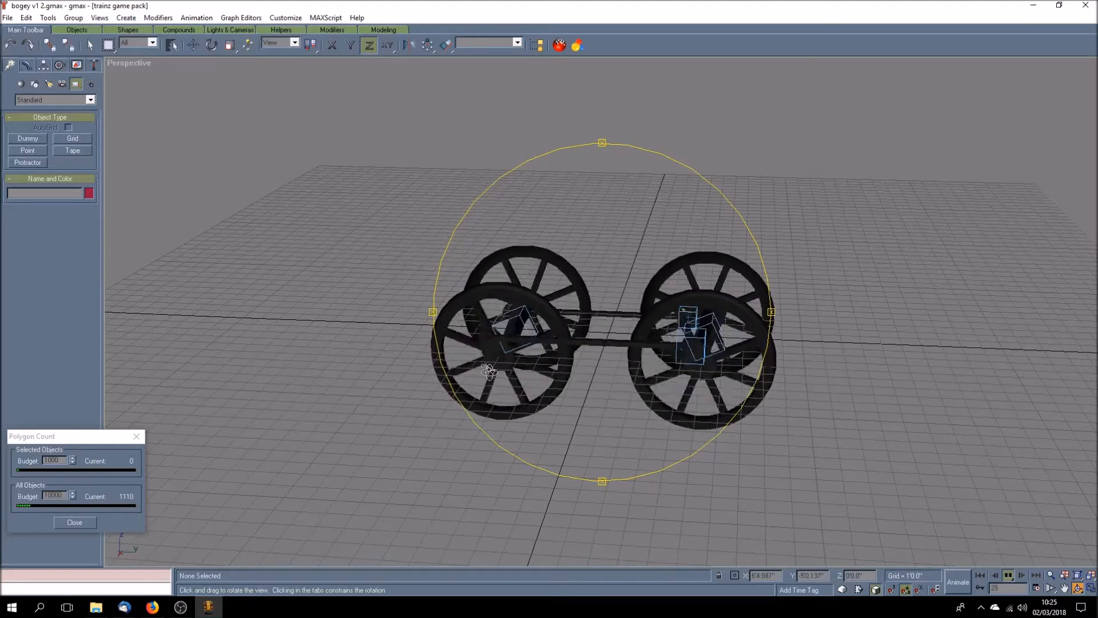
drag(562, 429, 592, 433)
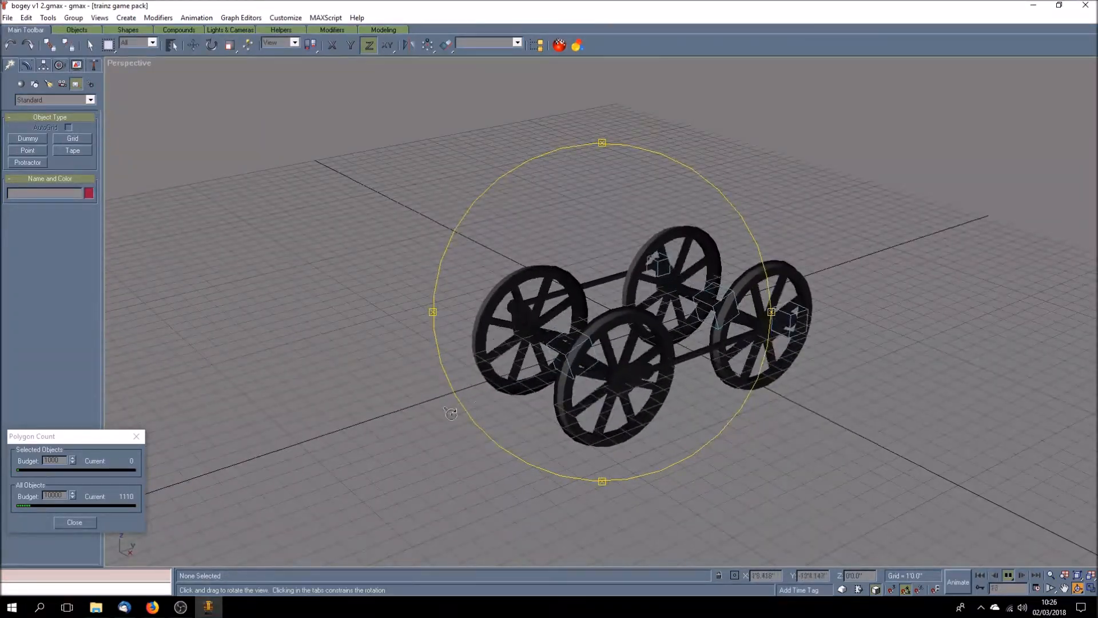
drag(641, 420, 548, 415)
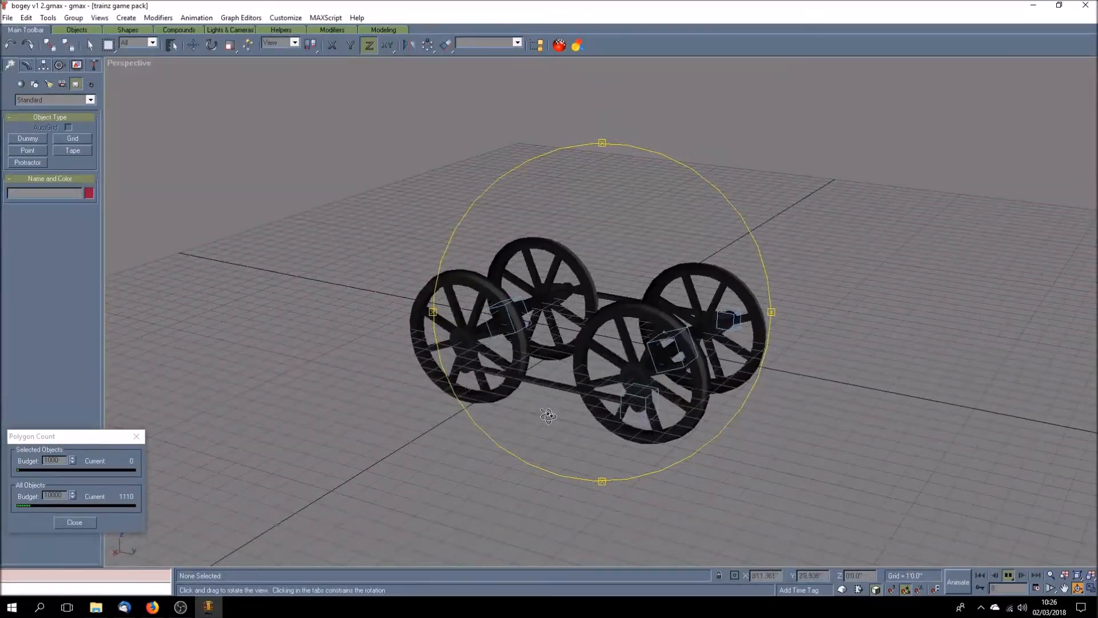
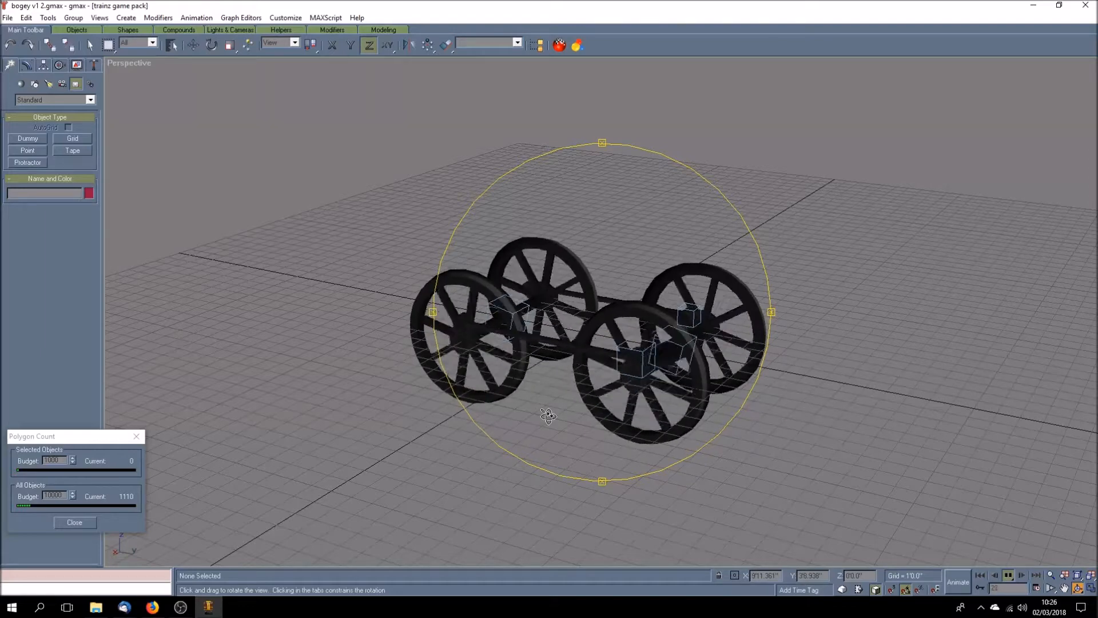
mouse_move(548, 415)
mouse_down()
mouse_move(554, 407)
mouse_move(555, 424)
mouse_up()
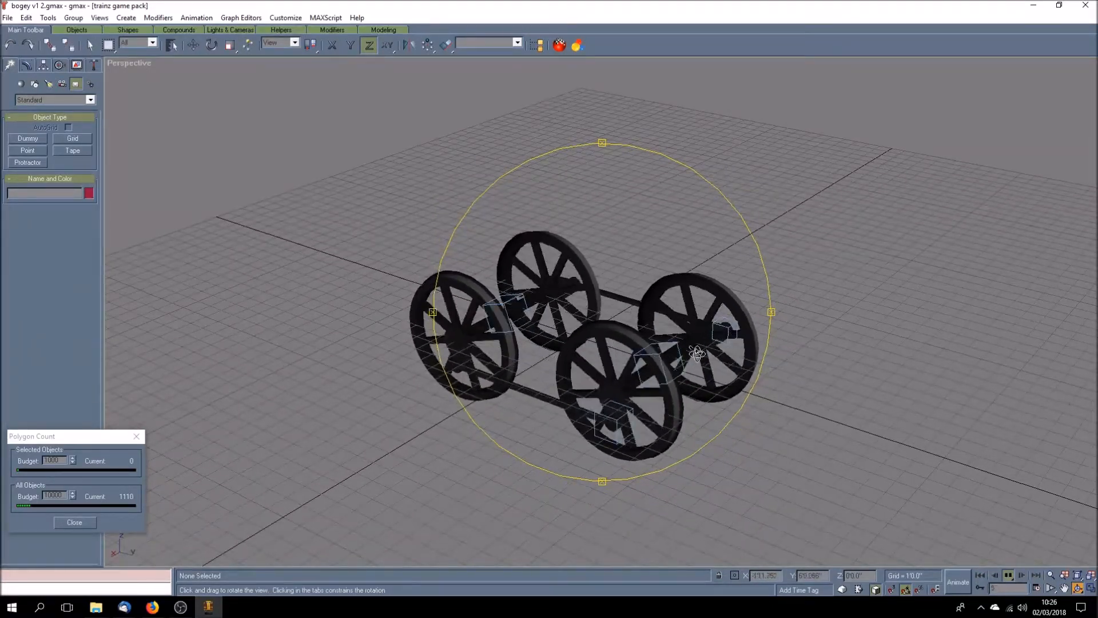
drag(697, 353, 721, 369)
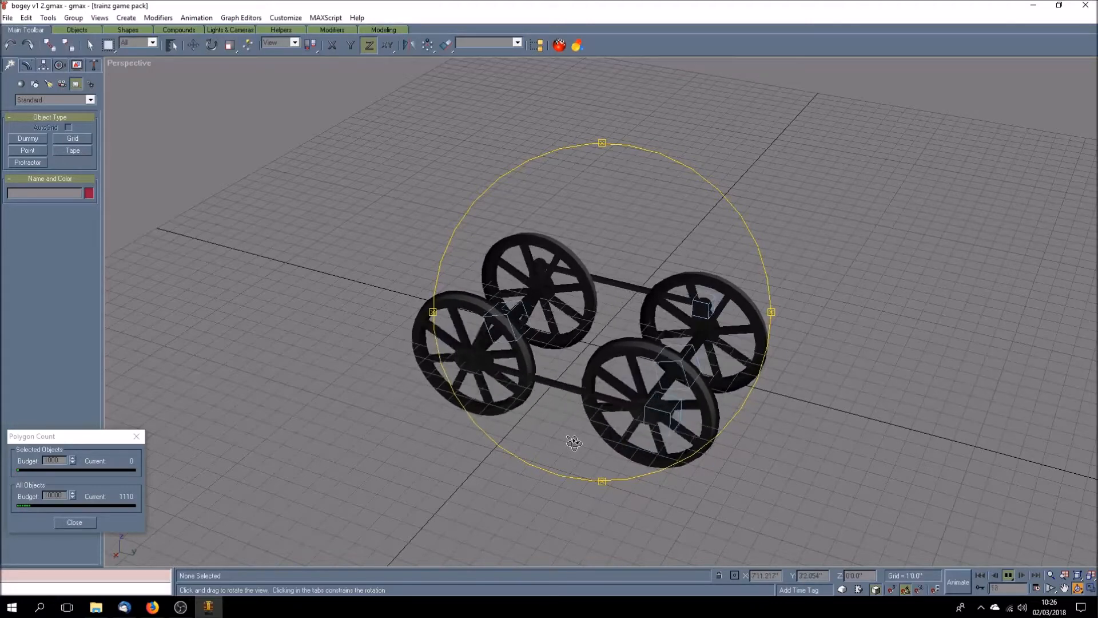
drag(573, 442, 602, 432)
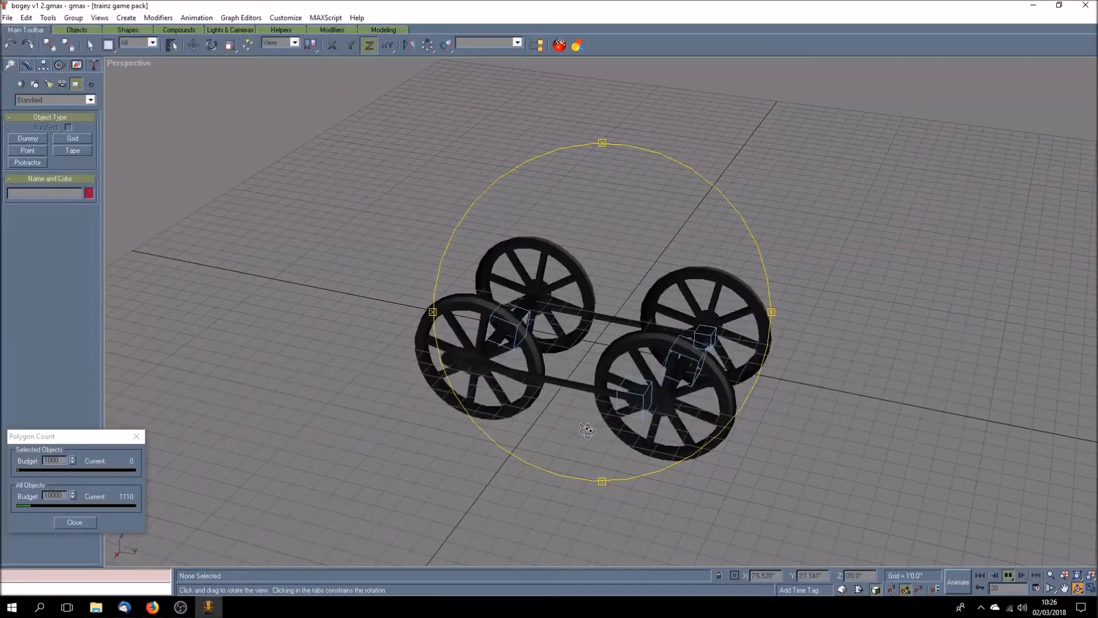
drag(577, 434, 601, 441)
Turn on Affect Pivot Only, stop the animation and select the b.r.connectingrod02 dummy to display its pivot
click(43, 65)
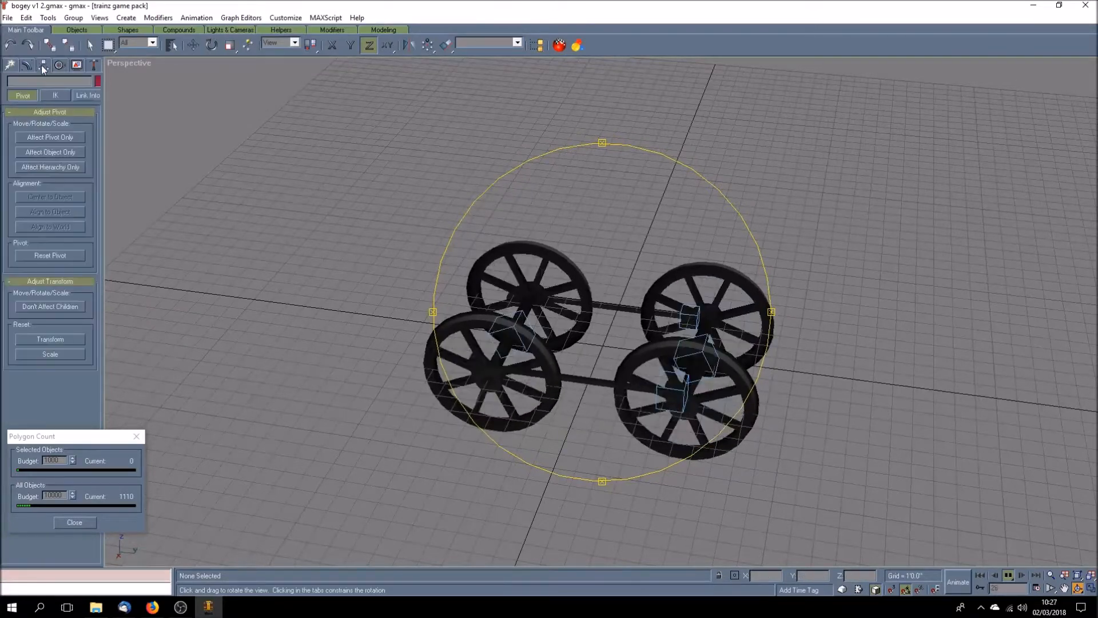
click(56, 136)
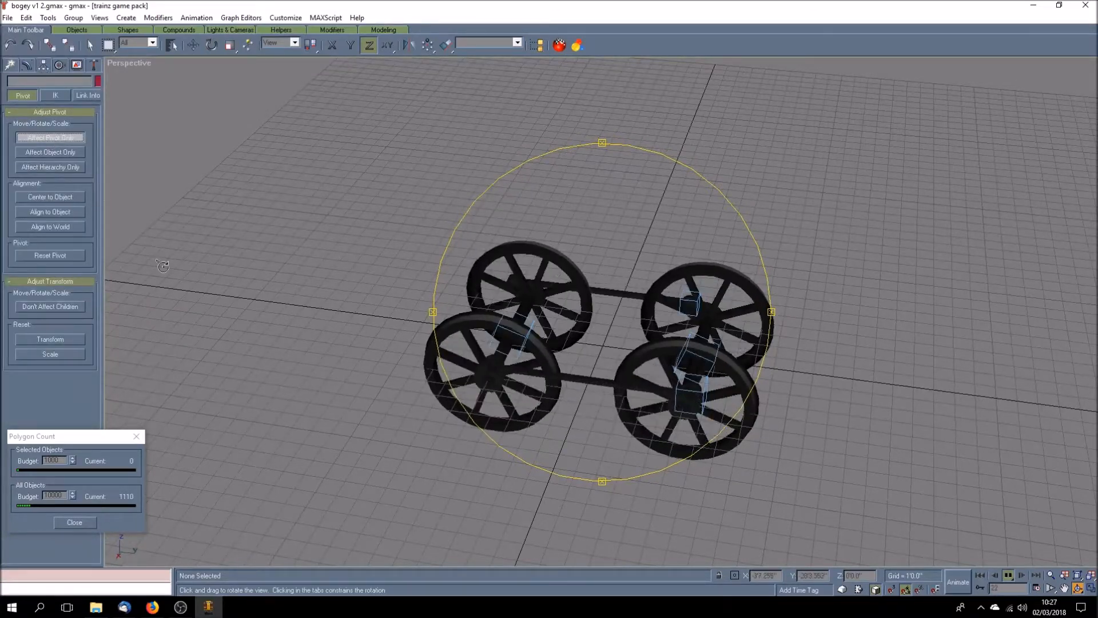
drag(657, 444, 613, 441)
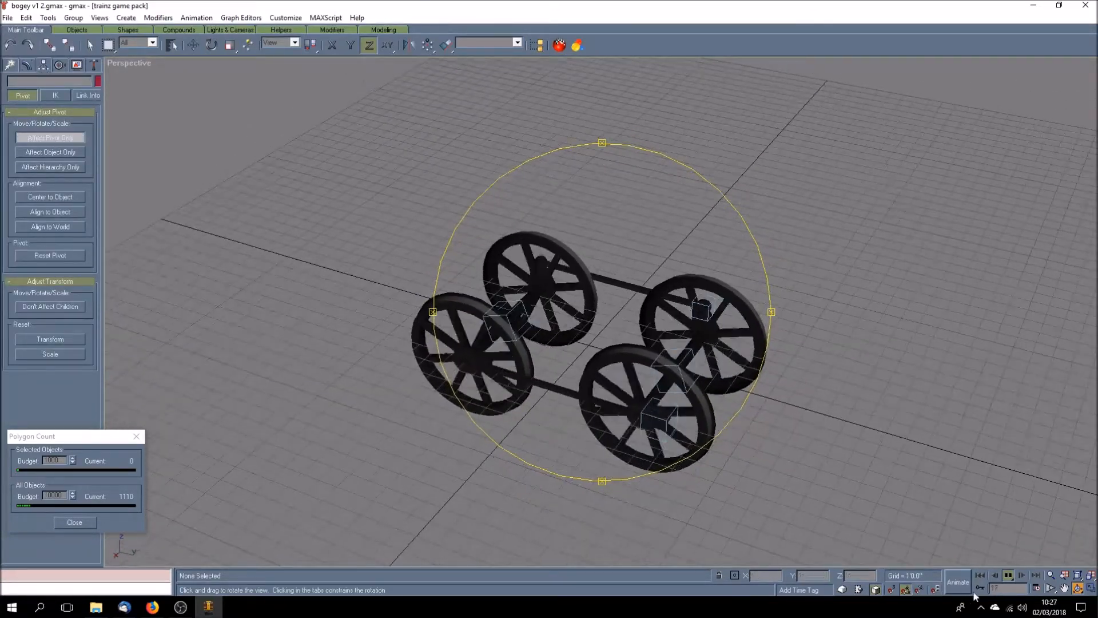
click(1009, 575)
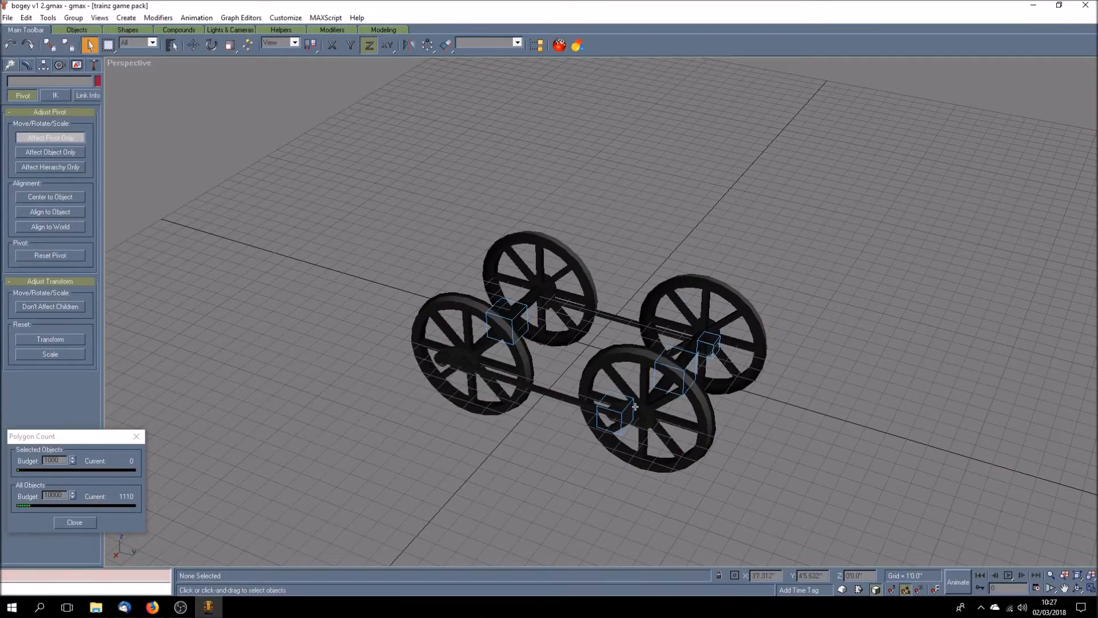
click(600, 406)
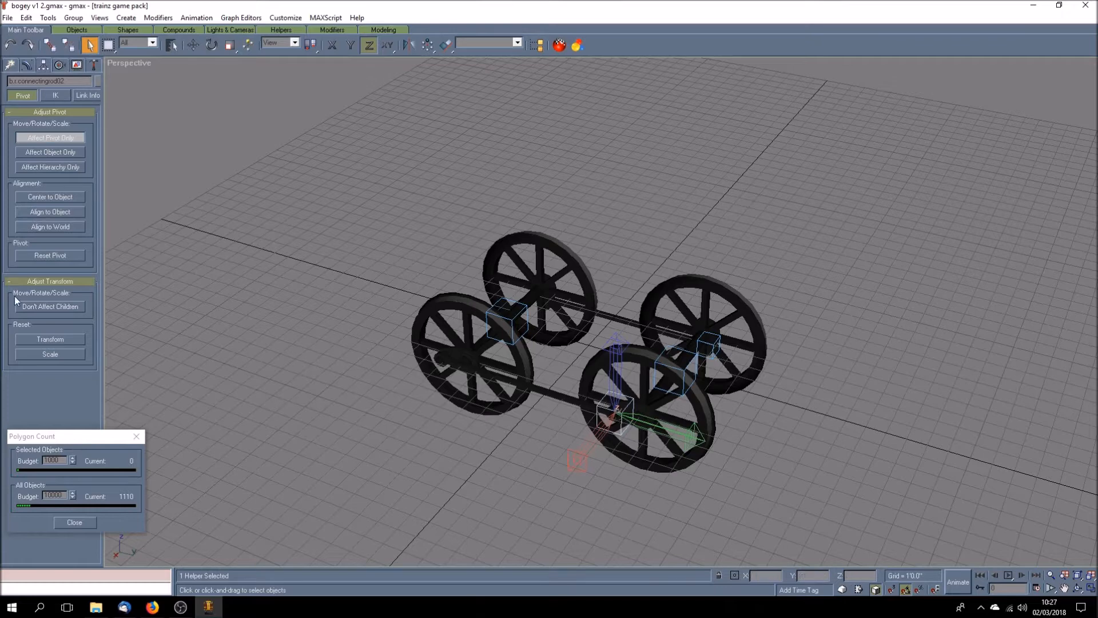
Align the b.r.connectingrod02 pivot to the world, and centre the b.r.connectingrod01 pivot on its object and align it to the world
click(49, 227)
click(51, 137)
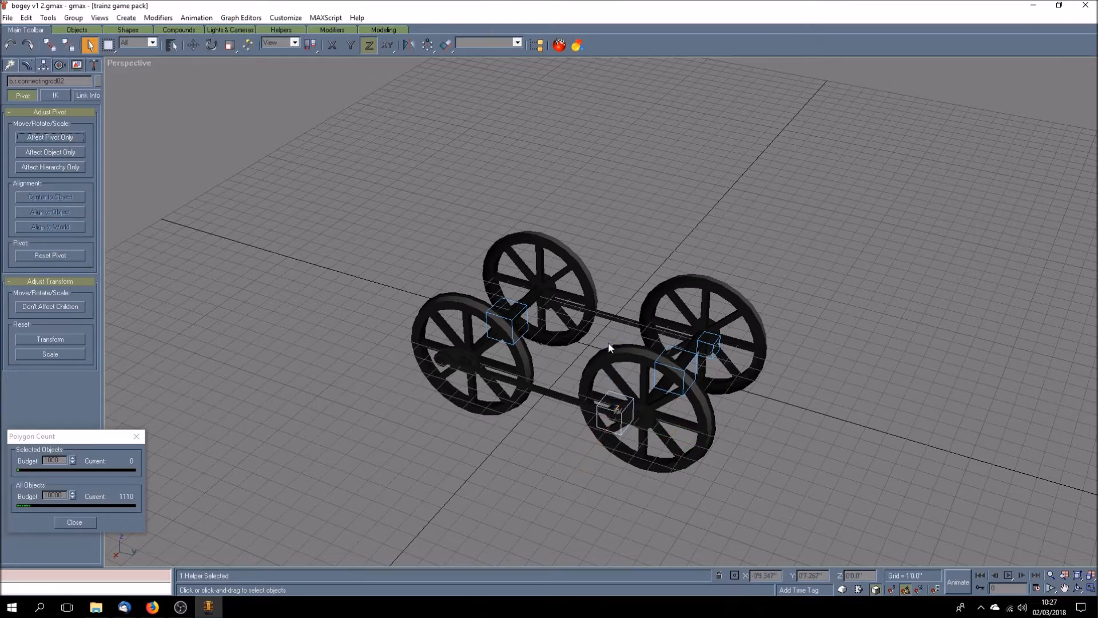
click(712, 346)
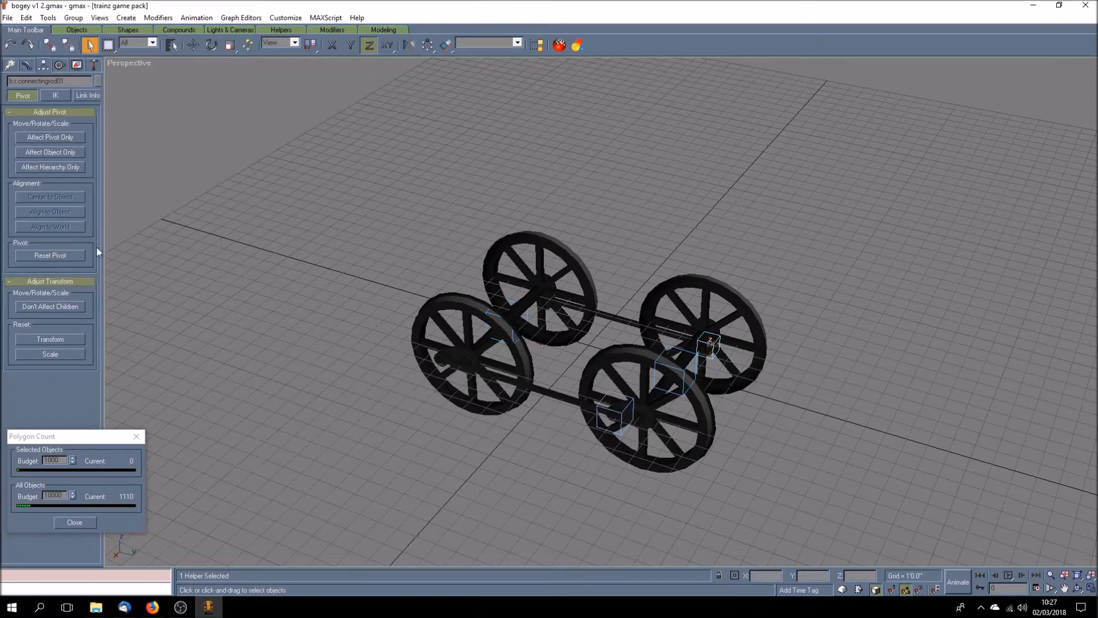
click(58, 140)
click(60, 198)
click(64, 227)
click(52, 137)
click(289, 213)
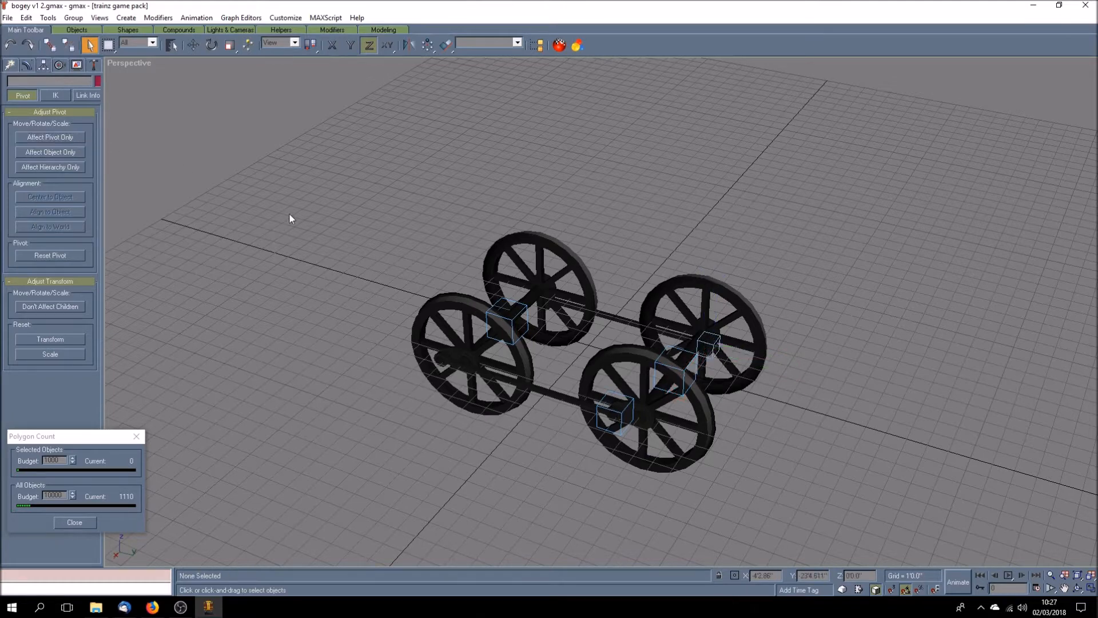
Select the near-side connecting rod group and ungroup it into its separate parts
click(533, 391)
click(612, 317)
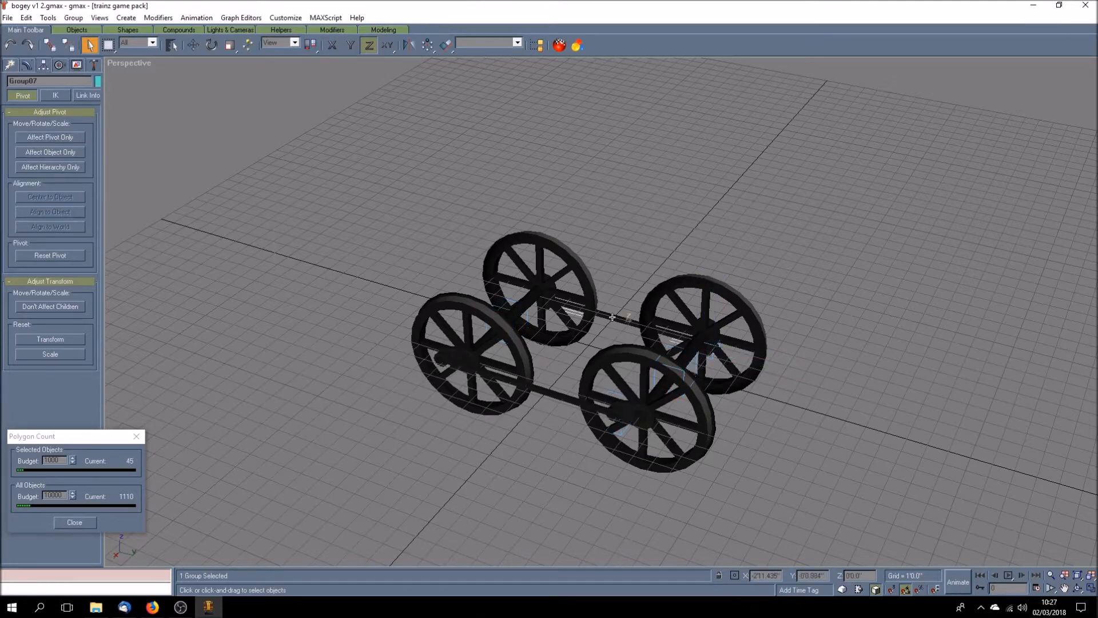
click(550, 393)
click(547, 391)
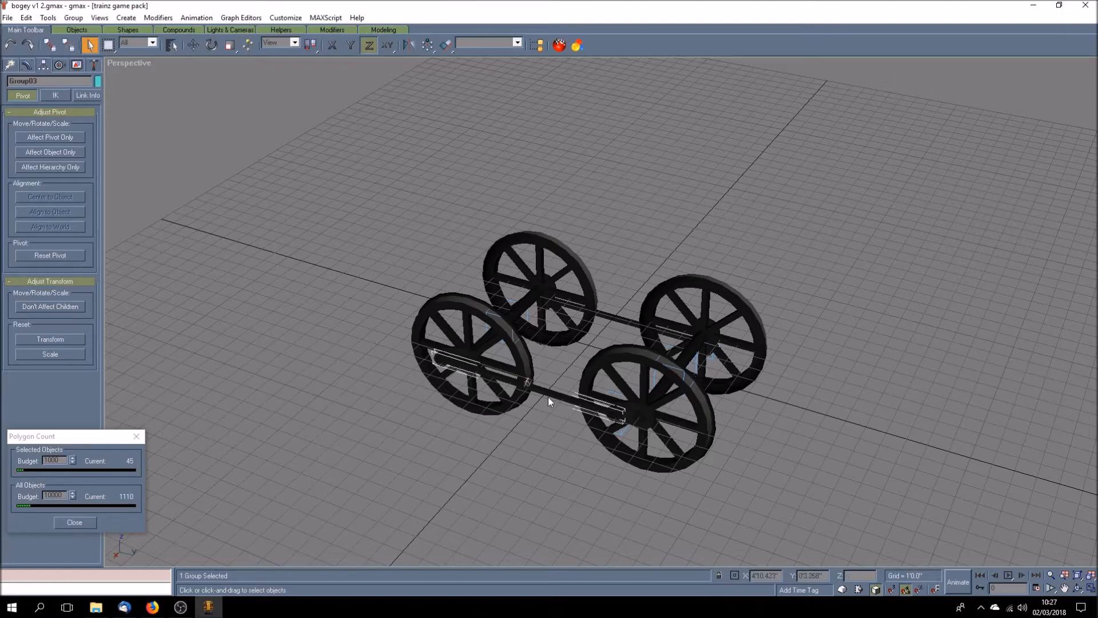
key(ctrl+s)
click(79, 18)
click(80, 42)
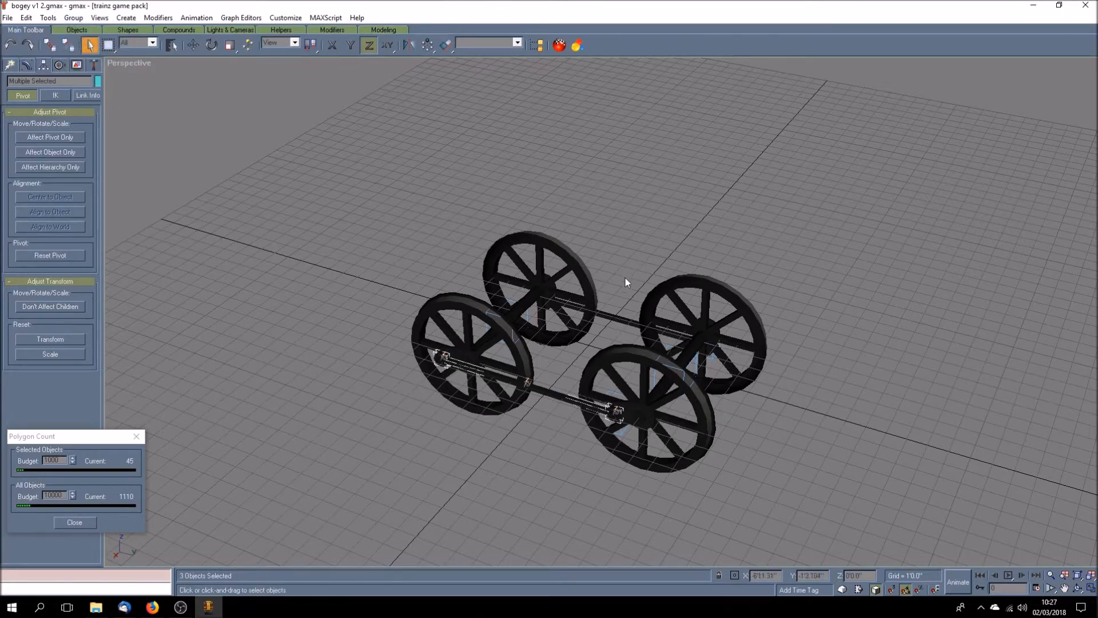
Ungroup the far-side connecting rod between the rear wheels and clear the selection
click(608, 314)
click(72, 21)
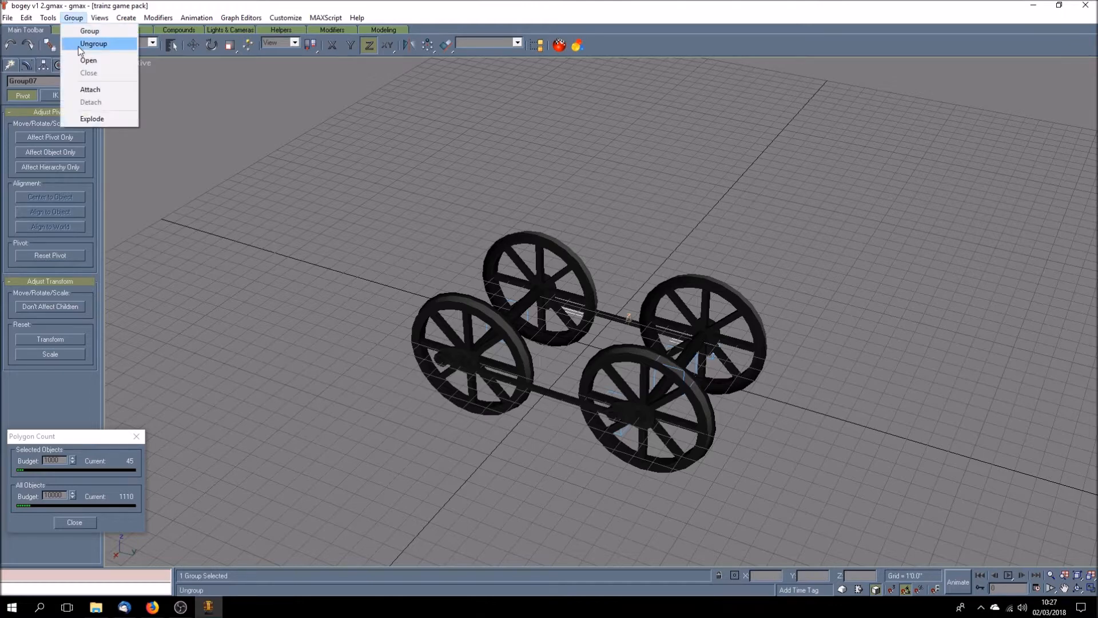
click(93, 43)
click(366, 269)
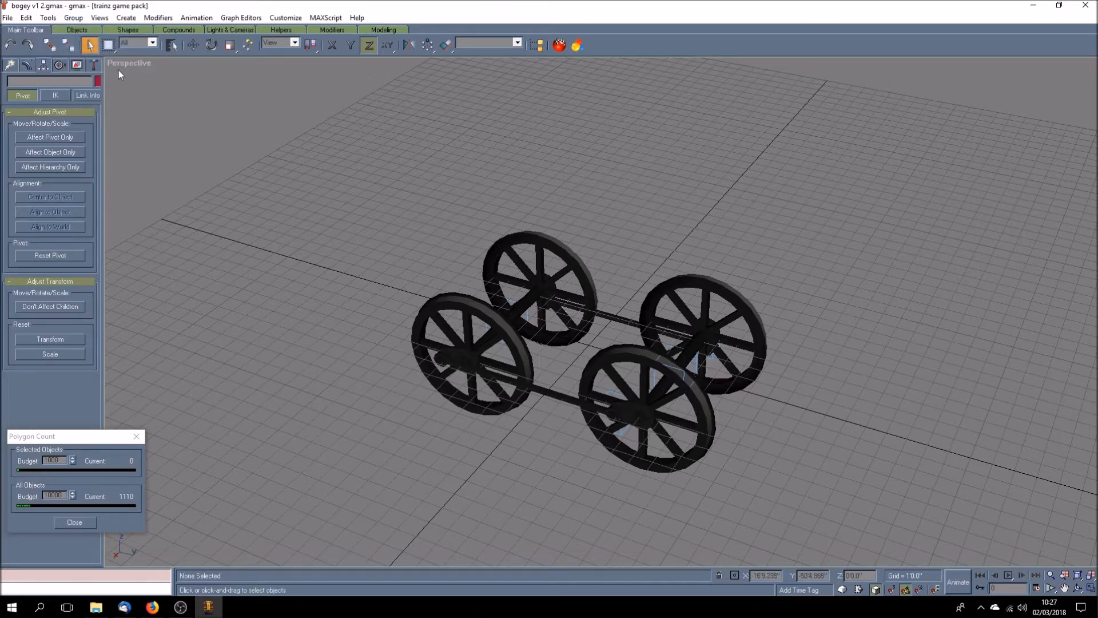
Examine the bogey's object hierarchy, checking which parts are linked under the axle and connecting rod dummies, and close the list without selecting anything
click(174, 47)
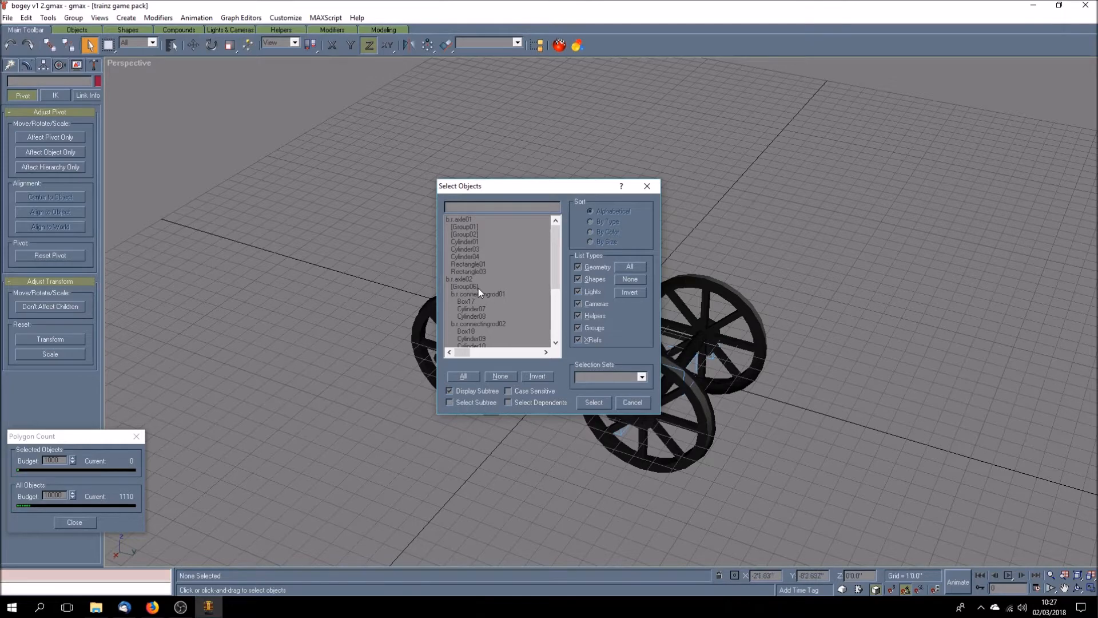
drag(522, 192, 318, 132)
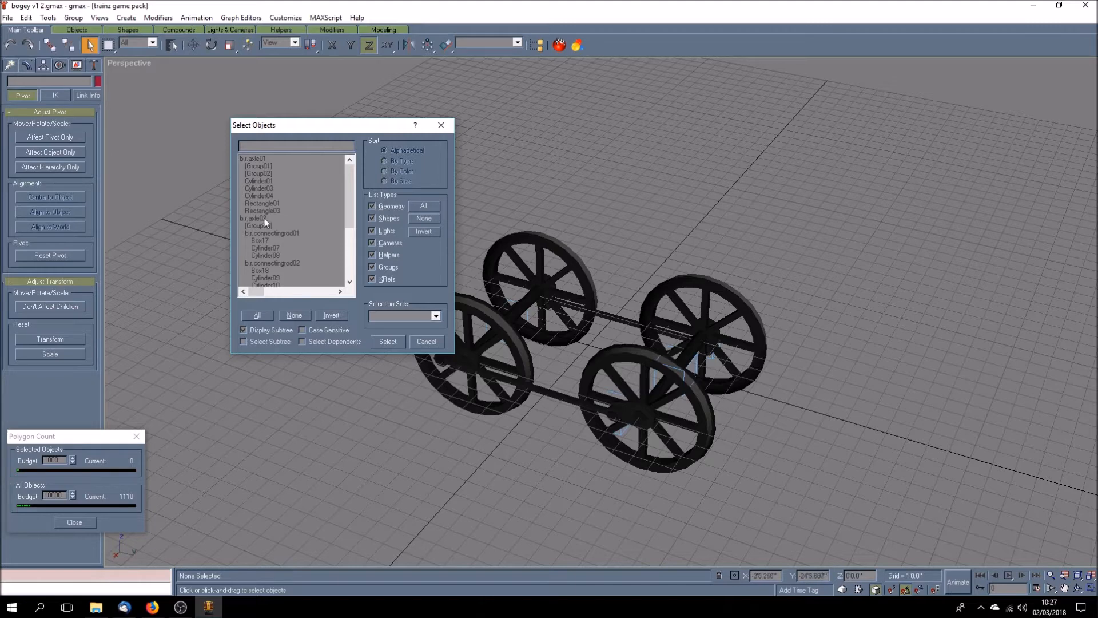
drag(350, 220, 350, 243)
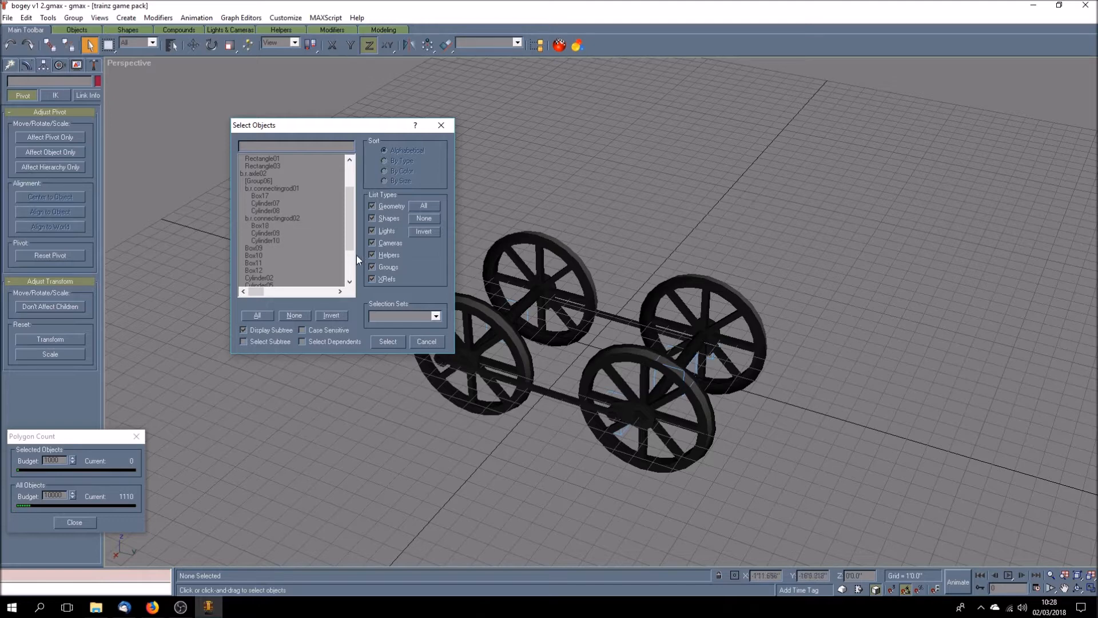
drag(347, 239, 351, 281)
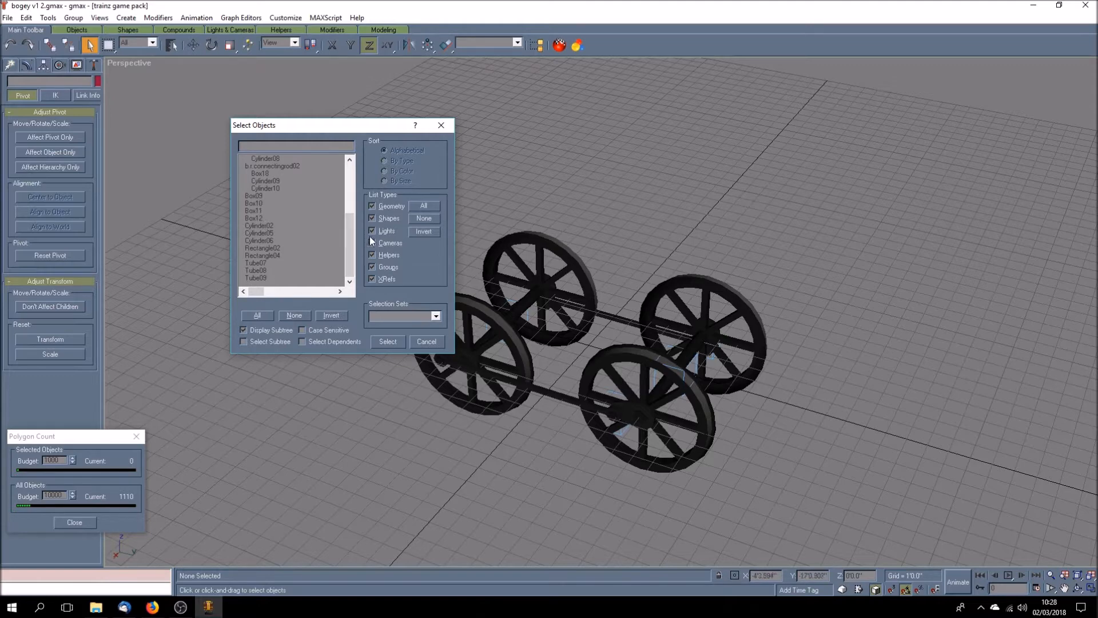
drag(351, 243, 352, 212)
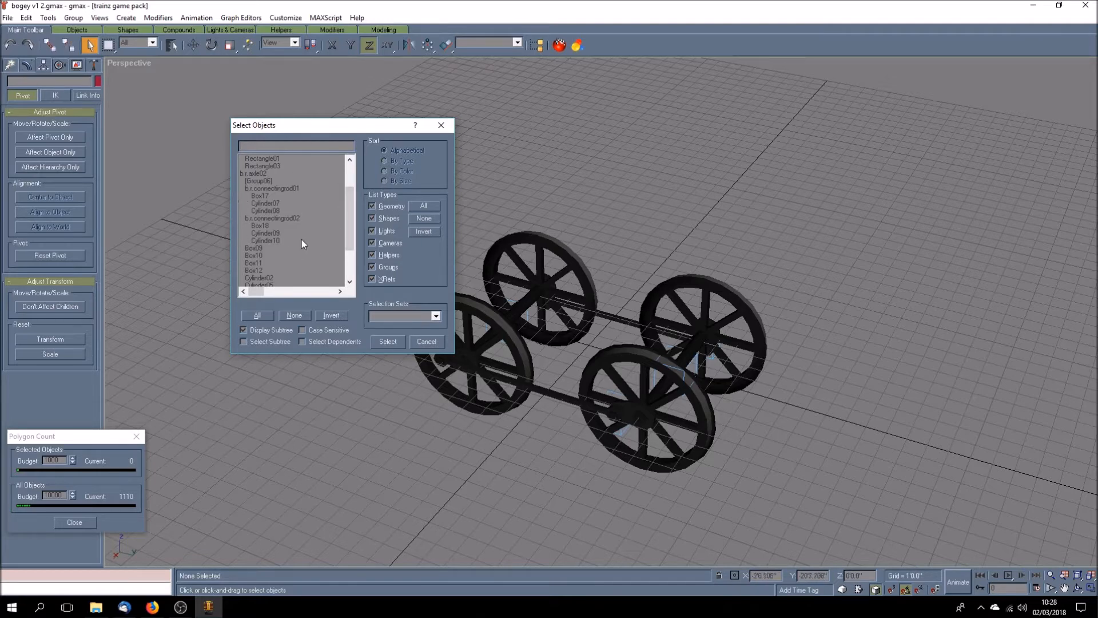
drag(354, 238, 353, 208)
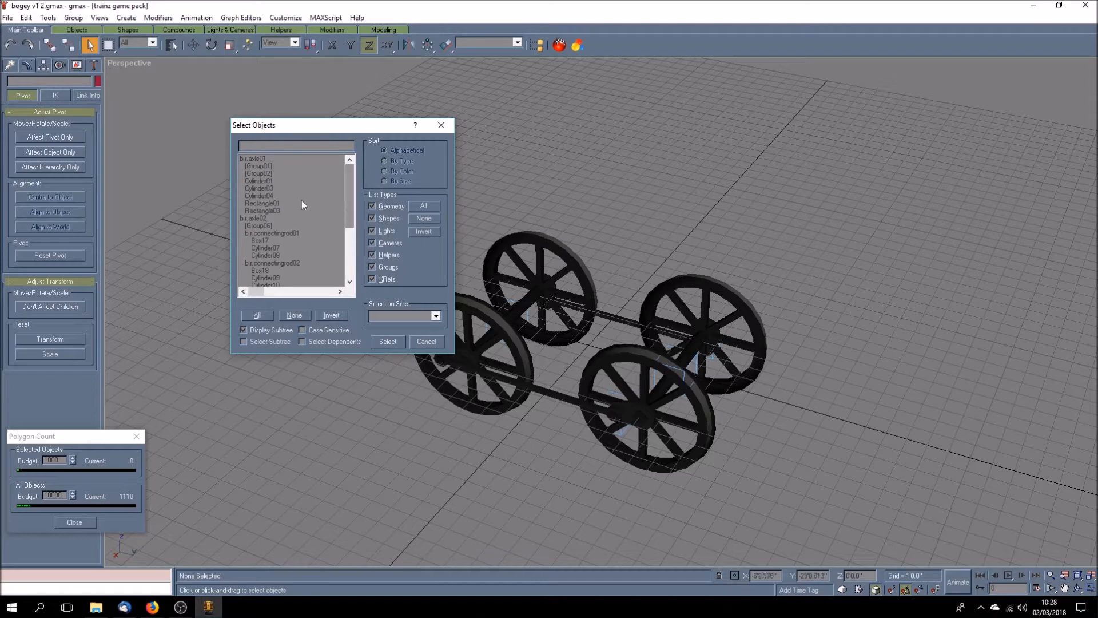
mouse_move(347, 181)
mouse_down()
mouse_move(352, 239)
mouse_move(355, 180)
mouse_up()
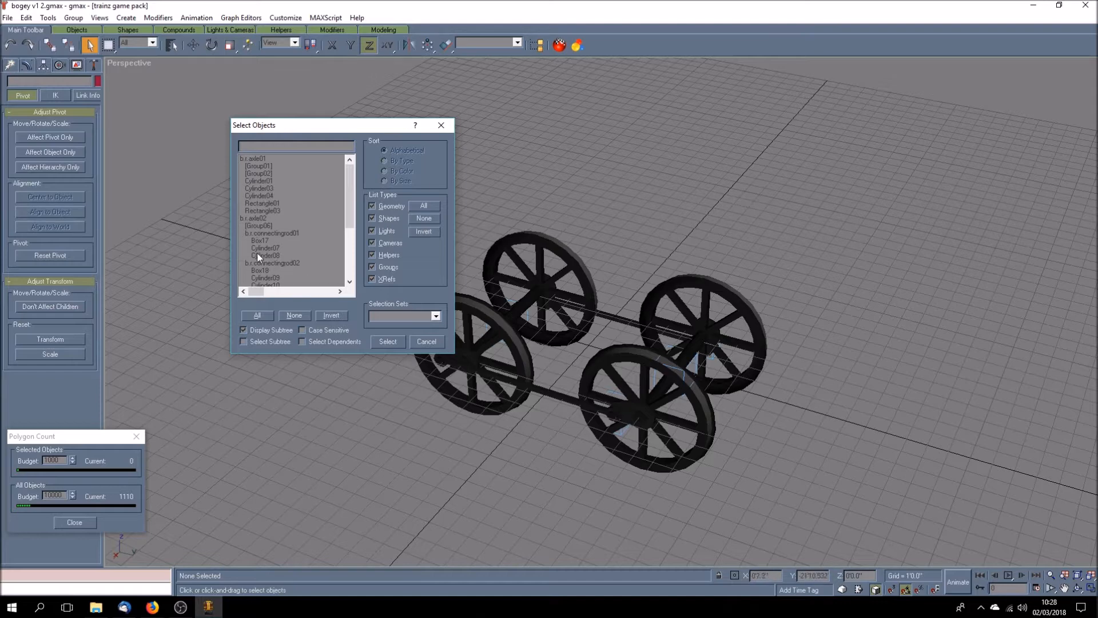
scroll(348, 214, down, 1)
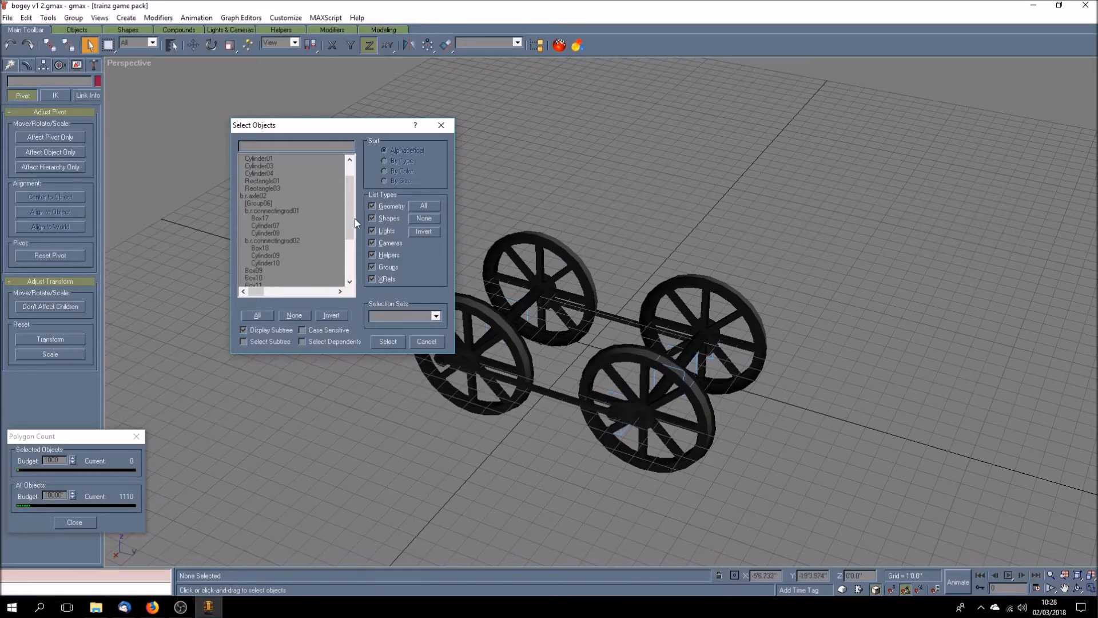
mouse_move(350, 215)
mouse_down()
mouse_move(349, 231)
mouse_move(353, 197)
mouse_up()
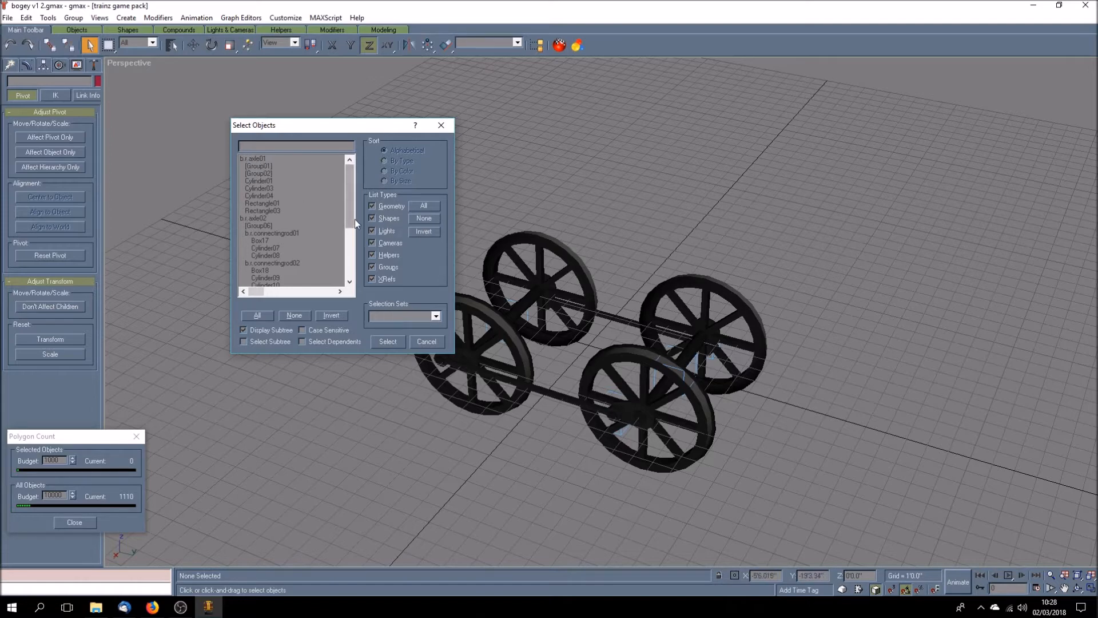
drag(353, 215, 355, 267)
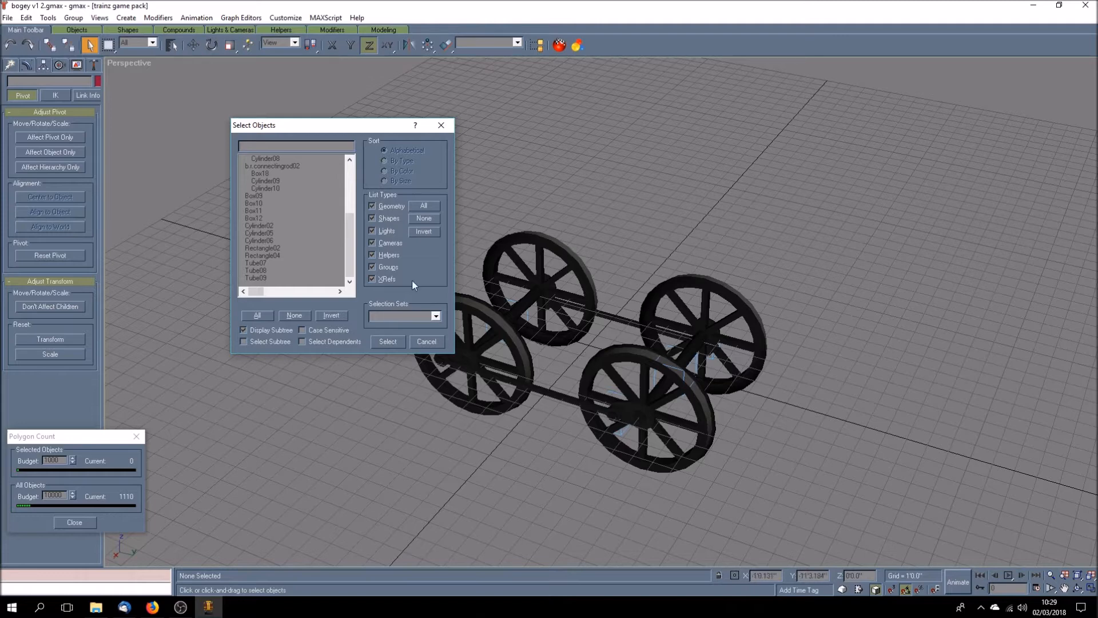
drag(347, 250, 284, 180)
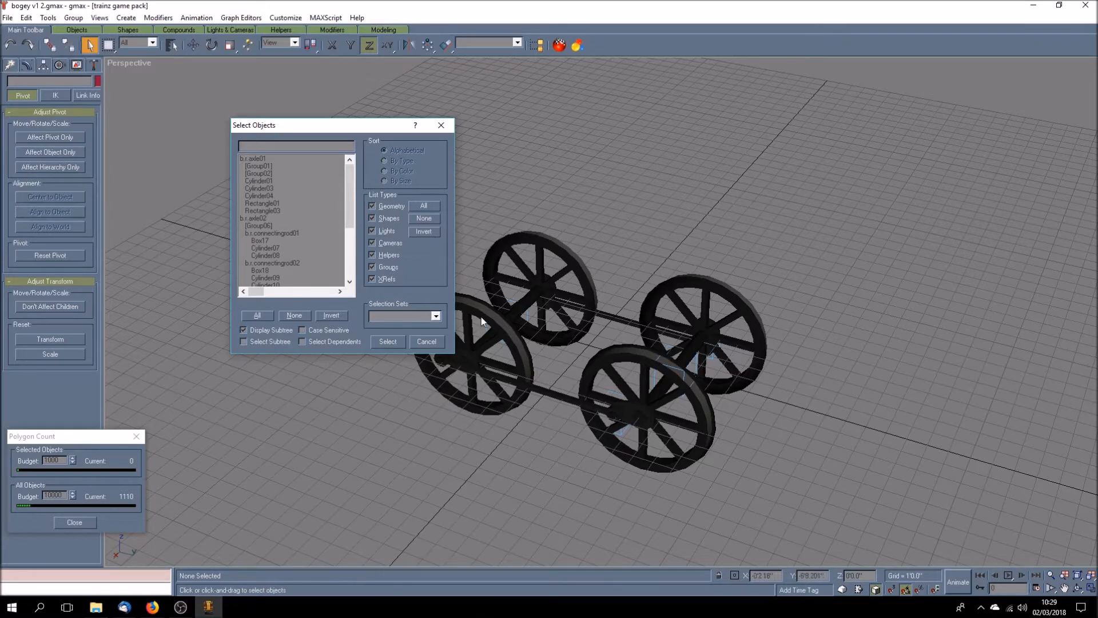
click(435, 343)
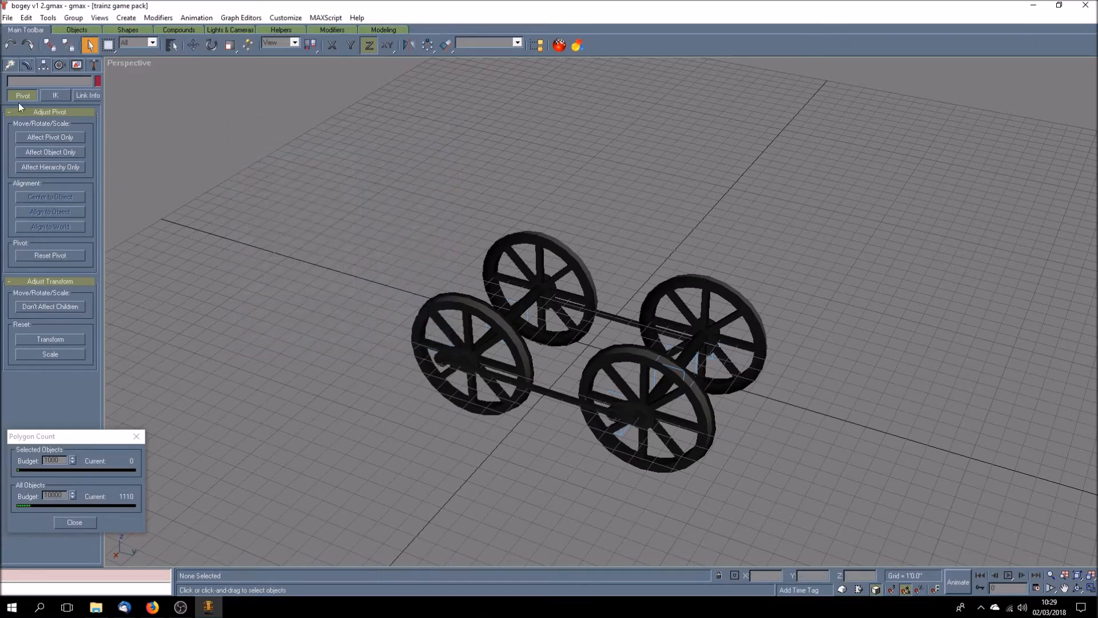
Place a Point helper on the grid beside the bogey, turn on Constant Screen Size for it, and delete it
click(11, 66)
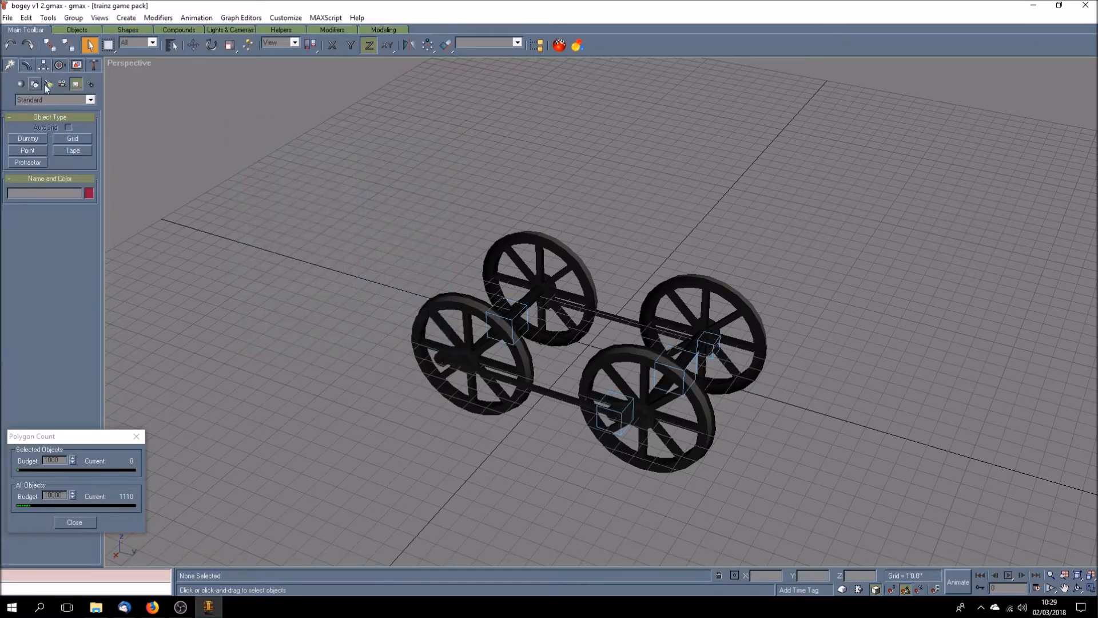
click(29, 150)
click(313, 266)
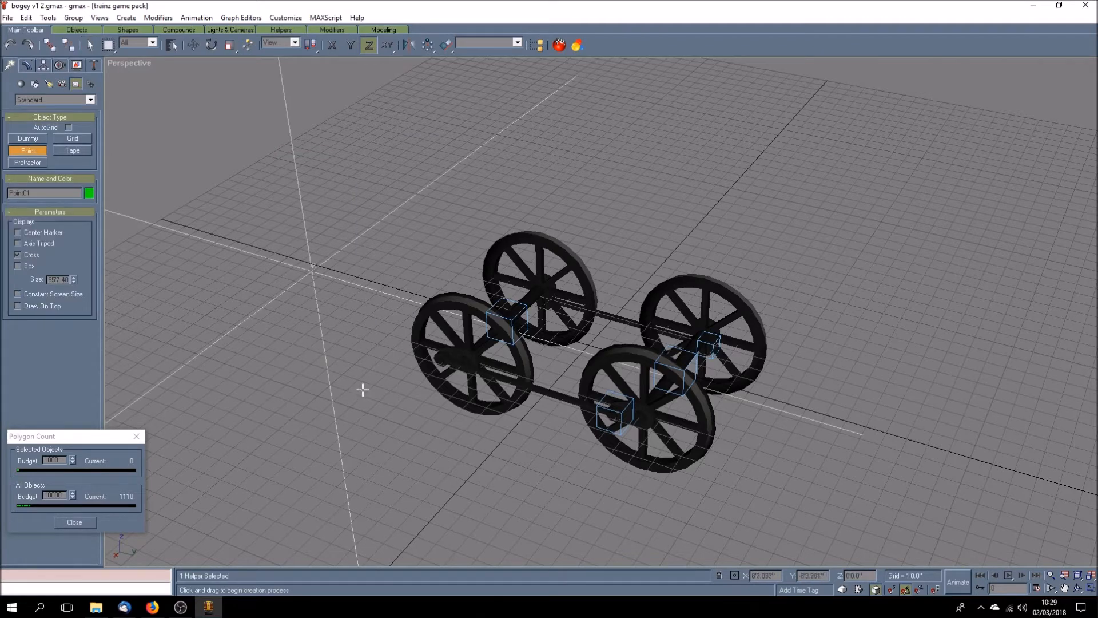
click(17, 294)
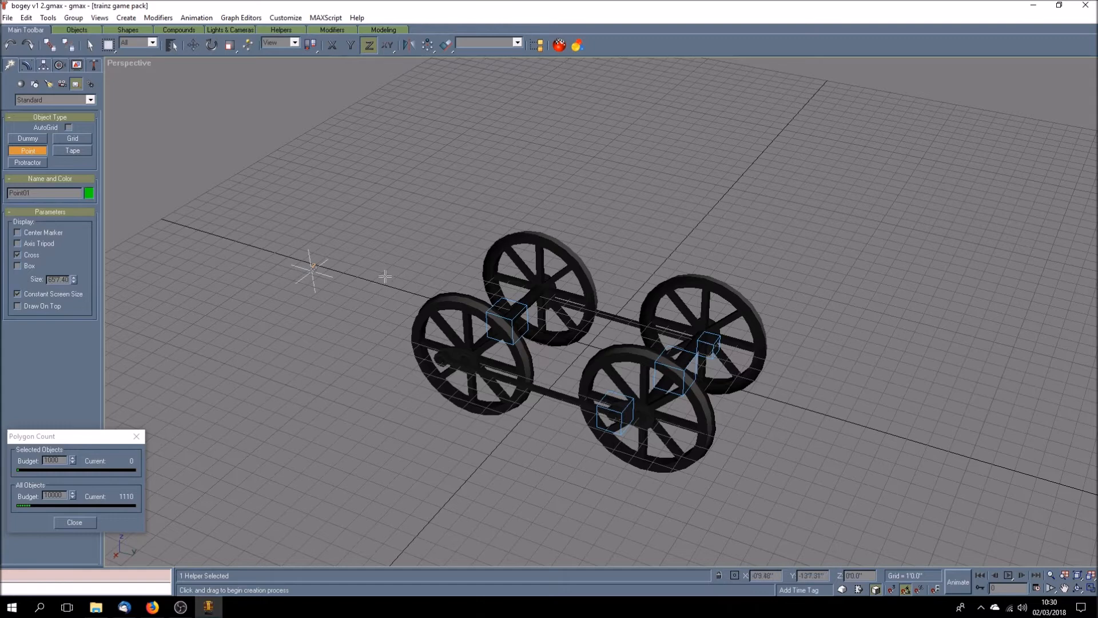
key(Delete)
Save the scene and also save it under the name bogey v1 1.gmax, replacing the existing file
click(8, 18)
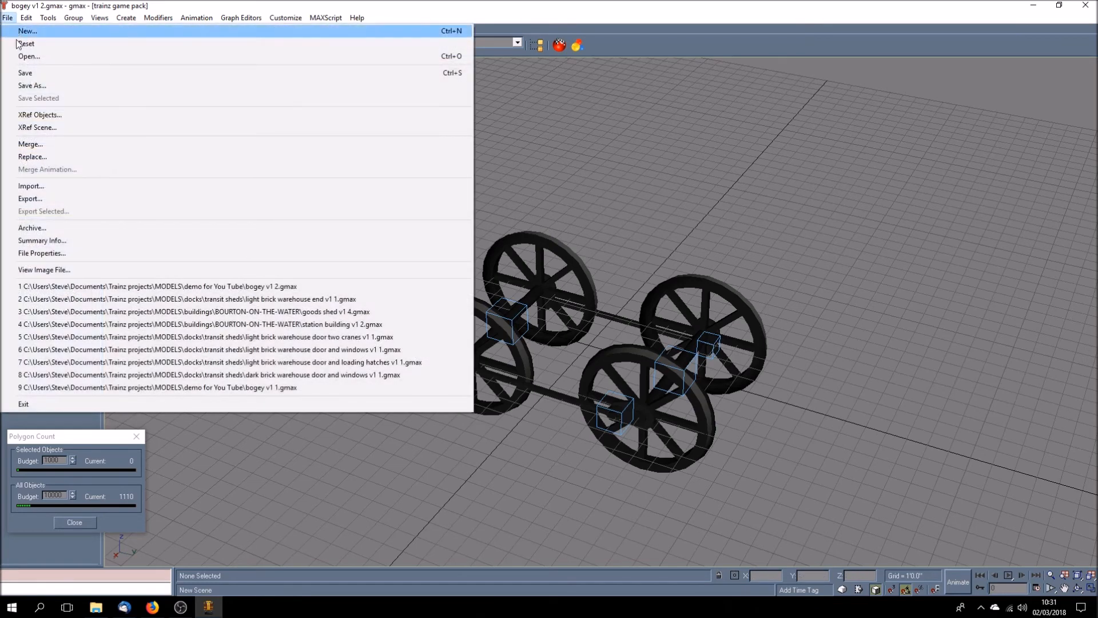
click(50, 76)
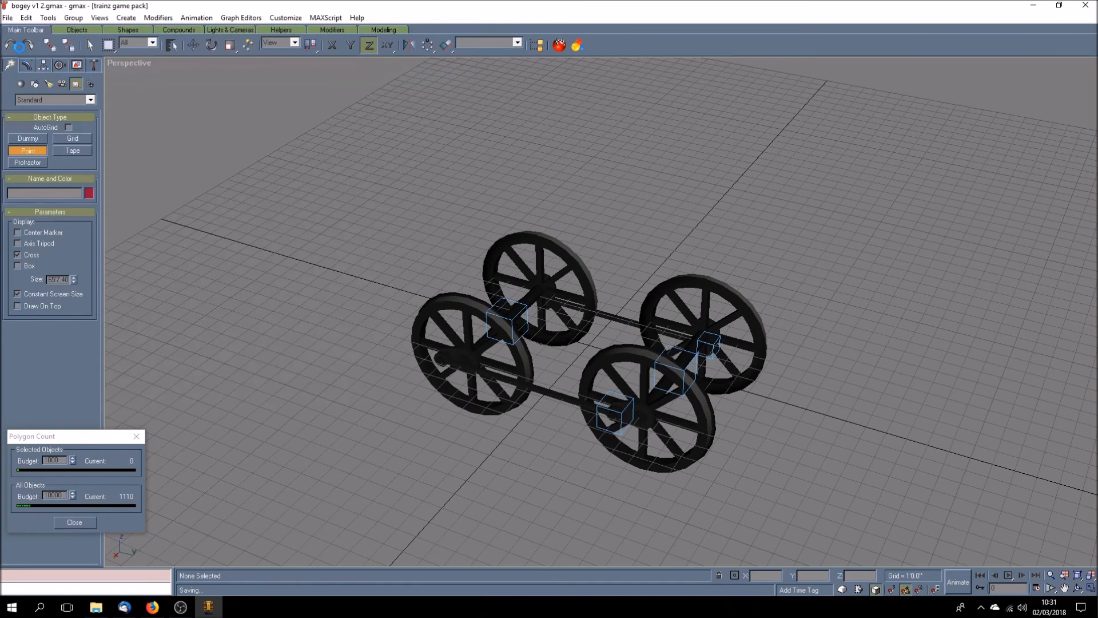
click(7, 21)
click(28, 87)
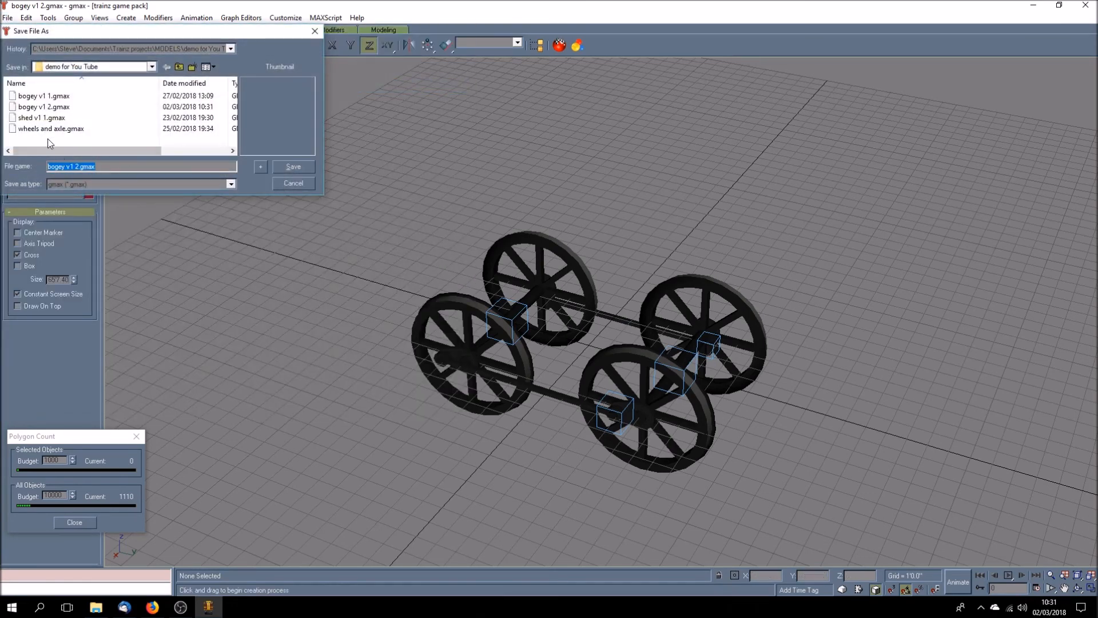
click(59, 97)
click(297, 167)
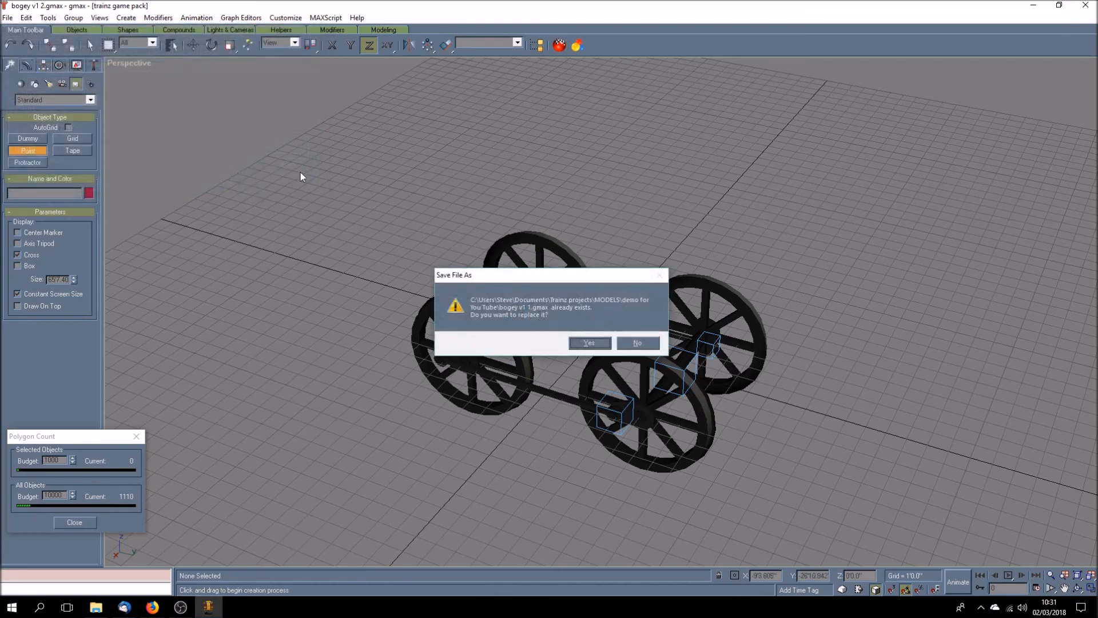
click(599, 342)
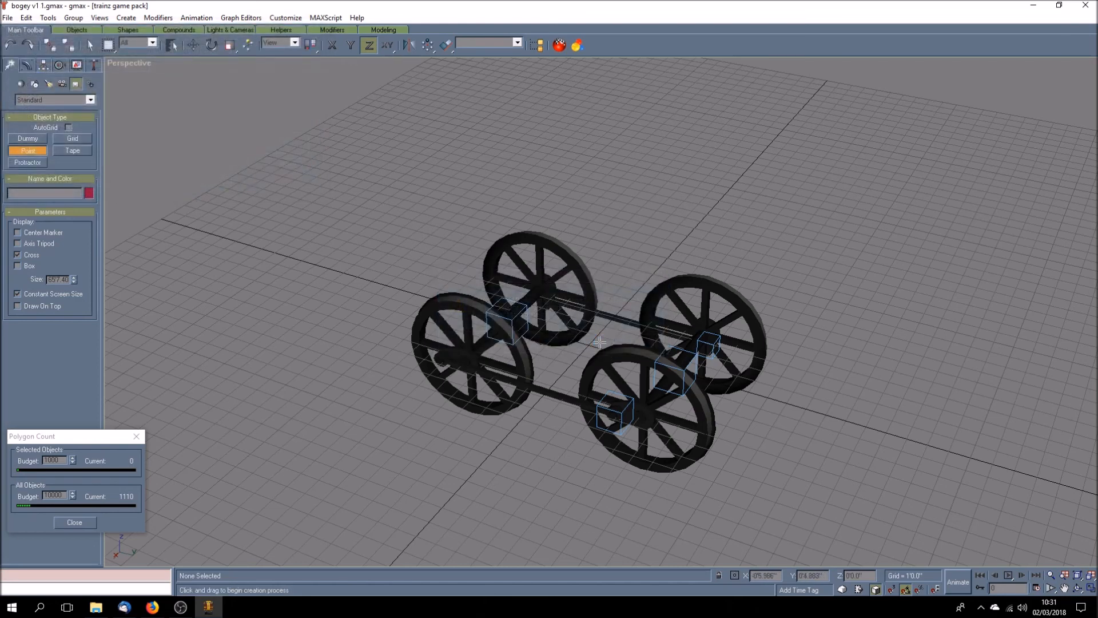